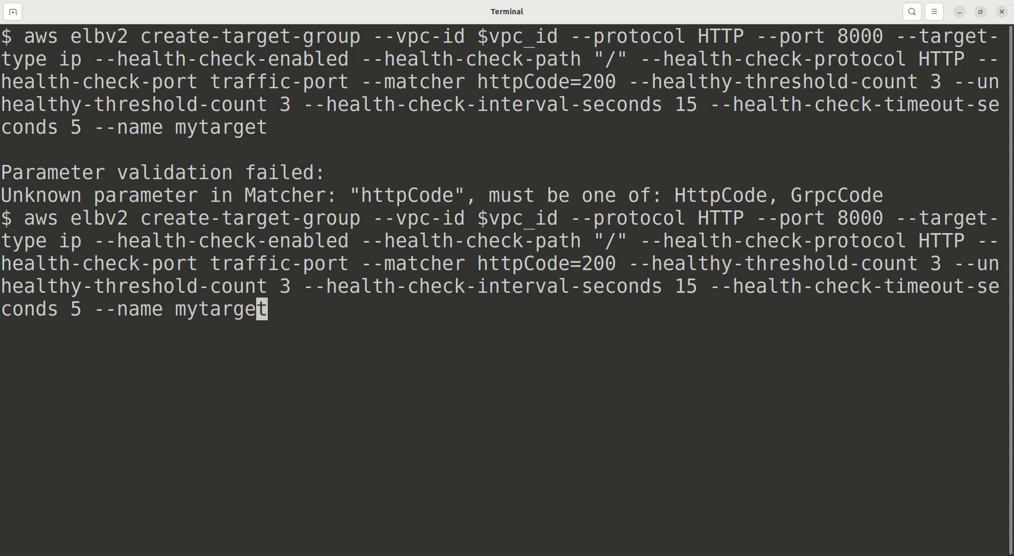
# Step: Correct the matcher key to HttpCode in the recalled create-target-group command and run it to create mytarget
pyautogui.press('Left')
pyautogui.press('Left')
pyautogui.press('Left')
pyautogui.press('Left')
pyautogui.press('Left')
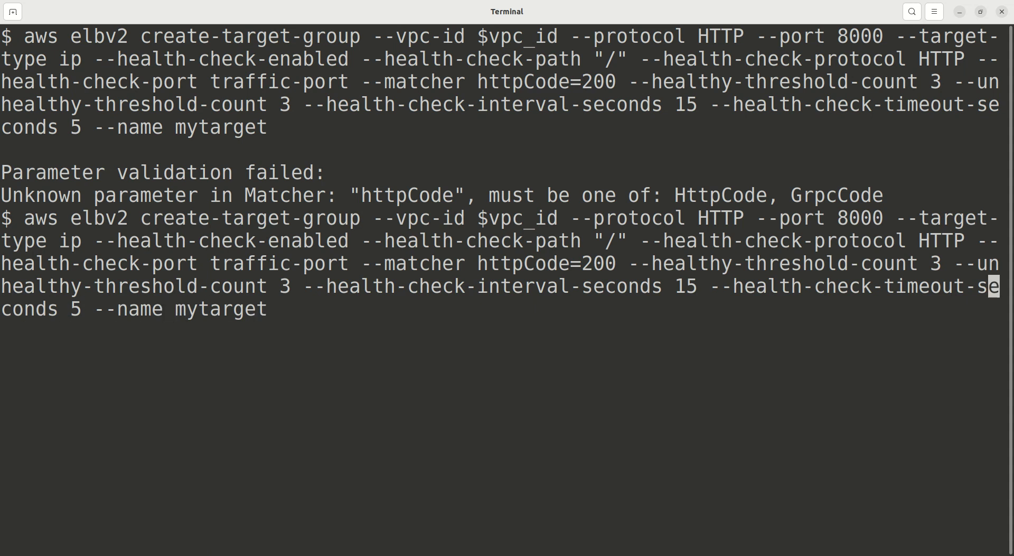
pyautogui.press('Left')
pyautogui.press('Left')
pyautogui.press('Left')
pyautogui.press('Left')
pyautogui.press('Left')
pyautogui.press('Left')
pyautogui.press('Left')
pyautogui.press('Left')
pyautogui.press('Left')
pyautogui.press('Left')
pyautogui.press('Left')
pyautogui.press('Left')
pyautogui.press('Left')
pyautogui.press('Left')
pyautogui.press('Left')
pyautogui.press('Left')
pyautogui.press('Left')
pyautogui.press('Left')
pyautogui.press('Left')
pyautogui.press('Left')
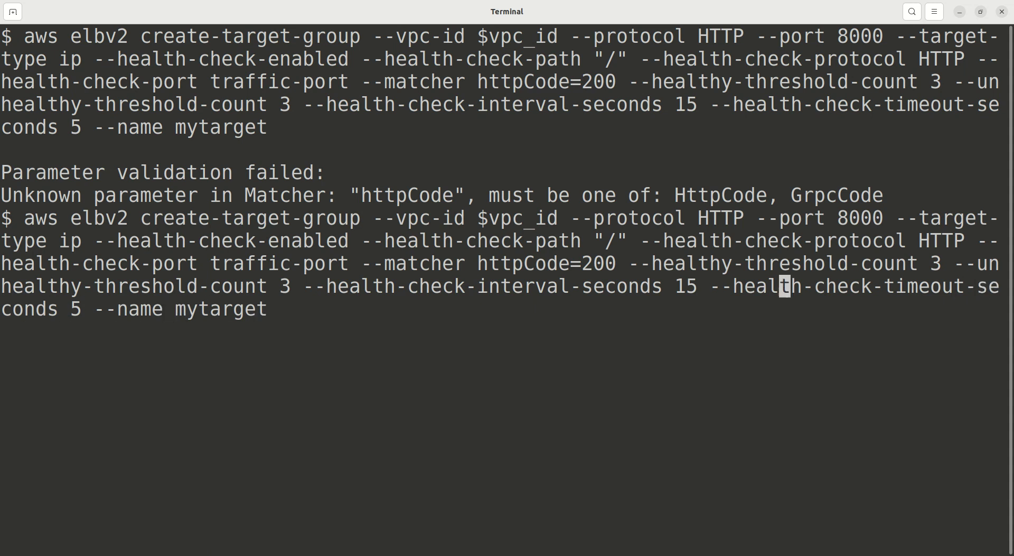
pyautogui.press('Left')
pyautogui.press('Left')
pyautogui.press('Left')
pyautogui.press('Left')
pyautogui.press('Left')
pyautogui.press('Left')
pyautogui.press('Left')
pyautogui.press('Left')
pyautogui.press('Left')
pyautogui.press('Left')
pyautogui.press('Left')
pyautogui.press('Left')
pyautogui.press('Left')
pyautogui.press('Left')
pyautogui.press('Left')
pyautogui.press('Left')
pyautogui.press('Left')
pyautogui.press('Left')
pyautogui.press('Left')
pyautogui.press('Left')
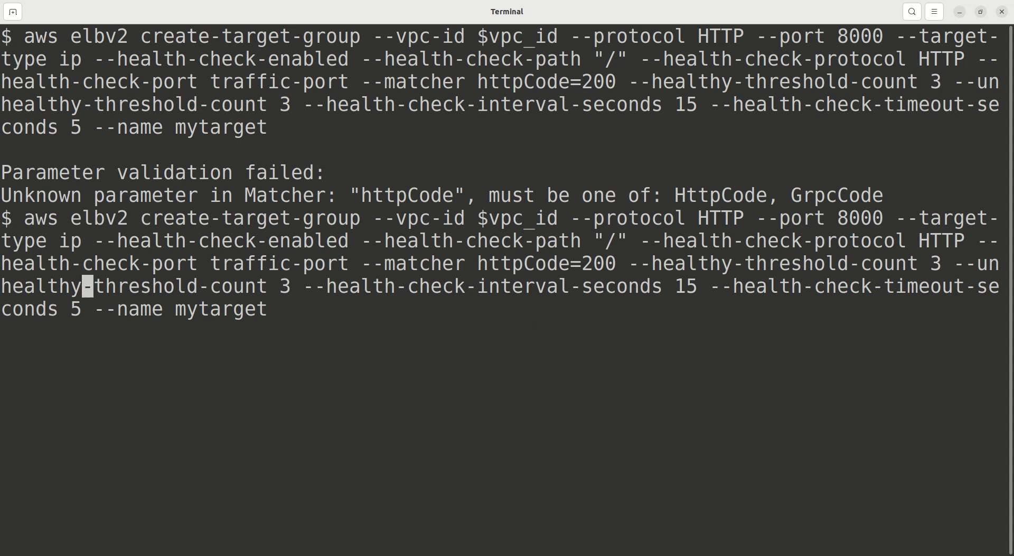
pyautogui.press('Left')
pyautogui.press('Left')
pyautogui.press('Left')
pyautogui.press('Left')
pyautogui.press('Left')
pyautogui.press('Left')
pyautogui.press('Left')
pyautogui.press('Left')
pyautogui.press('Left')
pyautogui.press('Left')
pyautogui.press('Left')
pyautogui.press('Left')
pyautogui.press('Left')
pyautogui.press('Left')
pyautogui.press('Left')
pyautogui.press('Left')
pyautogui.press('Left')
pyautogui.press('Left')
pyautogui.press('Left')
pyautogui.press('Left')
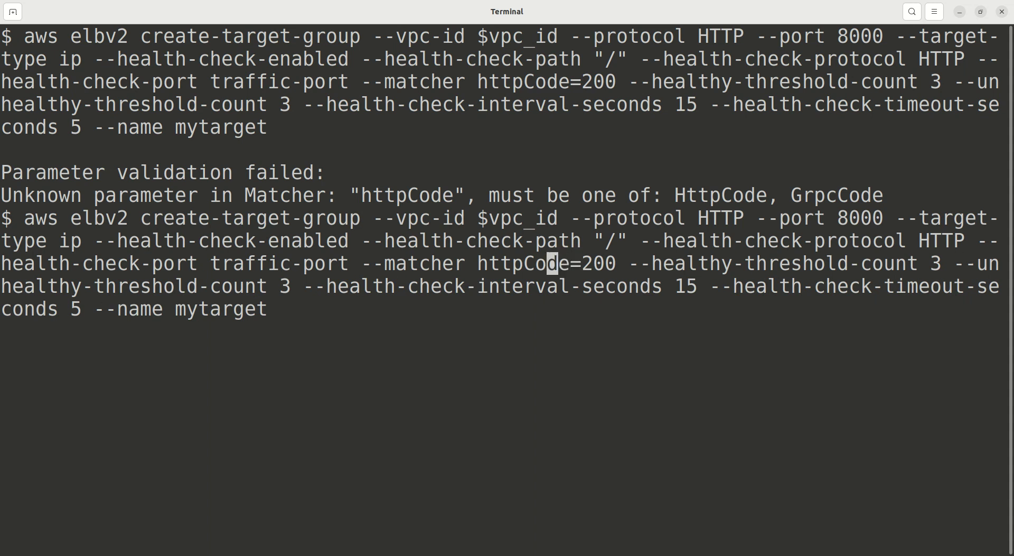
pyautogui.press('Left')
pyautogui.press('Left')
pyautogui.press('Left')
pyautogui.press('Left')
pyautogui.press('BackSpace')
pyautogui.write('H')
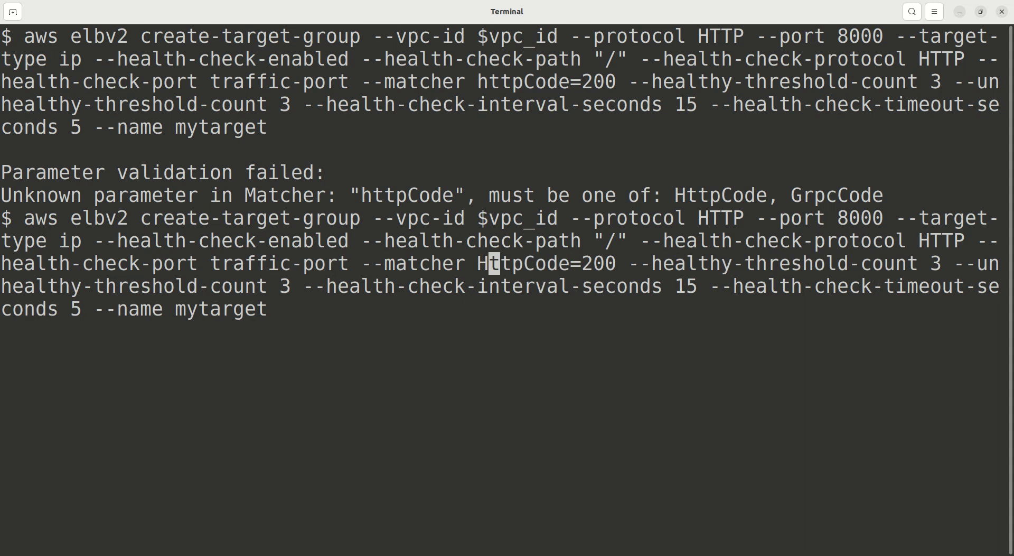
pyautogui.press('Return')
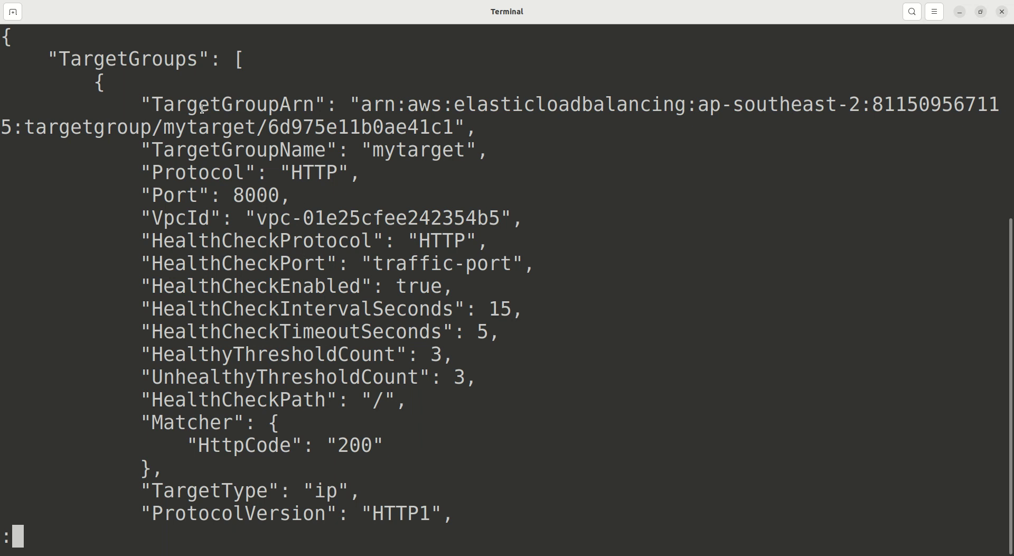
# Step: Copy the new target group's ARN from the command output and return to the shell prompt
pyautogui.moveTo(153, 104); pyautogui.dragTo(312, 100)
pyautogui.click(307, 150)
pyautogui.moveTo(361, 105); pyautogui.dragTo(450, 127)
pyautogui.hotkey('ctrl', 'c')
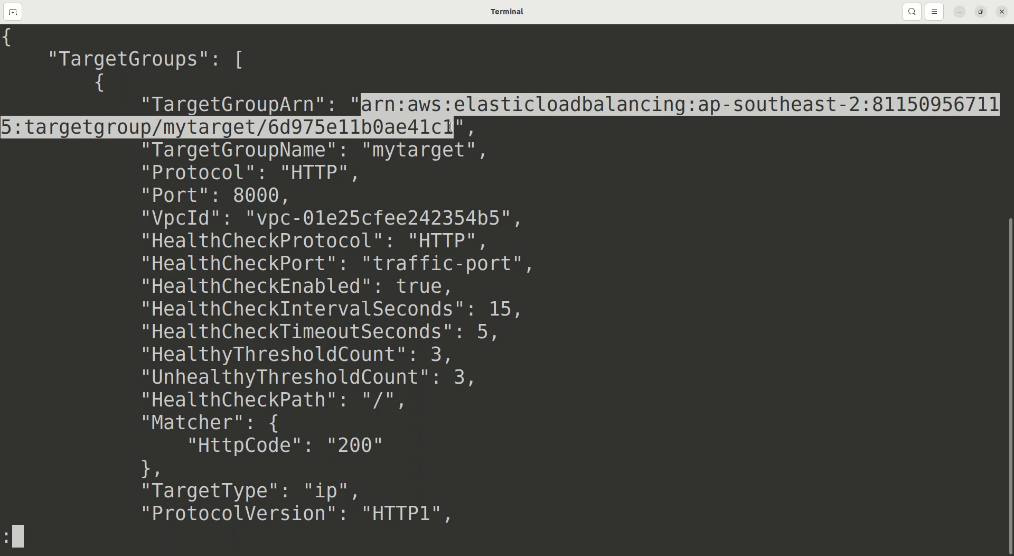
pyautogui.press('q')
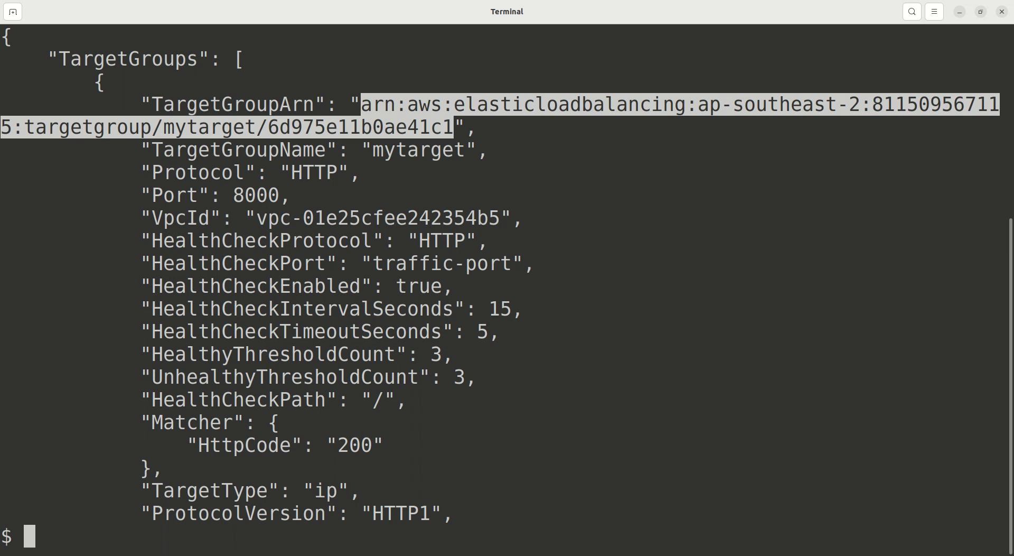
# Step: Store the copied ARN in a shell variable named targetGroupArn and clear the terminal
pyautogui.write('T')
pyautogui.press('BackSpace')
pyautogui.write('taget')
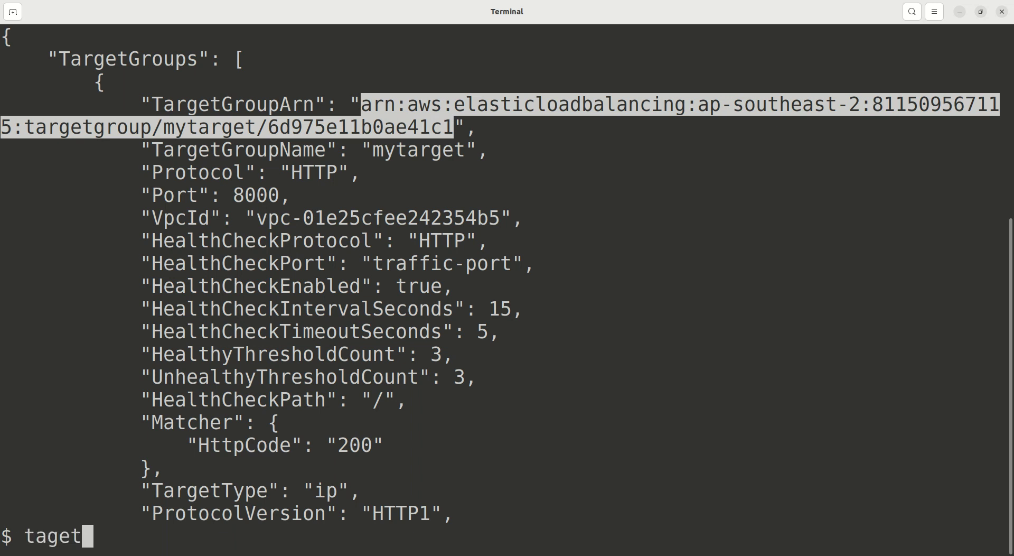
pyautogui.press('BackSpace')
pyautogui.press('BackSpace')
pyautogui.press('BackSpace')
pyautogui.write('rgeet')
pyautogui.press('BackSpace')
pyautogui.press('BackSpace')
pyautogui.write('tGroupArn=')
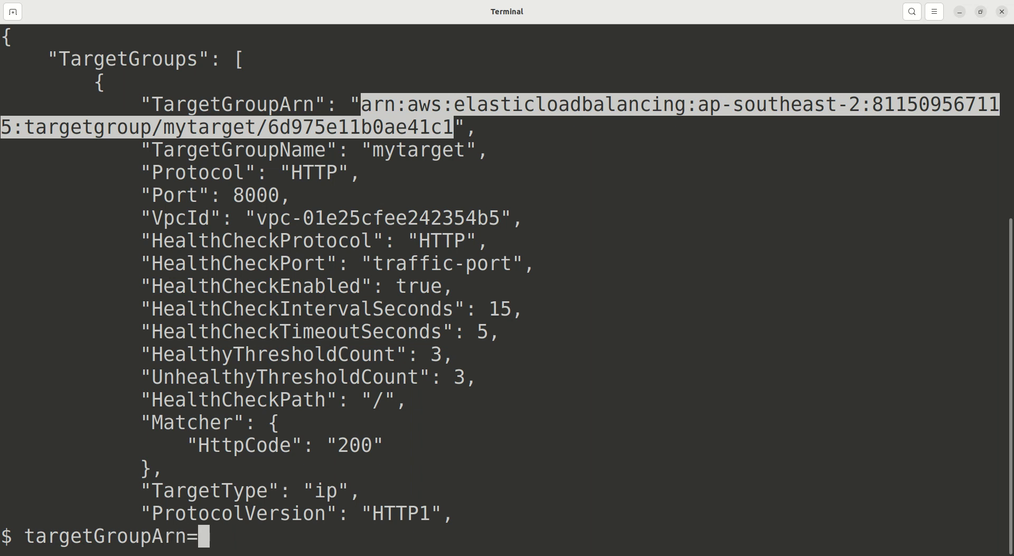
pyautogui.hotkey('ctrl', 'shift', 'v')
pyautogui.press('Return')
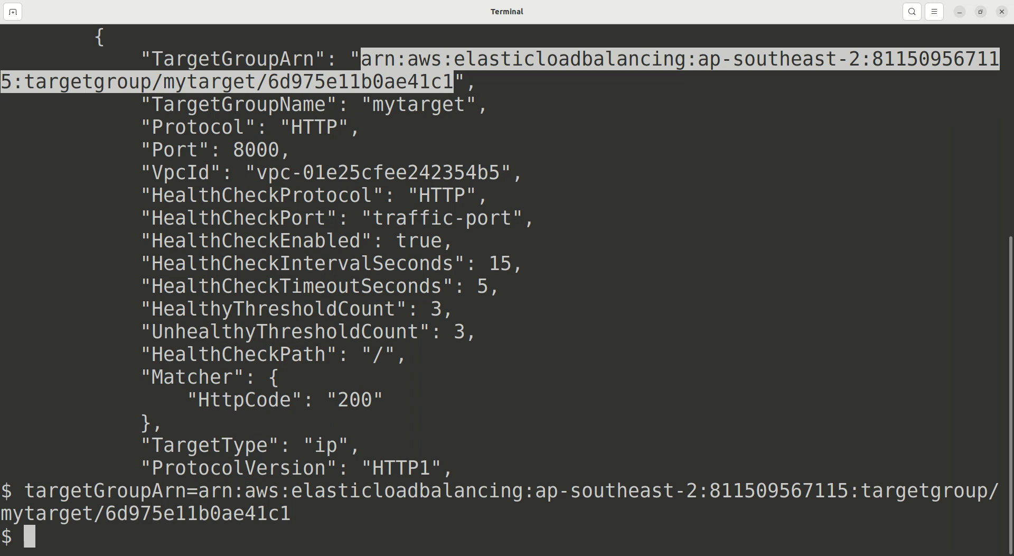
pyautogui.hotkey('ctrl', 'l')
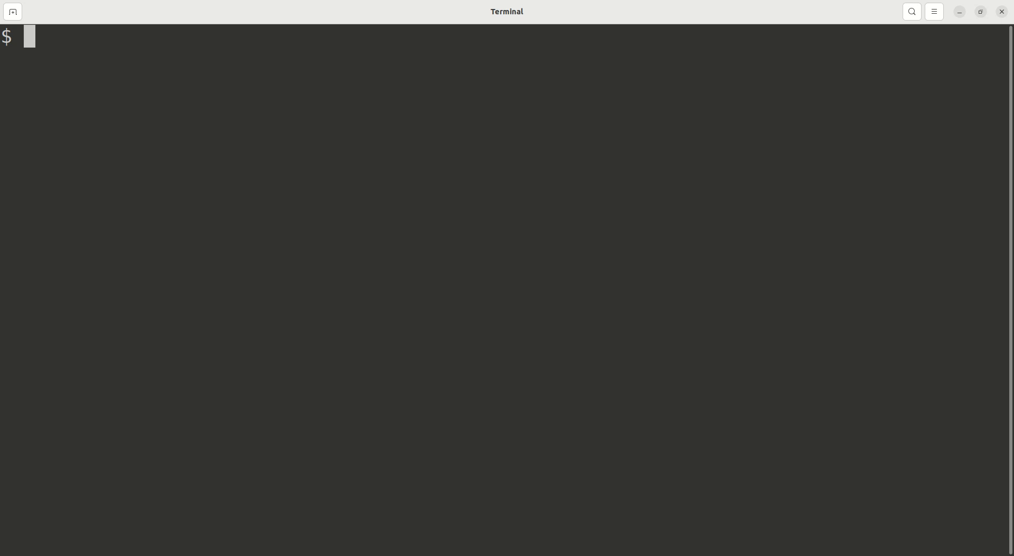
# Step: Switch to the AWS console in the browser and open the details of the EC2 target group mytarget
pyautogui.hotkey('alt', 'Tab')
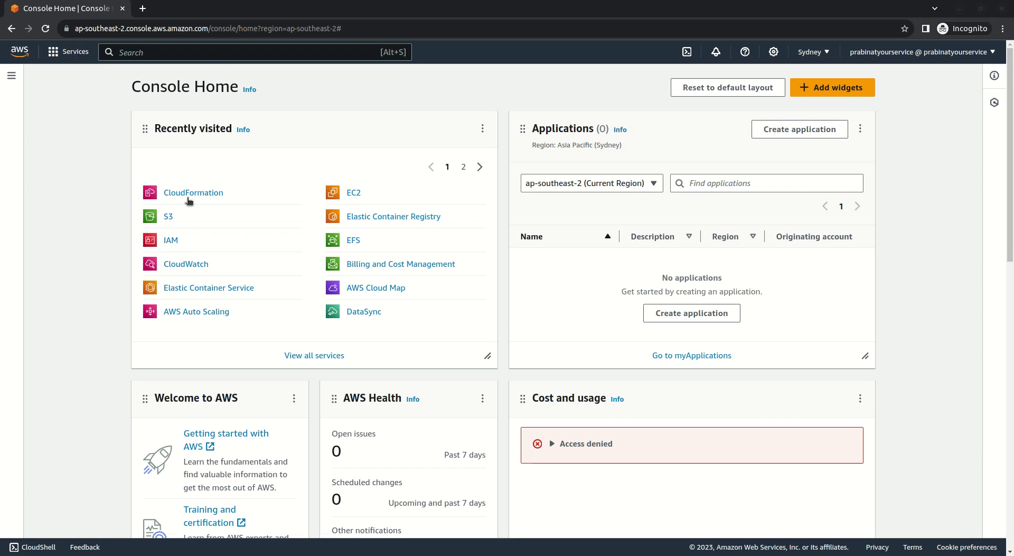
pyautogui.click(353, 194)
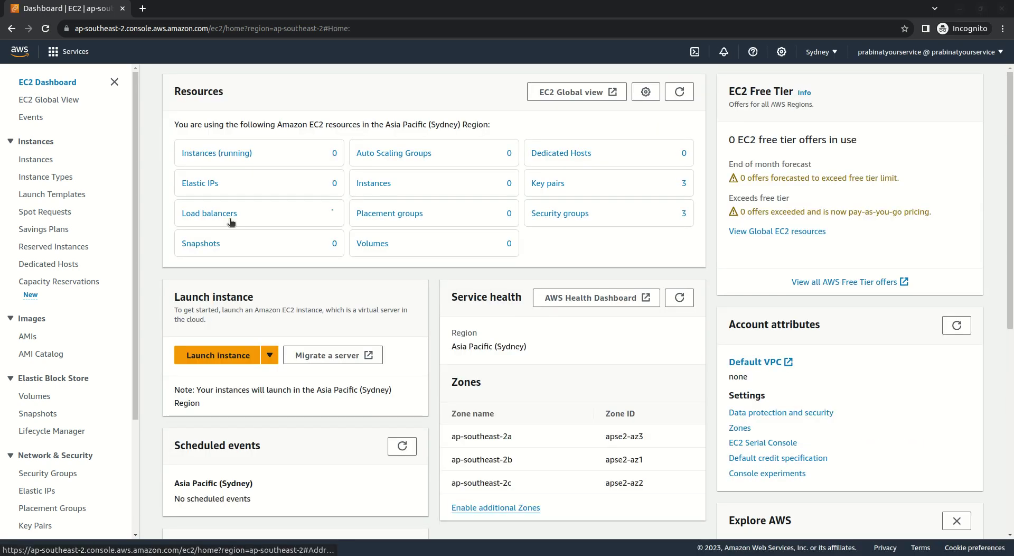
pyautogui.scroll(-2, 102, 374)
pyautogui.scroll(-1, 102, 372)
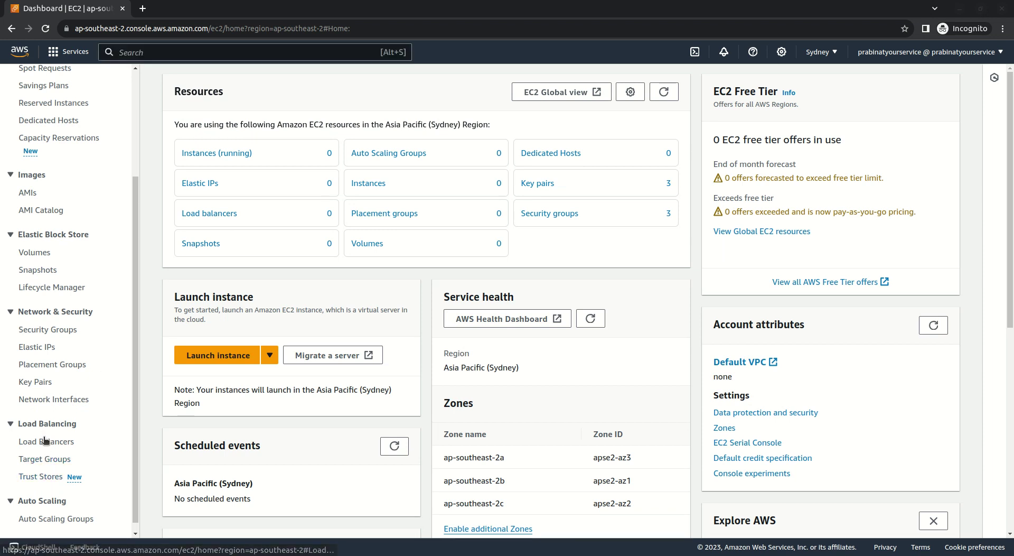
pyautogui.click(49, 460)
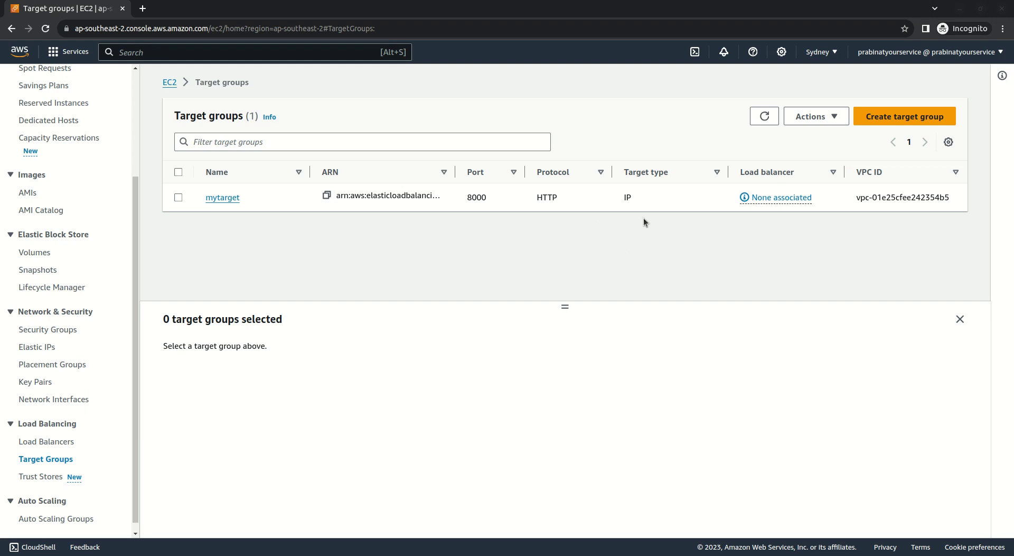
pyautogui.click(229, 198)
pyautogui.scroll(-3, 251, 287)
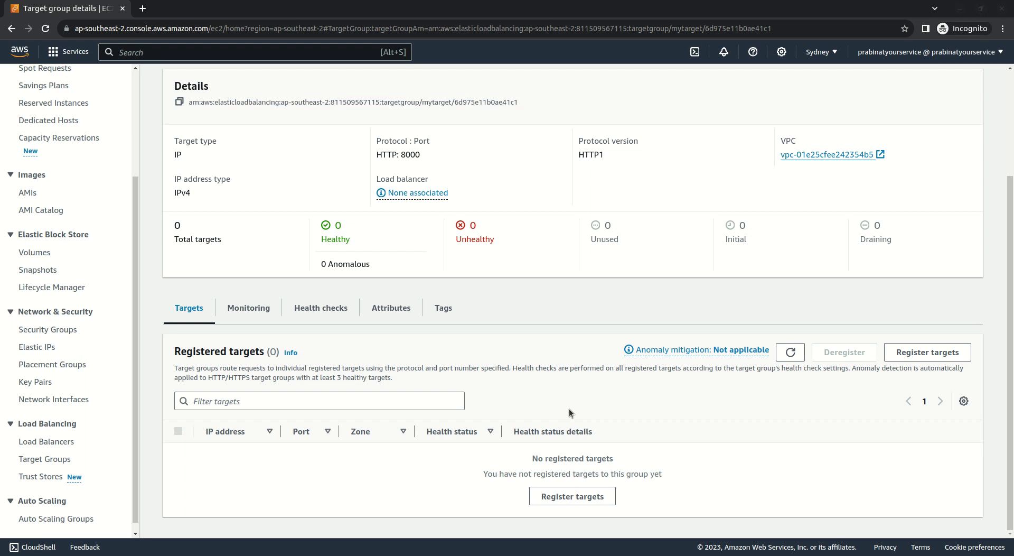
# Step: Review mytarget's health check settings, including path, port, thresholds, timeout and success codes
pyautogui.click(317, 308)
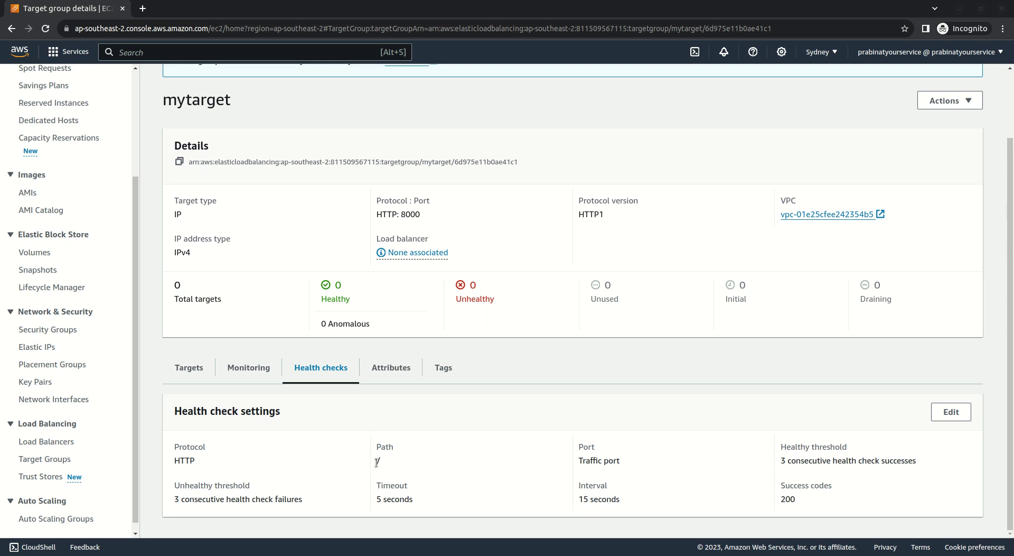
pyautogui.moveTo(376, 462); pyautogui.dragTo(382, 464)
pyautogui.click(578, 459)
pyautogui.moveTo(579, 460); pyautogui.dragTo(628, 461)
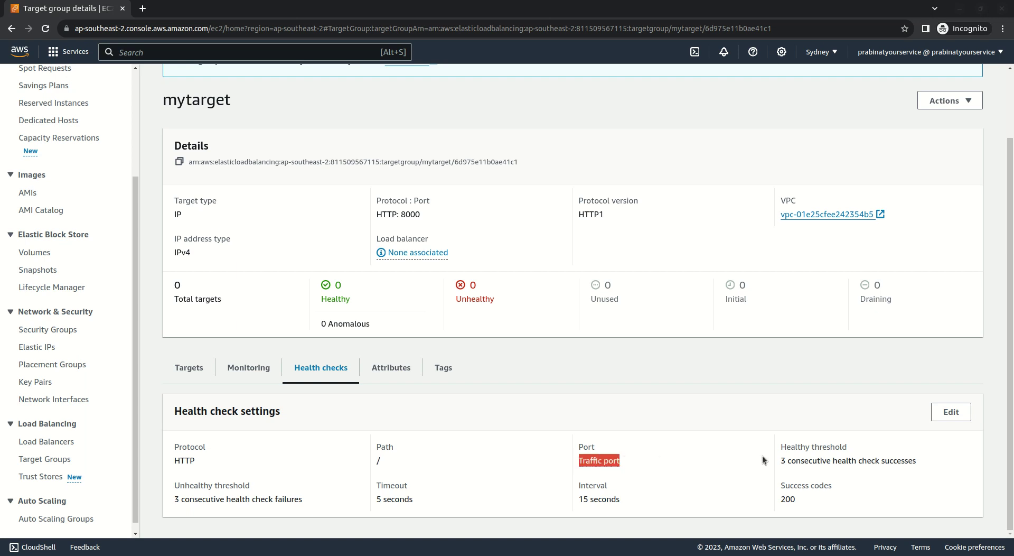
pyautogui.moveTo(783, 460); pyautogui.dragTo(923, 462)
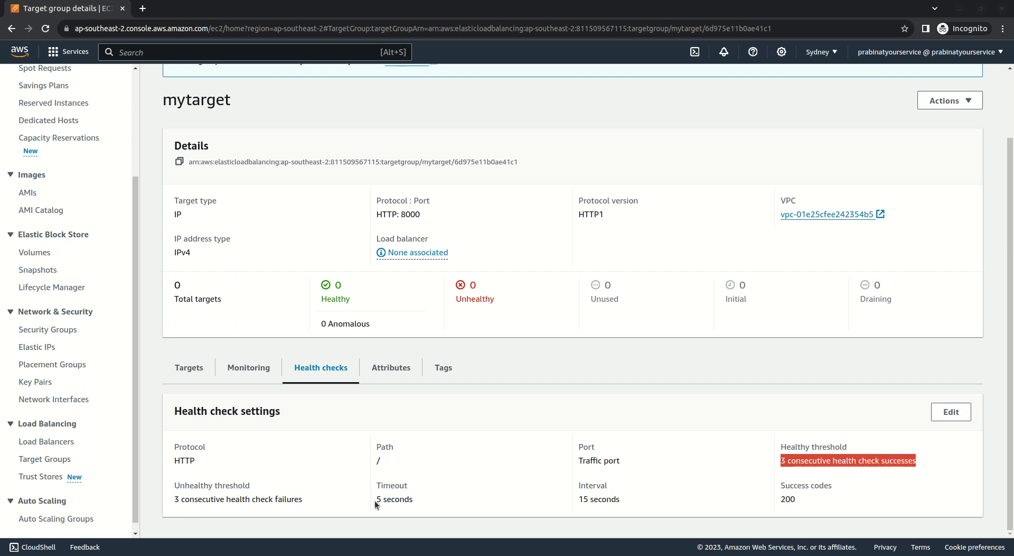
pyautogui.moveTo(376, 498); pyautogui.dragTo(417, 506)
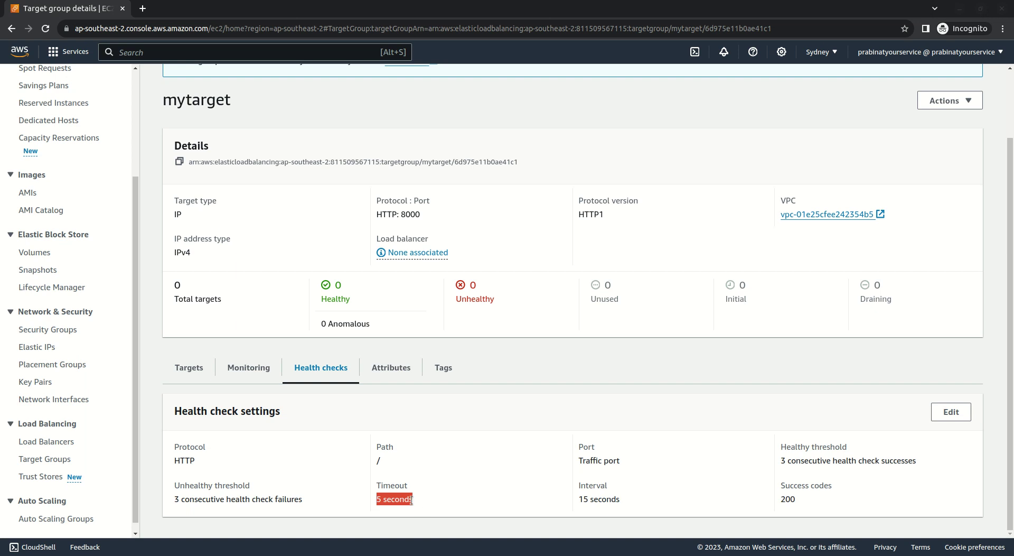
pyautogui.moveTo(176, 498); pyautogui.dragTo(311, 508)
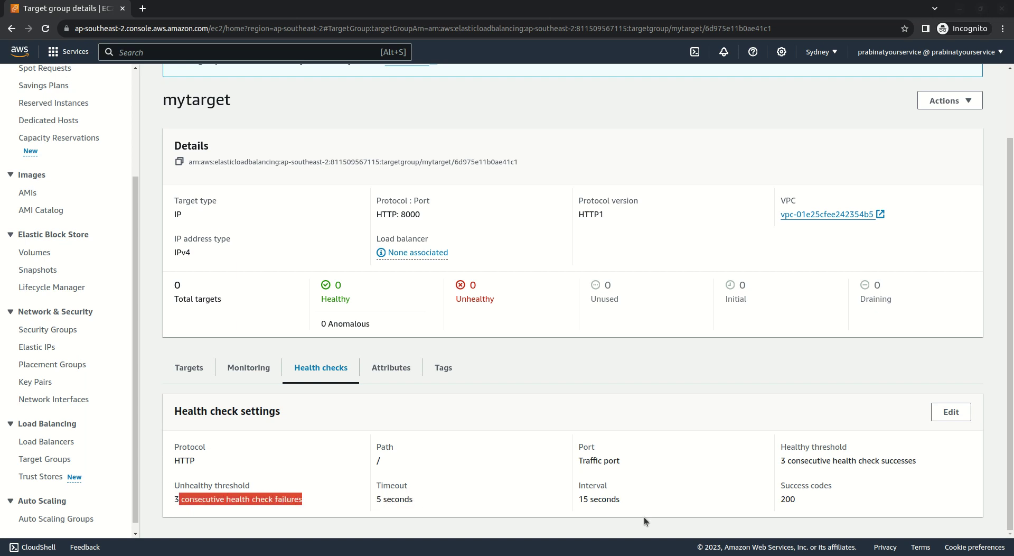
pyautogui.click(783, 501)
pyautogui.moveTo(783, 501); pyautogui.dragTo(807, 504)
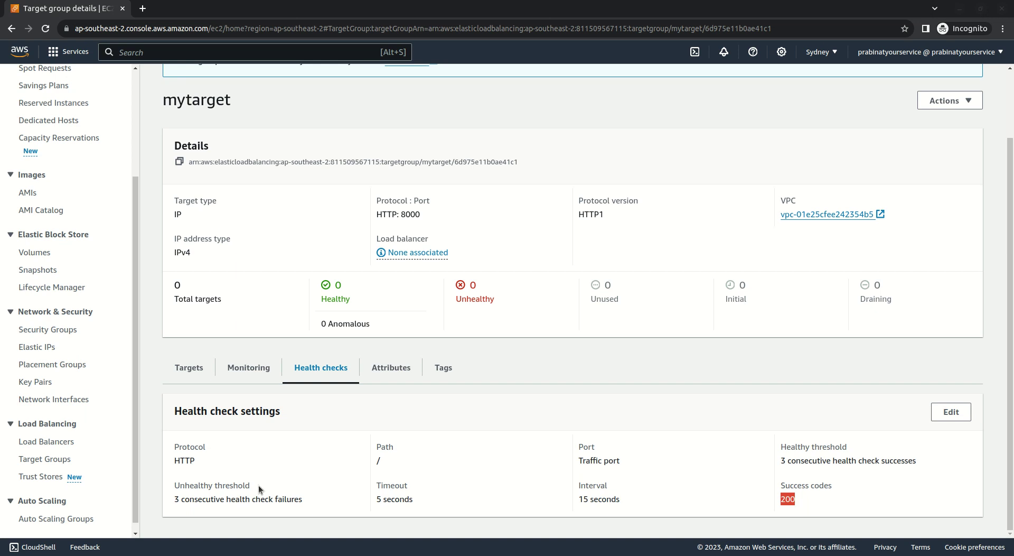
# Step: View the load balancers list and examine the inbound and outbound rules of the alb-sg security group
pyautogui.click(62, 443)
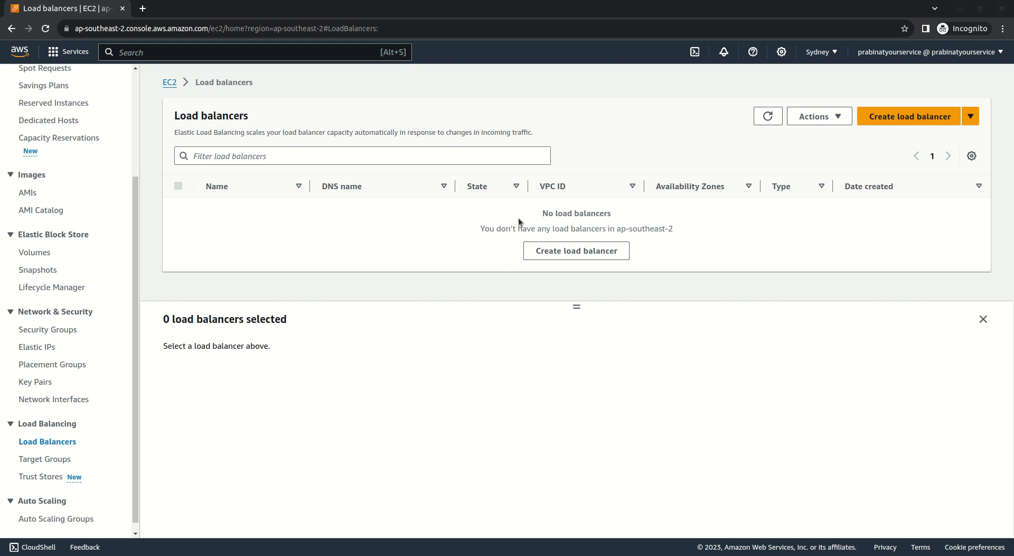
pyautogui.click(71, 330)
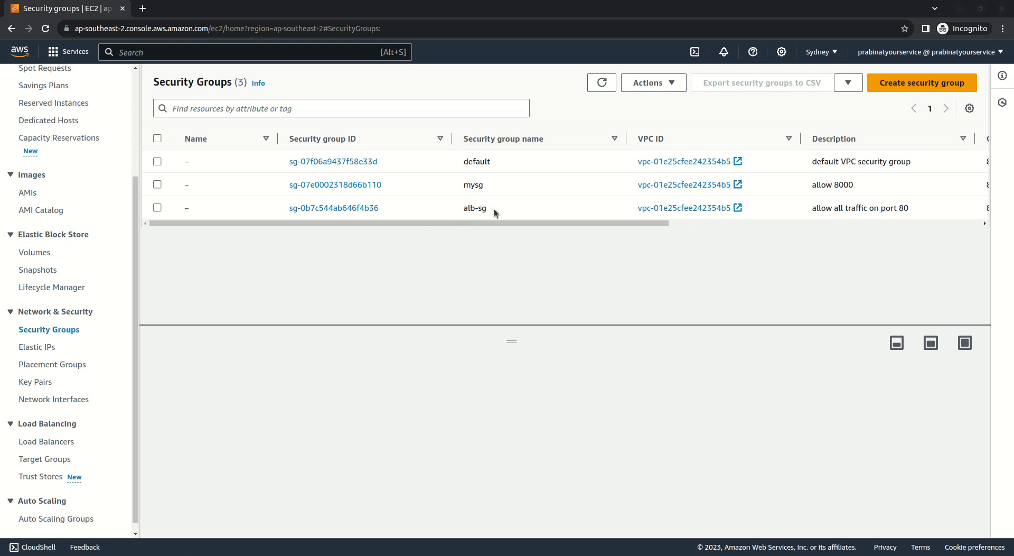
pyautogui.moveTo(189, 205)
pyautogui.click(157, 208)
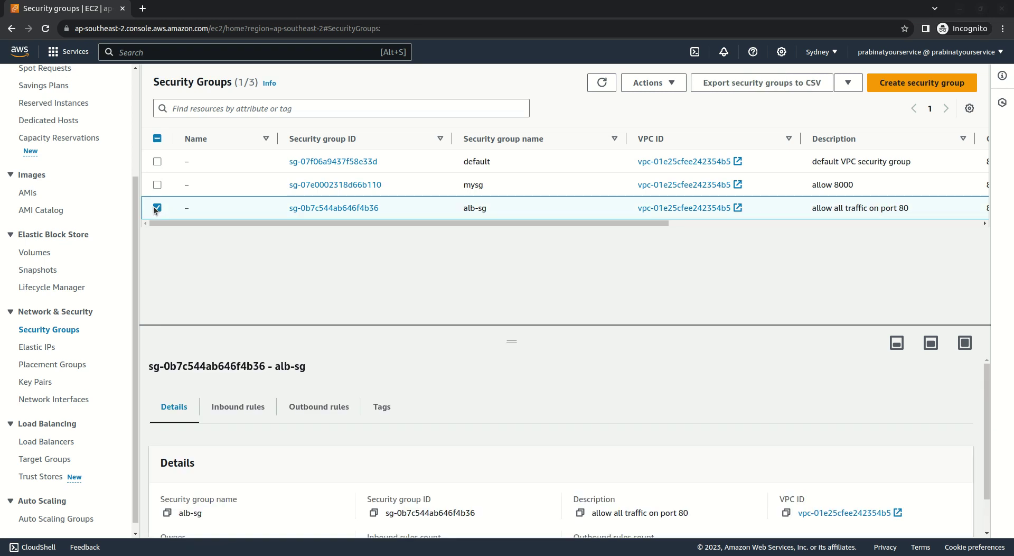
pyautogui.click(238, 406)
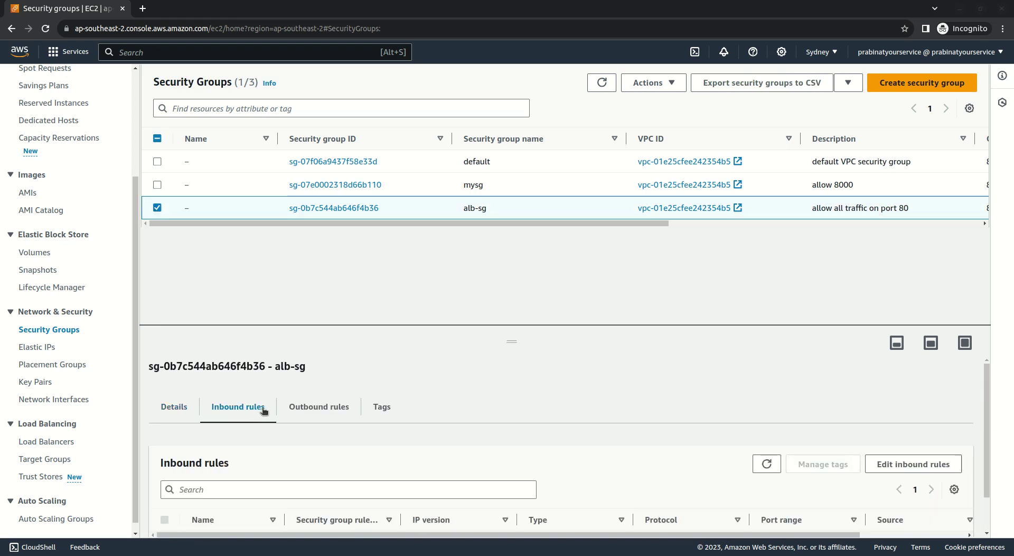
pyautogui.scroll(-1, 503, 400)
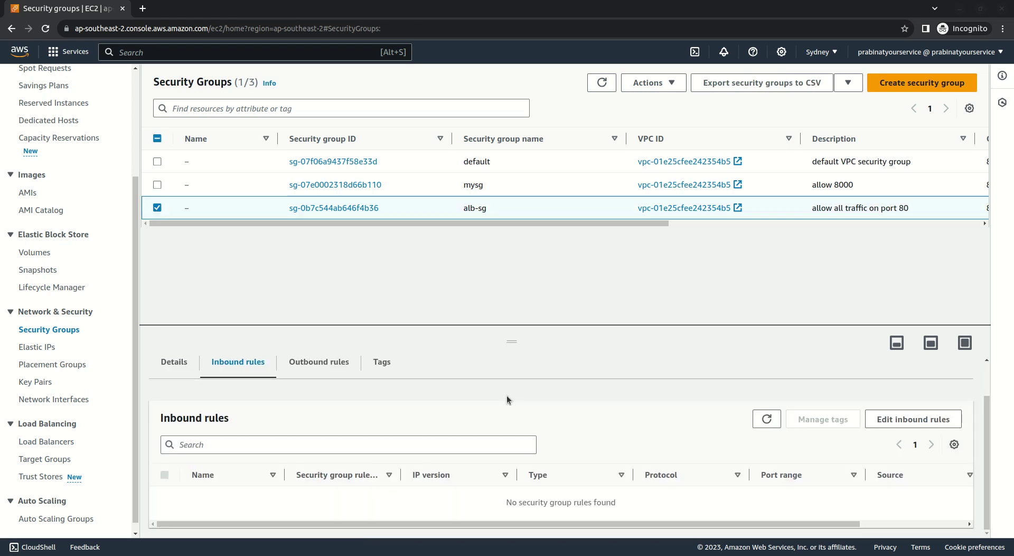
pyautogui.click(769, 422)
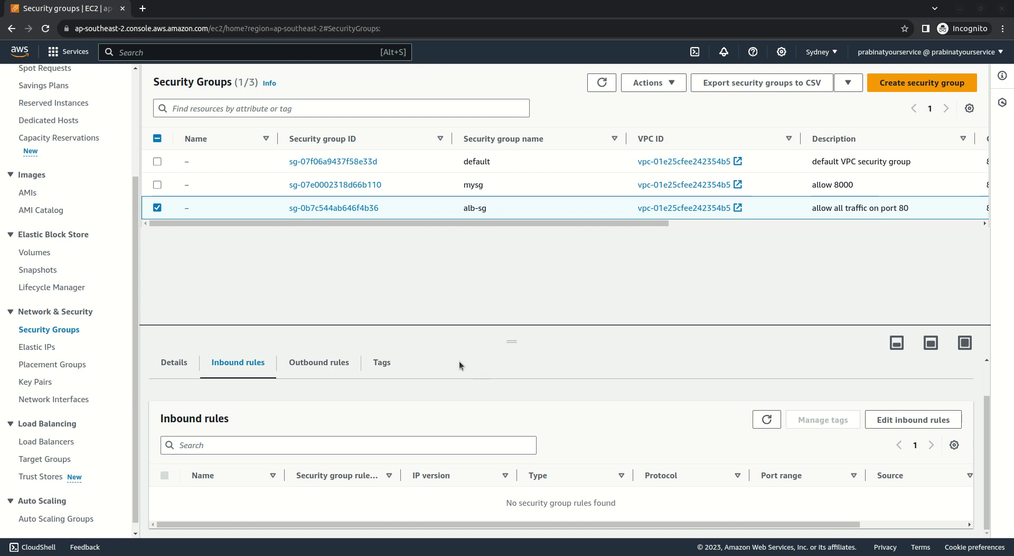
pyautogui.click(320, 372)
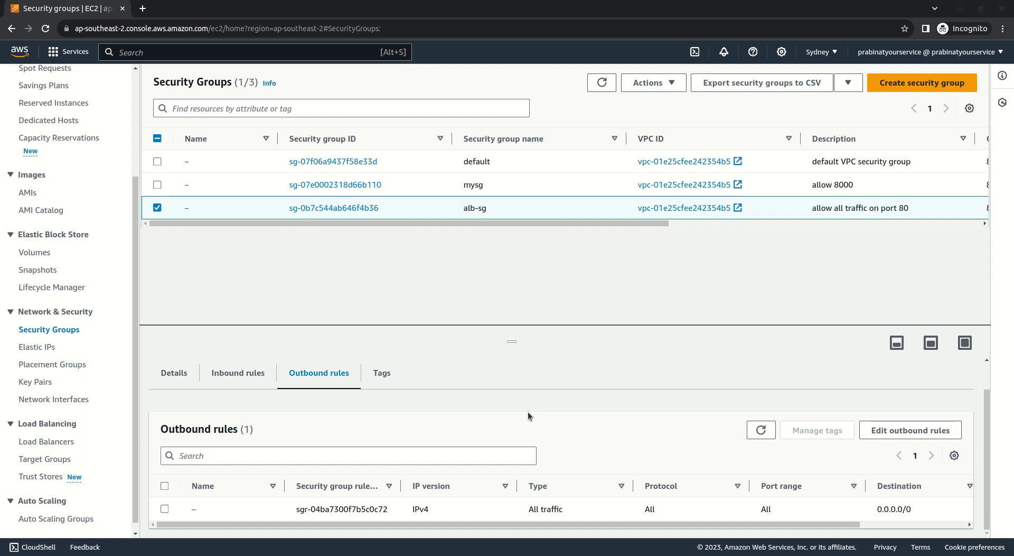
# Step: Switch to the terminal and print the value of the group_id_alb variable with echo
pyautogui.hotkey('alt', 'Tab')
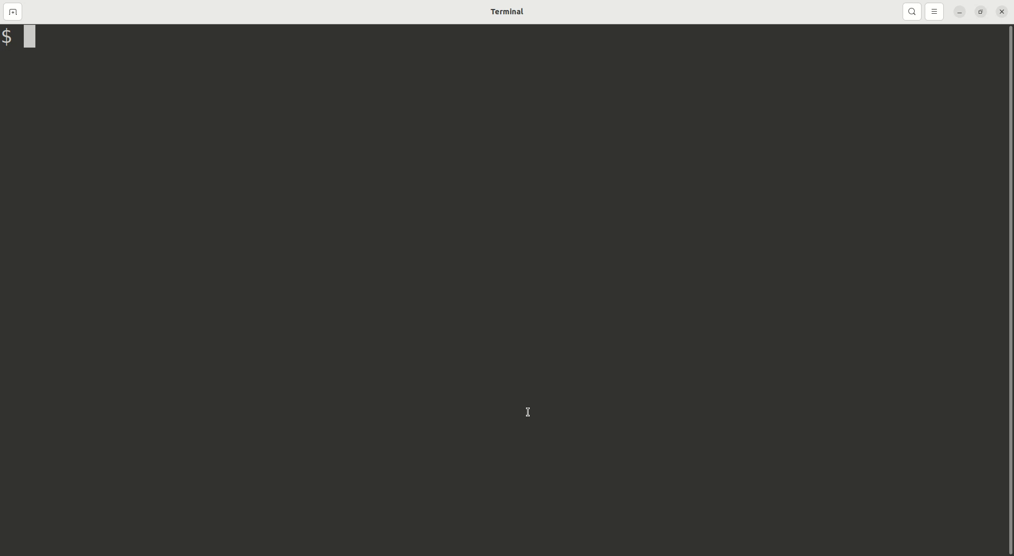
pyautogui.write('echo ')
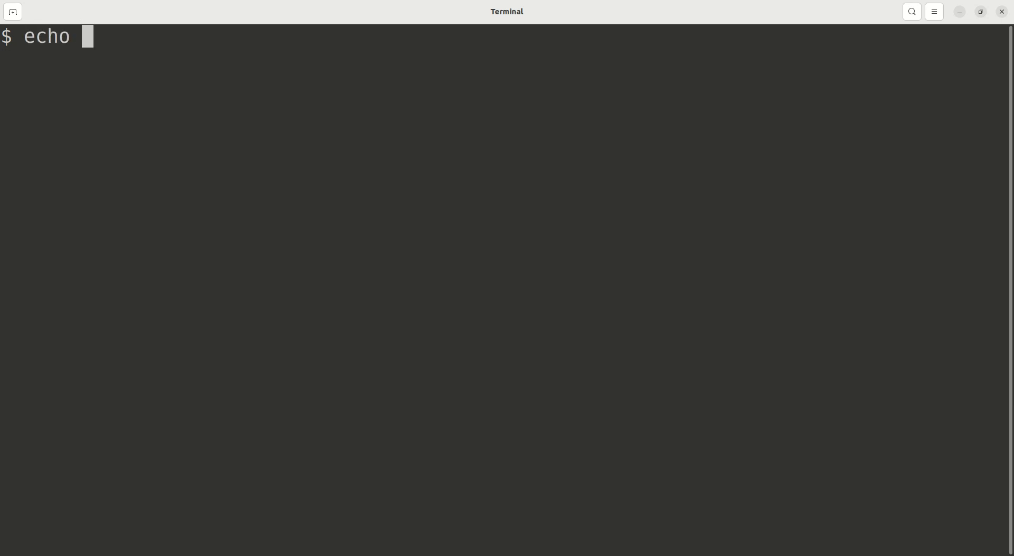
pyautogui.write('$')
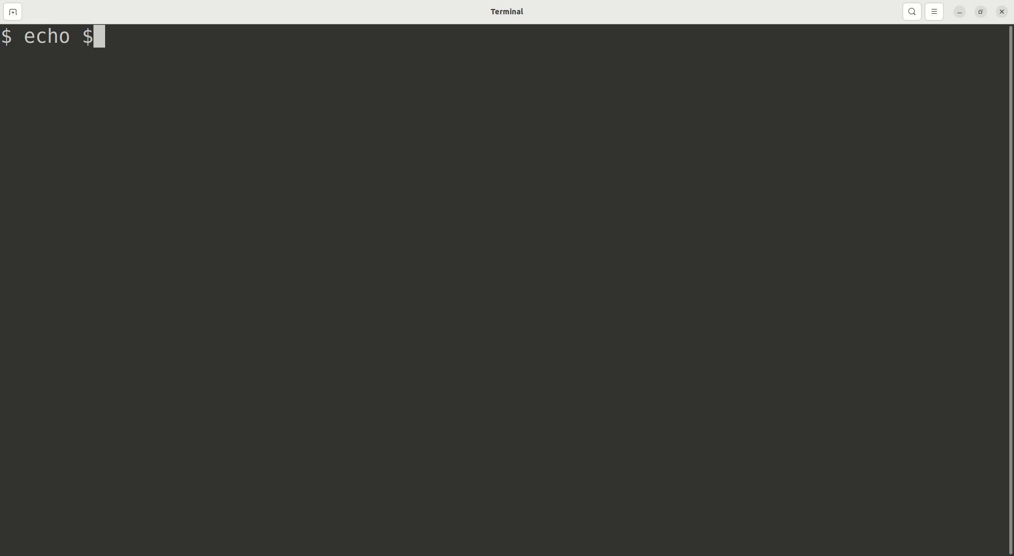
pyautogui.write('sec')
pyautogui.press('BackSpace')
pyautogui.press('BackSpace')
pyautogui.press('BackSpace')
pyautogui.write('grp')
pyautogui.press('BackSpace')
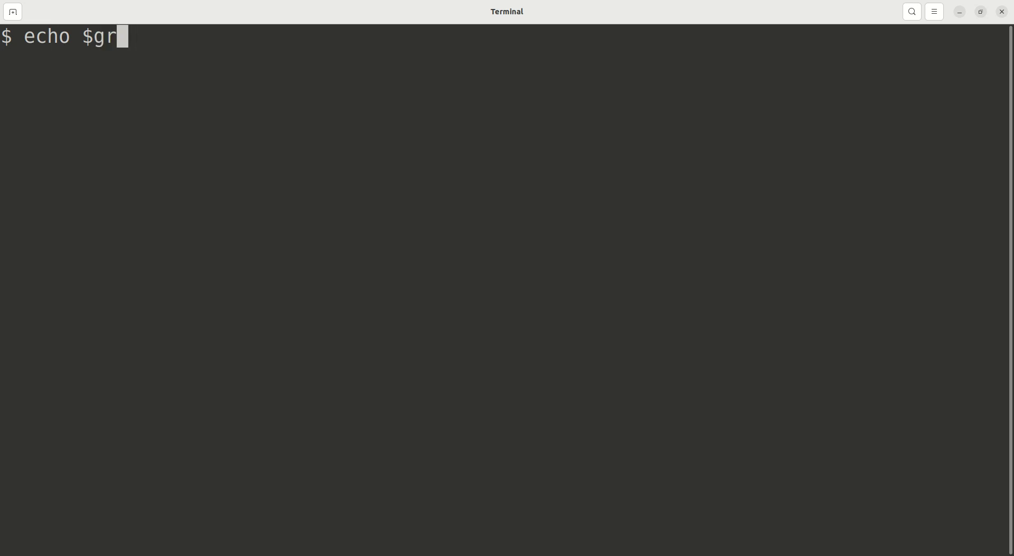
pyautogui.press('Tab')
pyautogui.press('Return')
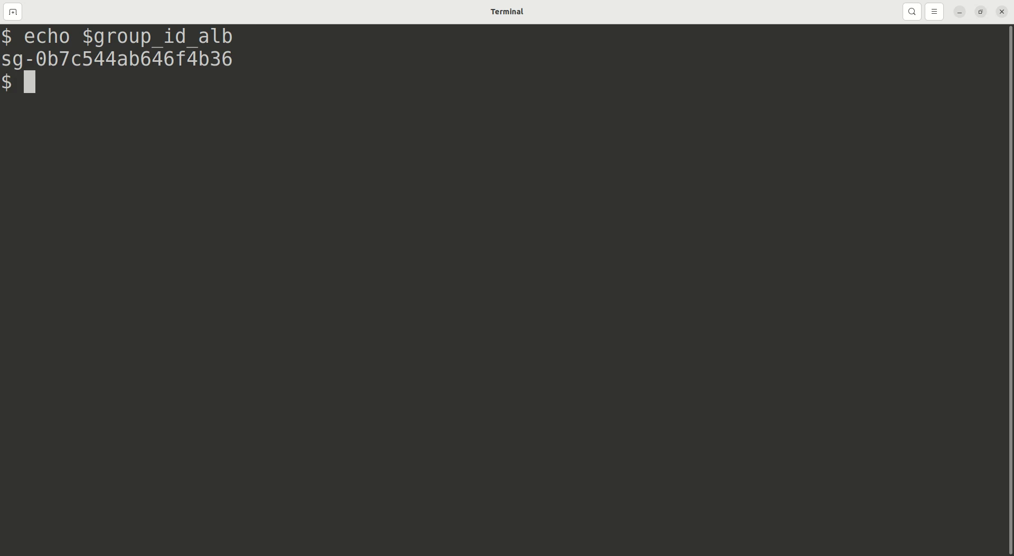
# Step: Start an aws ec2 authorize-security-group-ingress command at the prompt
pyautogui.write('aws ec2')
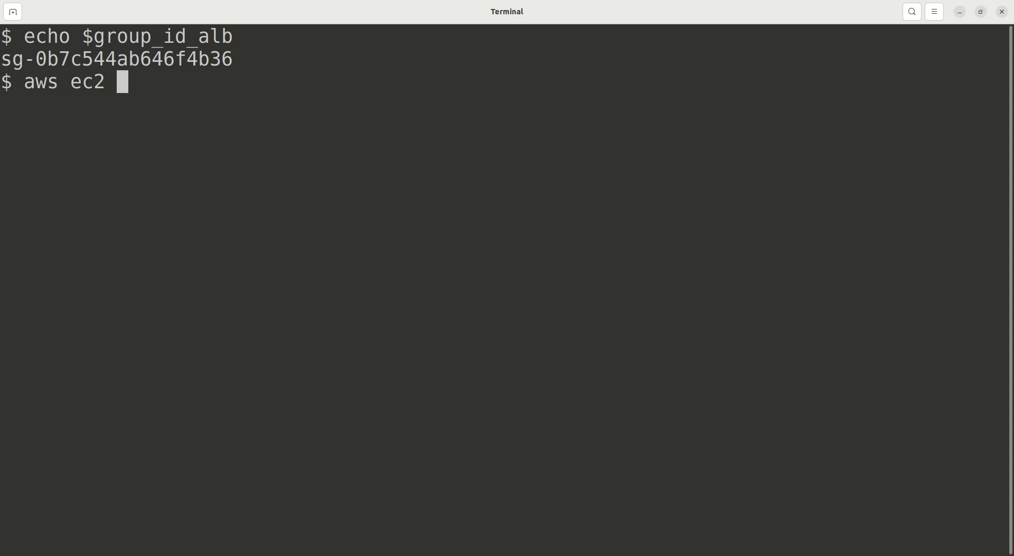
pyautogui.write(' auth')
pyautogui.press('Tab')
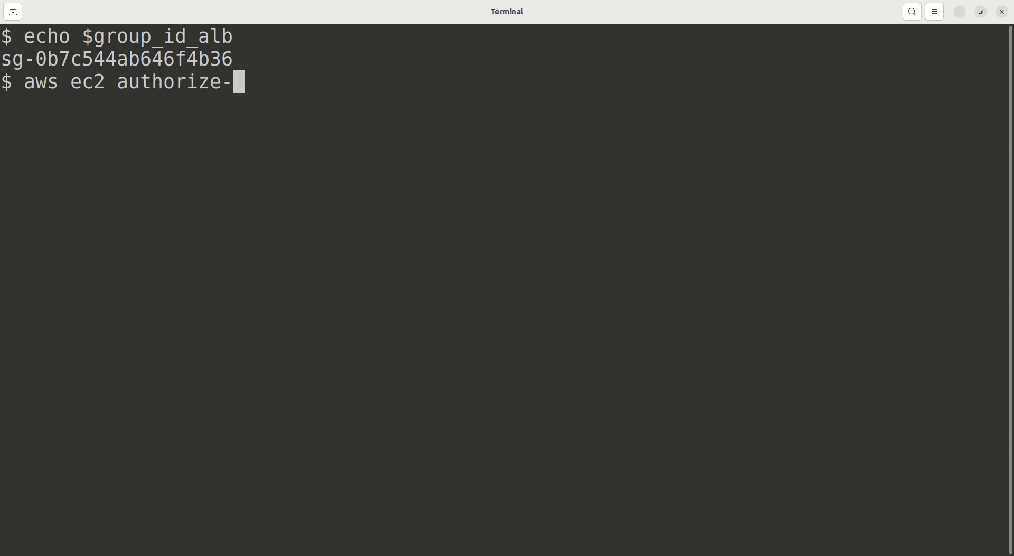
pyautogui.write('security-group-in')
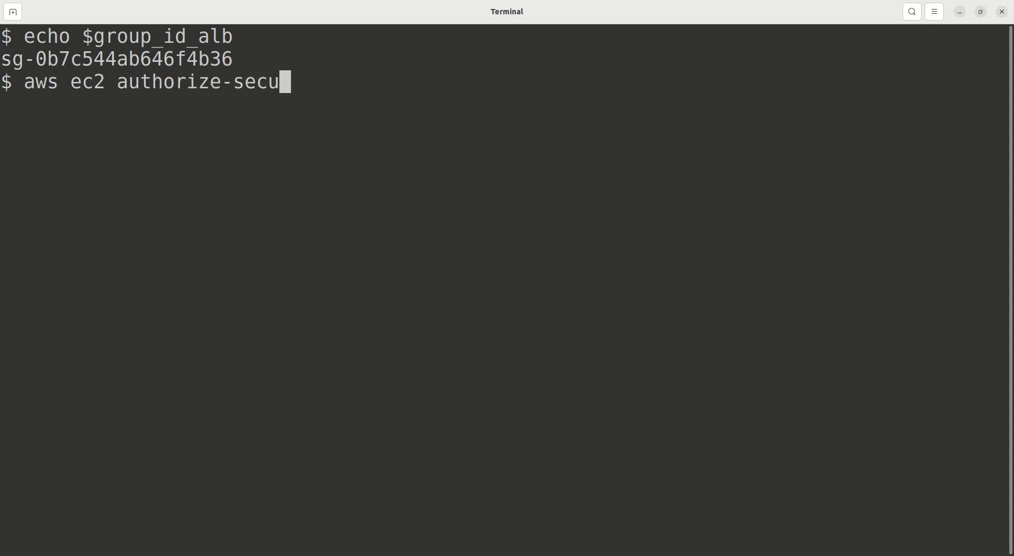
pyautogui.press('Tab')
pyautogui.write('in')
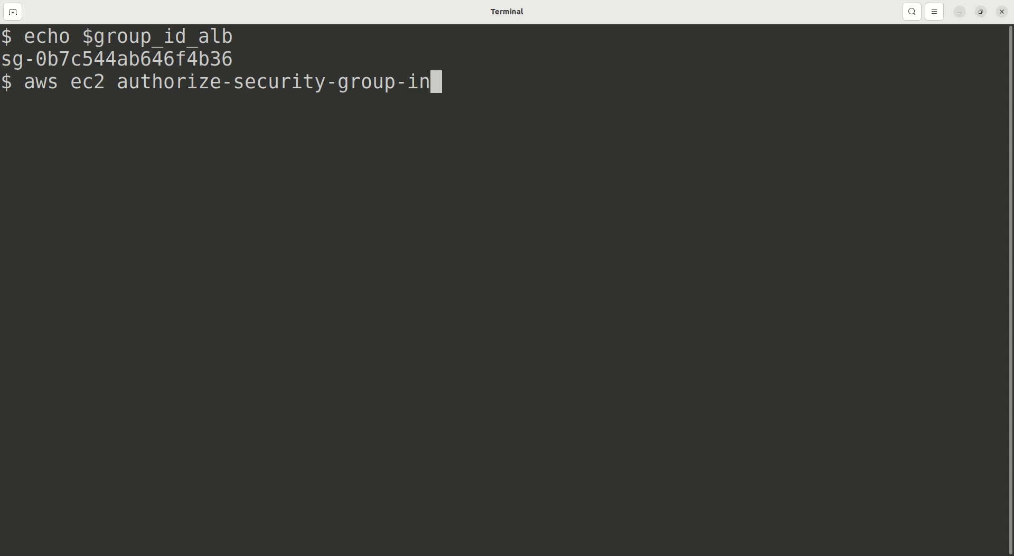
pyautogui.press('Tab')
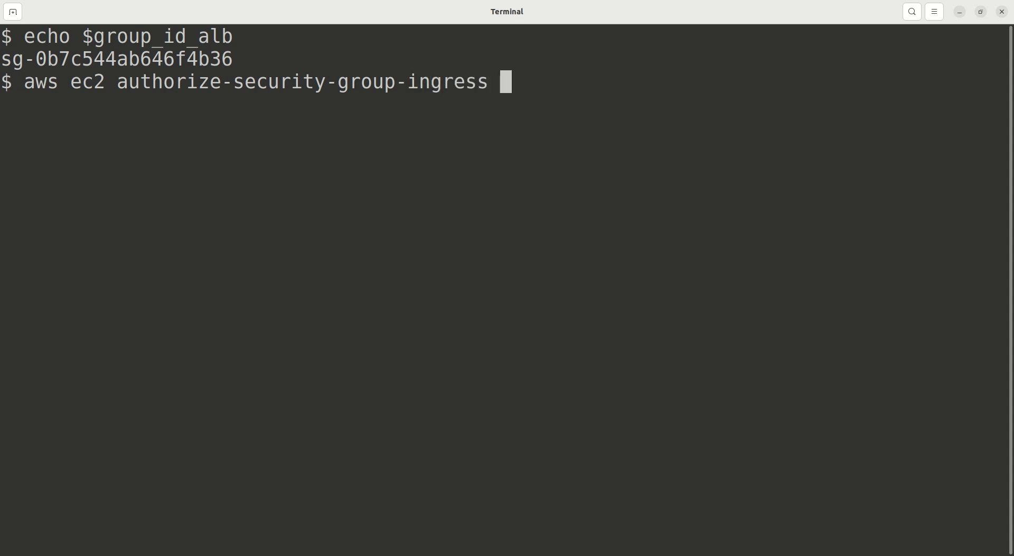
# Step: Add the --group-id option with the variable $group_id_alb to the ingress command
pyautogui.write('--')
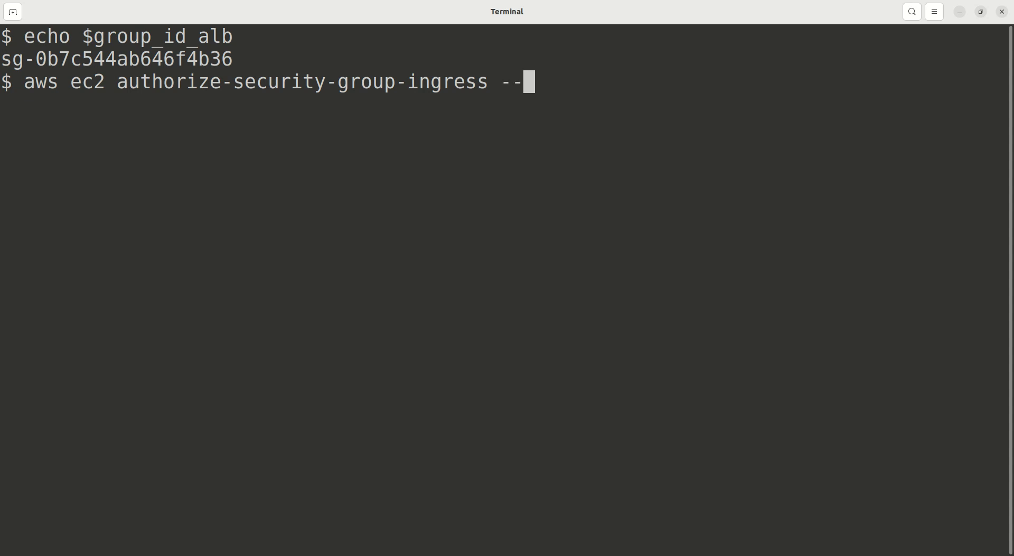
pyautogui.write('gour')
pyautogui.press('BackSpace')
pyautogui.press('BackSpace')
pyautogui.press('BackSpace')
pyautogui.write('r')
pyautogui.press('Tab')
pyautogui.write('i')
pyautogui.press('Tab')
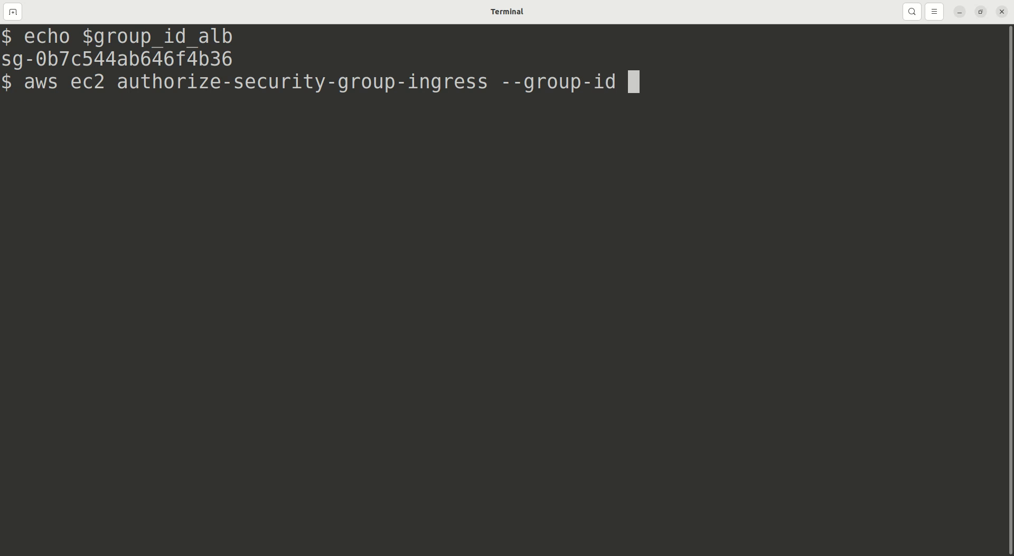
pyautogui.write('$')
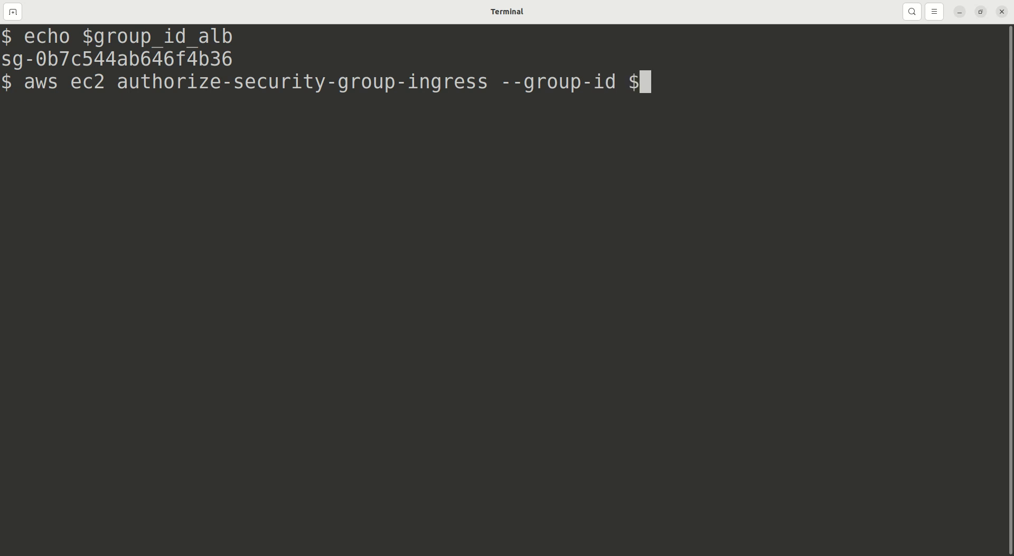
pyautogui.write('group')
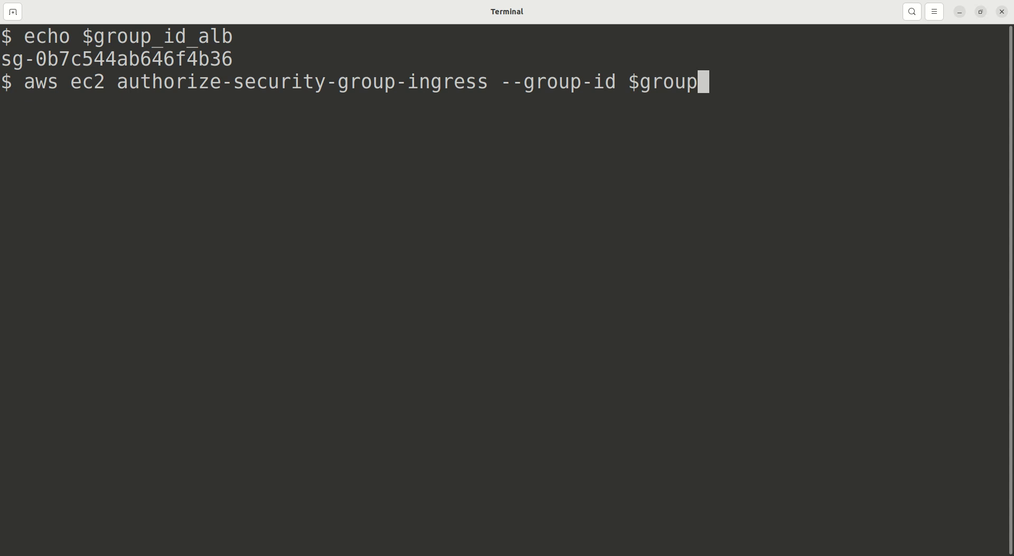
pyautogui.write('_id')
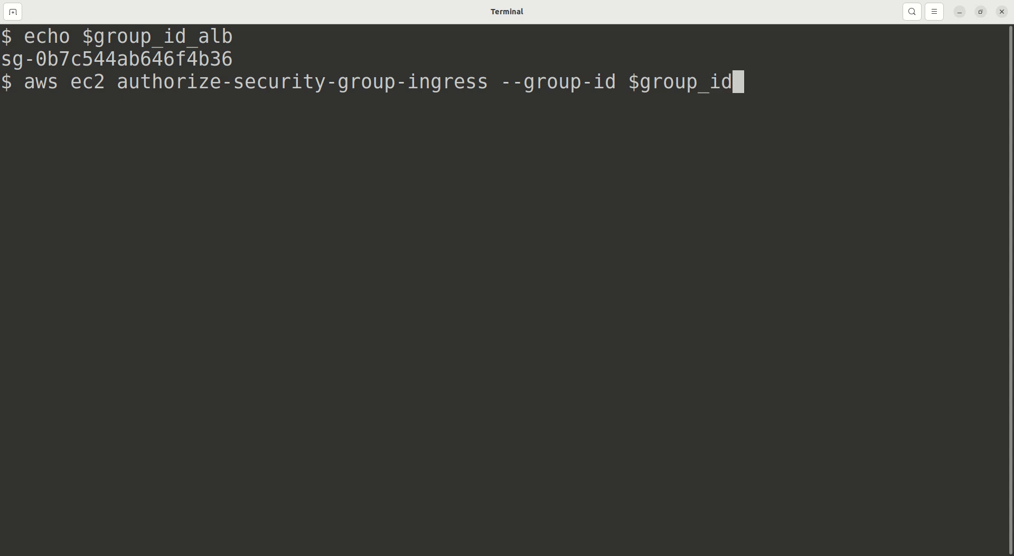
pyautogui.write('_alb')
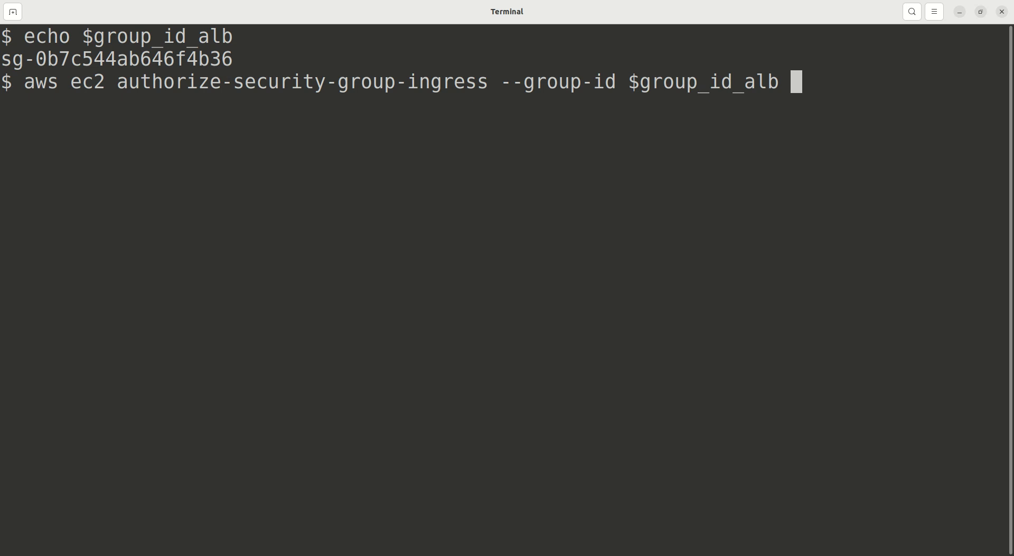
# Step: Complete the ingress command with --protocol tcp, --port 80 and --cidr 0.0.0.0/0, and run it
pyautogui.write('--protocol ')
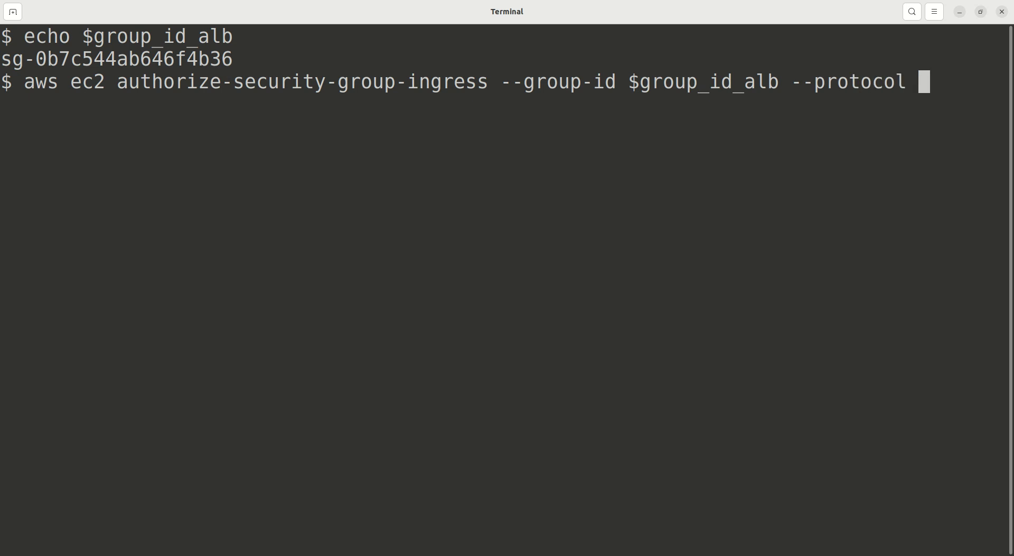
pyautogui.write('tcp')
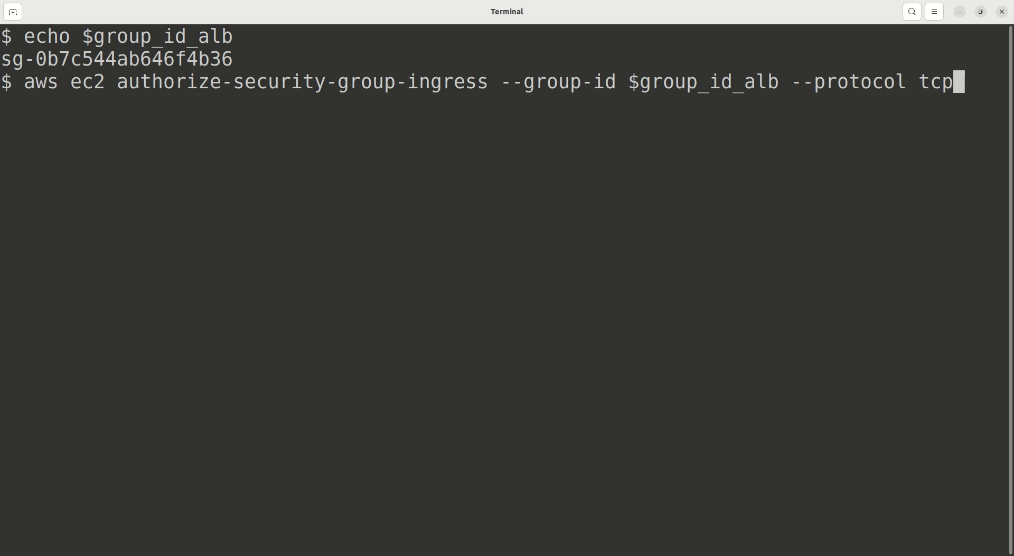
pyautogui.write(' --port')
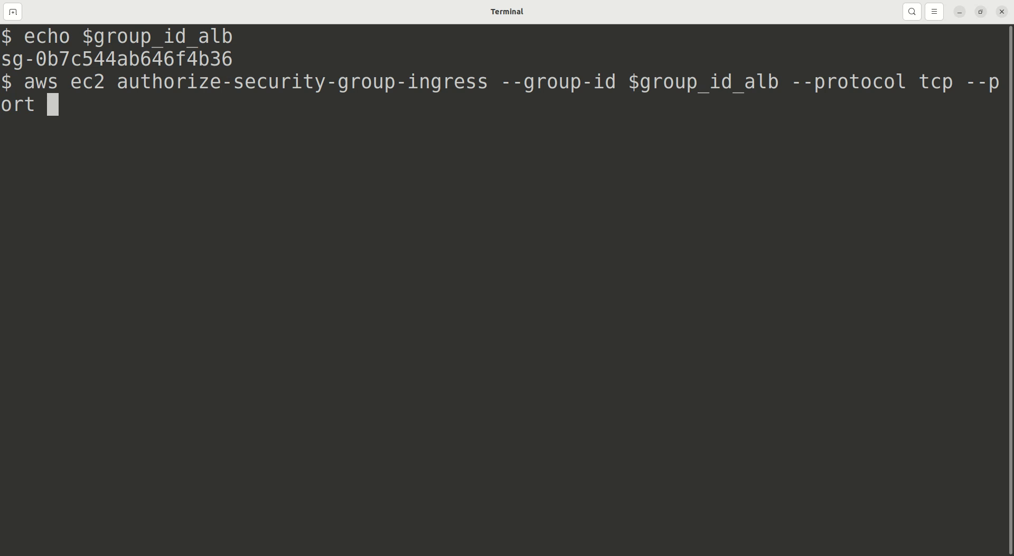
pyautogui.write('80 --')
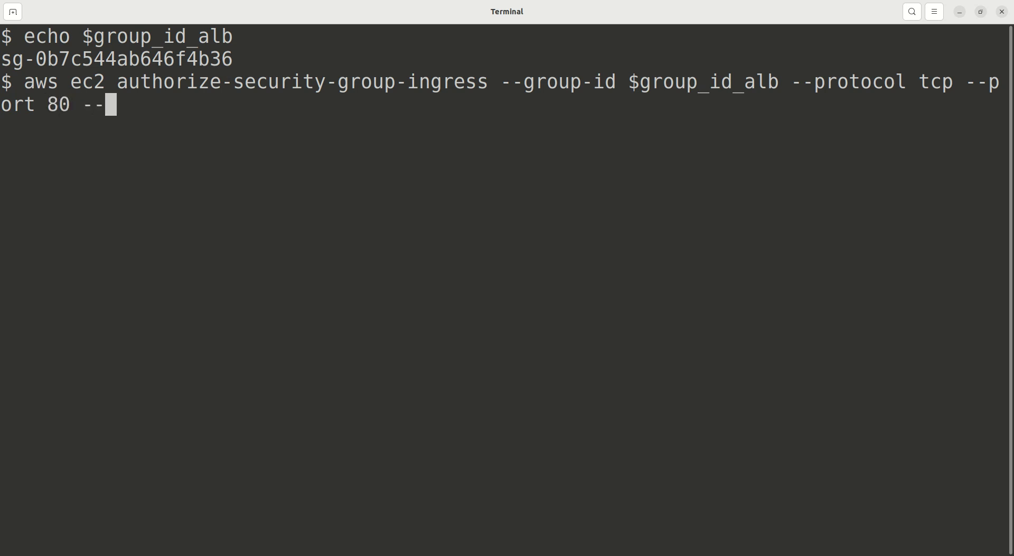
pyautogui.write('cidr')
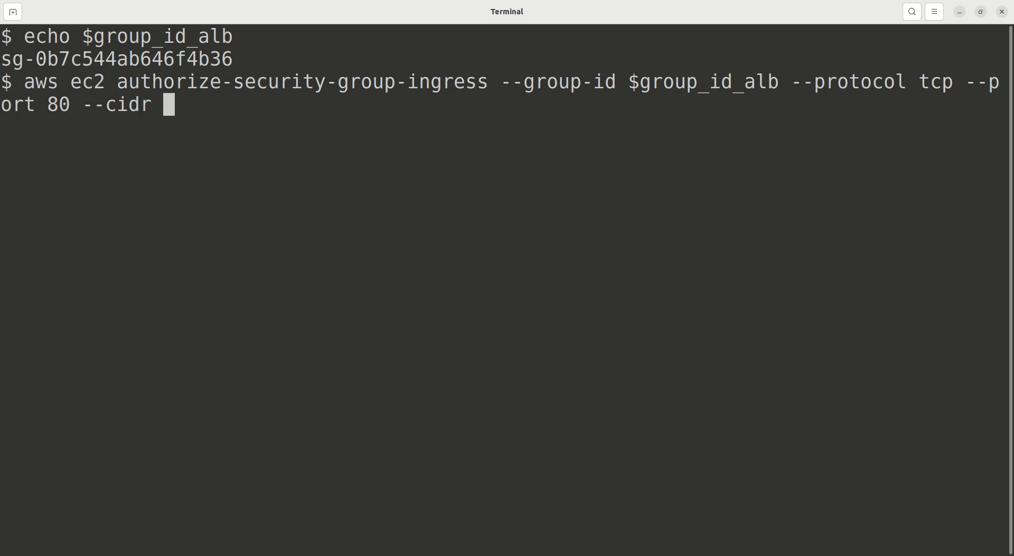
pyautogui.write(' 0.0.0.0/0')
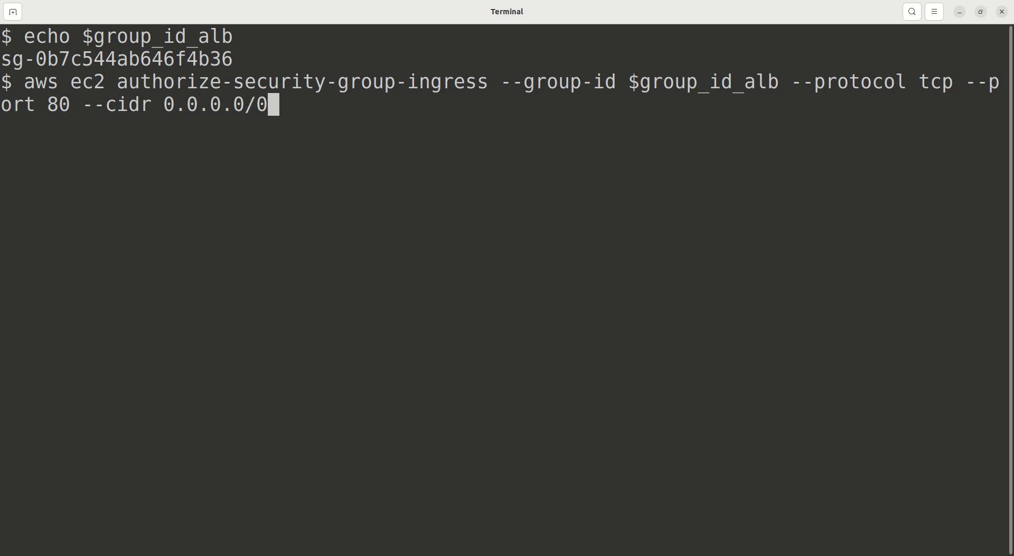
pyautogui.press('Return')
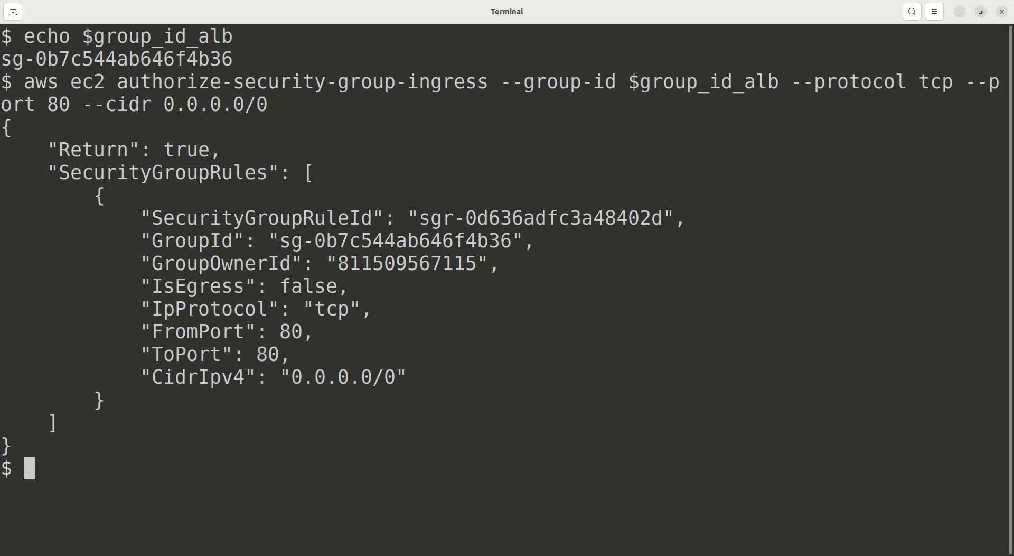
# Step: Switch to the AWS console in the browser, refresh the alb-sg rules and view its inbound rules
pyautogui.hotkey('alt', 'Tab')
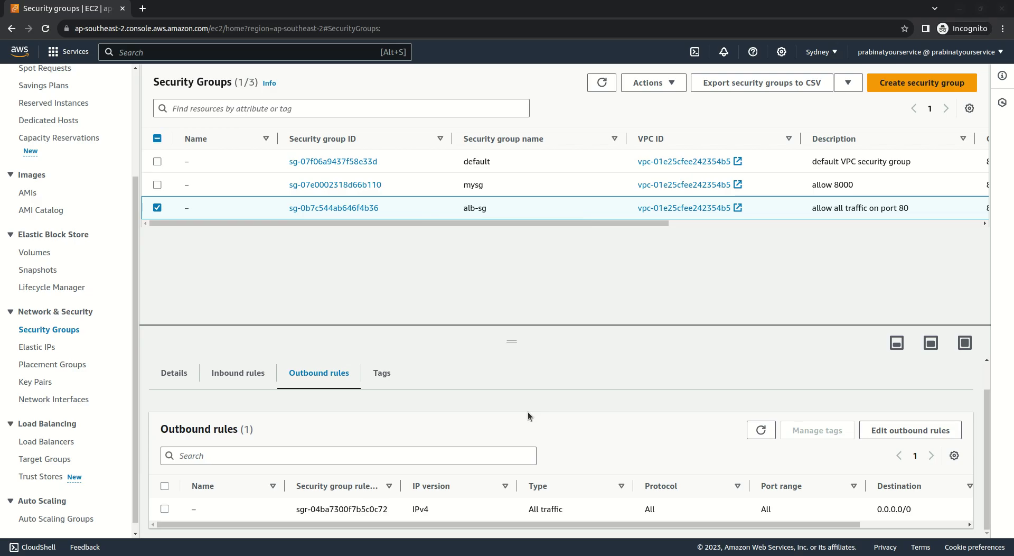
pyautogui.click(763, 429)
pyautogui.click(257, 374)
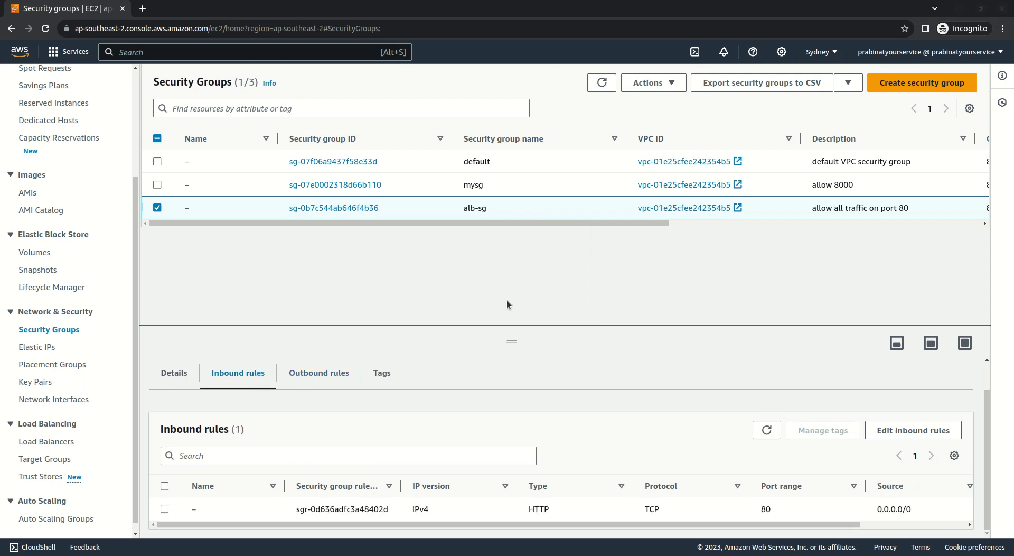
# Step: Switch back to the terminal and clear its screen
pyautogui.hotkey('alt', 'Tab')
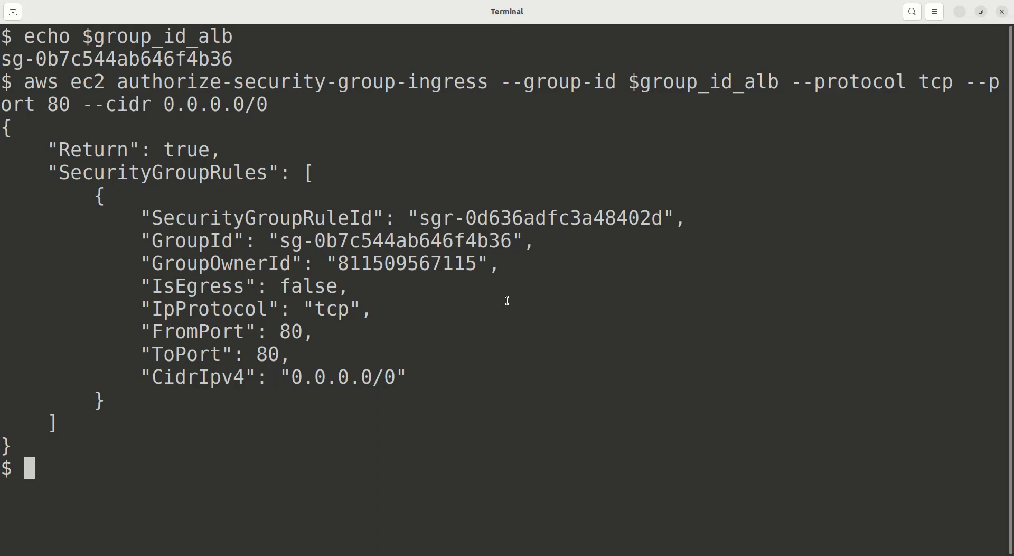
pyautogui.write('clear')
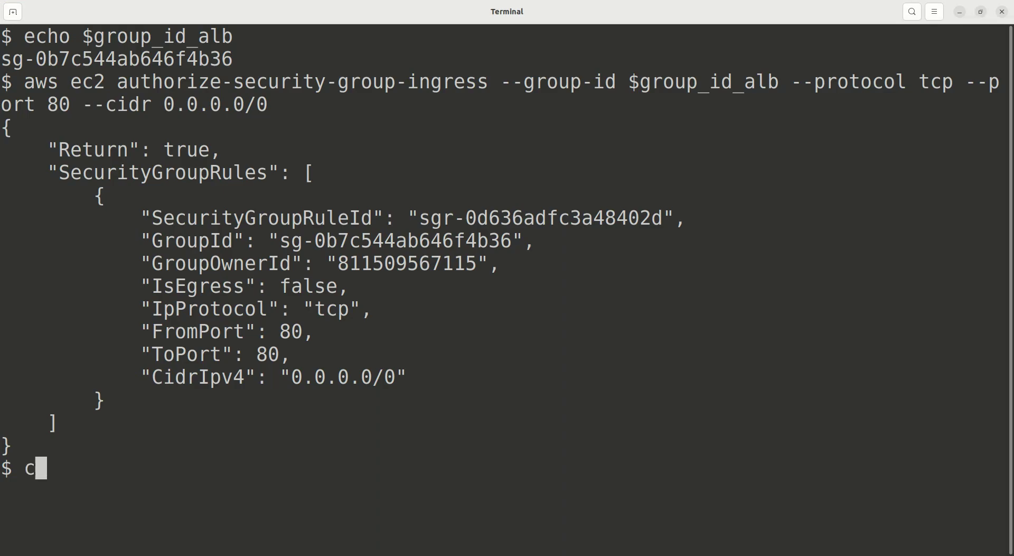
pyautogui.press('Return')
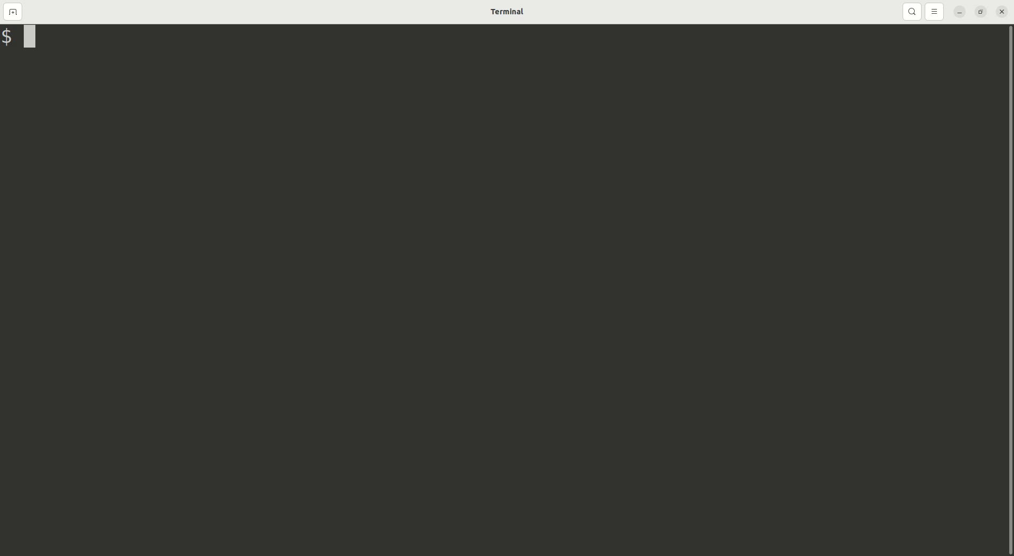
pyautogui.write('aws ')
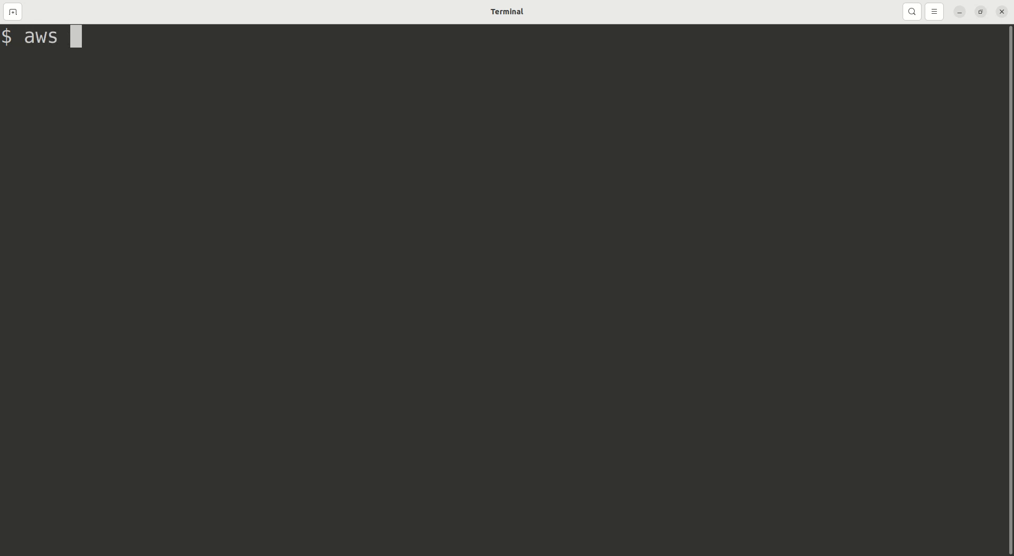
pyautogui.write('ec2')
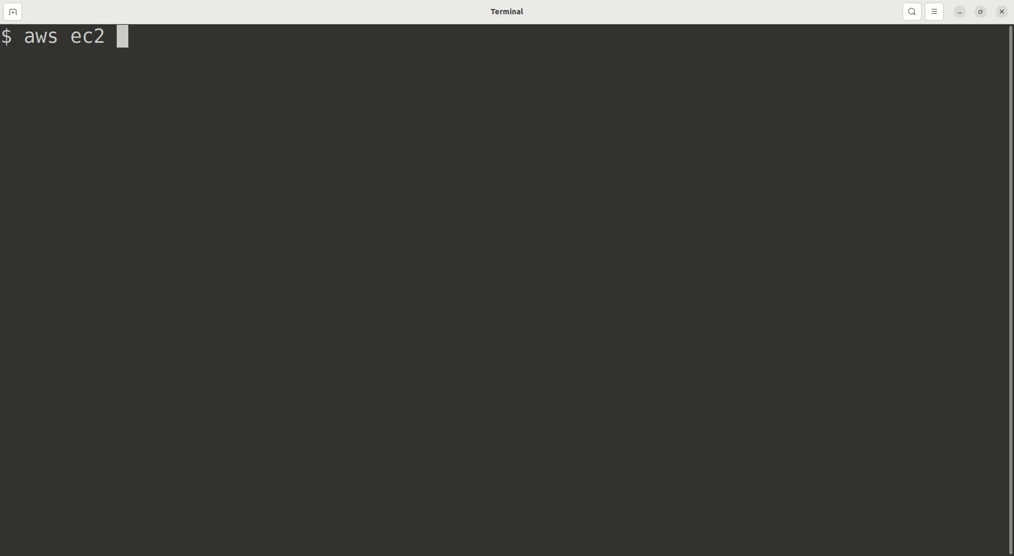
pyautogui.press('BackSpace')
pyautogui.press('BackSpace')
pyautogui.press('BackSpace')
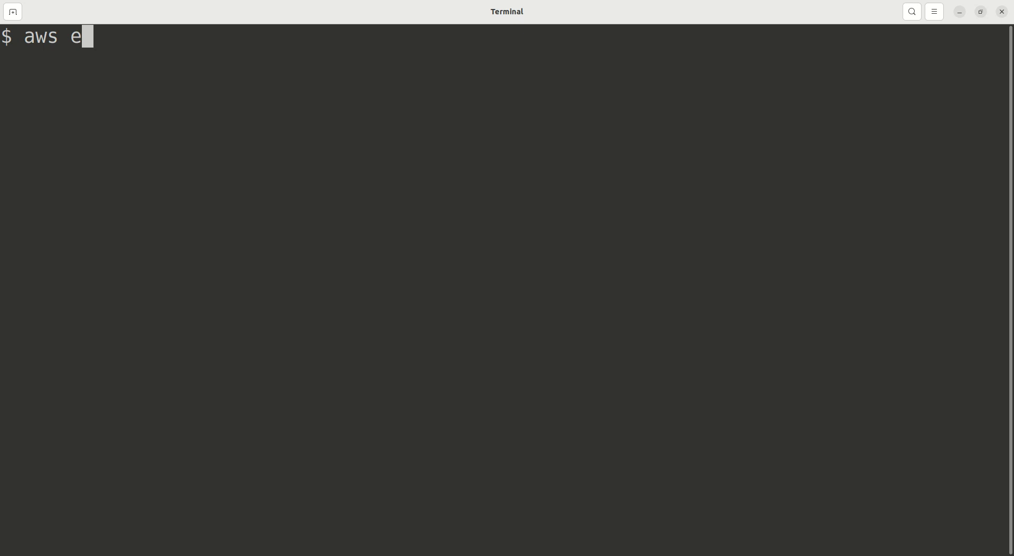
pyautogui.write('lbv2 create-')
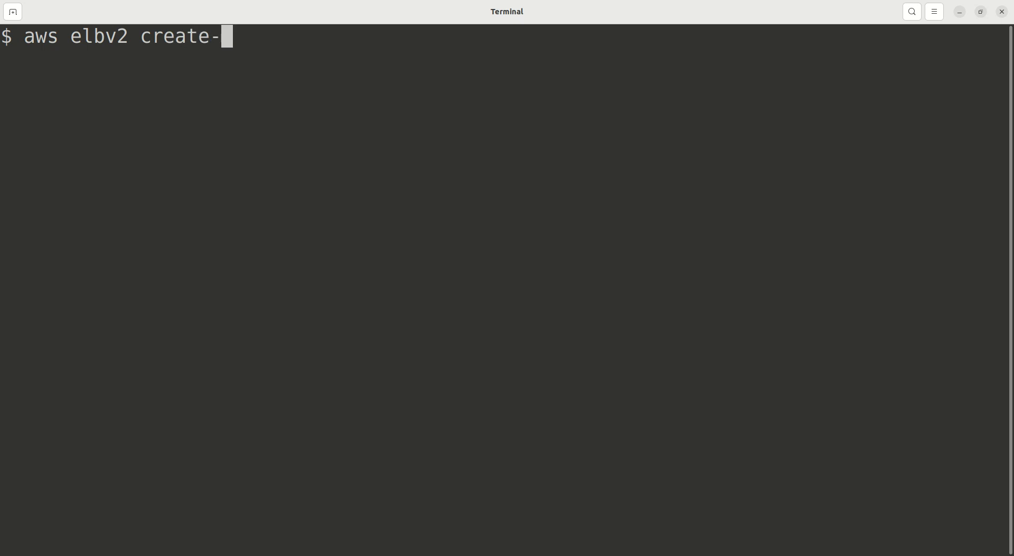
pyautogui.write('lo')
pyautogui.press('Tab')
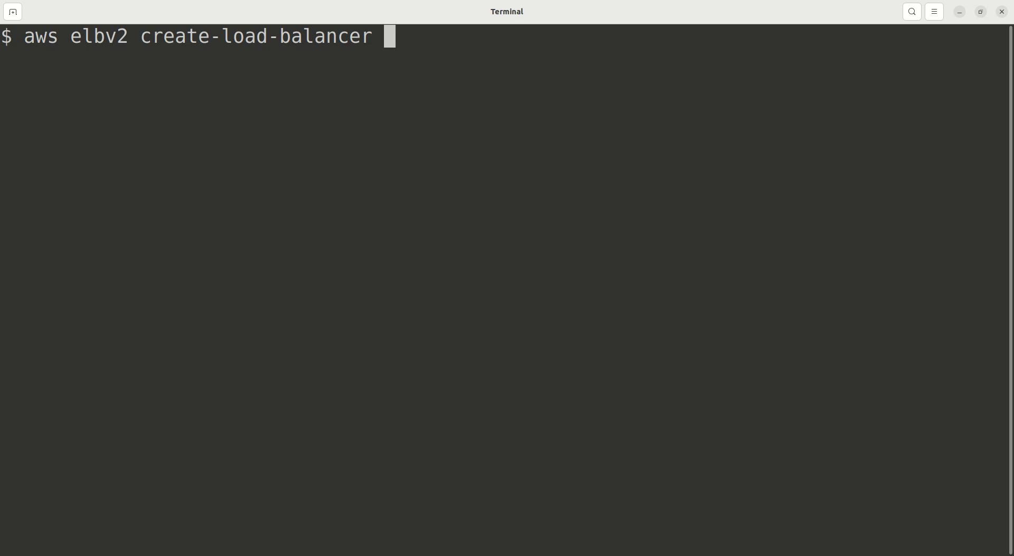
pyautogui.hotkey('ctrl', 'c')
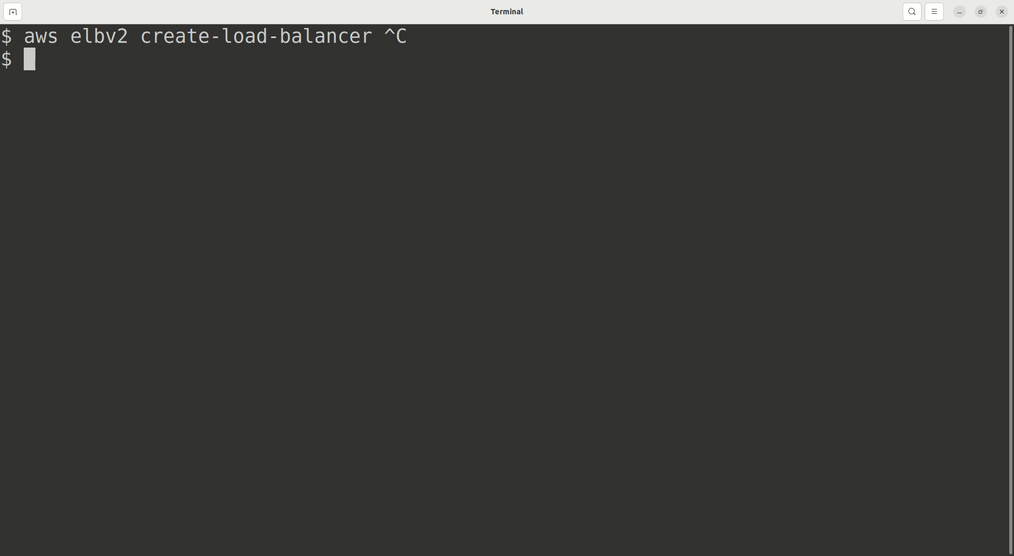
# Step: Print the value of the group_id_alb variable with echo
pyautogui.write('echo $')
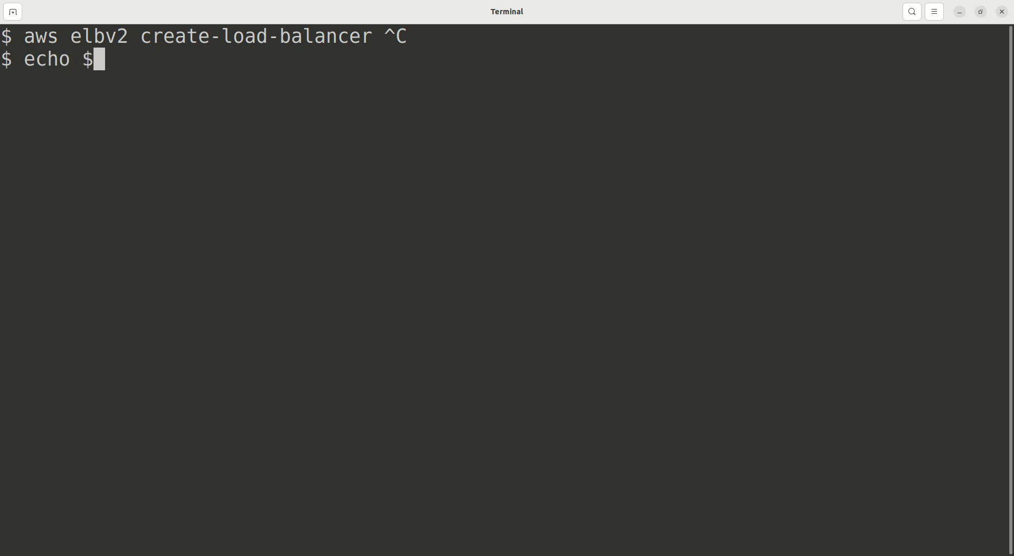
pyautogui.write('group')
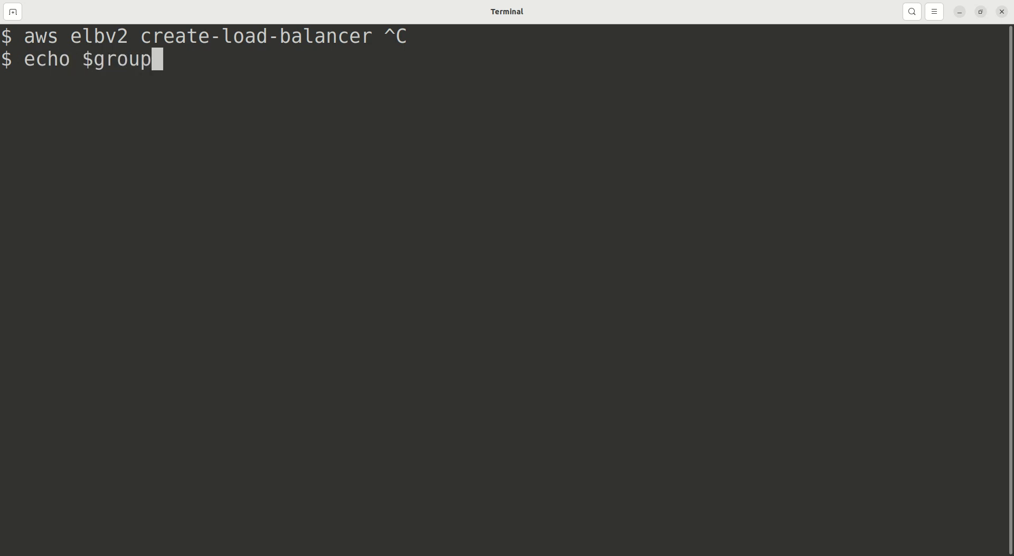
pyautogui.press('Tab')
pyautogui.press('Return')
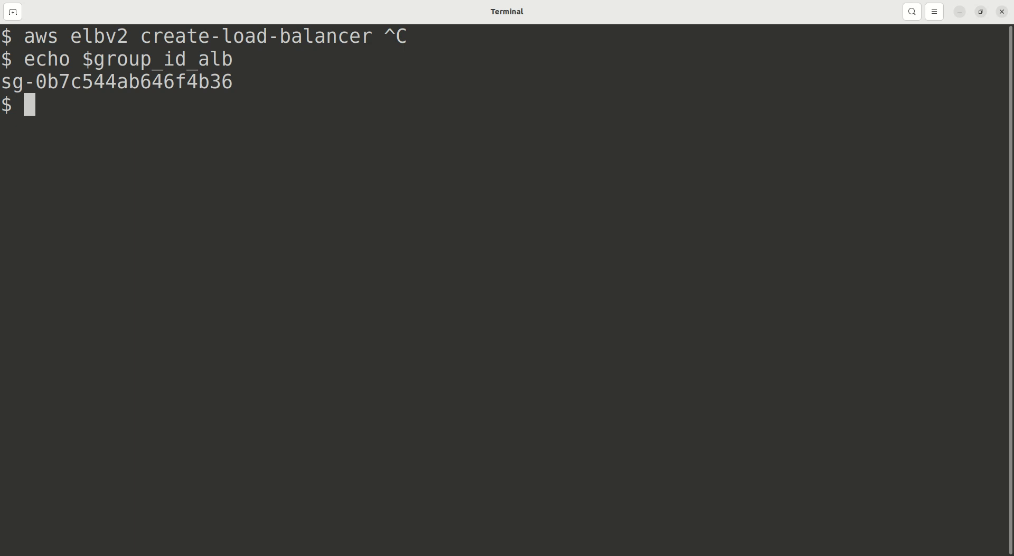
pyautogui.write('aws ')
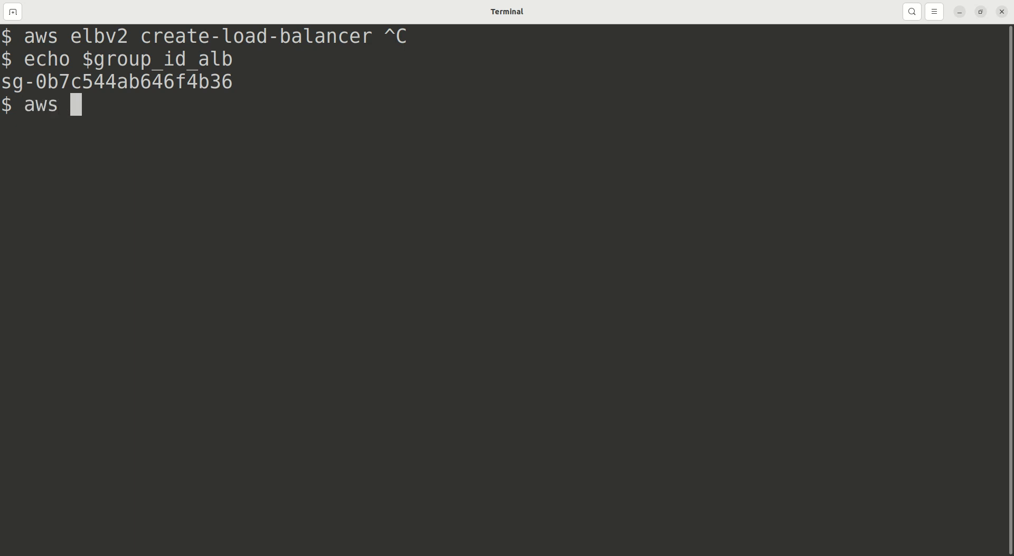
pyautogui.write('elbv2 create-')
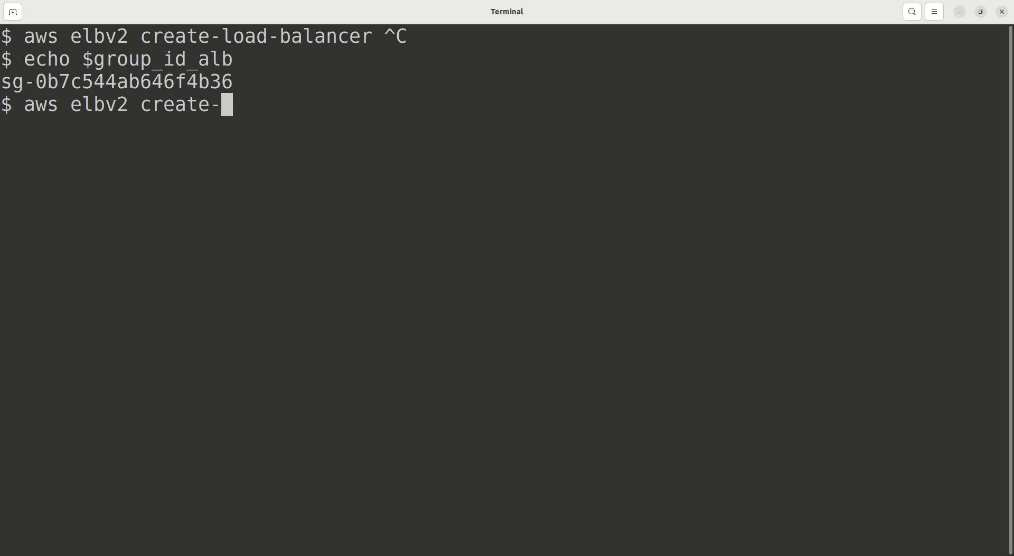
pyautogui.write('lo')
pyautogui.press('Tab')
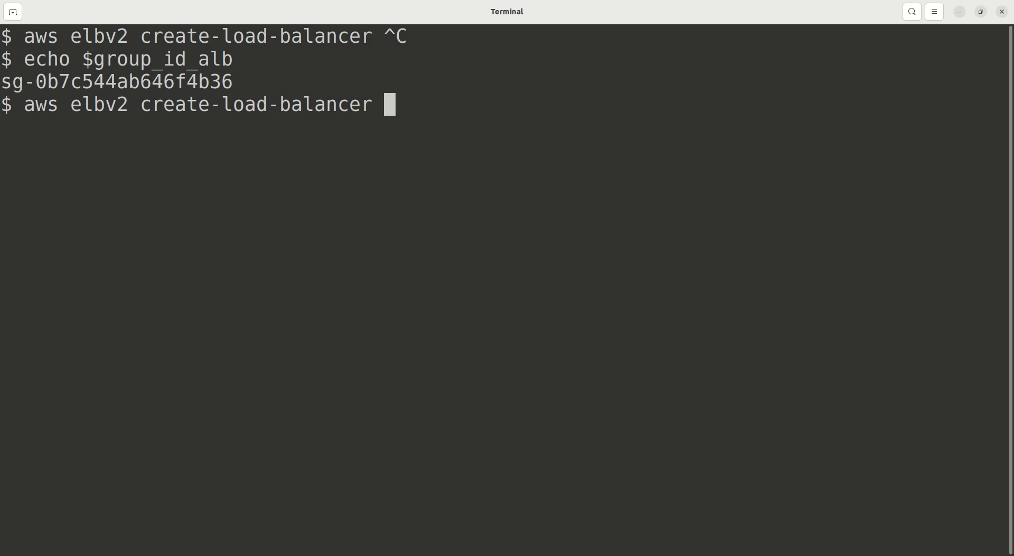
pyautogui.write('--sc')
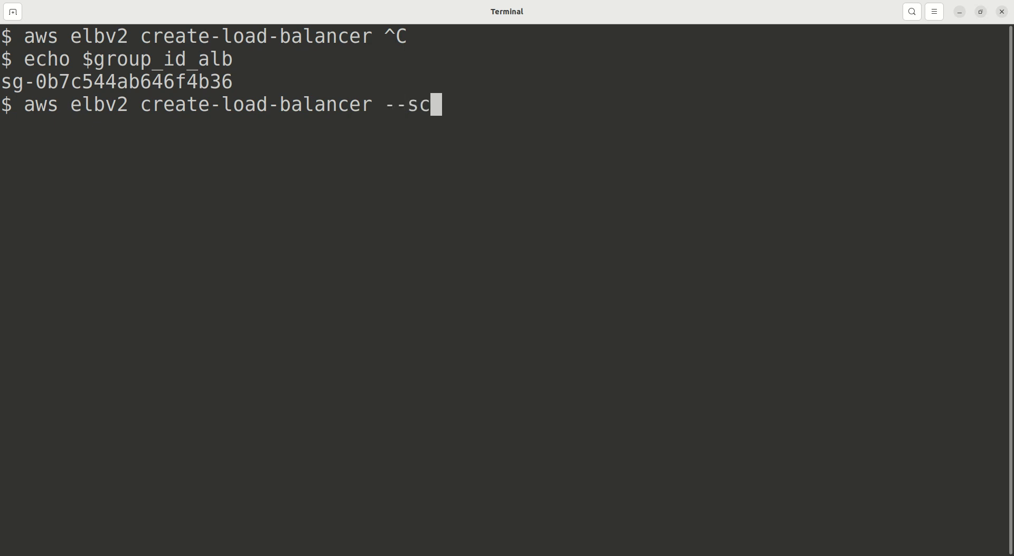
pyautogui.press('Tab')
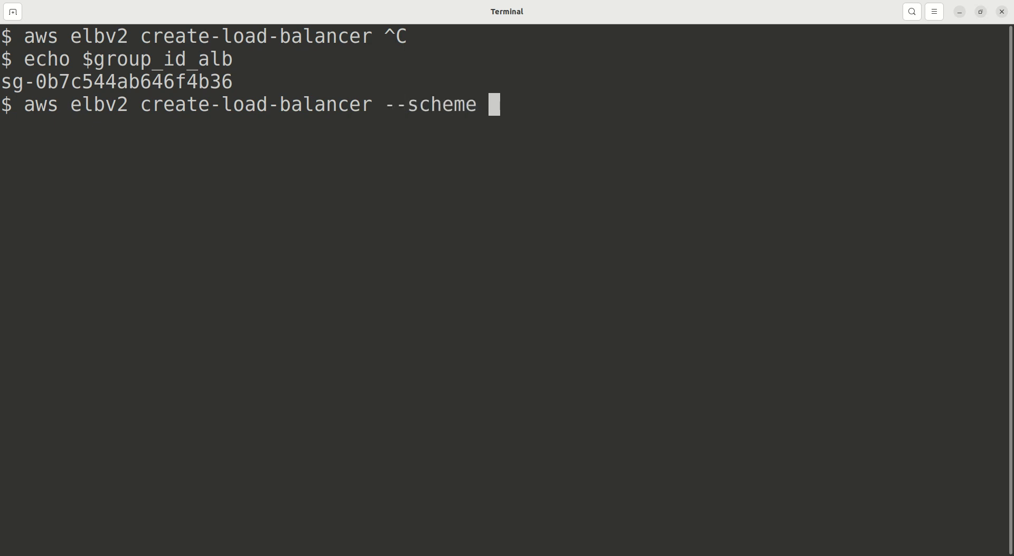
pyautogui.write('app')
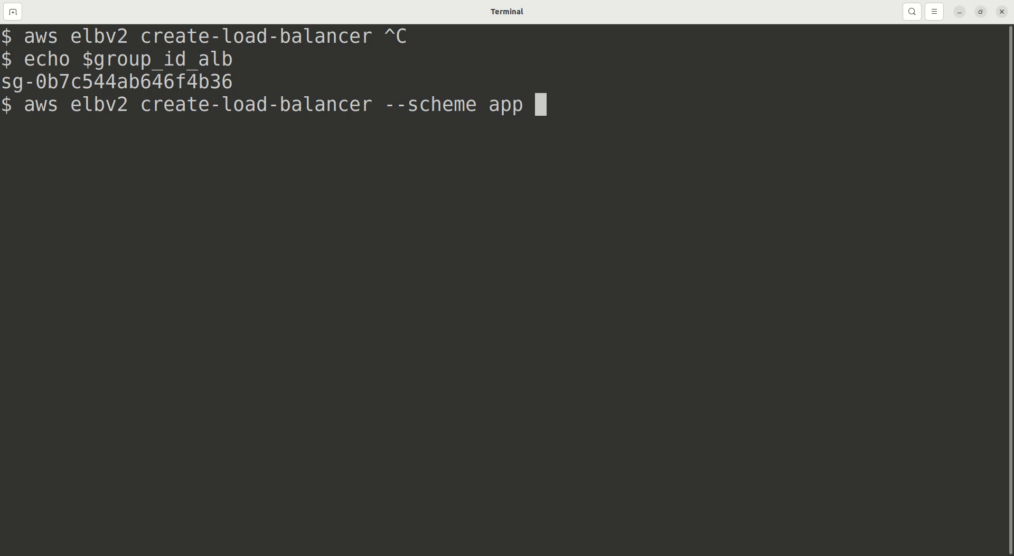
pyautogui.write('--')
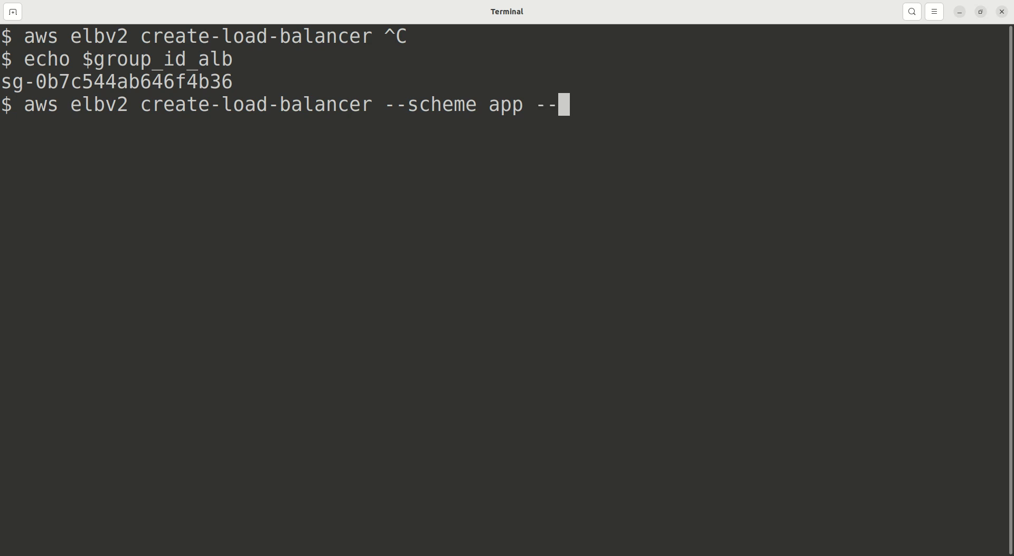
pyautogui.write('p')
pyautogui.write('o')
pyautogui.write('r')
pyautogui.press('BackSpace')
pyautogui.press('BackSpace')
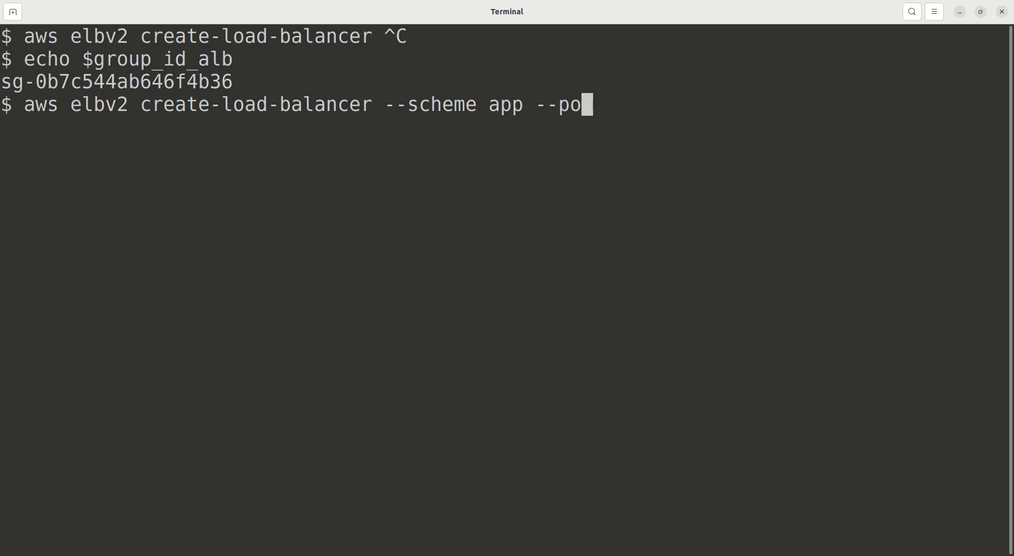
pyautogui.write('ro')
pyautogui.press('Tab')
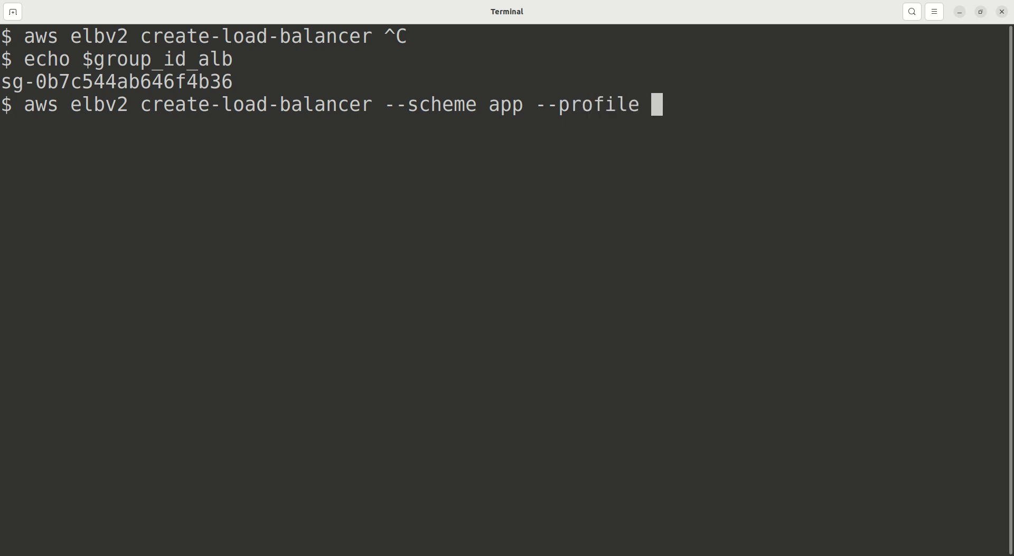
pyautogui.press('BackSpace')
pyautogui.press('BackSpace')
pyautogui.press('BackSpace')
pyautogui.press('BackSpace')
pyautogui.press('BackSpace')
pyautogui.press('BackSpace')
pyautogui.press('BackSpace')
pyautogui.press('BackSpace')
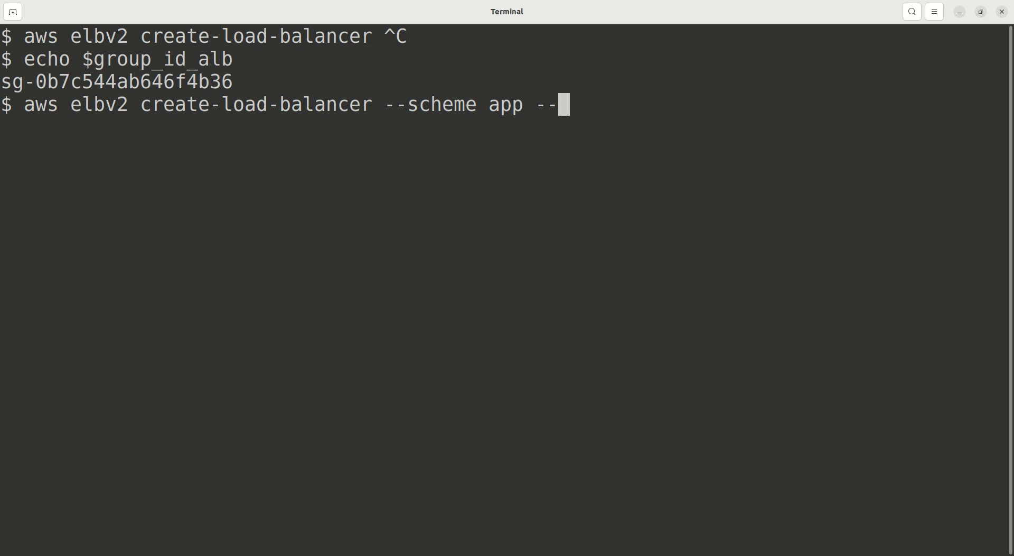
pyautogui.write('p')
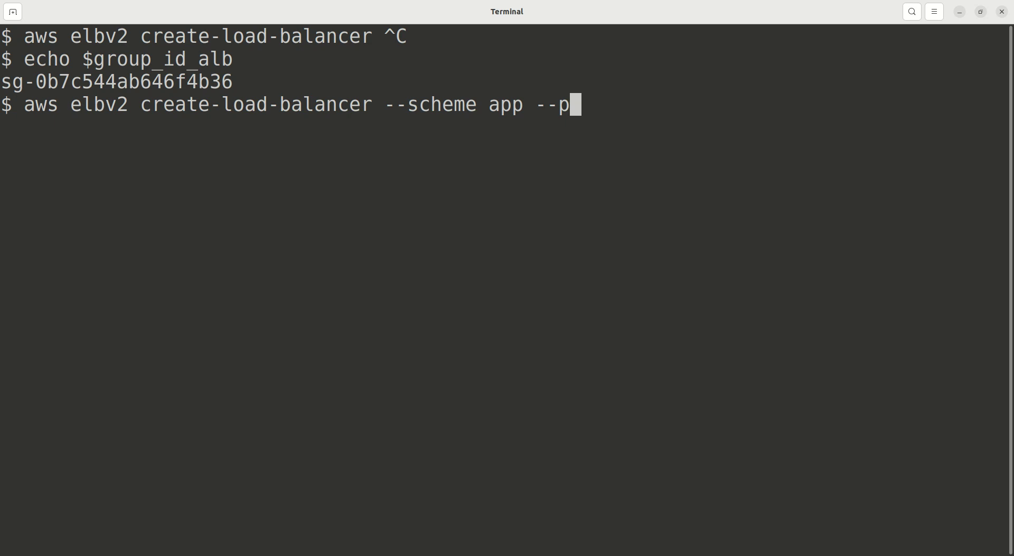
pyautogui.press('BackSpace')
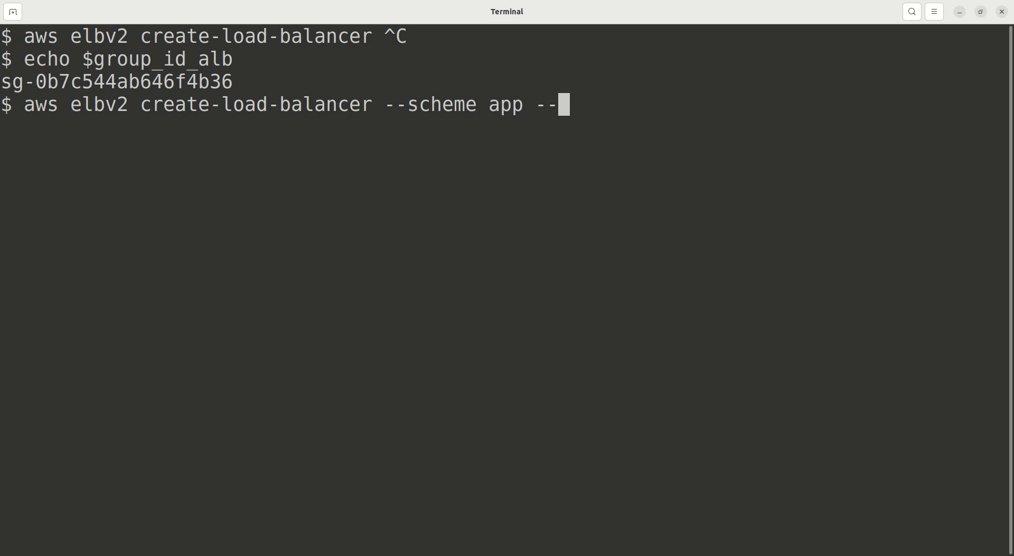
pyautogui.write('pri')
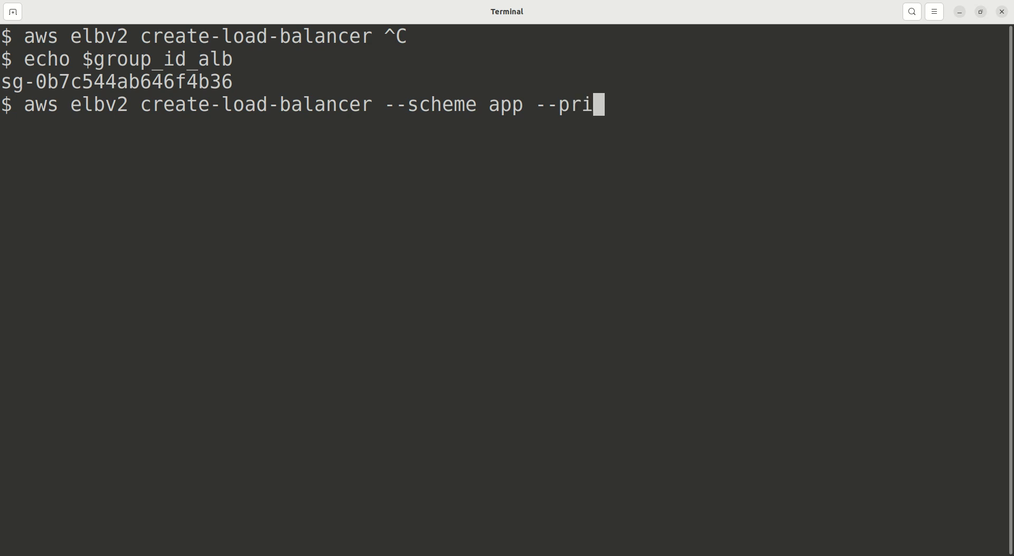
pyautogui.press('BackSpace')
pyautogui.press('BackSpace')
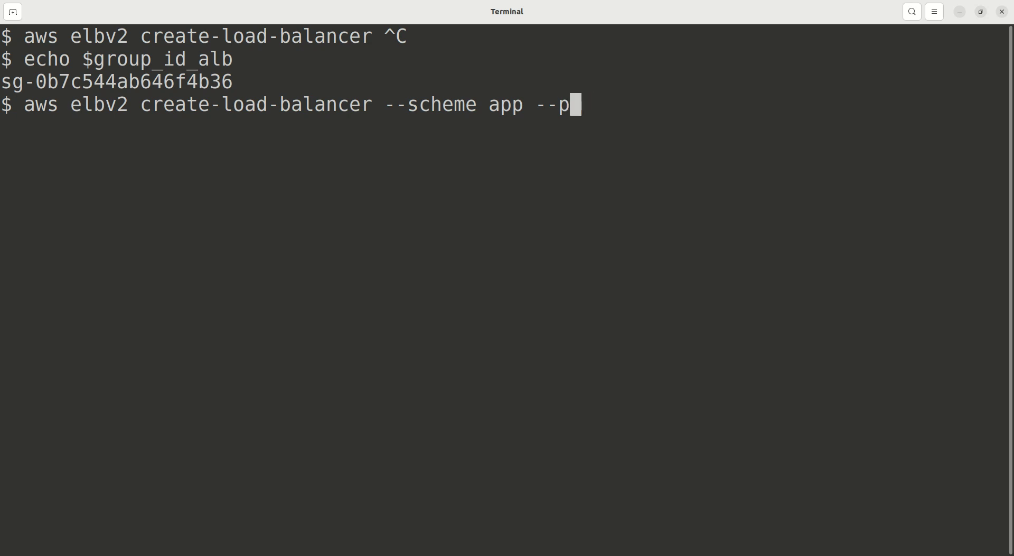
pyautogui.press('BackSpace')
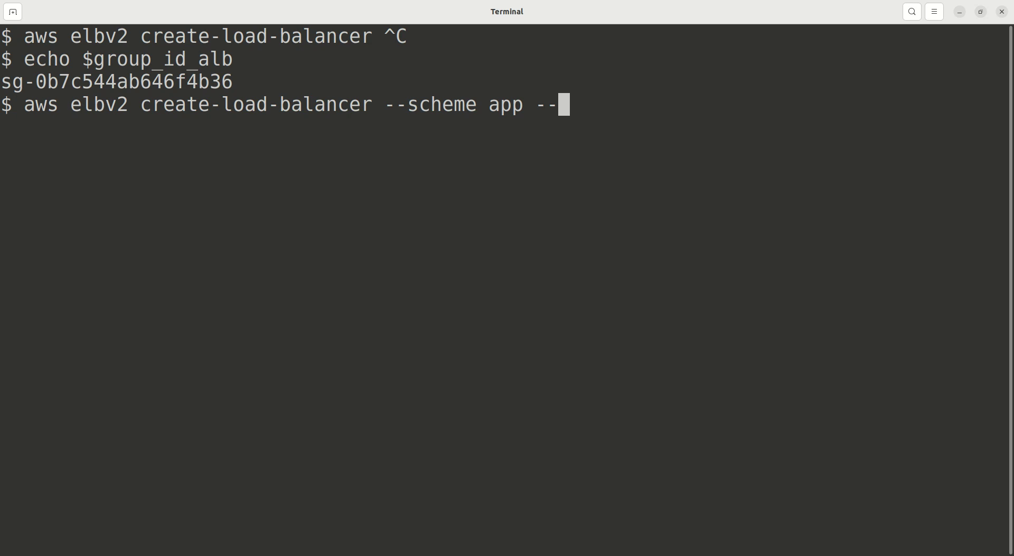
pyautogui.hotkey('ctrl', 'c')
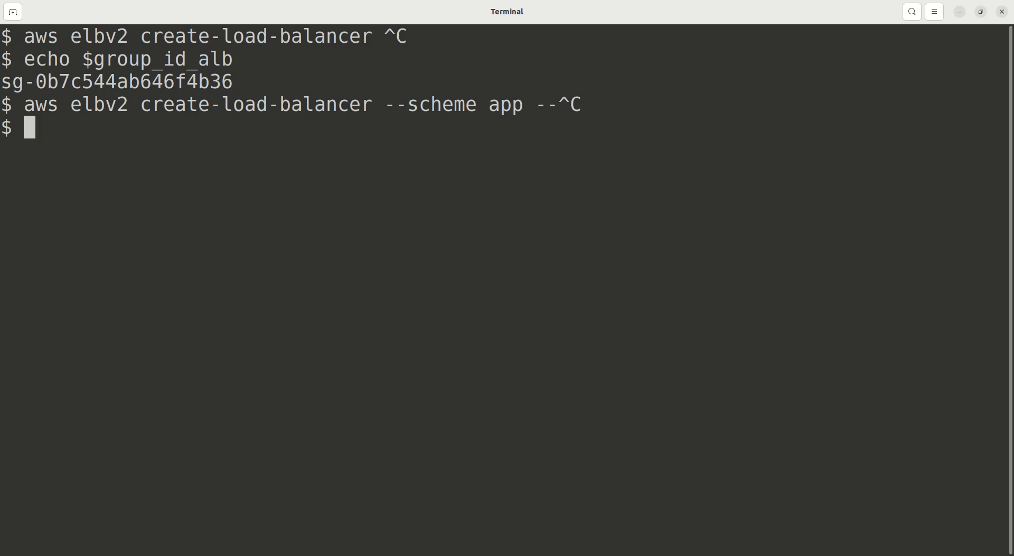
# Step: Begin an aws ec2 describe-subnets command with the --query option
pyautogui.write('aws ')
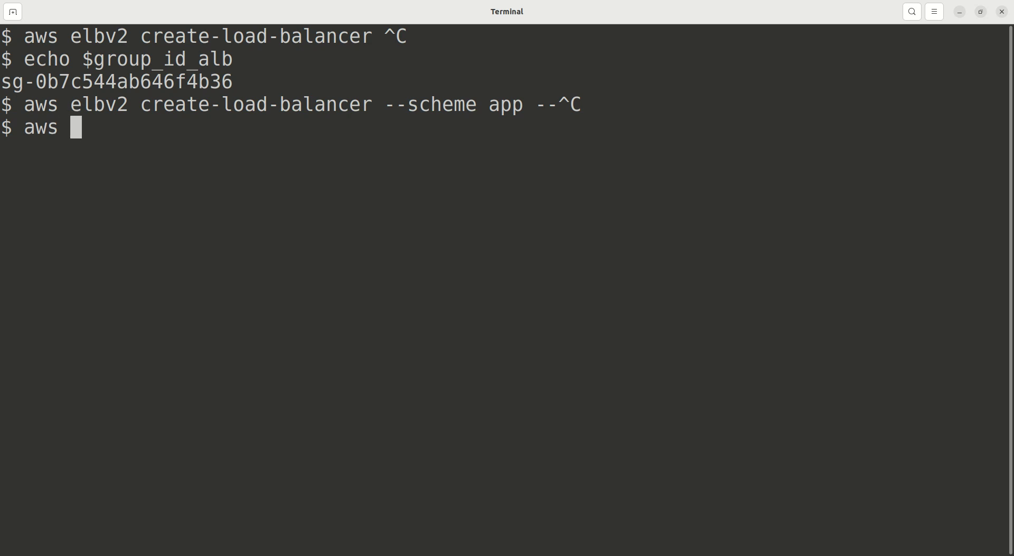
pyautogui.write('ec')
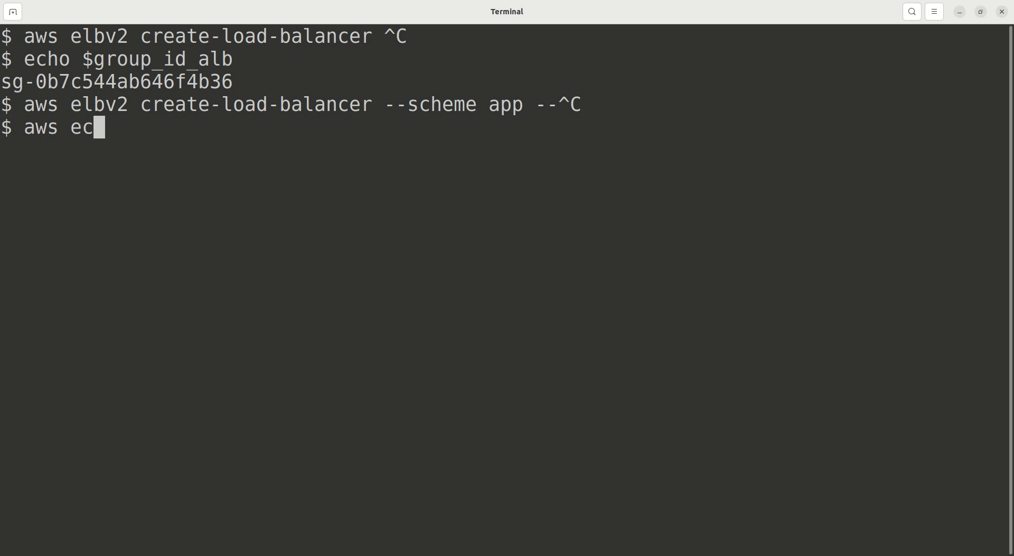
pyautogui.write('2 describe-sub')
pyautogui.press('Tab')
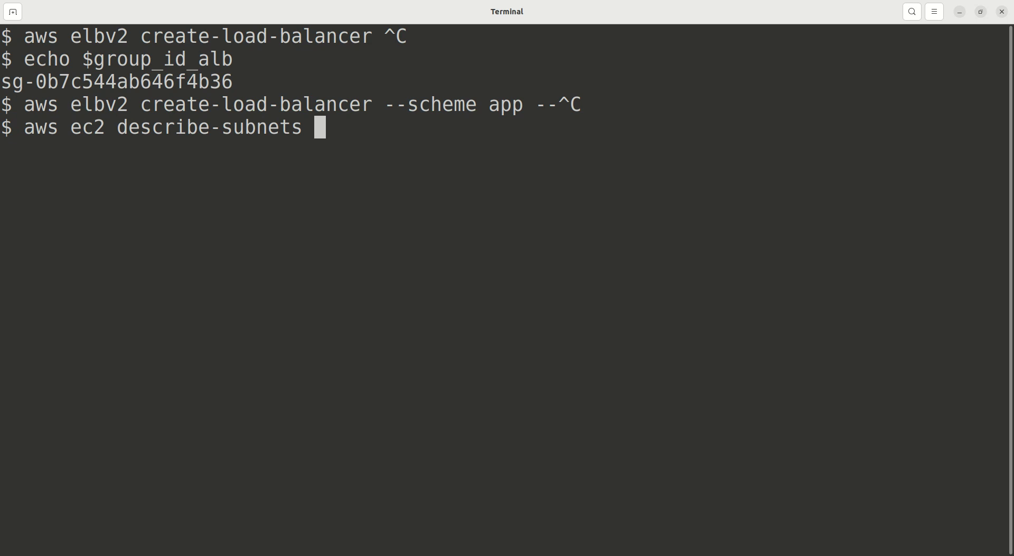
pyautogui.write('--a')
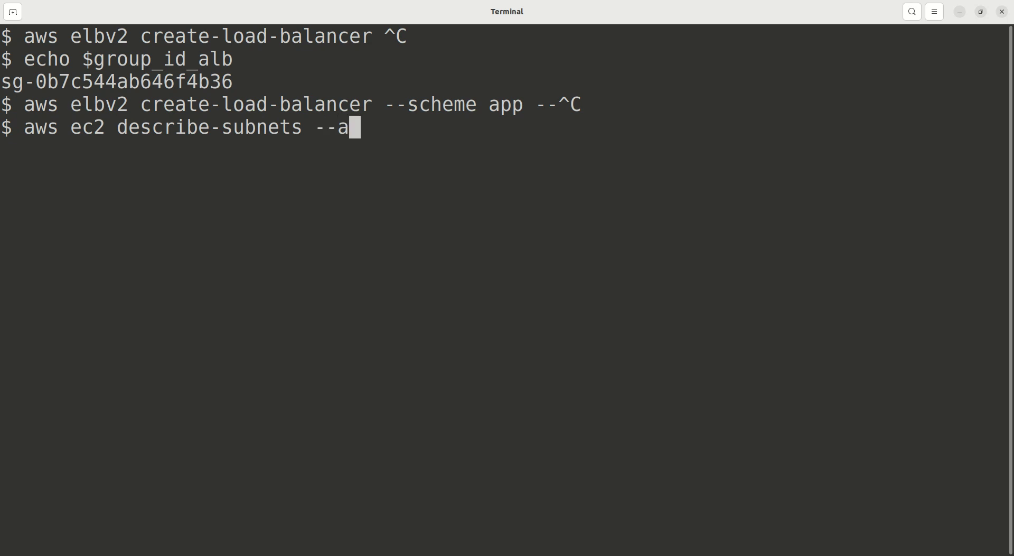
pyautogui.press('BackSpace')
pyautogui.write('quer')
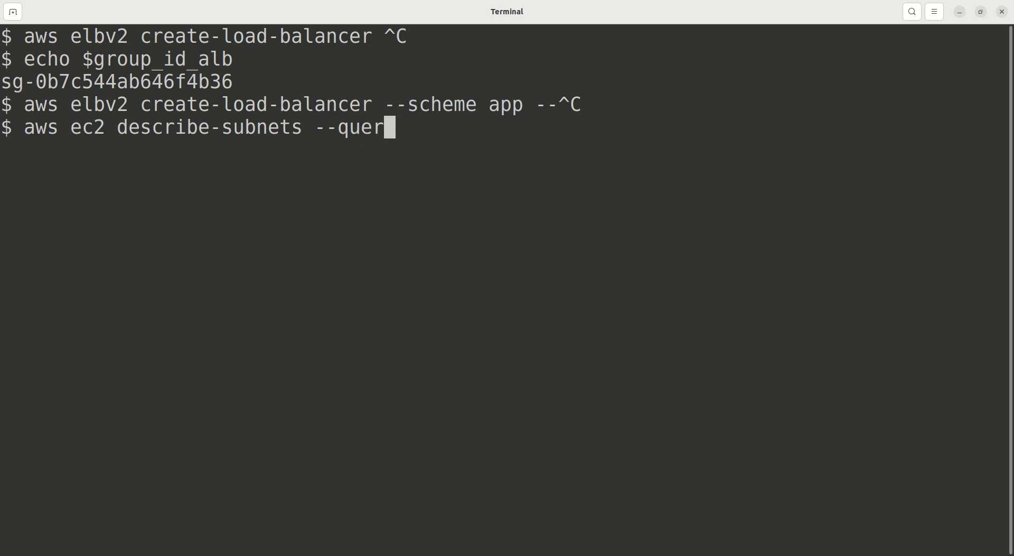
pyautogui.write('y')
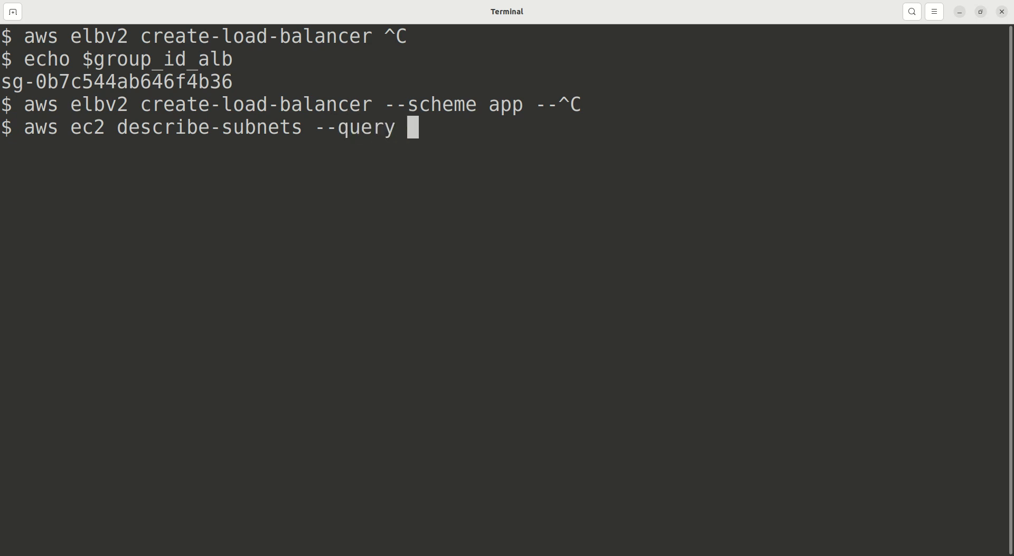
# Step: Complete the query with "Subnets[*].[SubnetId,AvailabilityZone]" and run it to list each subnet's ID and availability zone
pyautogui.write(' ""')
pyautogui.press('Left')
pyautogui.write('Subnets')
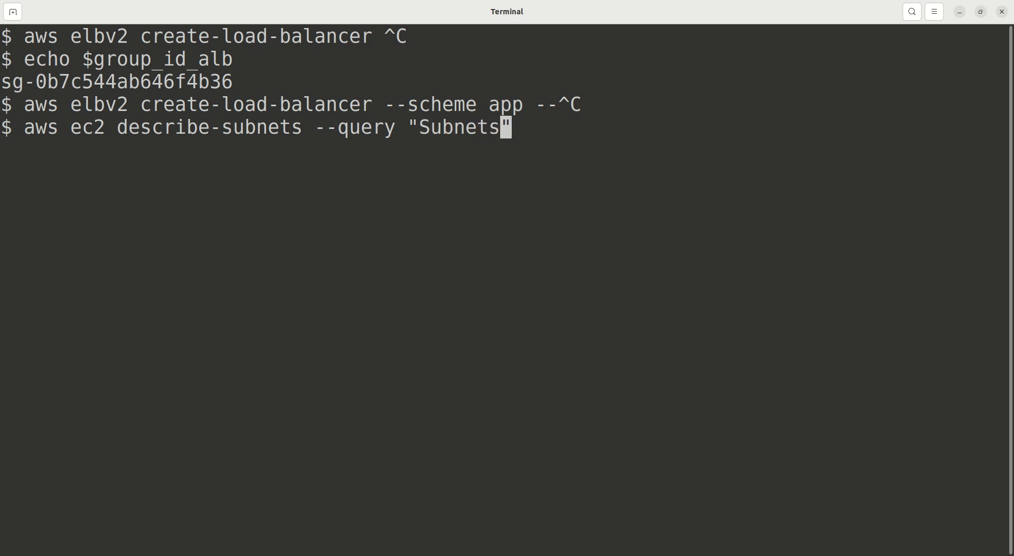
pyautogui.write('9')
pyautogui.press('BackSpace')
pyautogui.write('[]')
pyautogui.press('Left')
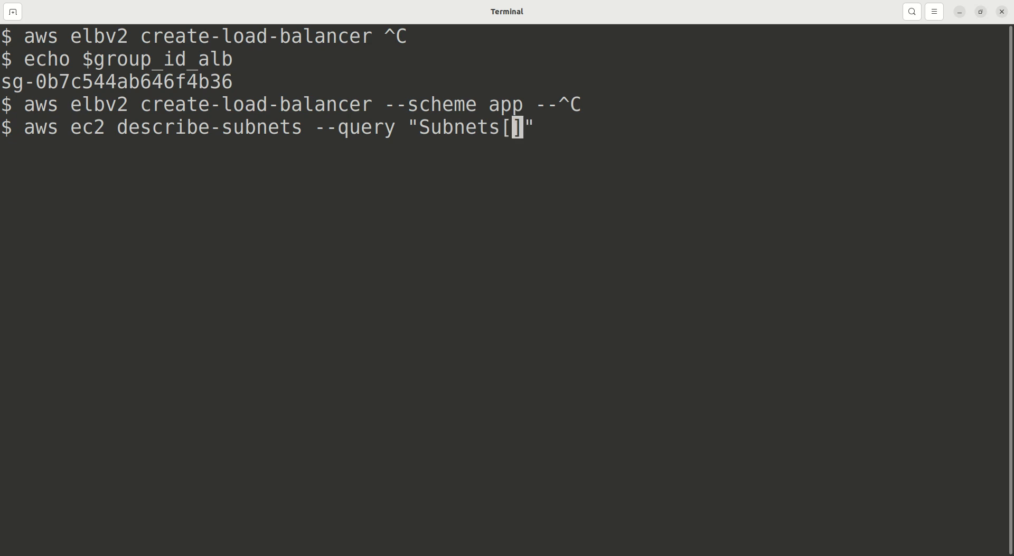
pyautogui.write('*')
pyautogui.press('Right')
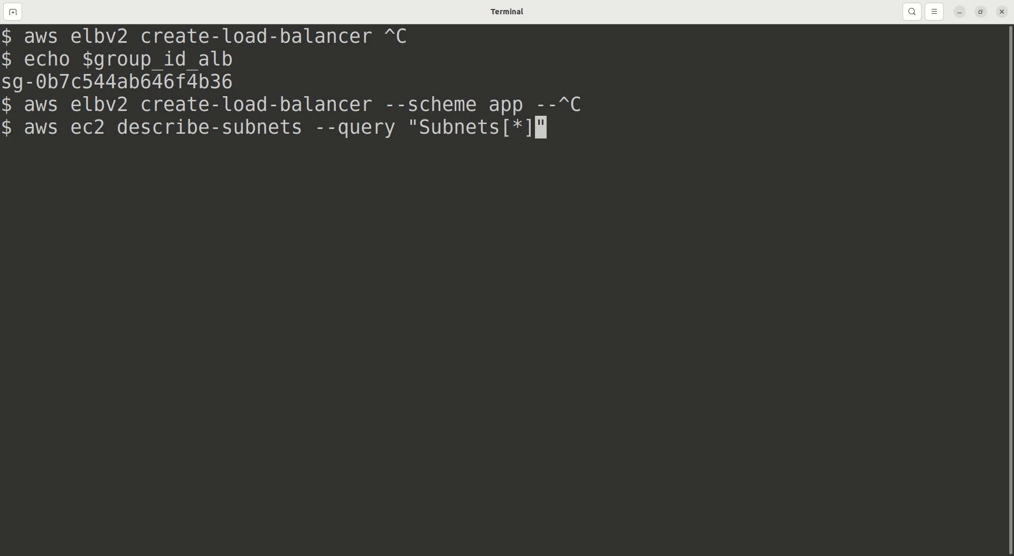
pyautogui.write('.[]')
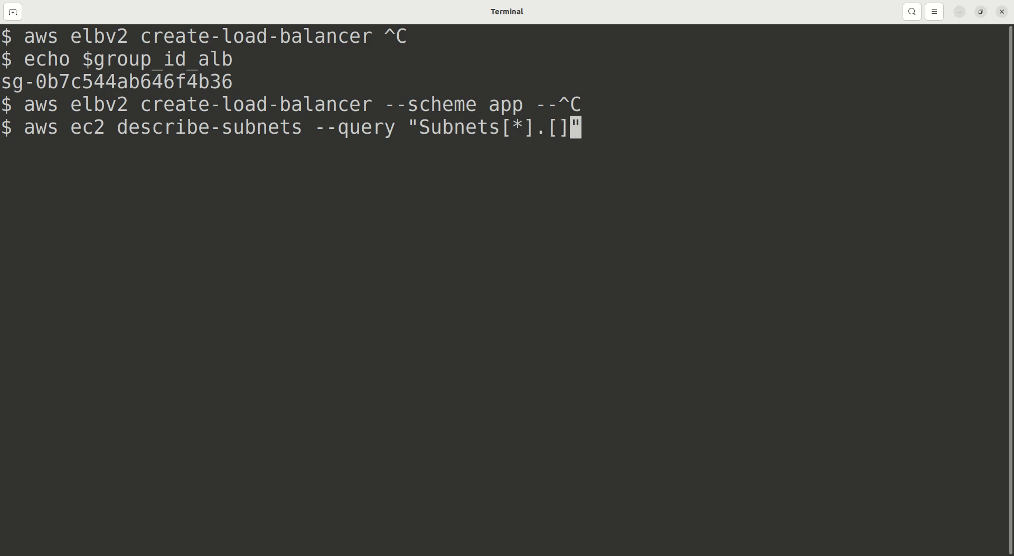
pyautogui.press('Left')
pyautogui.write('SubnetId')
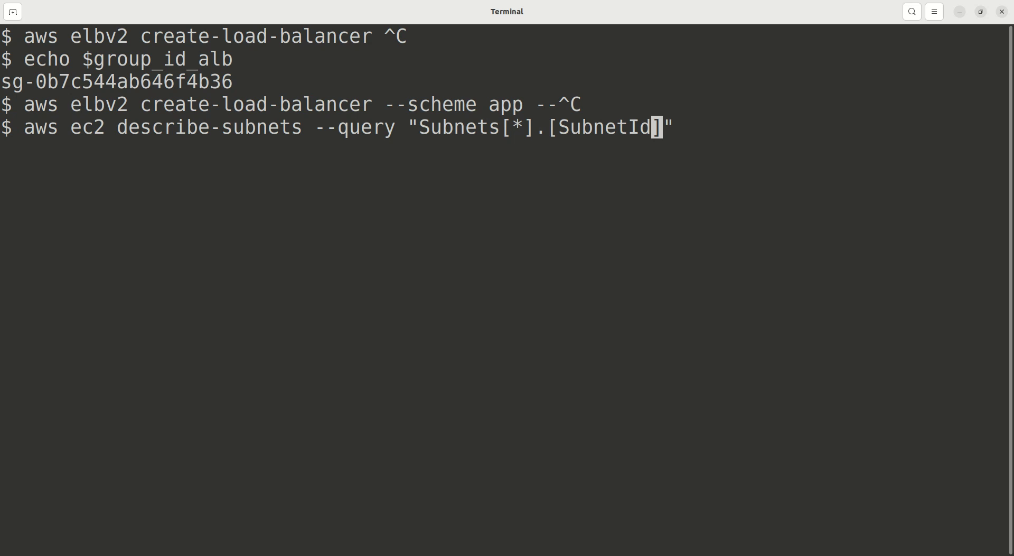
pyautogui.write(',')
pyautogui.write('Availa')
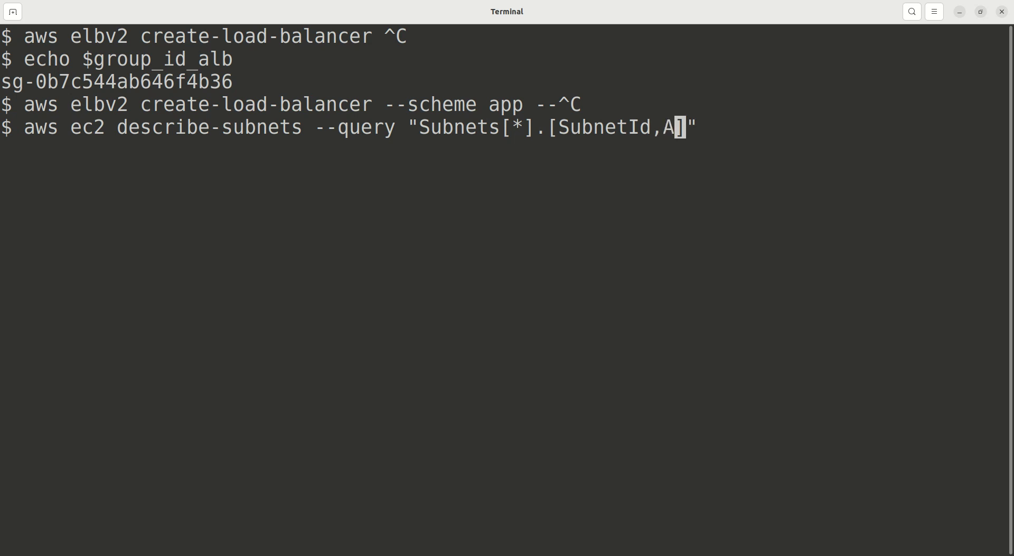
pyautogui.write('bility')
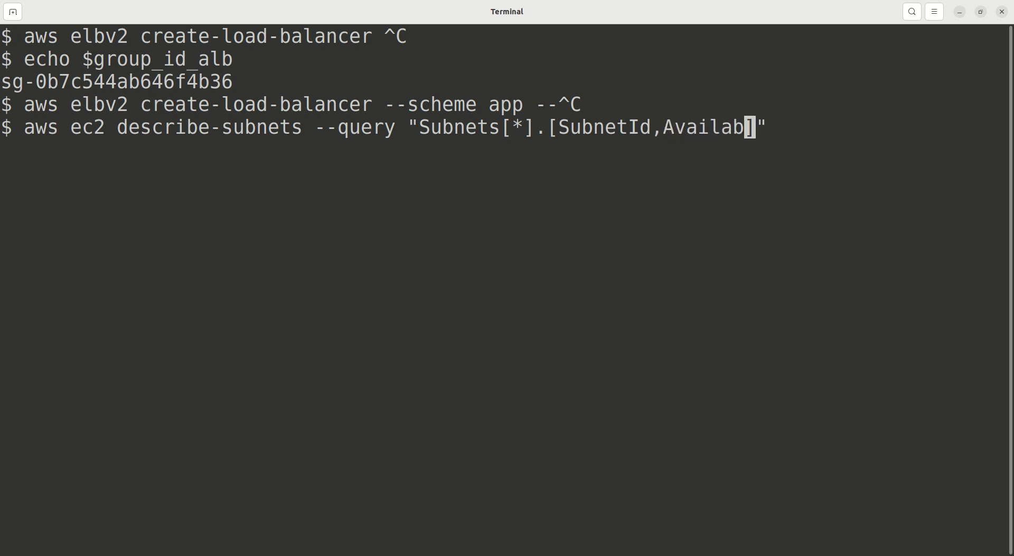
pyautogui.write('Zone')
pyautogui.press('Return')
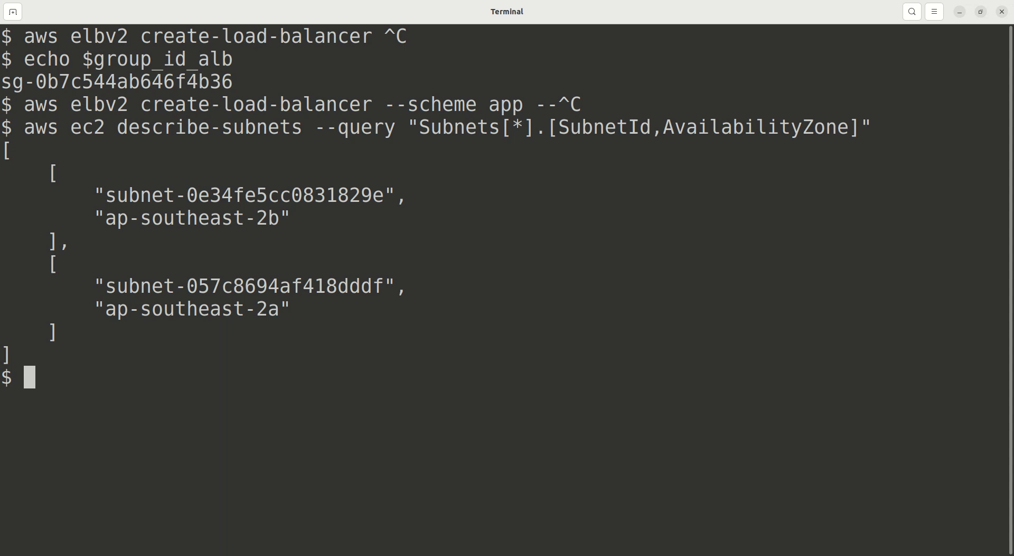
# Step: Begin an aws elbv2 create-load-balancer command at the prompt
pyautogui.write('aws ')
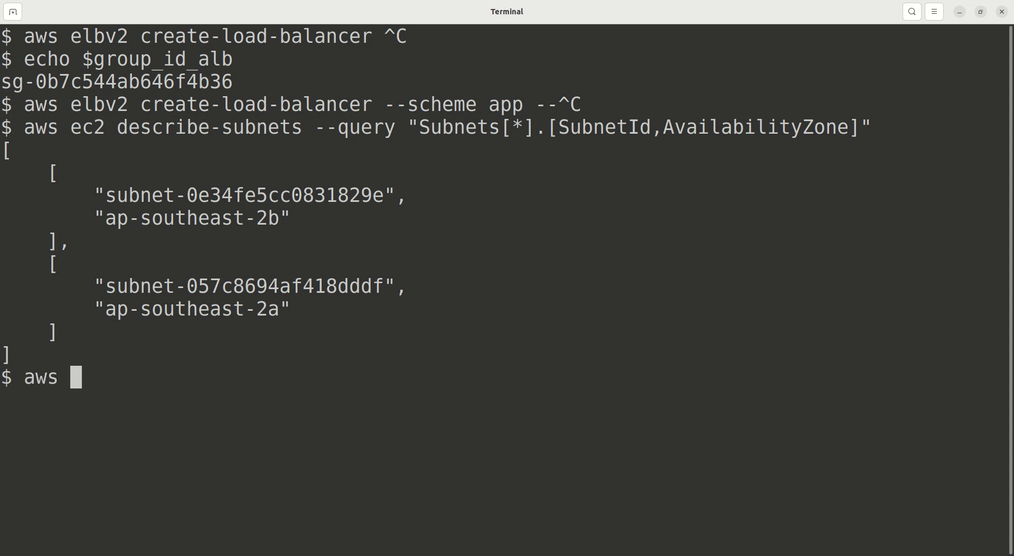
pyautogui.write('el')
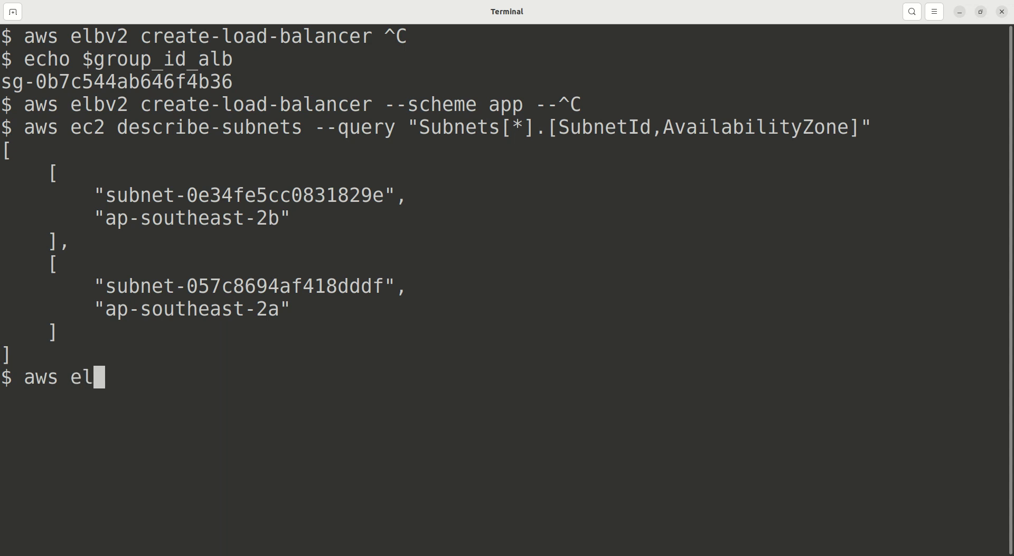
pyautogui.write('bv2')
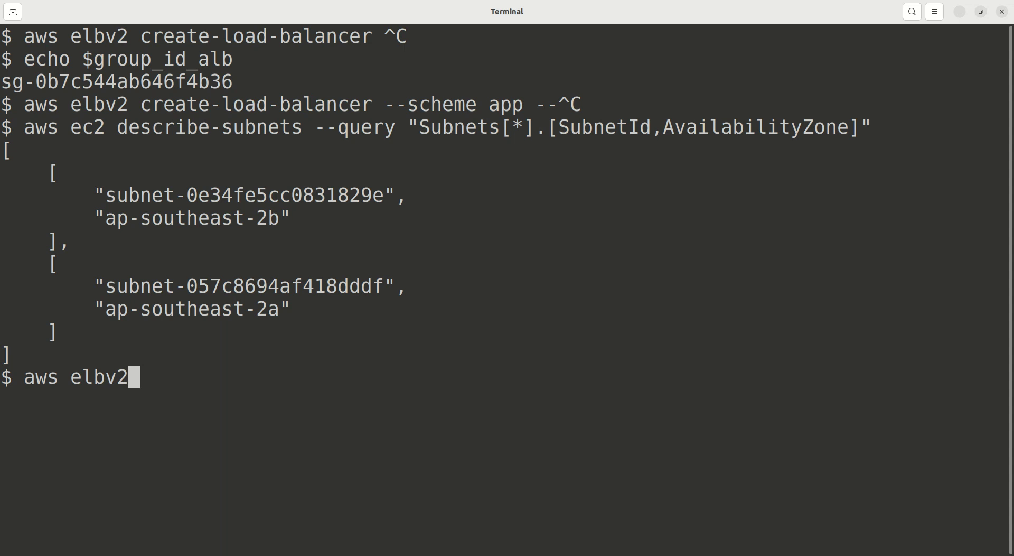
pyautogui.write(' create-')
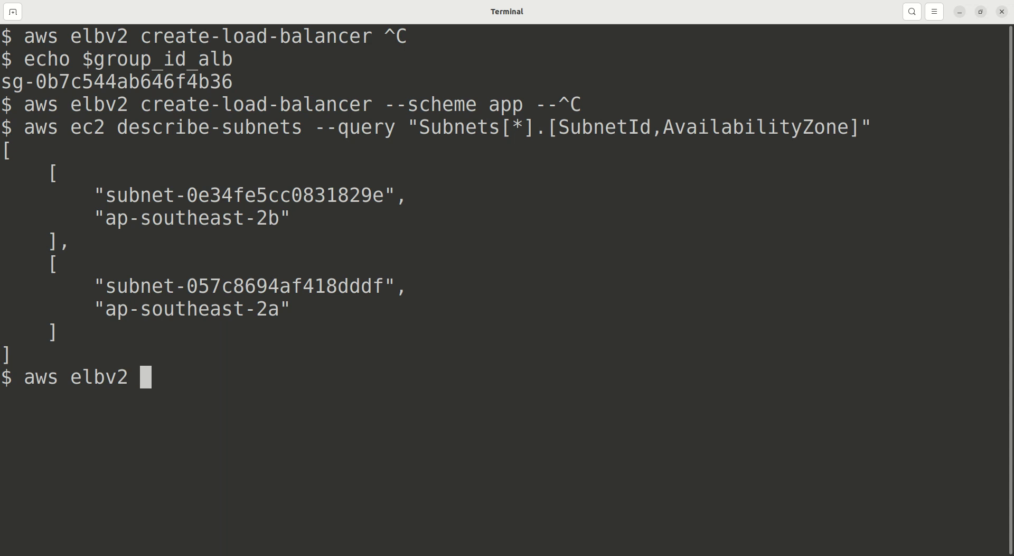
pyautogui.write('lo')
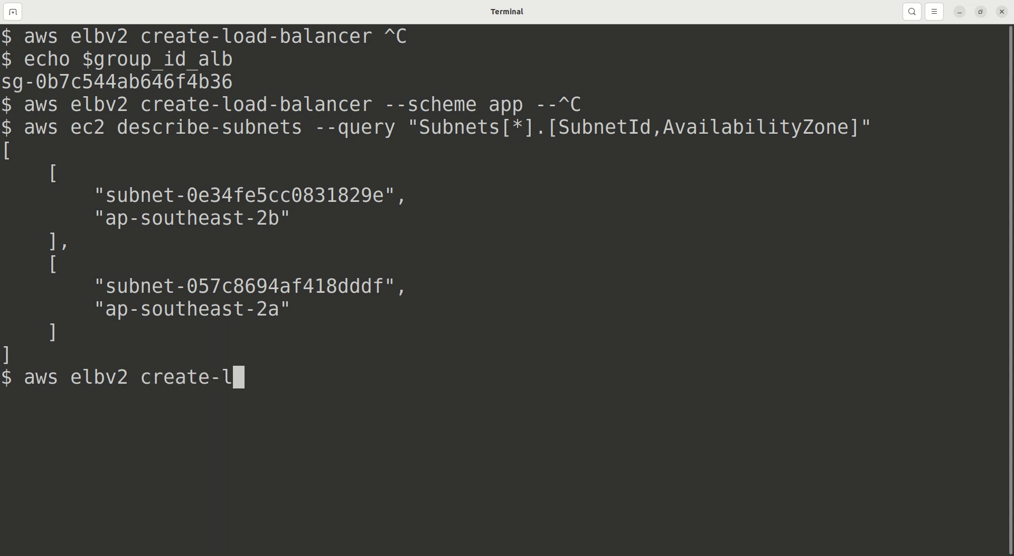
pyautogui.press('Tab')
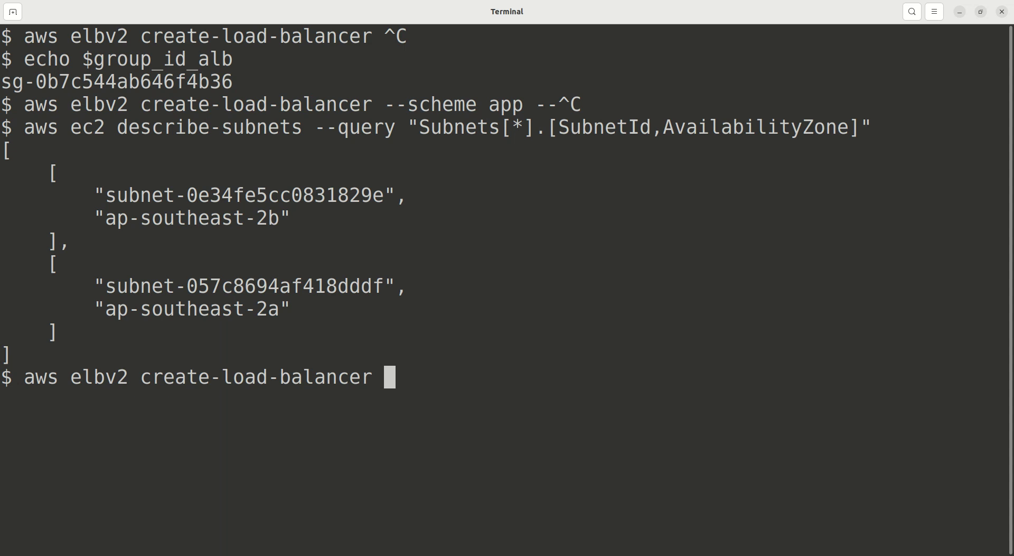
# Step: Add the --scheme option with the value app to the create-load-balancer command
pyautogui.write('--')
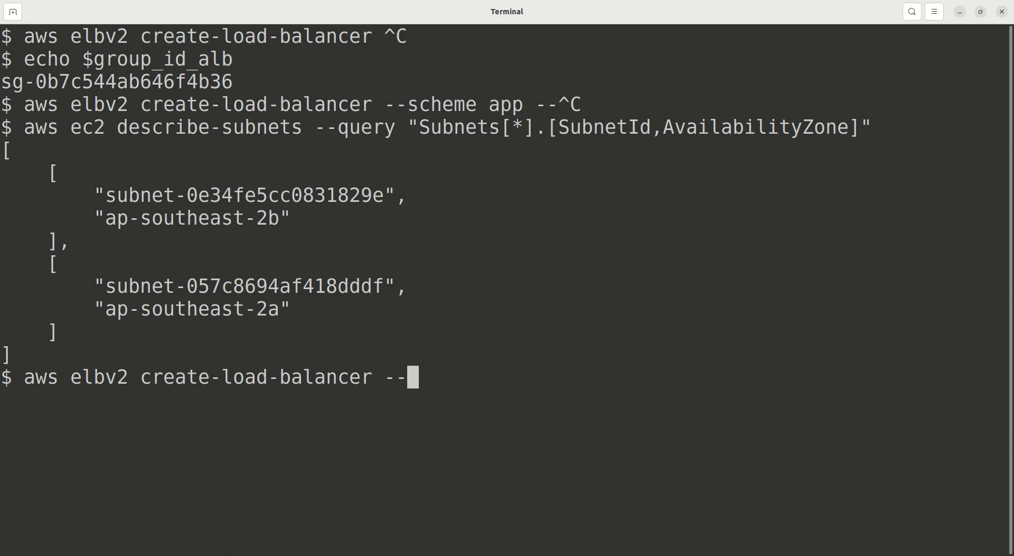
pyautogui.write('t')
pyautogui.press('BackSpace')
pyautogui.write('sc')
pyautogui.press('Tab')
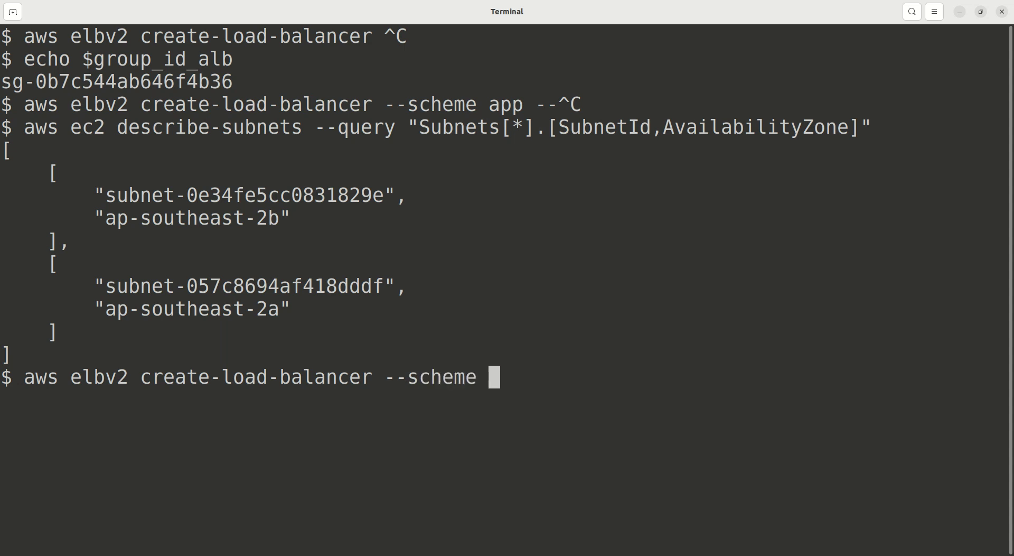
pyautogui.write('app ')
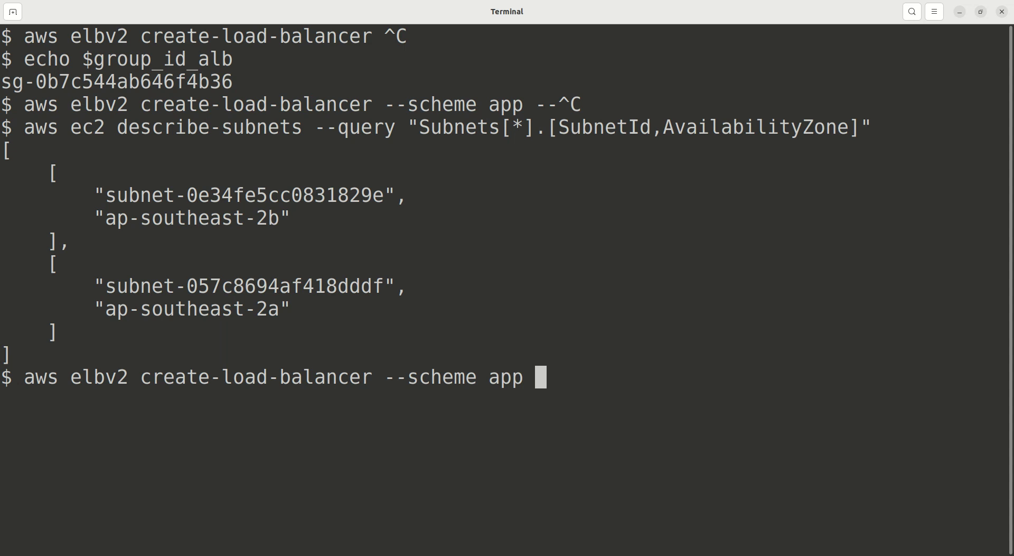
# Step: Add the --ip-address-type option with the value ipv4 to the command
pyautogui.write('--')
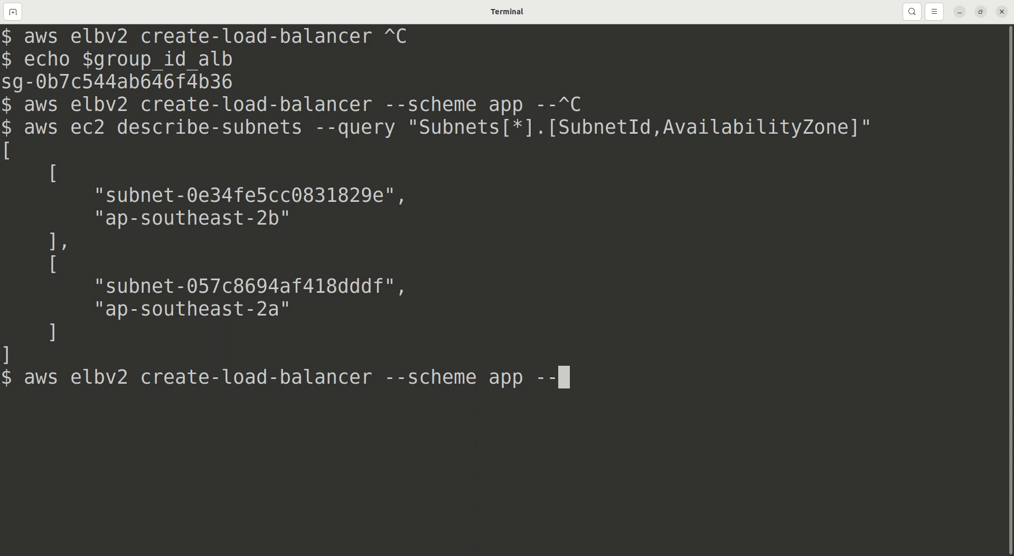
pyautogui.write('po')
pyautogui.press('BackSpace')
pyautogui.press('BackSpace')
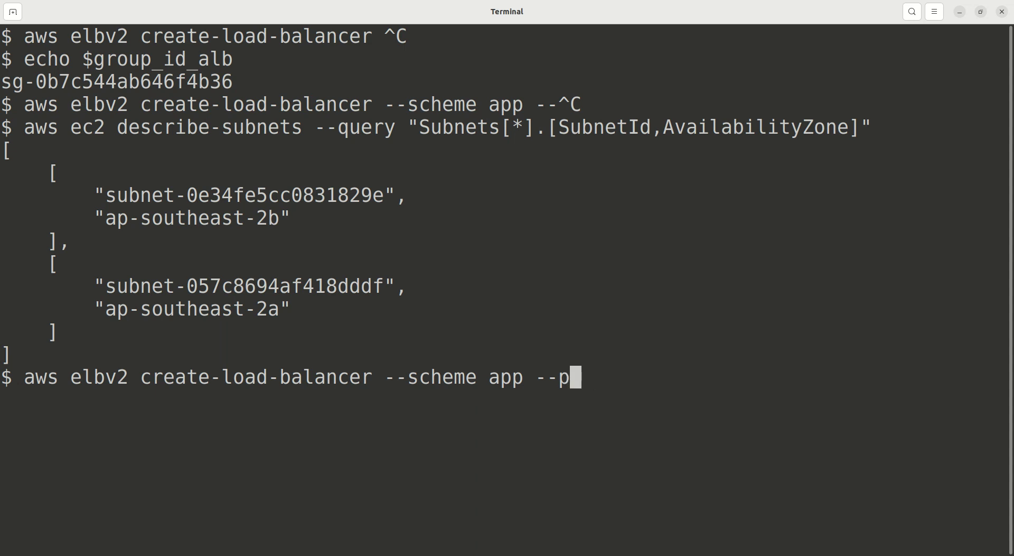
pyautogui.write('ip')
pyautogui.press('Tab')
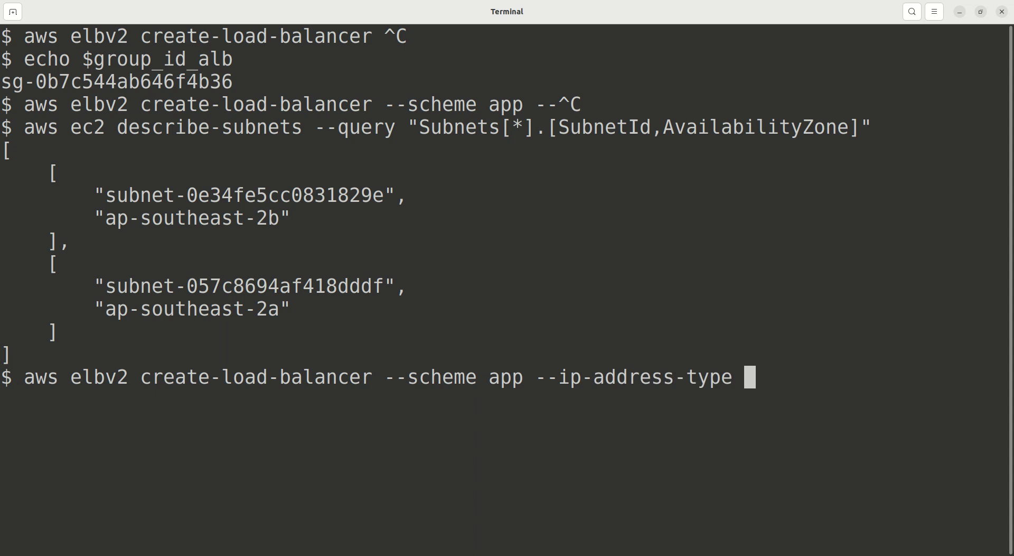
pyautogui.write('ip')
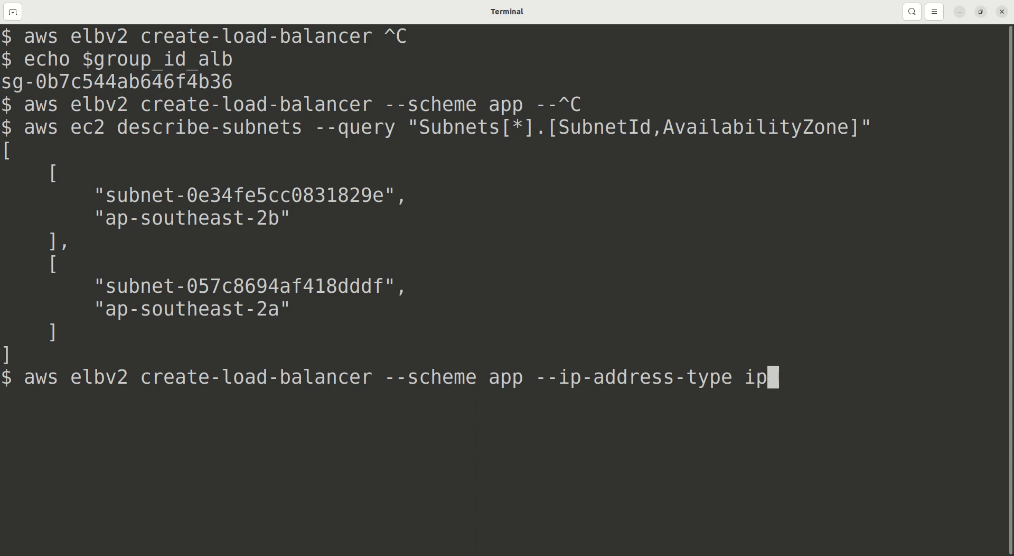
pyautogui.write('v4')
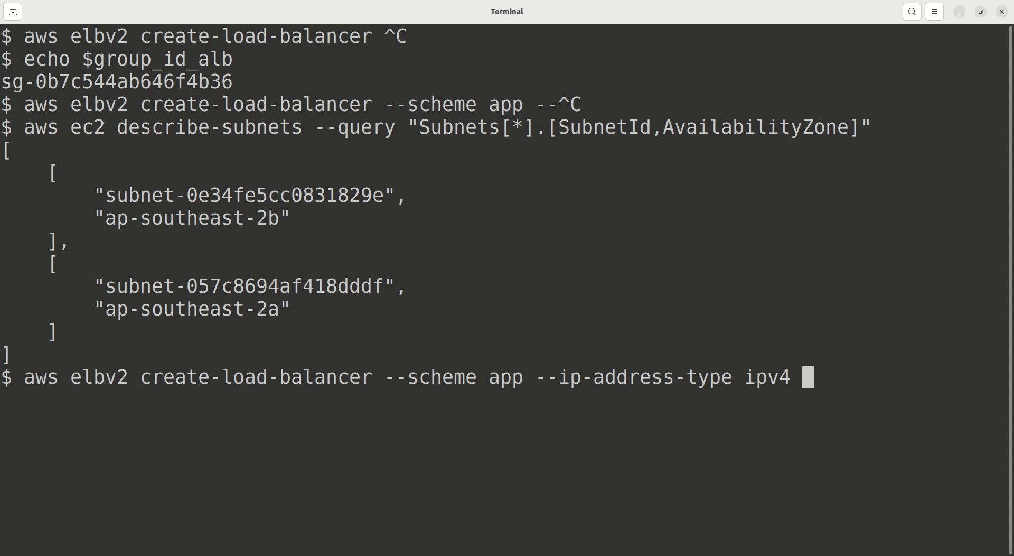
# Step: Add the --subnets option with ap-southeast-2b and ap-southeast-2a, copied from the subnet listing
pyautogui.write('--')
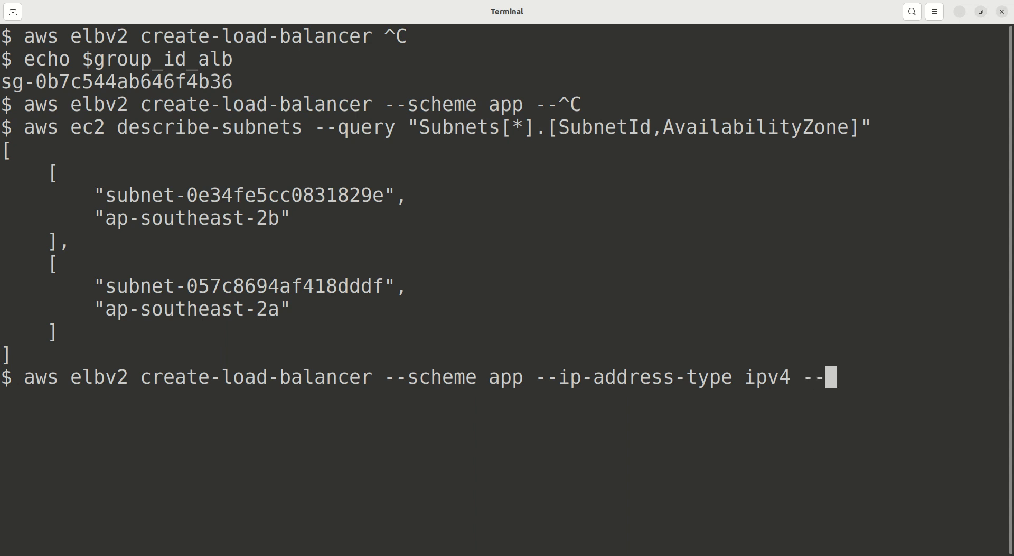
pyautogui.write('subne')
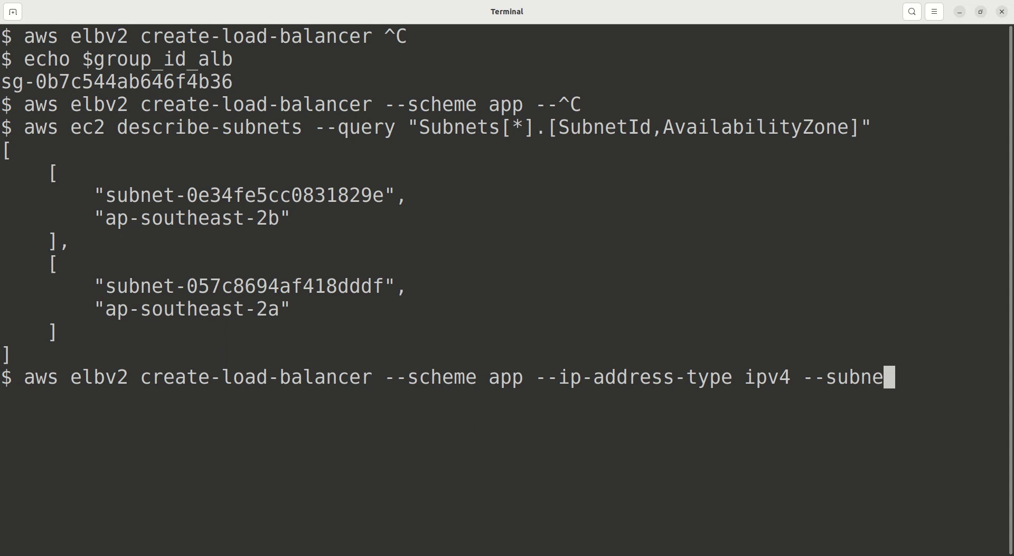
pyautogui.write('ts')
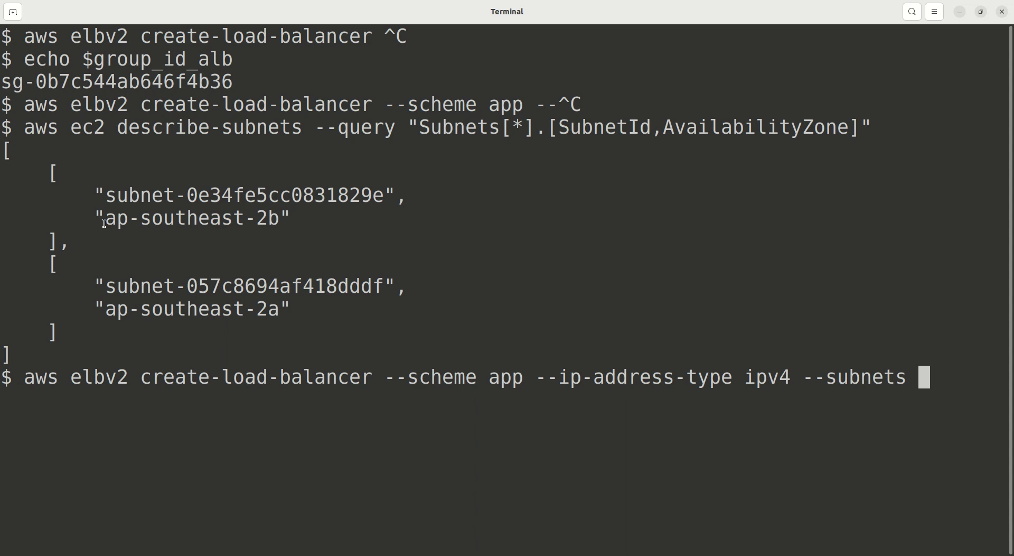
pyautogui.moveTo(104, 220); pyautogui.dragTo(275, 217)
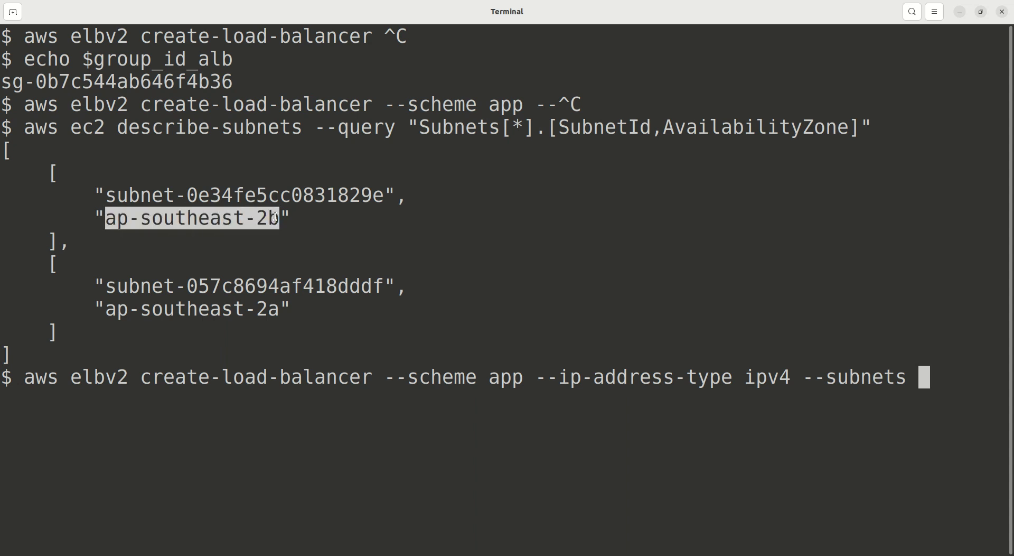
pyautogui.middleClick(275, 217)
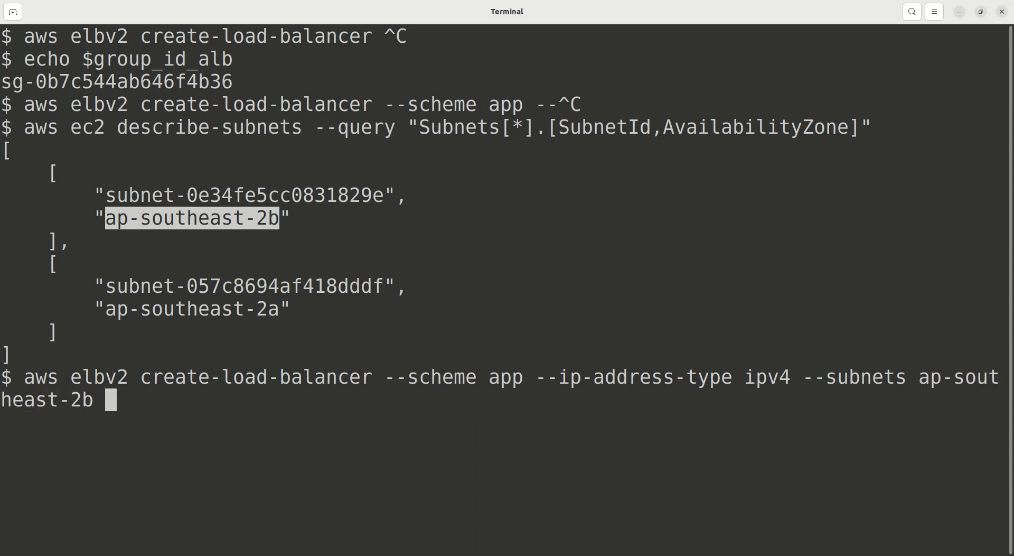
pyautogui.moveTo(108, 310); pyautogui.dragTo(279, 305)
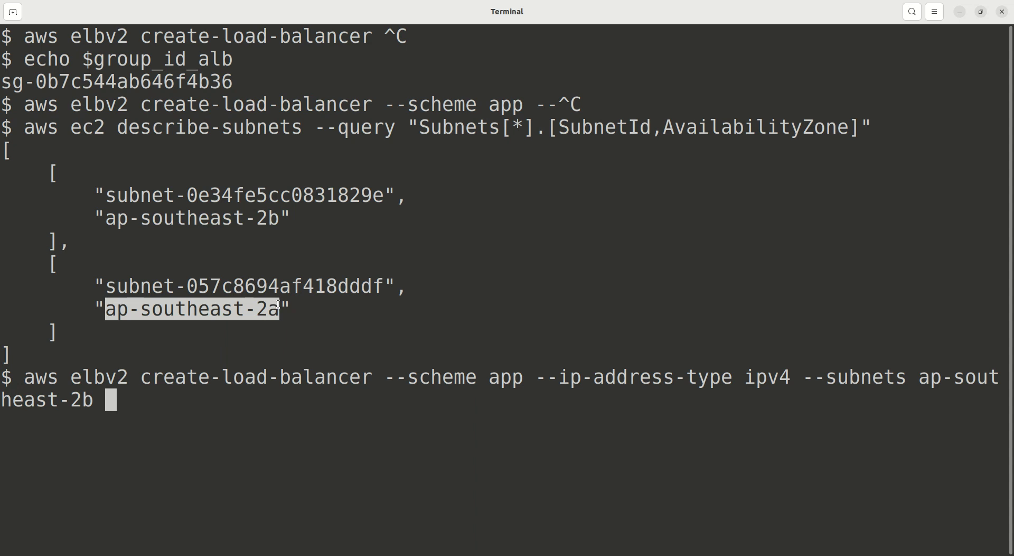
pyautogui.middleClick(279, 305)
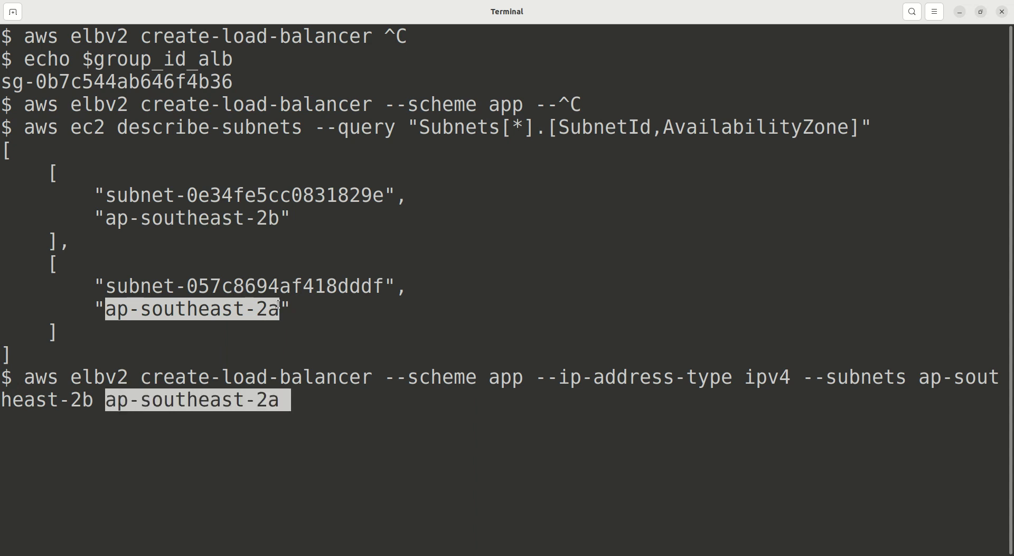
pyautogui.press('End')
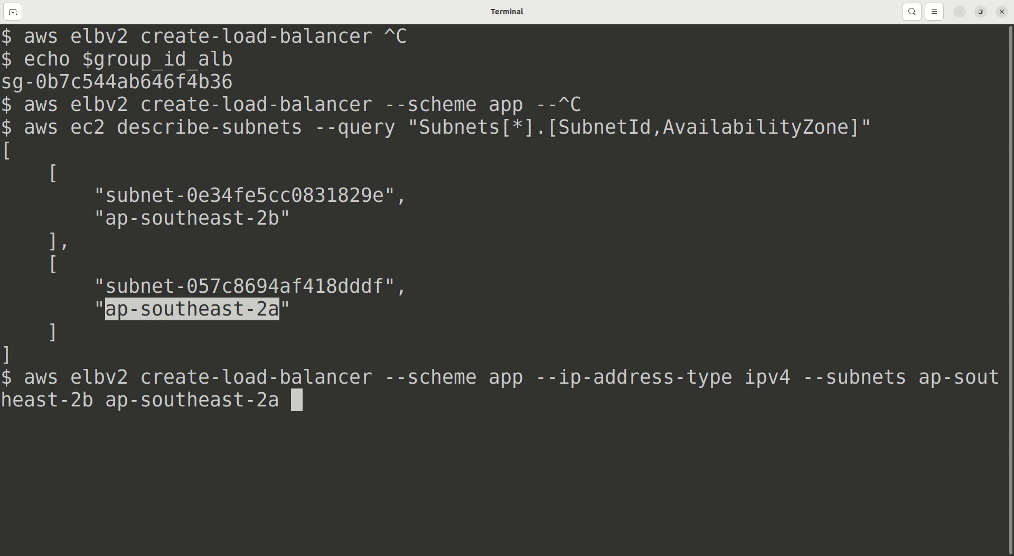
# Step: Add the --security-groups option with $group_id_alb, copied from the earlier echo command
pyautogui.write('--secu')
pyautogui.press('Tab')
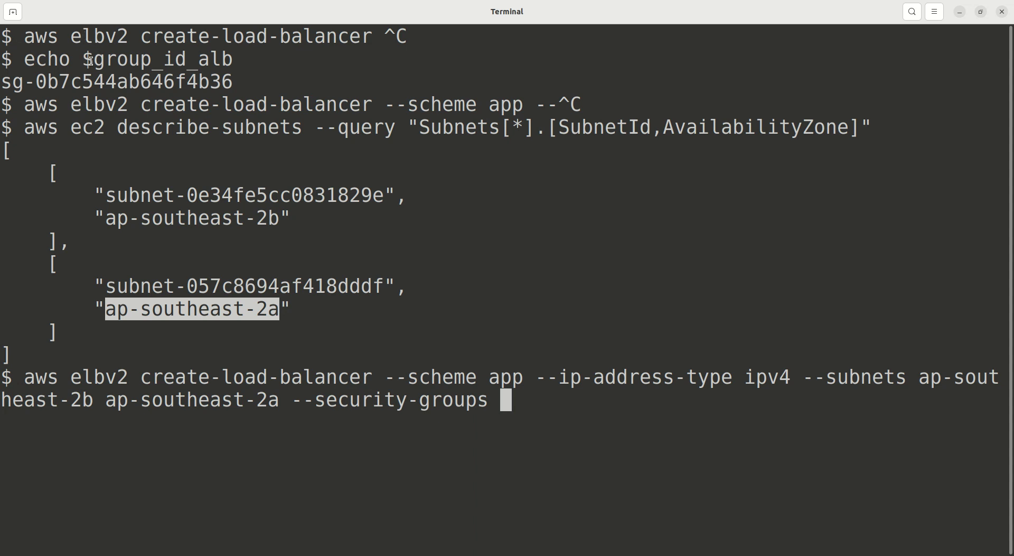
pyautogui.moveTo(82, 60); pyautogui.dragTo(229, 54)
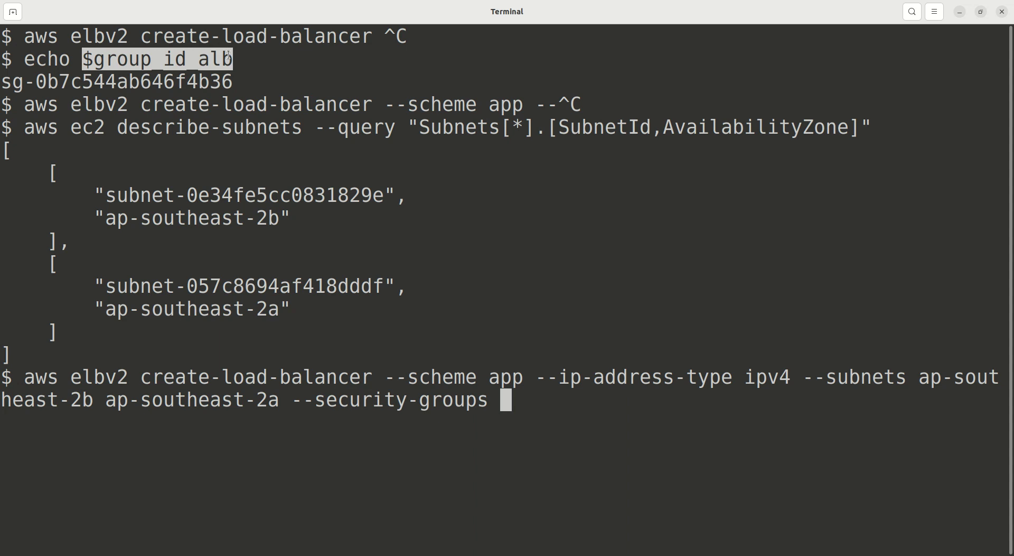
pyautogui.middleClick(228, 55)
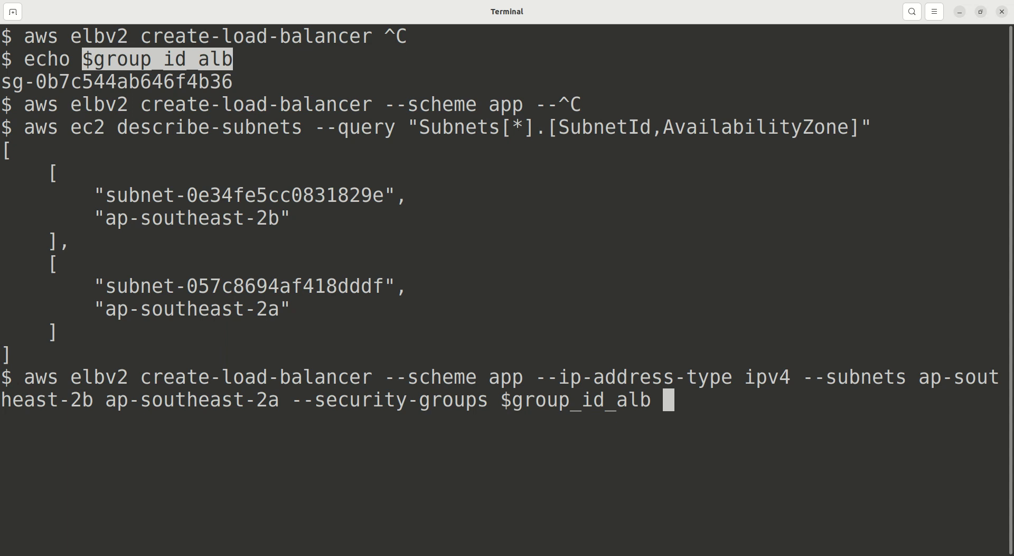
pyautogui.click(691, 409)
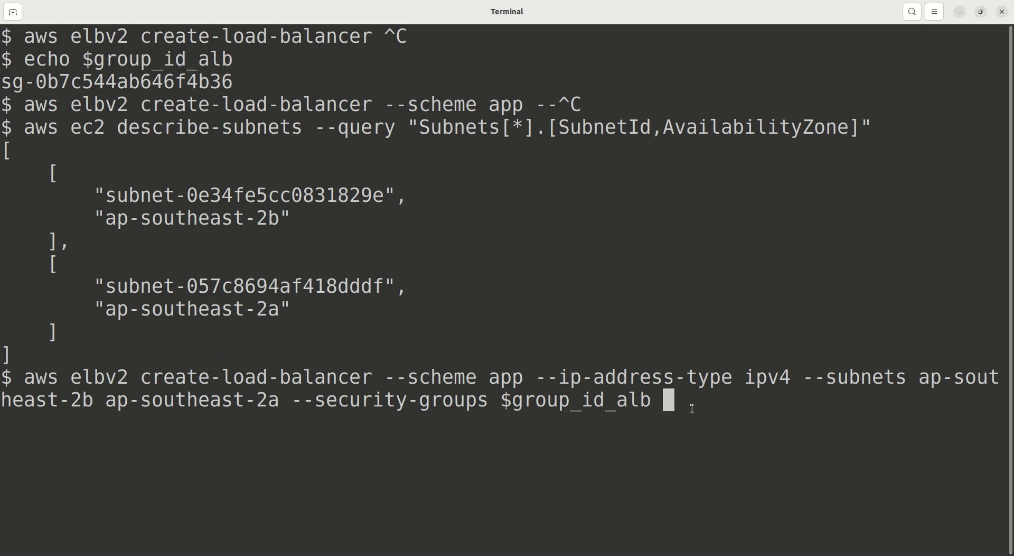
# Step: List the remaining command options, add --name mylb and run the create-load-balancer command
pyautogui.write('--')
pyautogui.press('Tab')
pyautogui.press('Tab')
pyautogui.press('Tab')
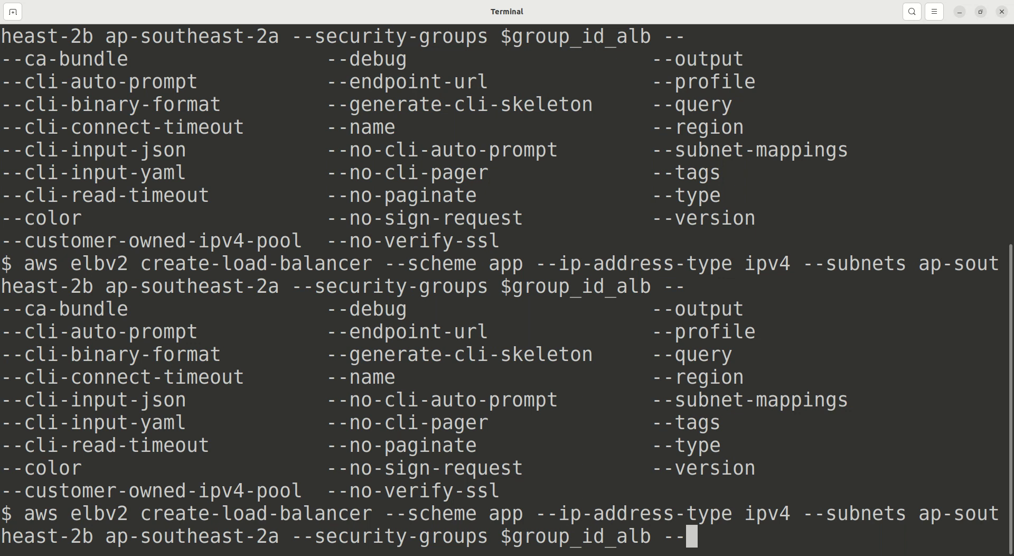
pyautogui.write('nam')
pyautogui.press('Tab')
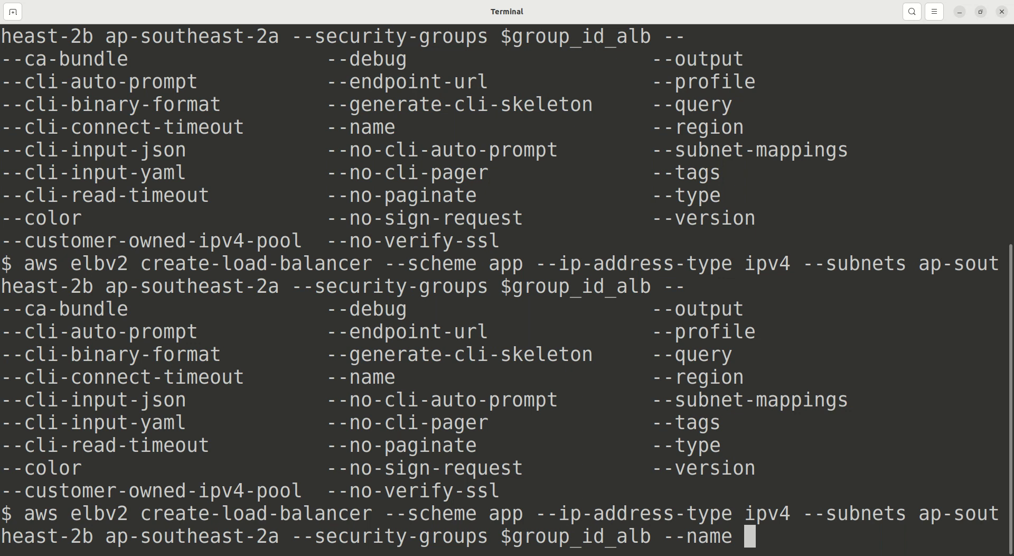
pyautogui.write('my')
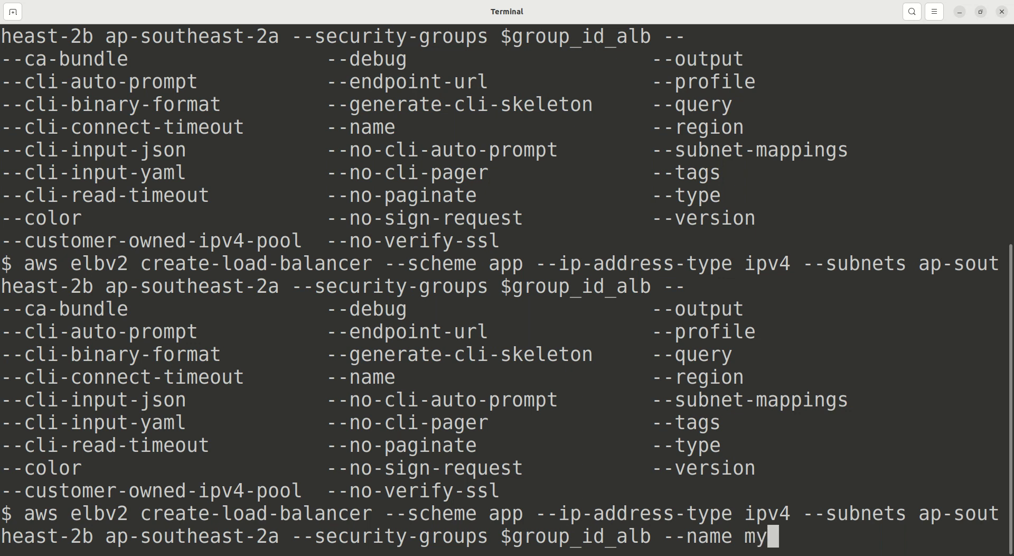
pyautogui.write('l')
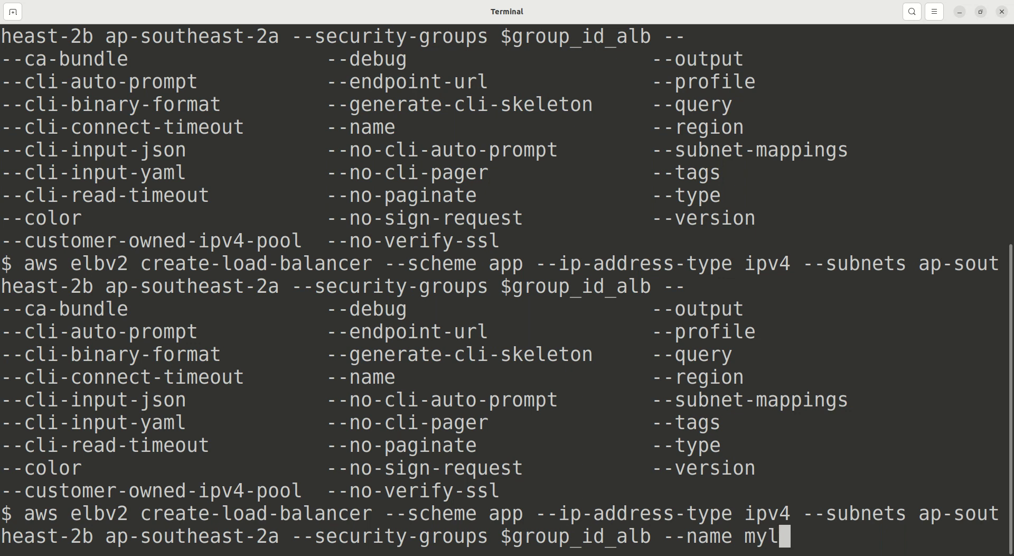
pyautogui.write('b')
pyautogui.press('Return')
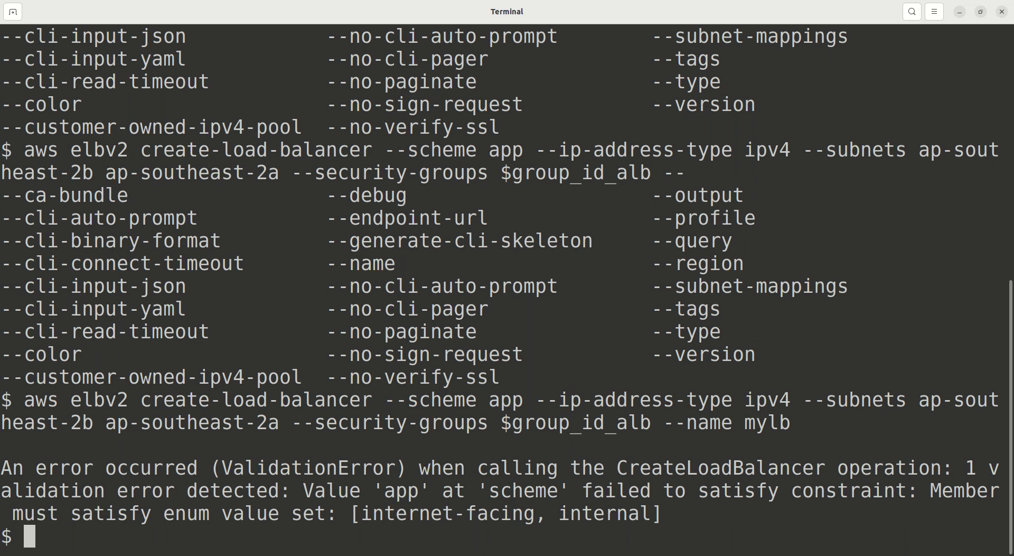
# Step: Recall the failed create-load-balancer command and replace its --scheme value with internet-facing
pyautogui.press('Up')
pyautogui.press('Left')
pyautogui.press('Left')
pyautogui.press('Left')
pyautogui.press('Left')
pyautogui.press('Left')
pyautogui.press('Left')
pyautogui.press('Left')
pyautogui.press('Left')
pyautogui.press('Left')
pyautogui.press('Left')
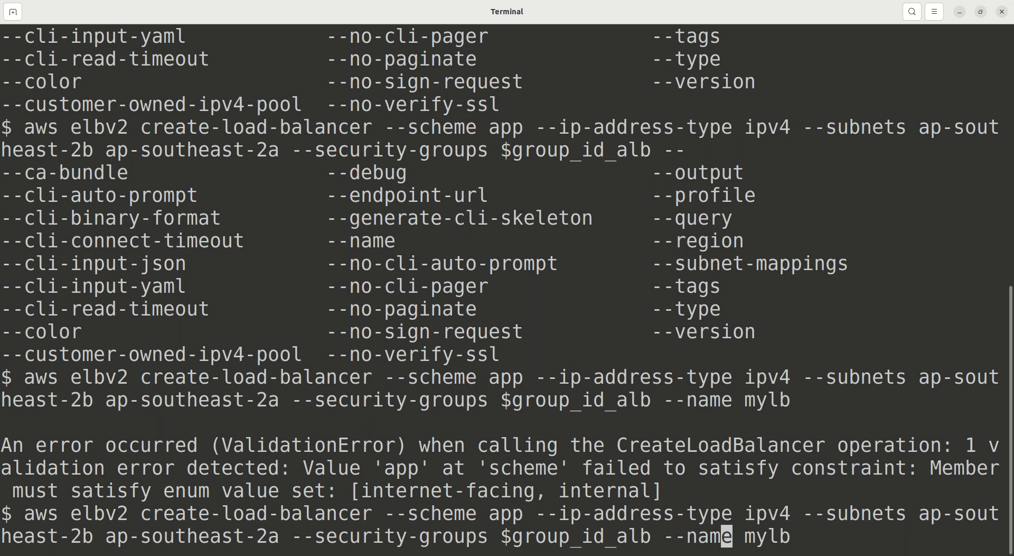
pyautogui.press('Left')
pyautogui.press('Left')
pyautogui.press('Left')
pyautogui.press('Left')
pyautogui.press('Left')
pyautogui.press('Left')
pyautogui.press('Left')
pyautogui.press('Left')
pyautogui.press('Left')
pyautogui.press('Left')
pyautogui.press('Left')
pyautogui.press('Left')
pyautogui.press('Left')
pyautogui.press('Left')
pyautogui.press('Left')
pyautogui.press('Left')
pyautogui.press('Left')
pyautogui.press('Left')
pyautogui.press('Left')
pyautogui.press('Left')
pyautogui.press('Left')
pyautogui.press('Left')
pyautogui.press('Left')
pyautogui.press('Left')
pyautogui.press('Left')
pyautogui.press('Left')
pyautogui.press('Left')
pyautogui.press('Left')
pyautogui.press('Left')
pyautogui.press('Left')
pyautogui.press('Left')
pyautogui.press('Left')
pyautogui.press('Left')
pyautogui.press('Left')
pyautogui.press('Left')
pyautogui.press('Left')
pyautogui.press('Left')
pyautogui.press('Left')
pyautogui.press('Left')
pyautogui.press('Left')
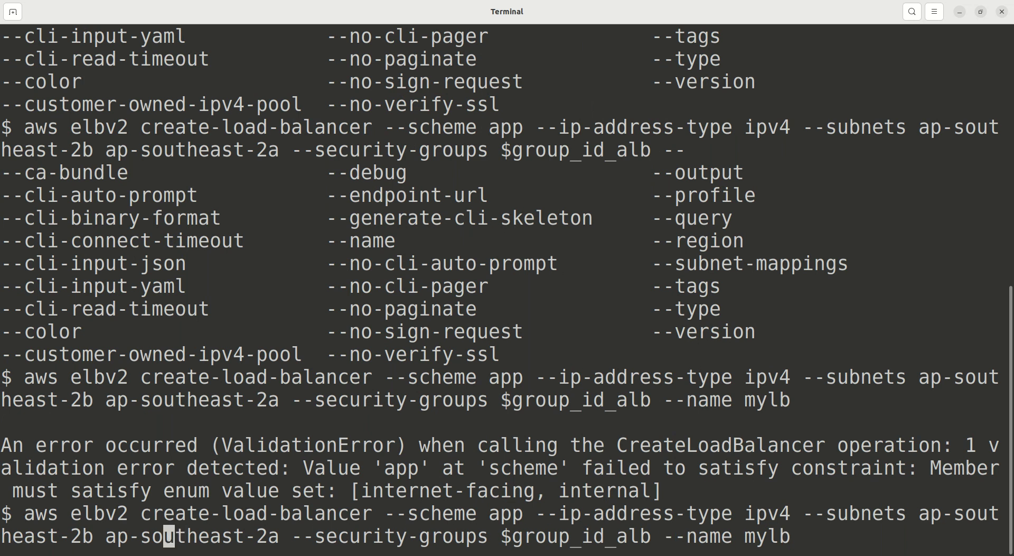
pyautogui.press('Left')
pyautogui.press('Left')
pyautogui.press('Left')
pyautogui.press('Left')
pyautogui.press('Left')
pyautogui.press('Left')
pyautogui.press('Left')
pyautogui.press('Left')
pyautogui.press('Left')
pyautogui.press('Left')
pyautogui.press('Left')
pyautogui.press('Left')
pyautogui.press('Left')
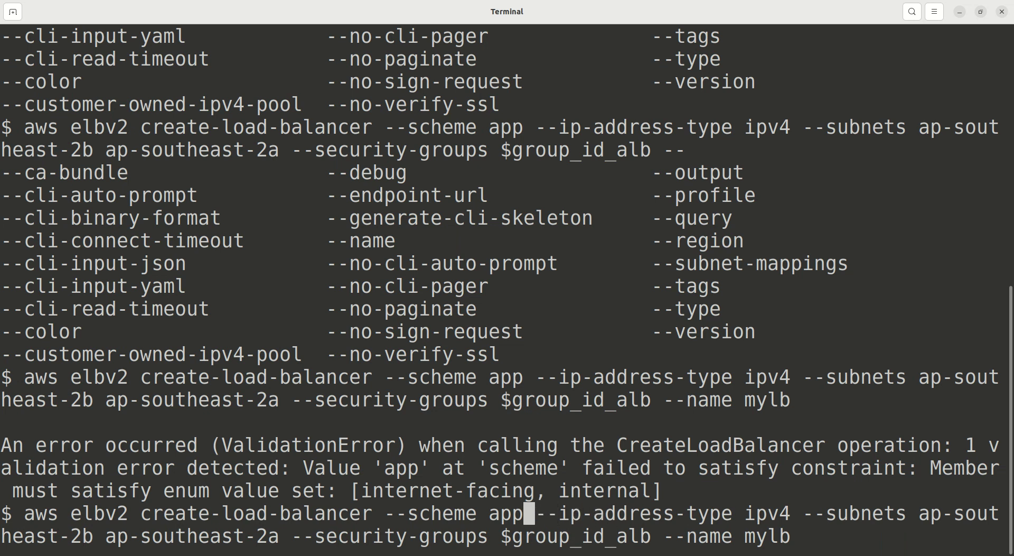
pyautogui.press('BackSpace')
pyautogui.press('BackSpace')
pyautogui.press('BackSpace')
pyautogui.write('inter')
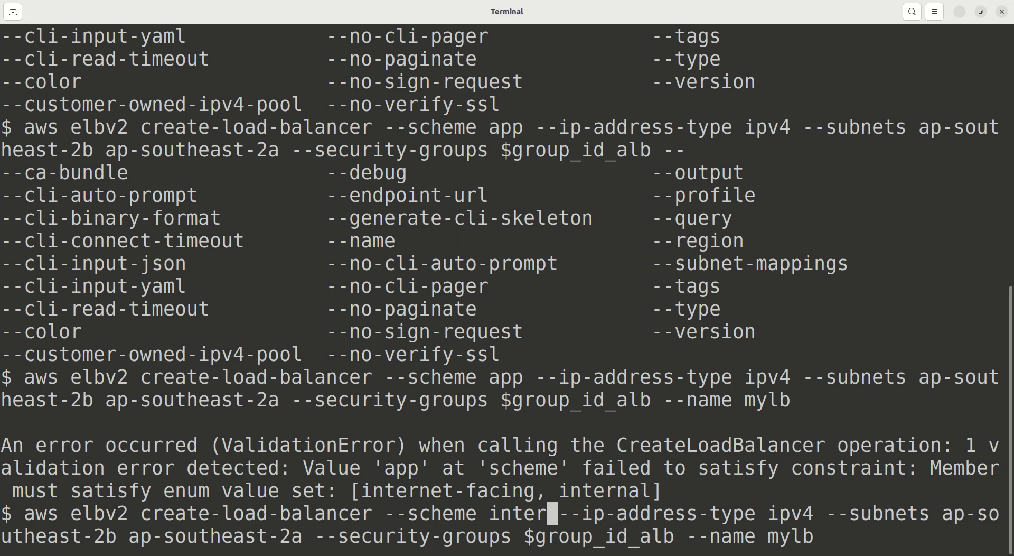
pyautogui.write('net-facing')
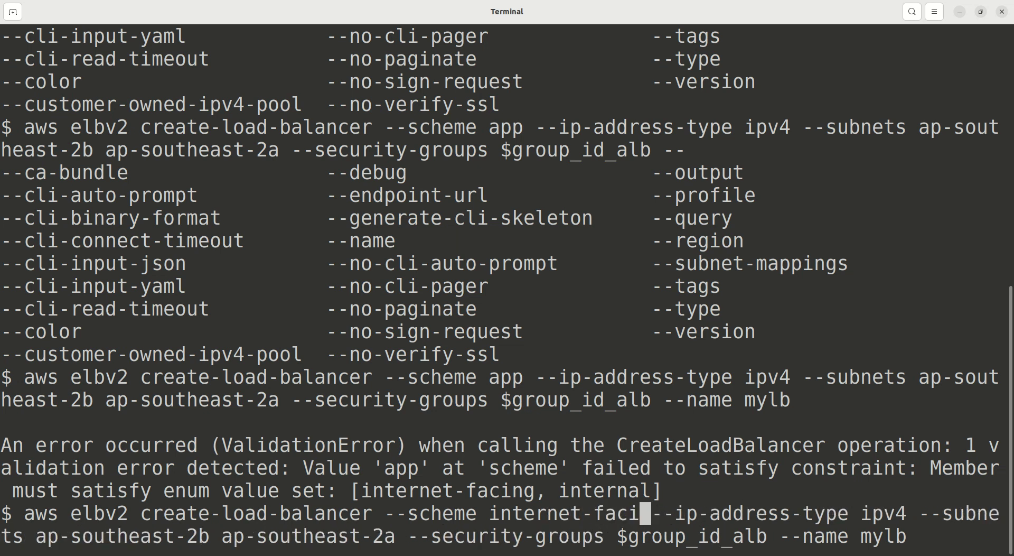
# Step: Add the --type option with the value app after the scheme and run the create-load-balancer command
pyautogui.write(' --t')
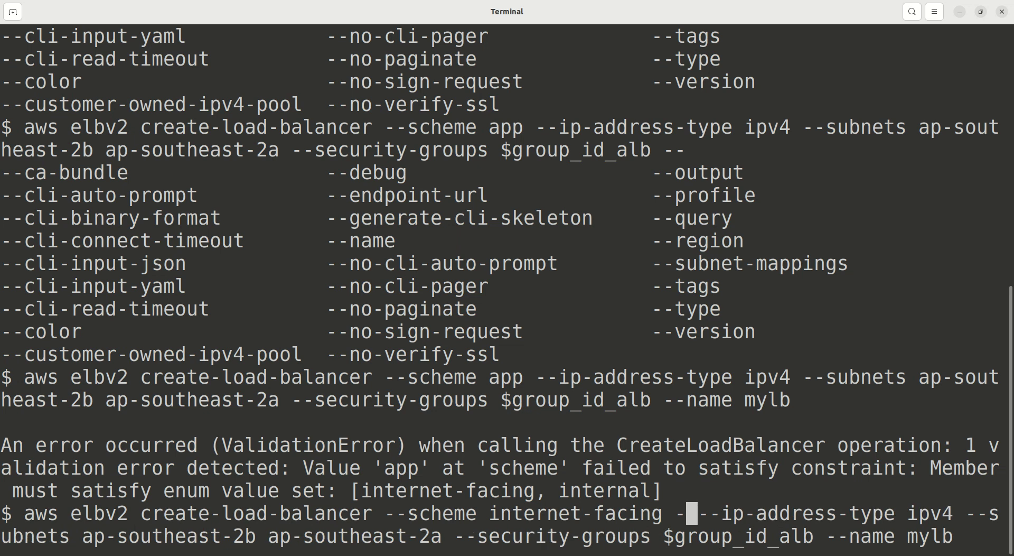
pyautogui.write('ype')
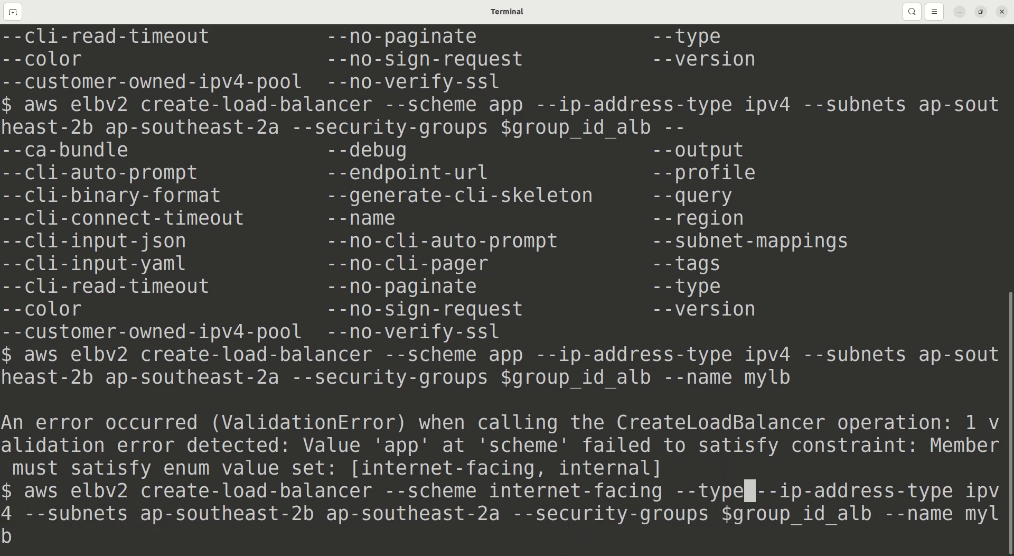
pyautogui.write(' app')
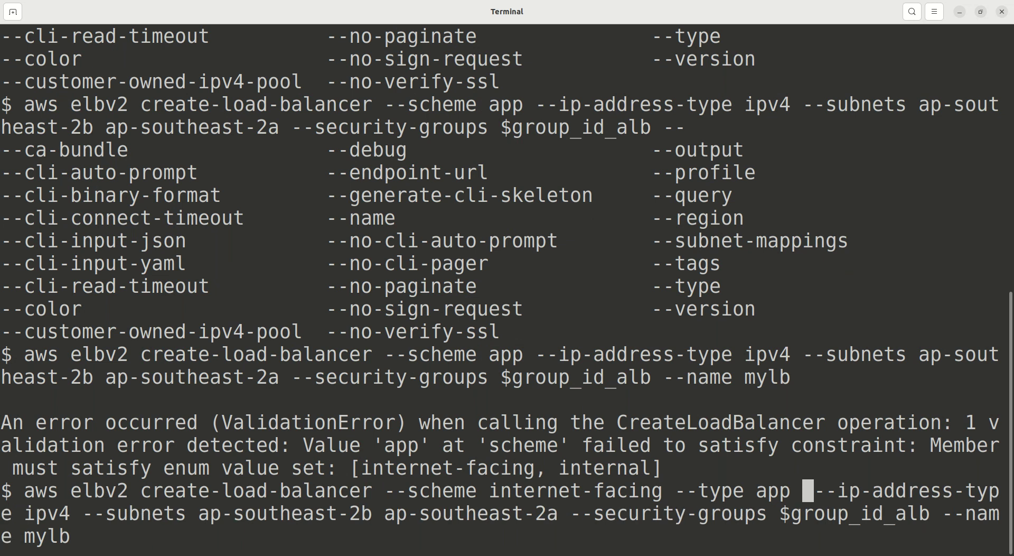
pyautogui.press('Return')
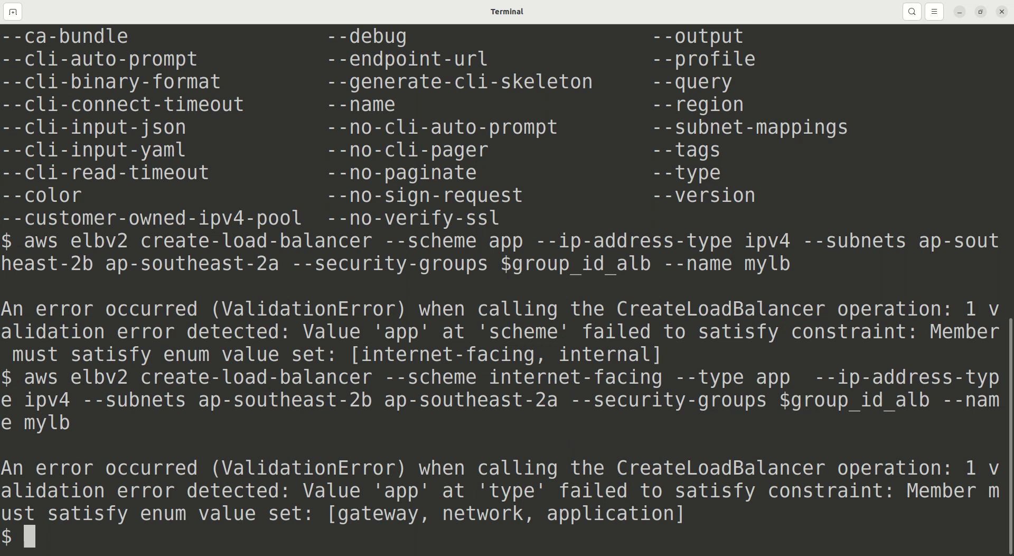
# Step: Recall the command, complete the --type value to application and run it again
pyautogui.press('Up')
pyautogui.press('Left')
pyautogui.press('Left')
pyautogui.press('Left')
pyautogui.press('Left')
pyautogui.press('Left')
pyautogui.press('Left')
pyautogui.press('Left')
pyautogui.press('Left')
pyautogui.press('Left')
pyautogui.press('Left')
pyautogui.press('Left')
pyautogui.press('Left')
pyautogui.press('Left')
pyautogui.press('Left')
pyautogui.press('Left')
pyautogui.press('Left')
pyautogui.press('Left')
pyautogui.press('Left')
pyautogui.press('Left')
pyautogui.press('Left')
pyautogui.press('Left')
pyautogui.press('Left')
pyautogui.press('Left')
pyautogui.press('Left')
pyautogui.press('Left')
pyautogui.press('Left')
pyautogui.press('Left')
pyautogui.press('Left')
pyautogui.press('Left')
pyautogui.press('Left')
pyautogui.press('Left')
pyautogui.press('Left')
pyautogui.press('Left')
pyautogui.press('Left')
pyautogui.press('Left')
pyautogui.press('Left')
pyautogui.press('Left')
pyautogui.press('Left')
pyautogui.press('Left')
pyautogui.press('Left')
pyautogui.press('Left')
pyautogui.press('Left')
pyautogui.press('Left')
pyautogui.press('Left')
pyautogui.press('Left')
pyautogui.press('Left')
pyautogui.press('Left')
pyautogui.press('Left')
pyautogui.press('Left')
pyautogui.press('Left')
pyautogui.press('Left')
pyautogui.press('Left')
pyautogui.press('Left')
pyautogui.press('Left')
pyautogui.press('Left')
pyautogui.press('Left')
pyautogui.press('Left')
pyautogui.press('Left')
pyautogui.press('Left')
pyautogui.press('Left')
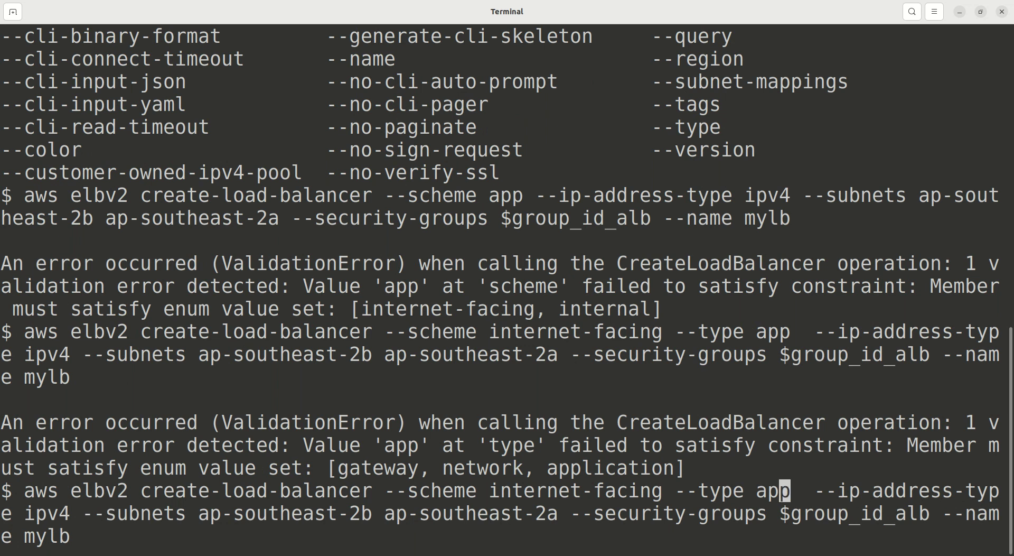
pyautogui.press('Right')
pyautogui.write('licatio')
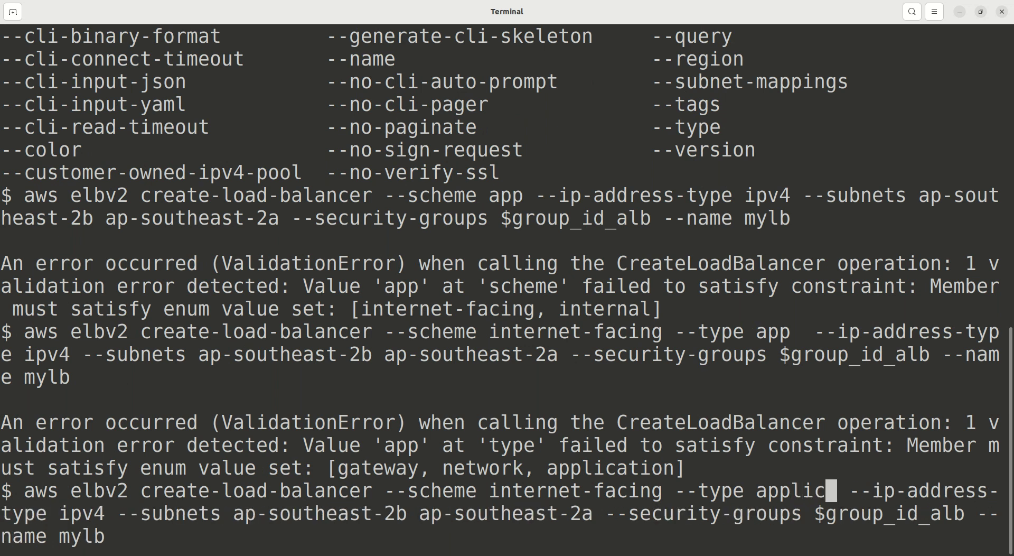
pyautogui.write('n')
pyautogui.press('Return')
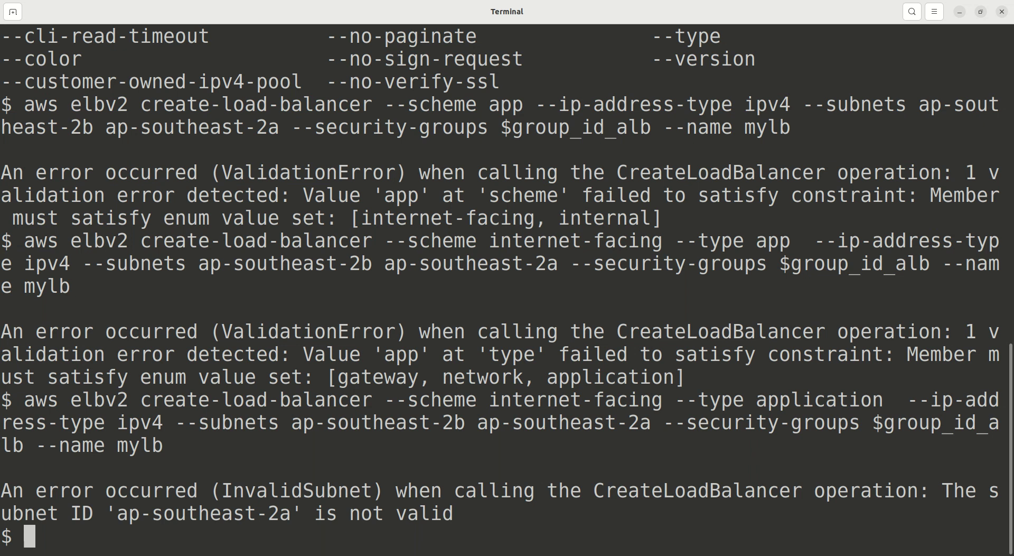
# Step: Recall the create-load-balancer command and copy the ap-southeast-2b subnet's ID from the earlier describe-subnets output
pyautogui.press('Up')
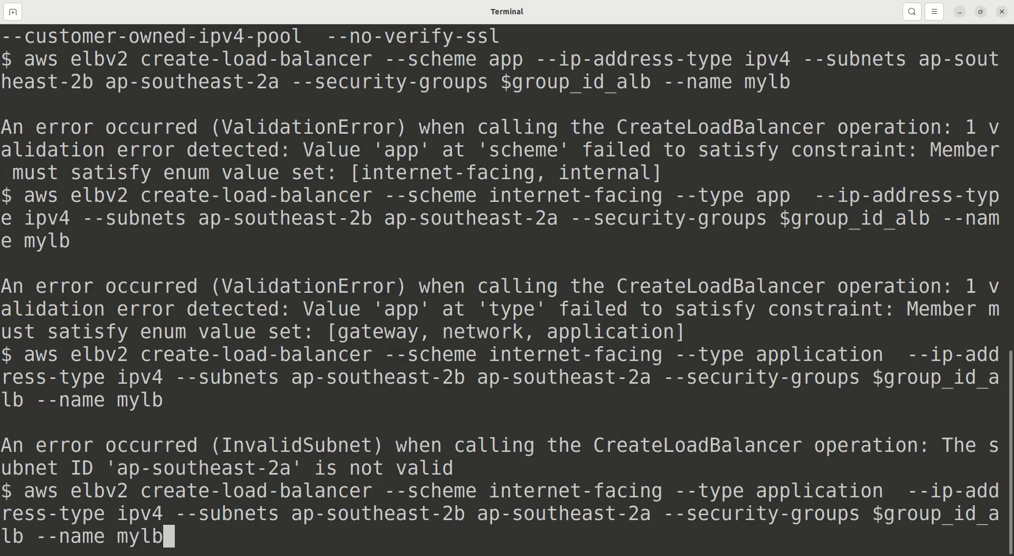
pyautogui.press('Left')
pyautogui.press('Left')
pyautogui.press('Left')
pyautogui.press('Left')
pyautogui.press('Left')
pyautogui.press('Left')
pyautogui.press('Left')
pyautogui.press('Left')
pyautogui.press('Left')
pyautogui.press('Left')
pyautogui.press('Left')
pyautogui.press('Left')
pyautogui.press('Left')
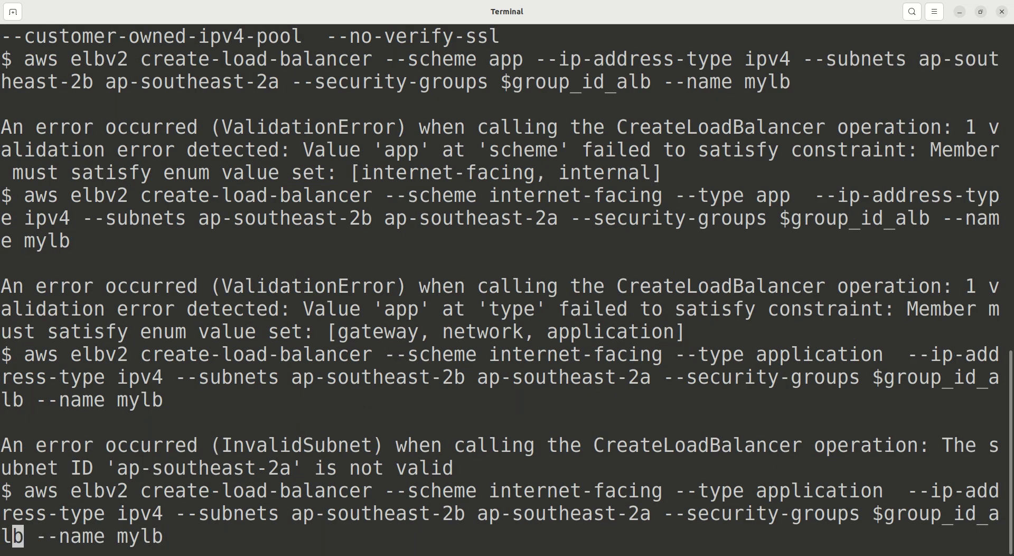
pyautogui.press('Left')
pyautogui.press('Left')
pyautogui.press('Left')
pyautogui.press('Left')
pyautogui.press('Left')
pyautogui.press('Left')
pyautogui.press('Left')
pyautogui.press('Left')
pyautogui.press('Left')
pyautogui.press('Left')
pyautogui.press('Left')
pyautogui.press('Left')
pyautogui.press('Left')
pyautogui.press('Left')
pyautogui.press('Left')
pyautogui.press('Left')
pyautogui.press('Left')
pyautogui.press('Left')
pyautogui.press('Left')
pyautogui.press('Left')
pyautogui.press('Left')
pyautogui.press('Left')
pyautogui.press('Left')
pyautogui.press('Left')
pyautogui.press('Left')
pyautogui.press('Left')
pyautogui.press('Left')
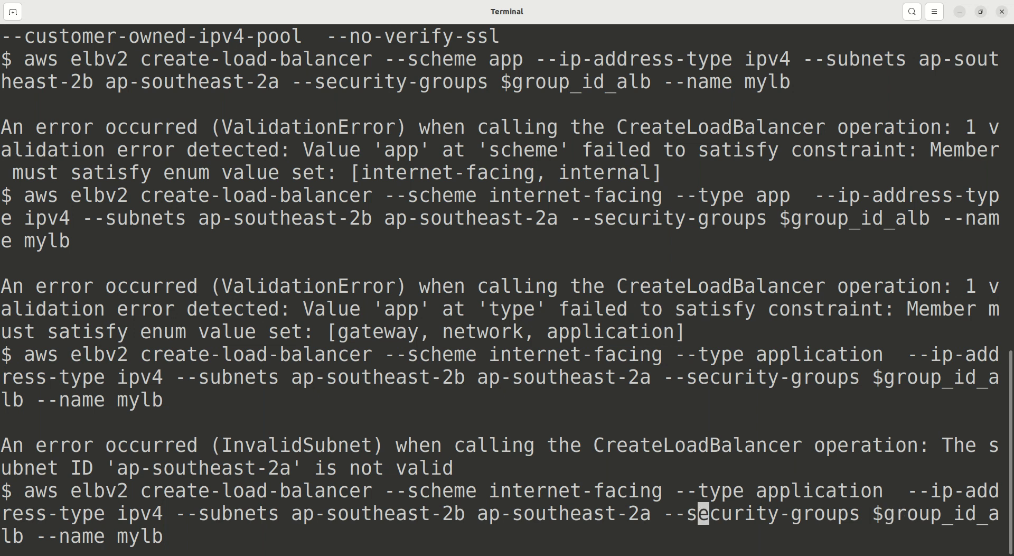
pyautogui.scroll(10, 545, 406)
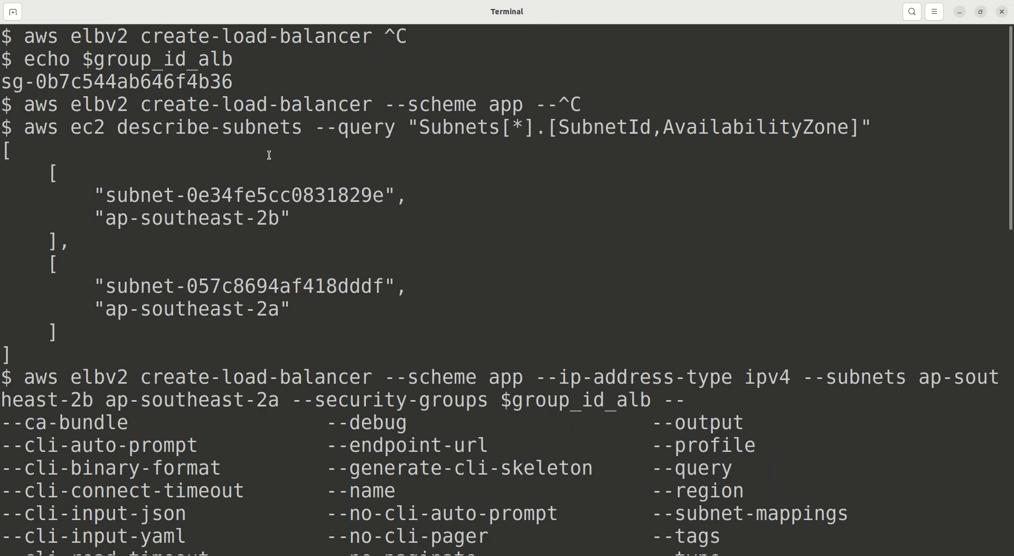
pyautogui.moveTo(107, 197); pyautogui.dragTo(381, 196)
pyautogui.hotkey('ctrl', 'c')
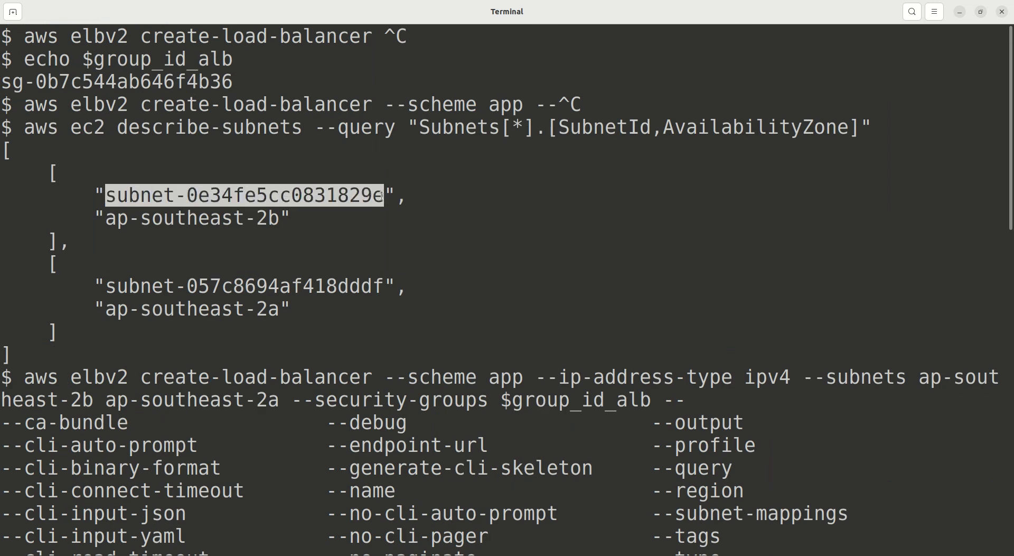
# Step: Replace both availability zone names after --subnets with the subnet ID subnet-0e34fe5cc0831829e
pyautogui.scroll(-8, 381, 196)
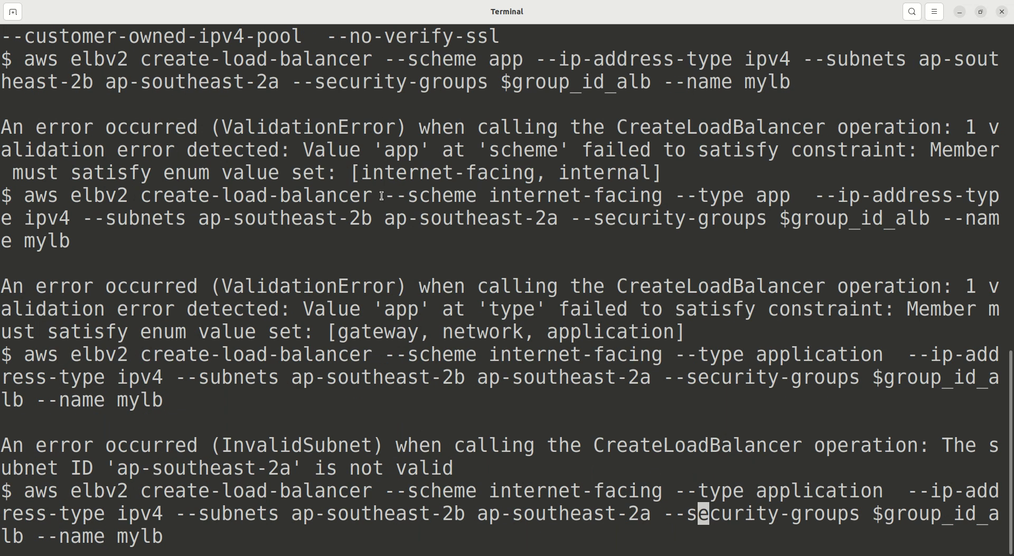
pyautogui.press('Left')
pyautogui.press('Left')
pyautogui.press('Left')
pyautogui.press('Left')
pyautogui.press('Left')
pyautogui.press('Left')
pyautogui.press('Left')
pyautogui.press('Left')
pyautogui.press('Left')
pyautogui.press('Left')
pyautogui.press('Left')
pyautogui.press('Left')
pyautogui.press('Left')
pyautogui.press('Left')
pyautogui.press('Left')
pyautogui.press('Left')
pyautogui.press('Left')
pyautogui.press('Left')
pyautogui.press('Left')
pyautogui.press('Left')
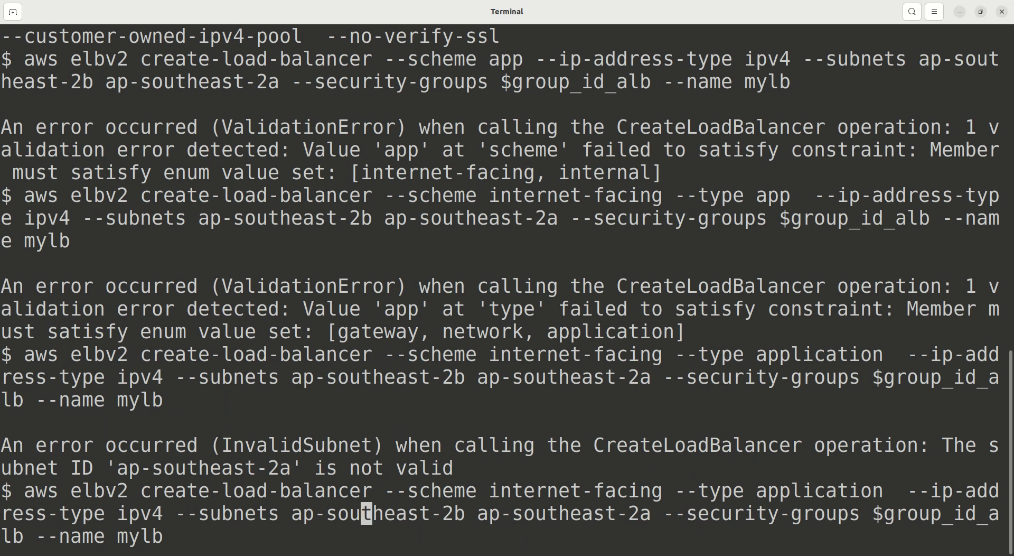
pyautogui.press('Left')
pyautogui.press('Left')
pyautogui.press('Left')
pyautogui.press('Left')
pyautogui.press('Left')
pyautogui.press('Left')
pyautogui.press('Left')
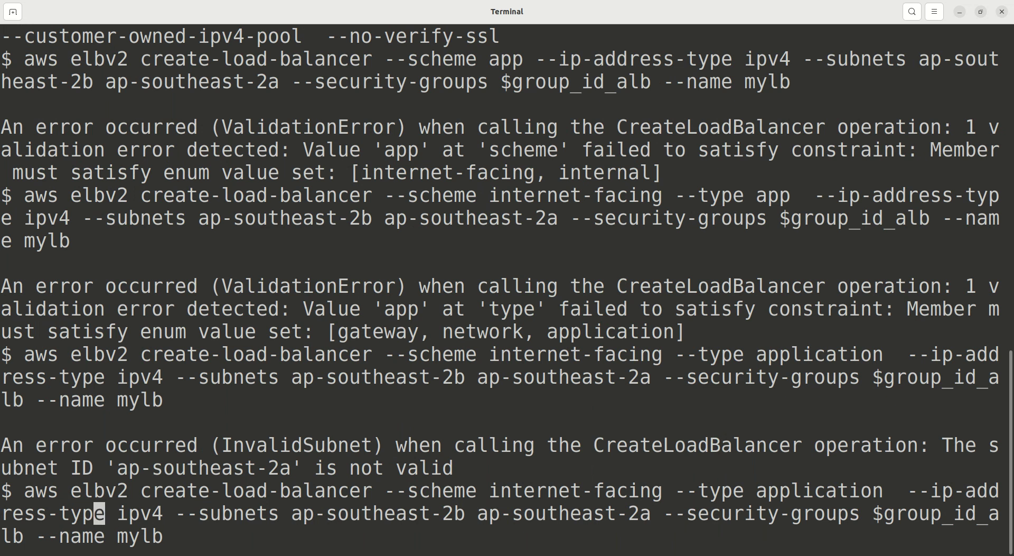
pyautogui.press('Left')
pyautogui.press('Left')
pyautogui.press('Left')
pyautogui.press('Left')
pyautogui.press('Left')
pyautogui.press('Left')
pyautogui.press('Left')
pyautogui.press('Left')
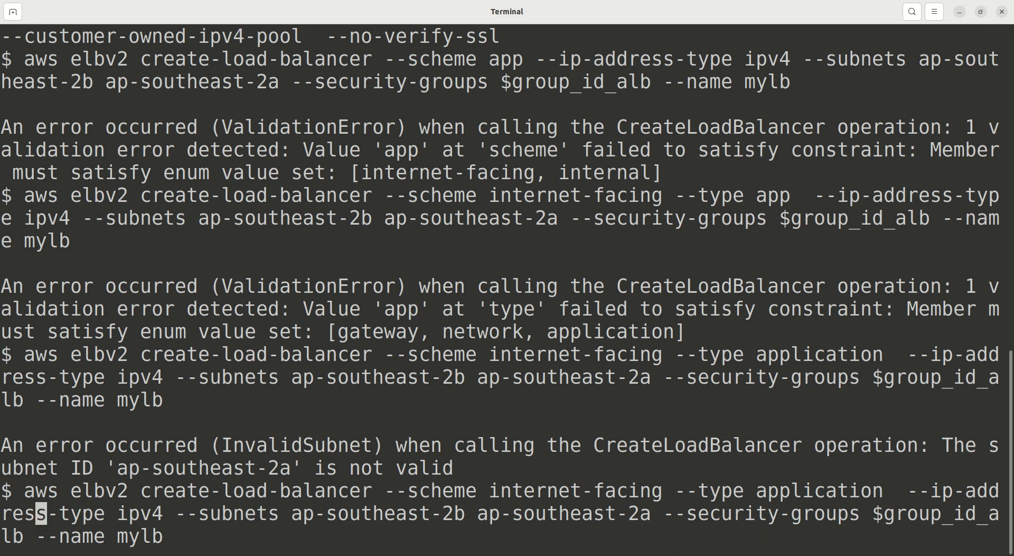
pyautogui.press('Right')
pyautogui.press('Right')
pyautogui.press('Right')
pyautogui.press('Right')
pyautogui.press('Right')
pyautogui.press('Right')
pyautogui.press('Right')
pyautogui.press('Right')
pyautogui.press('Right')
pyautogui.press('Right')
pyautogui.press('Right')
pyautogui.press('Right')
pyautogui.press('Right')
pyautogui.press('Right')
pyautogui.press('Right')
pyautogui.press('Right')
pyautogui.press('Right')
pyautogui.press('Right')
pyautogui.press('Right')
pyautogui.press('Right')
pyautogui.press('Right')
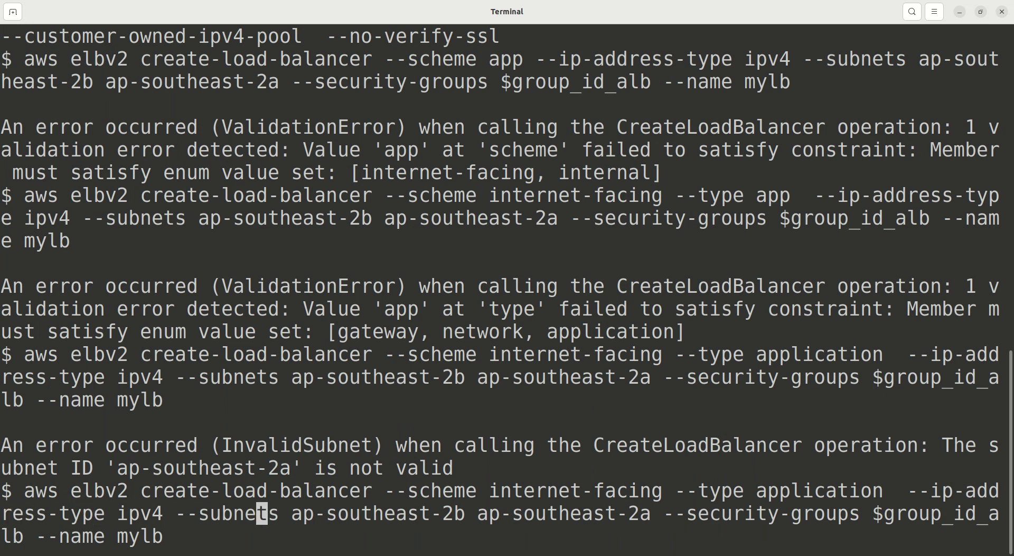
pyautogui.press('Right')
pyautogui.press('Right')
pyautogui.press('Right')
pyautogui.press('Right')
pyautogui.press('BackSpace')
pyautogui.press('BackSpace')
pyautogui.press('BackSpace')
pyautogui.press('BackSpace')
pyautogui.press('BackSpace')
pyautogui.press('BackSpace')
pyautogui.press('BackSpace')
pyautogui.press('BackSpace')
pyautogui.press('BackSpace')
pyautogui.press('BackSpace')
pyautogui.press('BackSpace')
pyautogui.press('BackSpace')
pyautogui.press('BackSpace')
pyautogui.press('BackSpace')
pyautogui.press('BackSpace')
pyautogui.press('BackSpace')
pyautogui.press('BackSpace')
pyautogui.press('BackSpace')
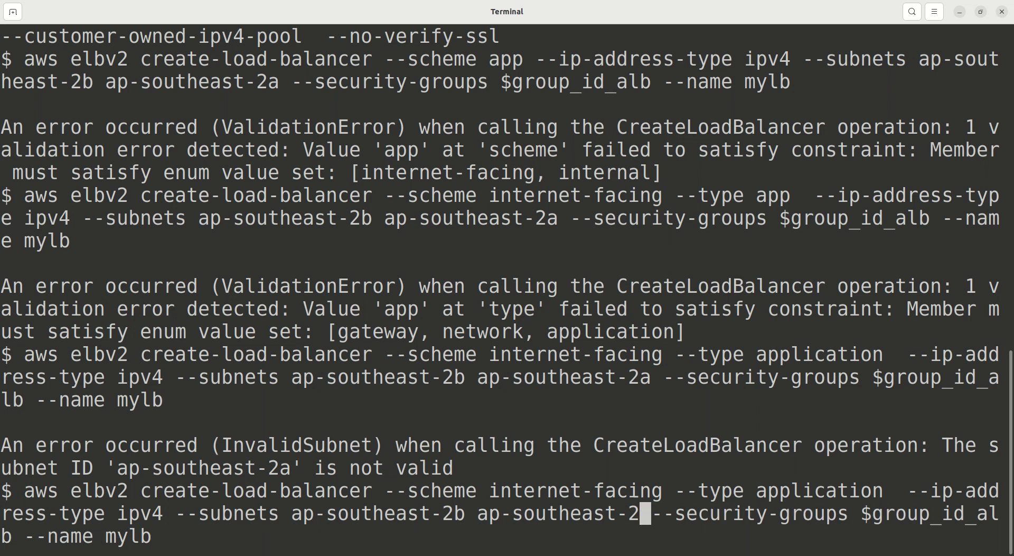
pyautogui.press('BackSpace')
pyautogui.press('BackSpace')
pyautogui.press('BackSpace')
pyautogui.press('BackSpace')
pyautogui.press('BackSpace')
pyautogui.press('BackSpace')
pyautogui.press('BackSpace')
pyautogui.press('BackSpace')
pyautogui.press('BackSpace')
pyautogui.press('BackSpace')
pyautogui.press('BackSpace')
pyautogui.press('BackSpace')
pyautogui.press('BackSpace')
pyautogui.press('BackSpace')
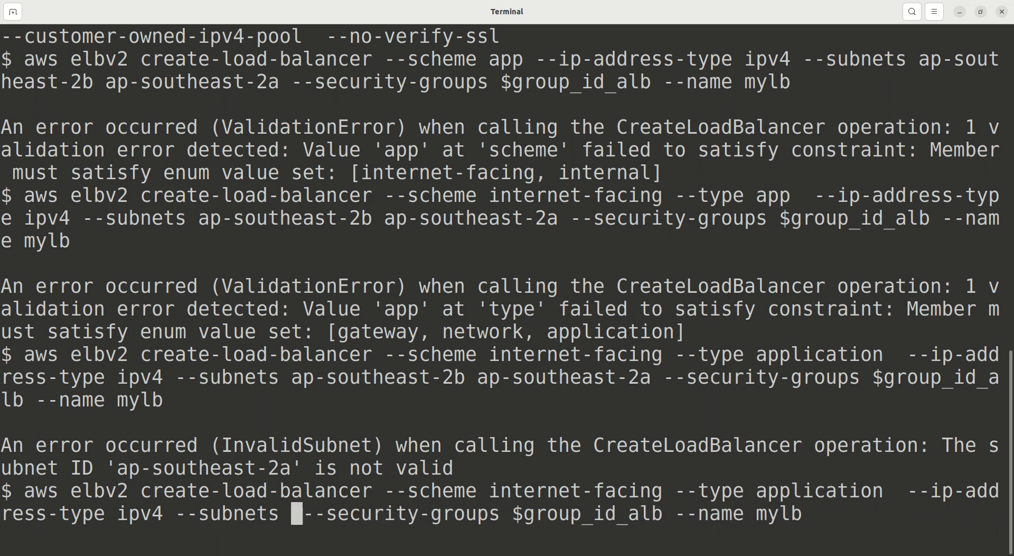
pyautogui.hotkey('ctrl', 'shift', 'v')
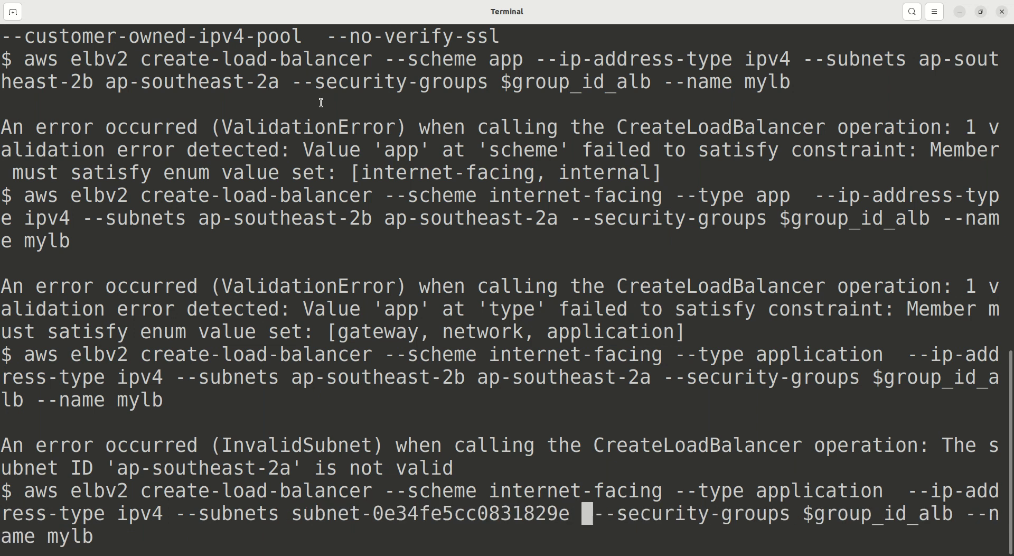
# Step: Add the ap-southeast-2a subnet ID subnet-057c8694af418dddf as the second --subnets value and run the create-load-balancer command
pyautogui.scroll(10, 318, 136)
pyautogui.scroll(2, 318, 136)
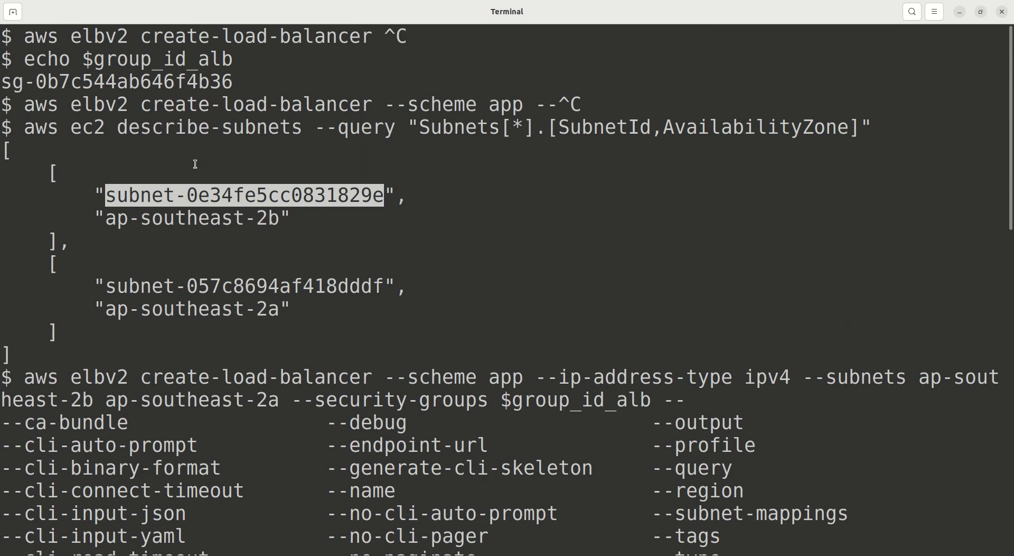
pyautogui.click(106, 289)
pyautogui.moveTo(106, 289); pyautogui.dragTo(379, 286)
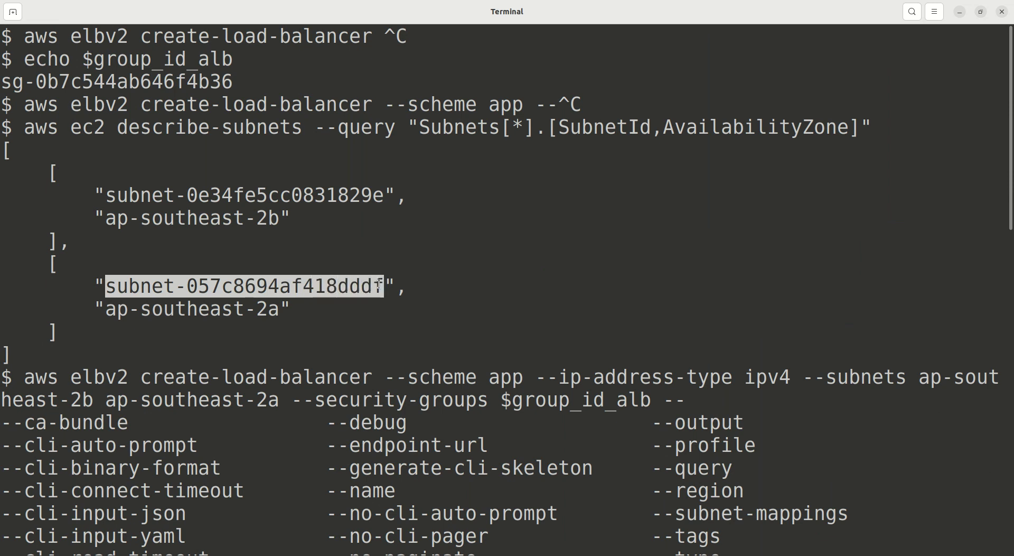
pyautogui.scroll(-10, 380, 285)
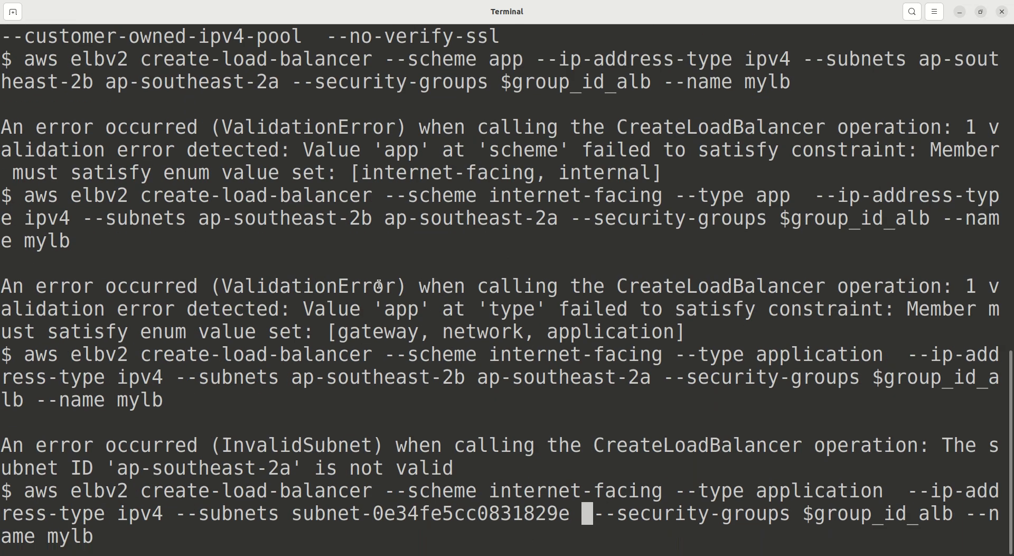
pyautogui.write('subnet-057c8694af418dddf')
pyautogui.press('Escape')
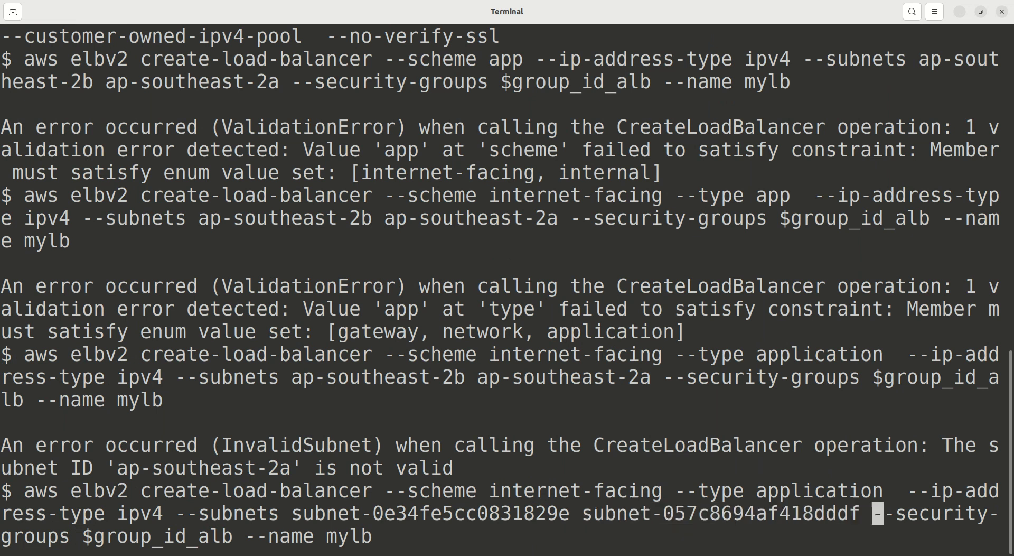
pyautogui.press('Return')
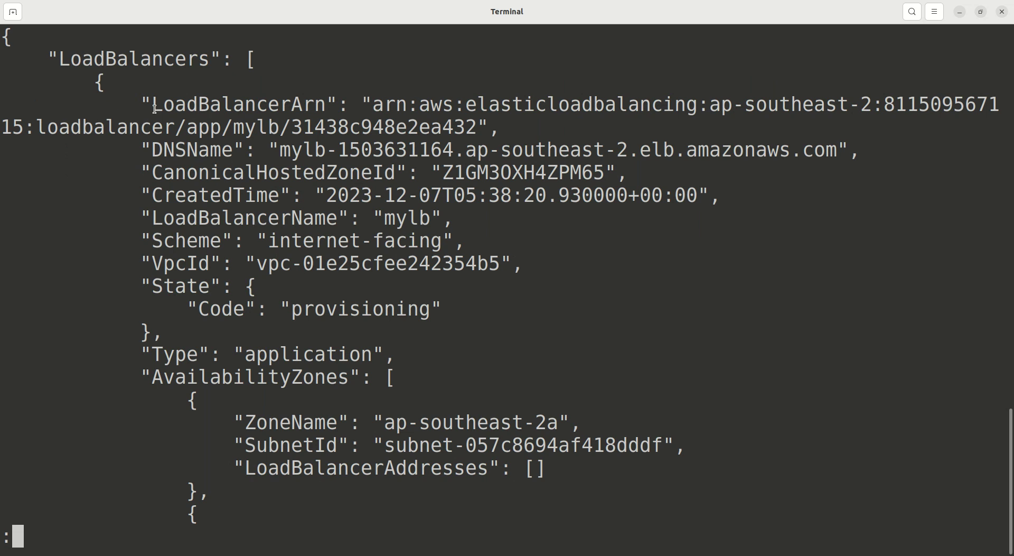
# Step: Copy the LoadBalancerArn value from the command output and store it in a shell variable named lbarn
pyautogui.moveTo(153, 103); pyautogui.dragTo(328, 103)
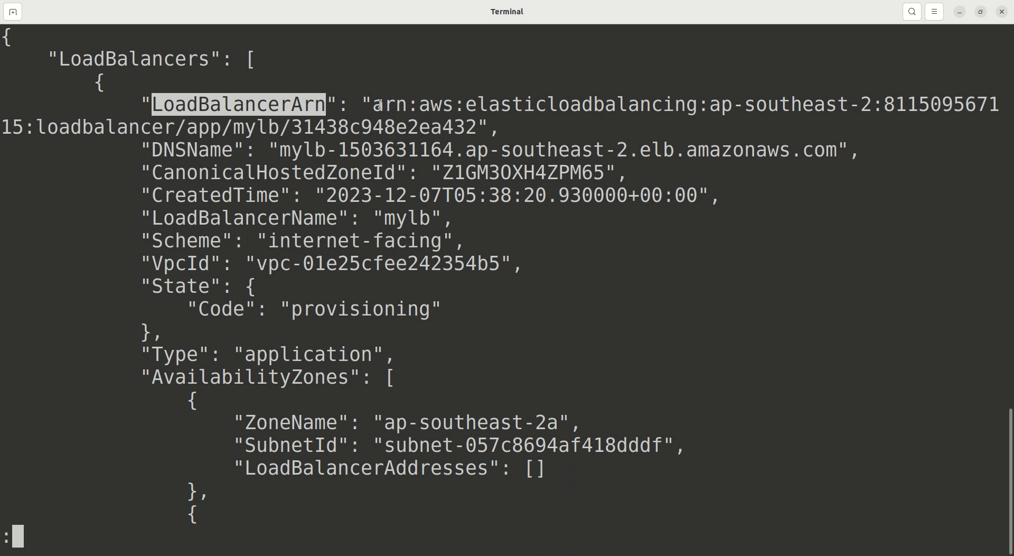
pyautogui.moveTo(373, 104); pyautogui.dragTo(474, 126)
pyautogui.hotkey('ctrl', 'c')
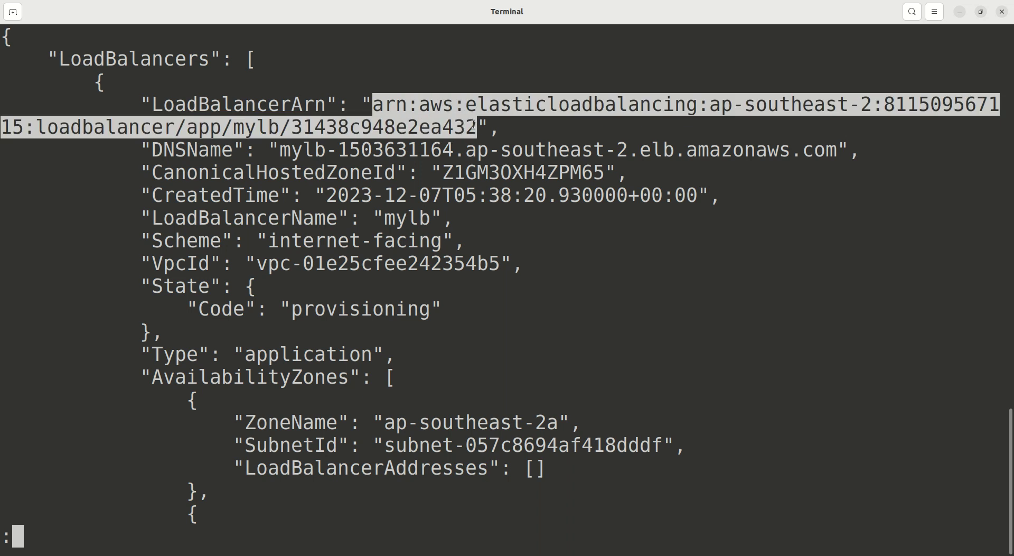
pyautogui.press('q')
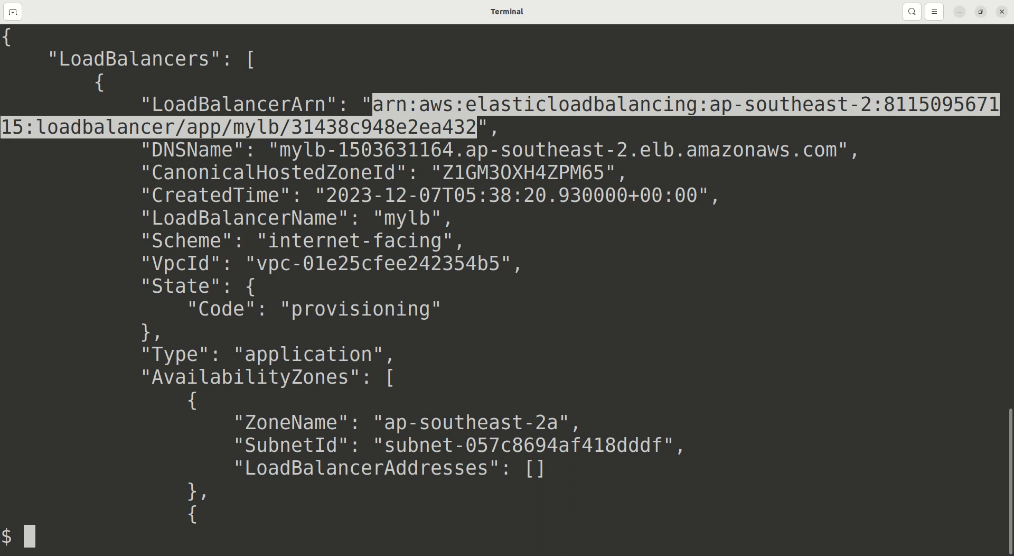
pyautogui.write('l')
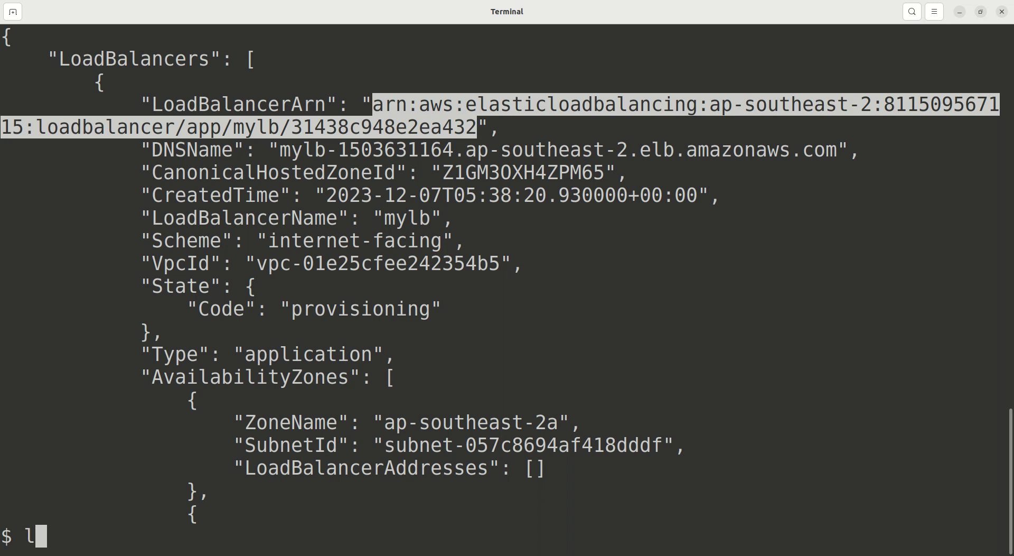
pyautogui.write('barn')
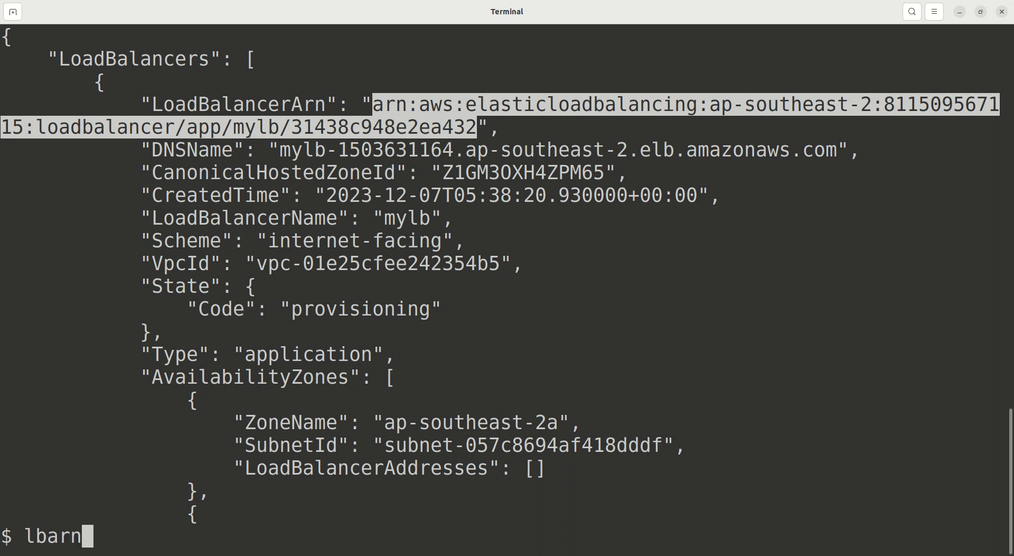
pyautogui.write('=')
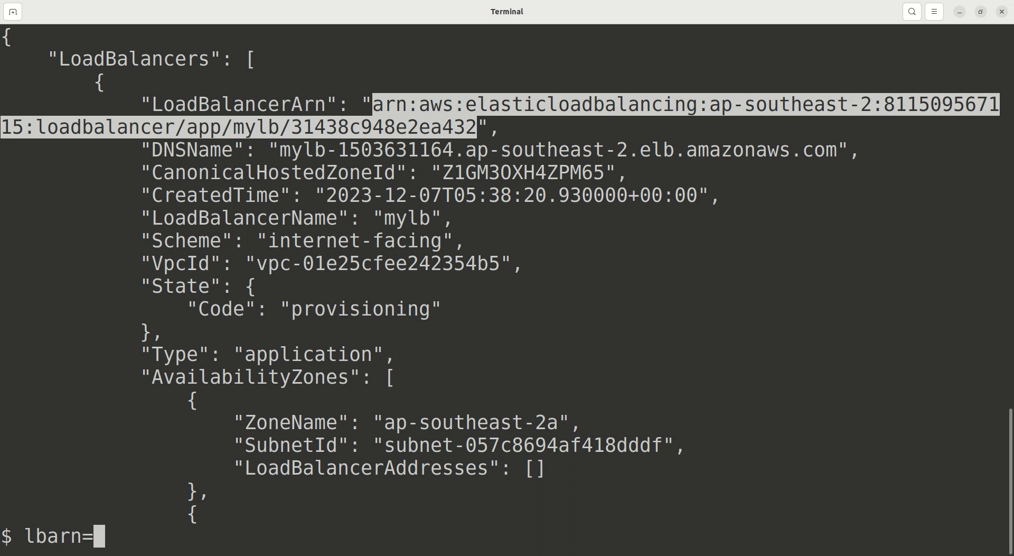
pyautogui.hotkey('ctrl', 'shift', 'v')
pyautogui.press('Return')
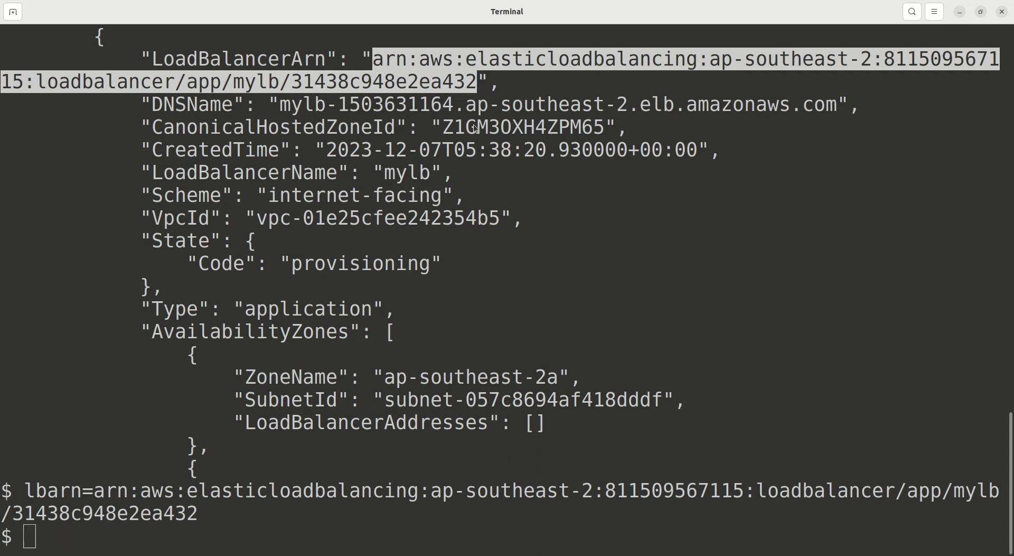
# Step: Switch to the AWS console in the browser, refresh the EC2 load balancers list and open the details of mylb
pyautogui.hotkey('alt', 'Tab')
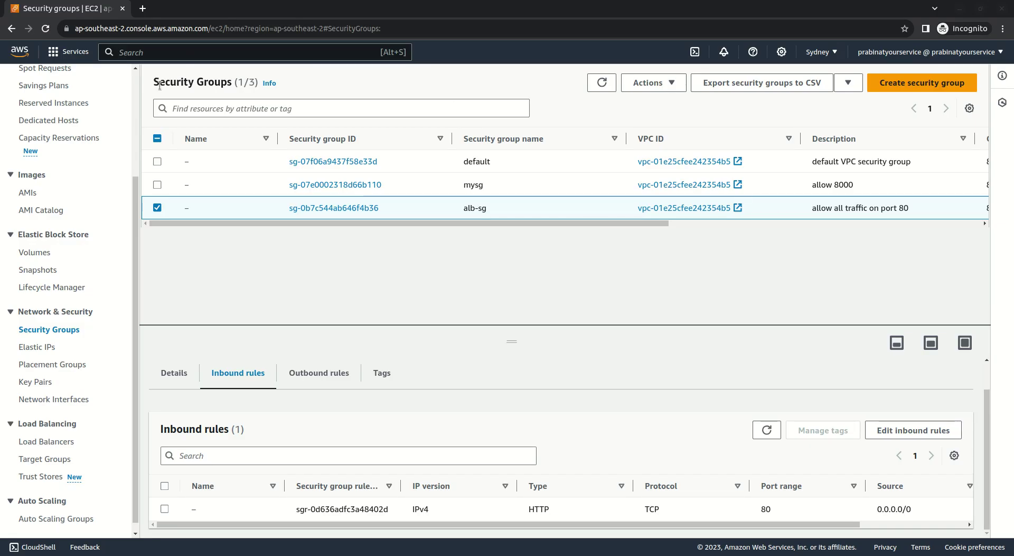
pyautogui.click(43, 442)
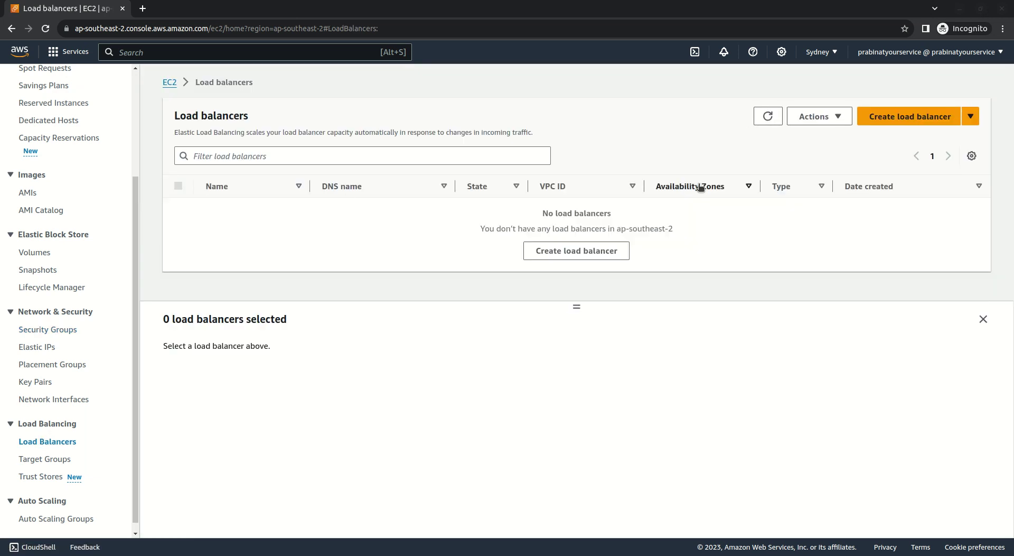
pyautogui.click(769, 117)
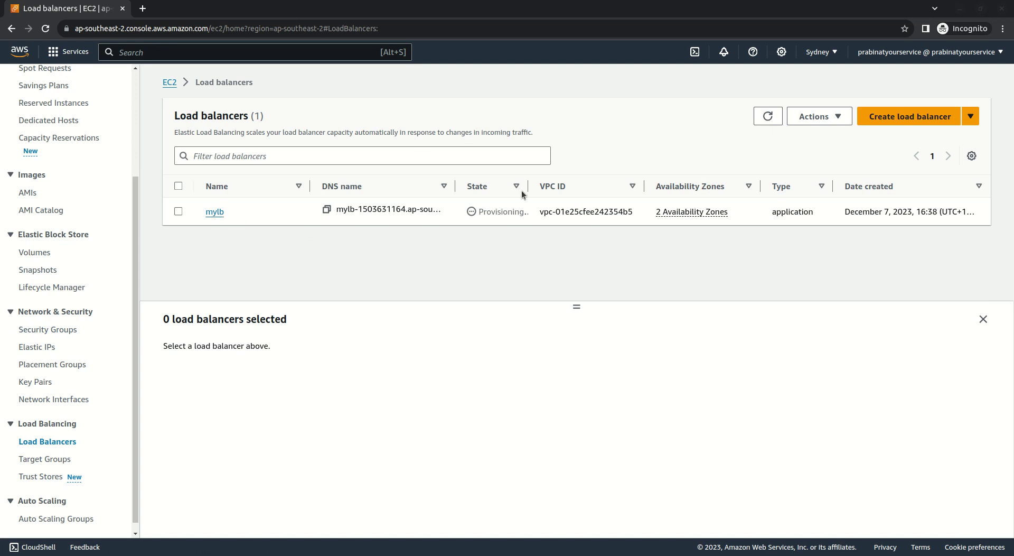
pyautogui.click(768, 116)
pyautogui.click(213, 214)
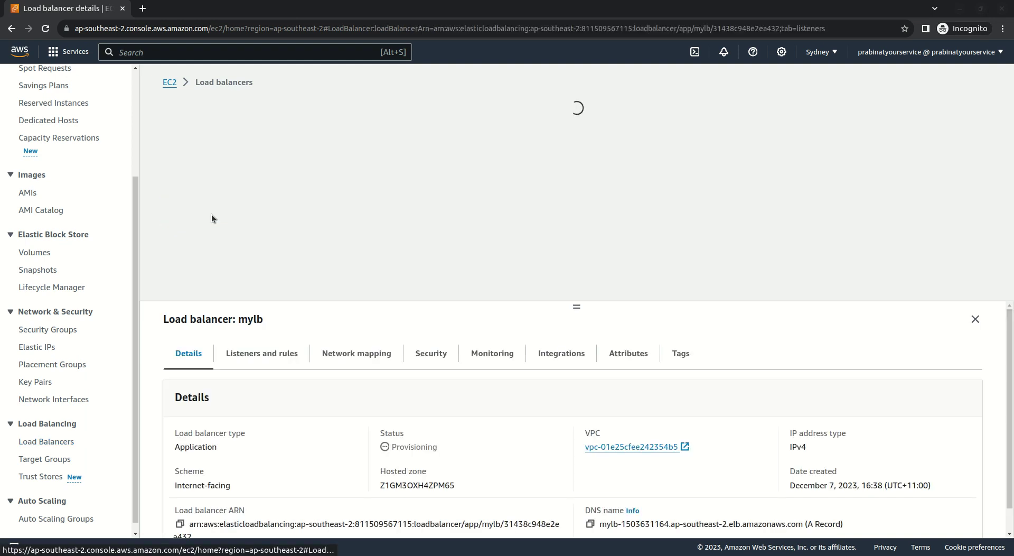
# Step: Examine the network mapping, security groups, and listeners and rules of the mylb load balancer
pyautogui.scroll(-2, 316, 244)
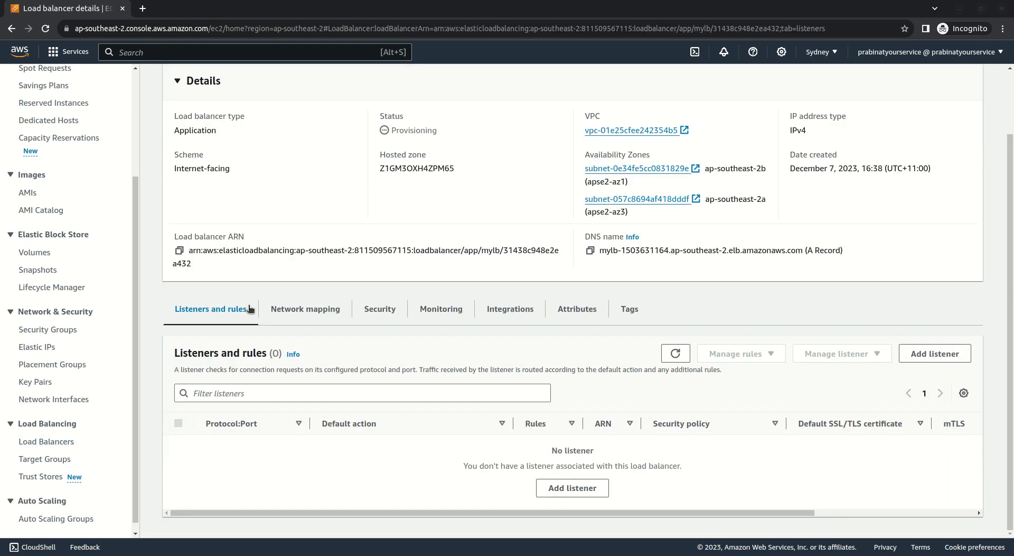
pyautogui.click(312, 312)
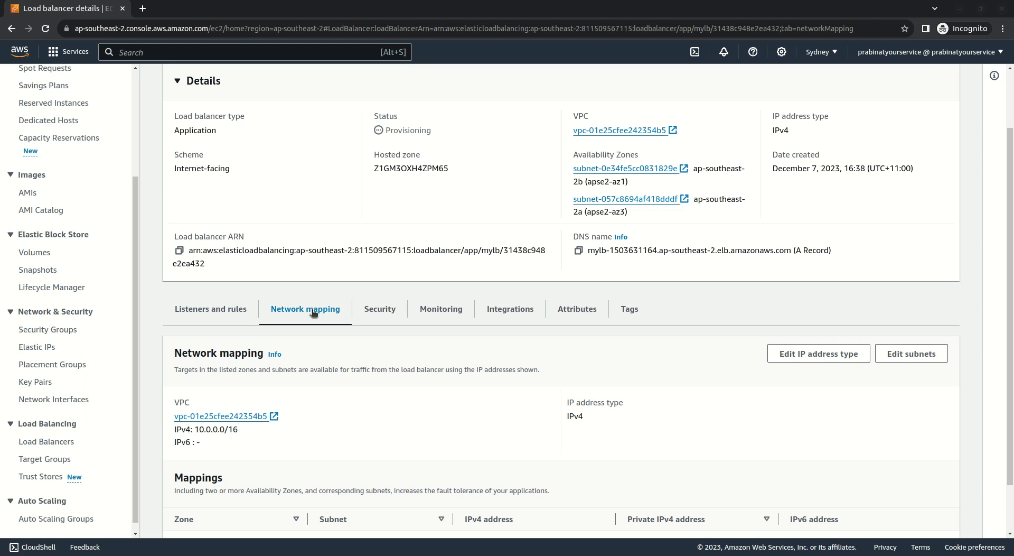
pyautogui.scroll(-2, 398, 454)
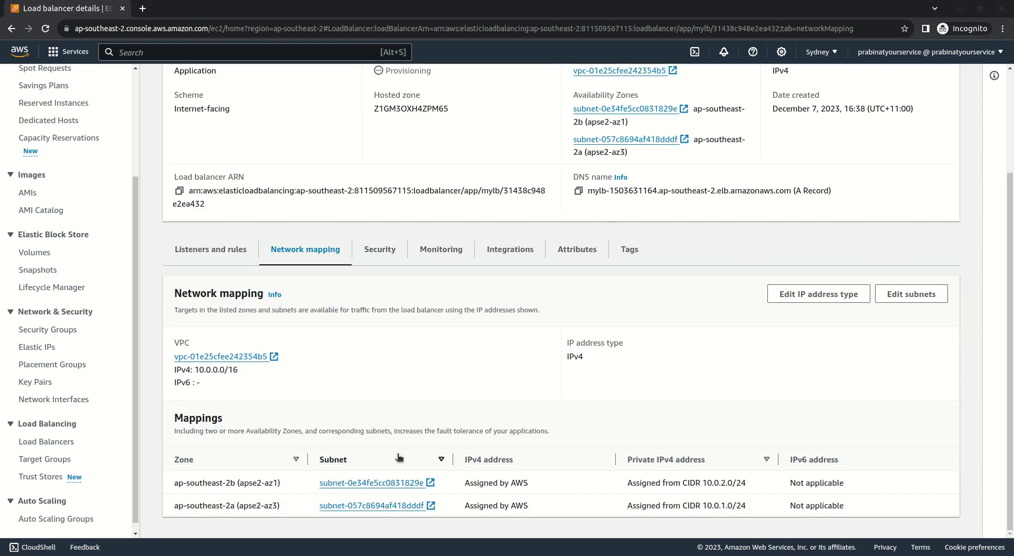
pyautogui.scroll(2, 397, 454)
pyautogui.click(384, 323)
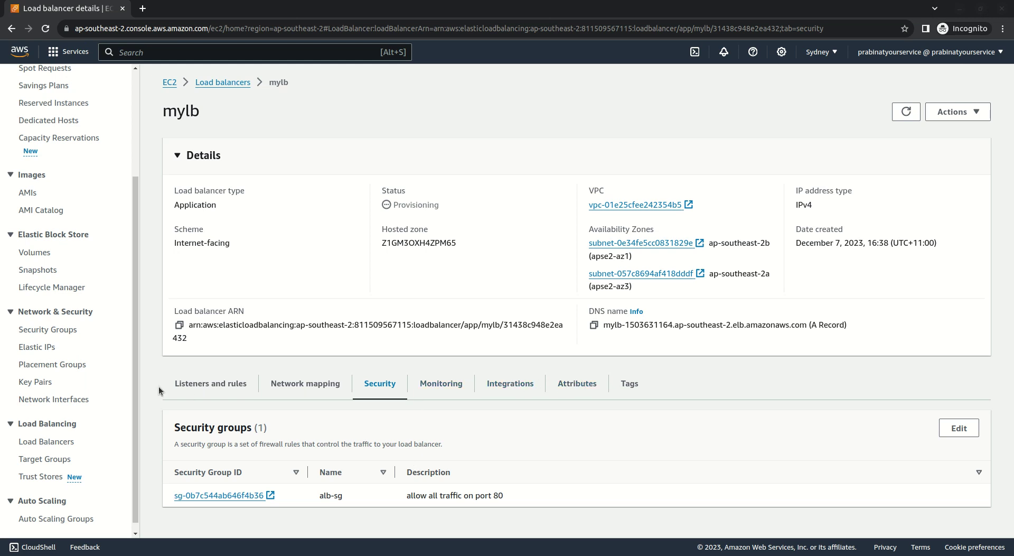
pyautogui.click(206, 385)
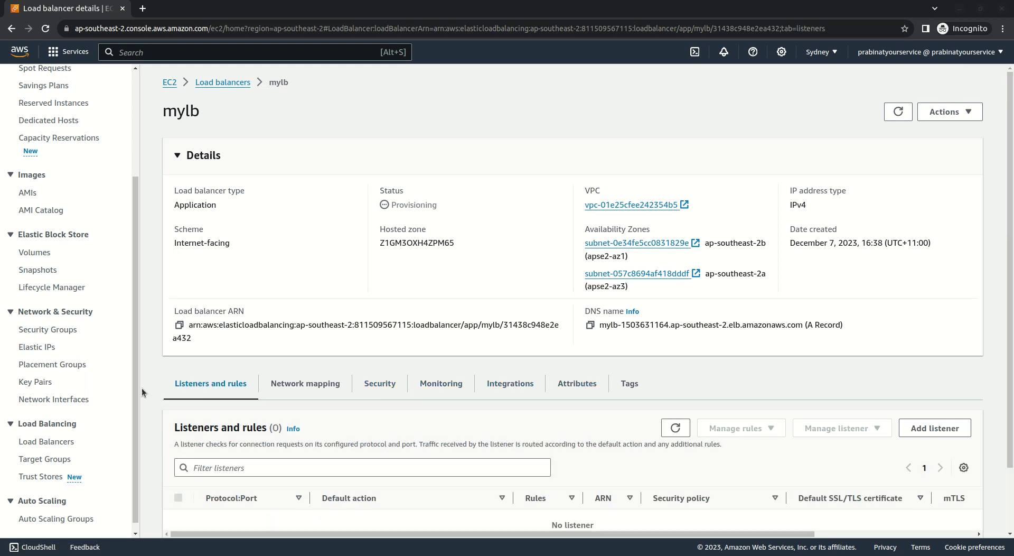
pyautogui.scroll(-2, 143, 401)
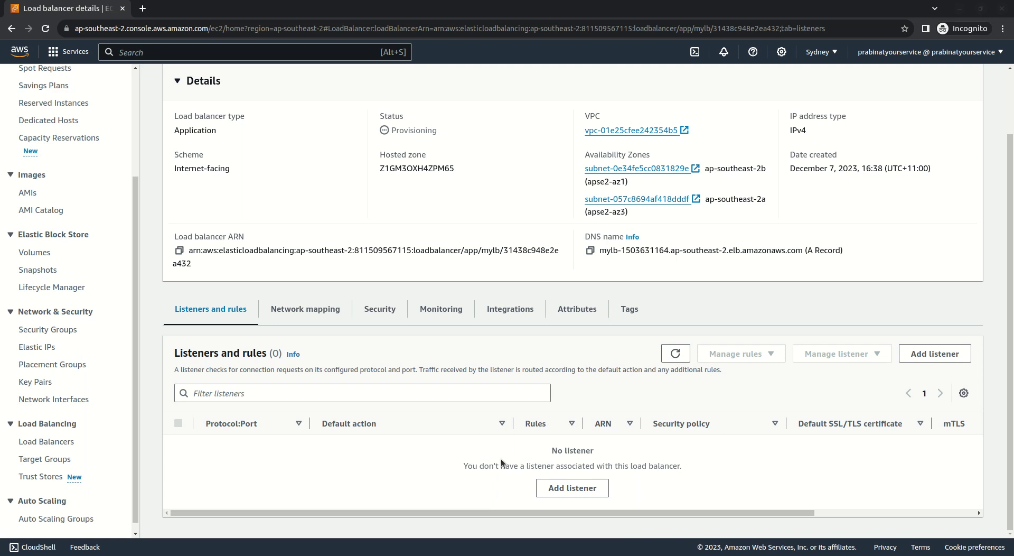
# Step: Switch to the terminal, assign the load balancer ARN to the lbarn variable again and clear the screen
pyautogui.hotkey('alt', 'Tab')
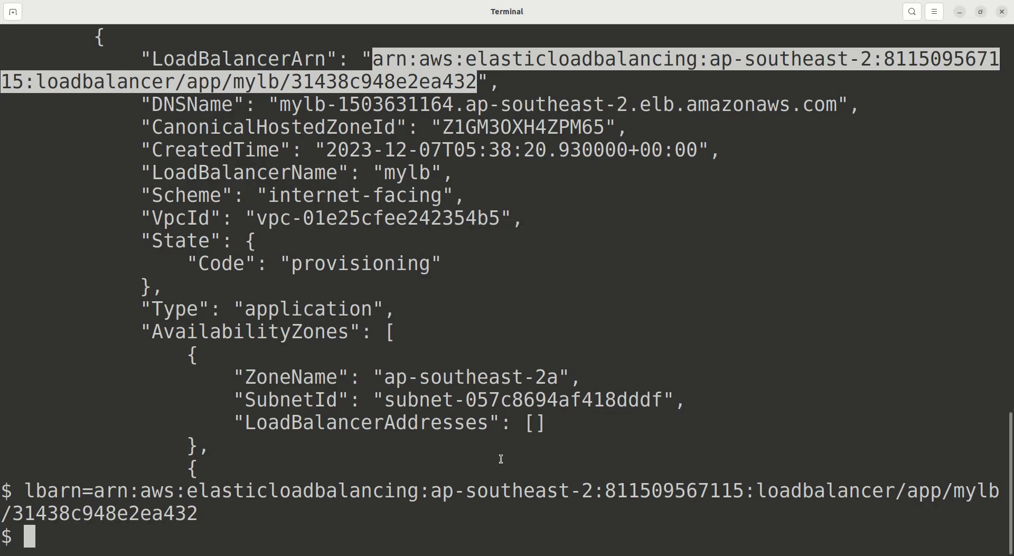
pyautogui.write('clear')
pyautogui.press('Return')
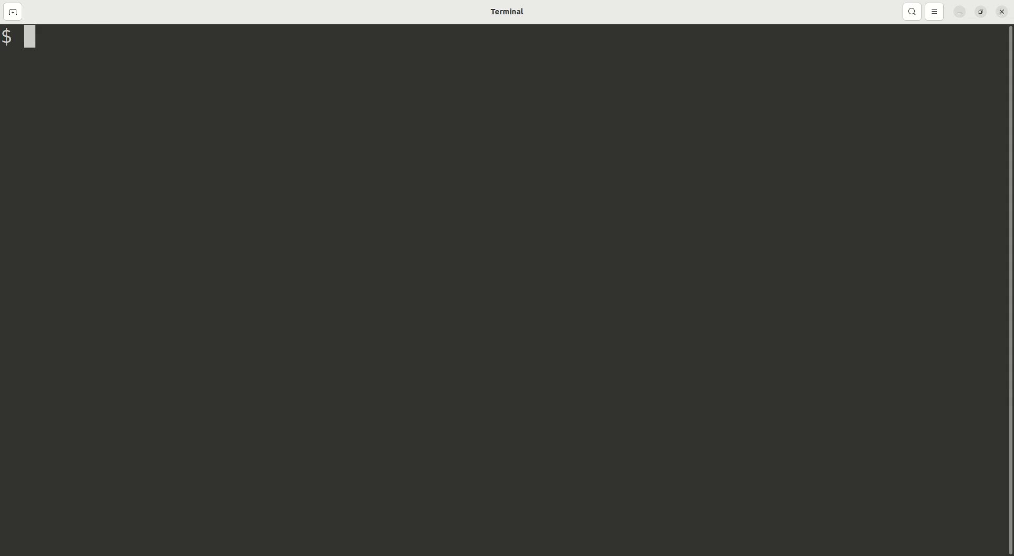
pyautogui.write('lbarn=arn:aws:elasticloadbalancing:ap-southeast-2:811509567115:loadbalancer/app/mylb/31438c948e2ea432')
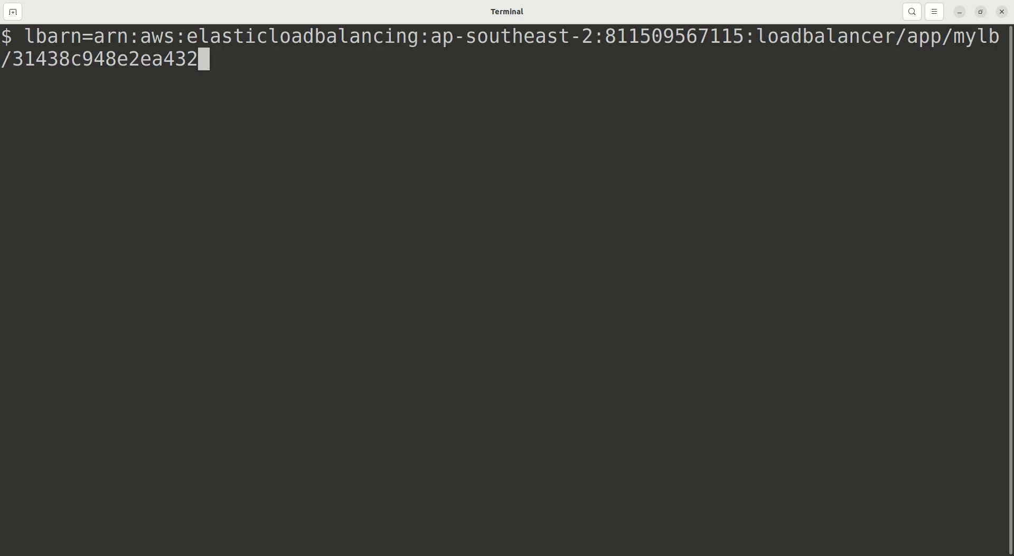
pyautogui.press('Return')
pyautogui.hotkey('ctrl', 'l')
pyautogui.write('c')
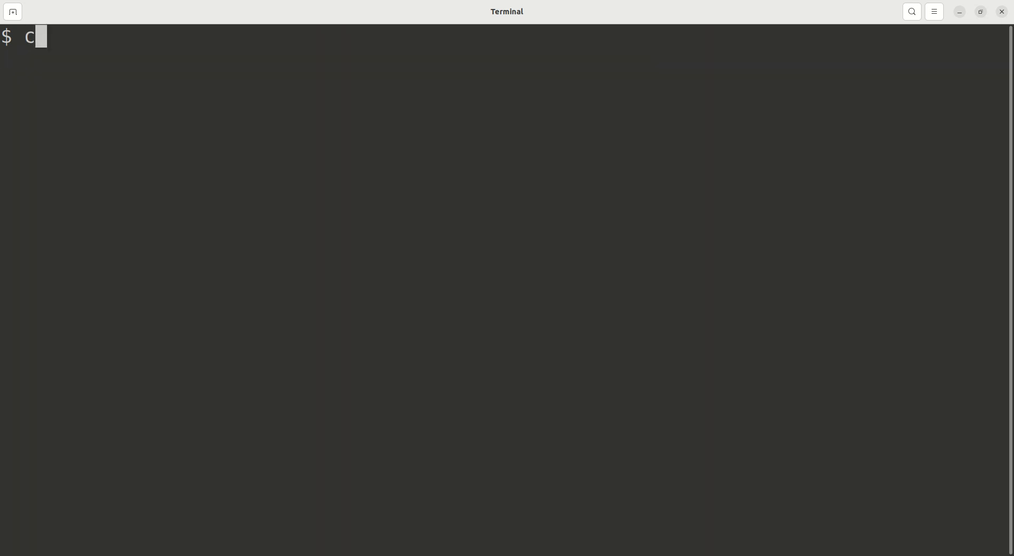
pyautogui.write('aws')
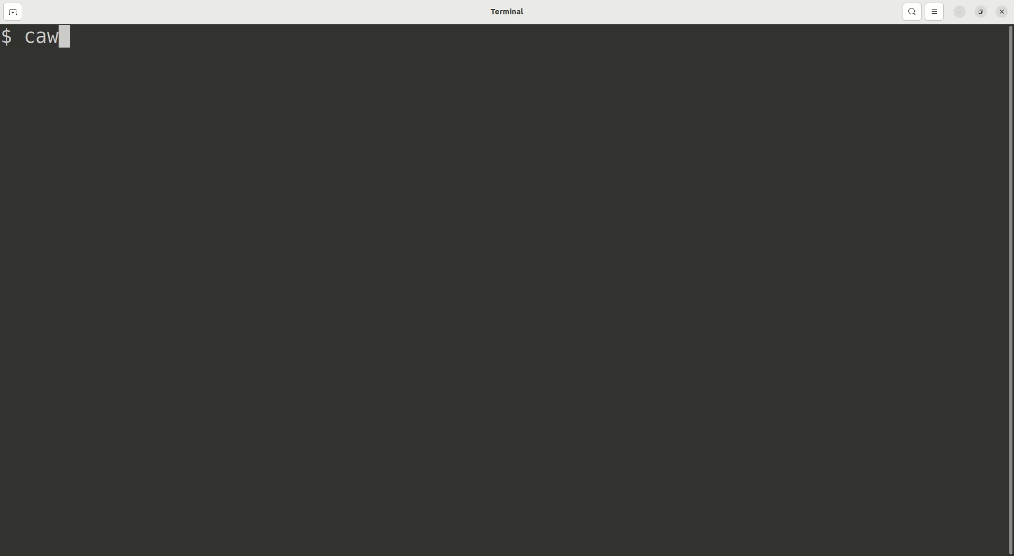
pyautogui.press('BackSpace')
pyautogui.press('BackSpace')
pyautogui.press('BackSpace')
pyautogui.press('BackSpace')
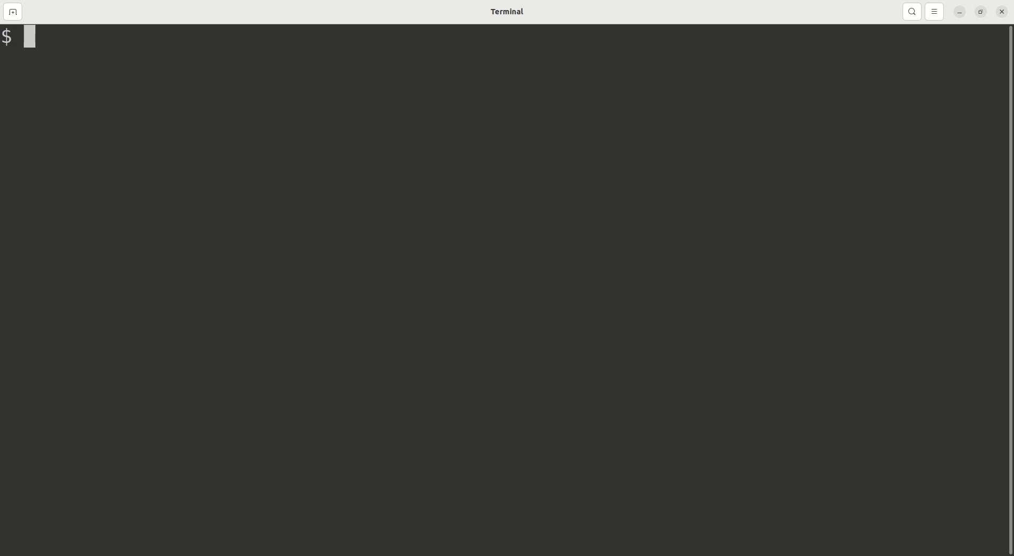
# Step: Start a new command line with aws elbv2 create-listener
pyautogui.write('aws elb')
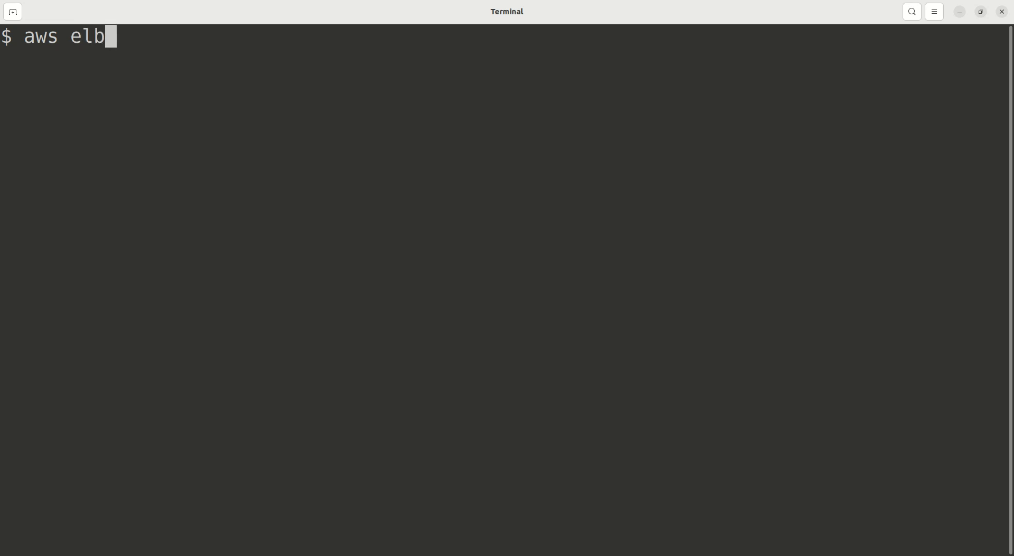
pyautogui.write('v2')
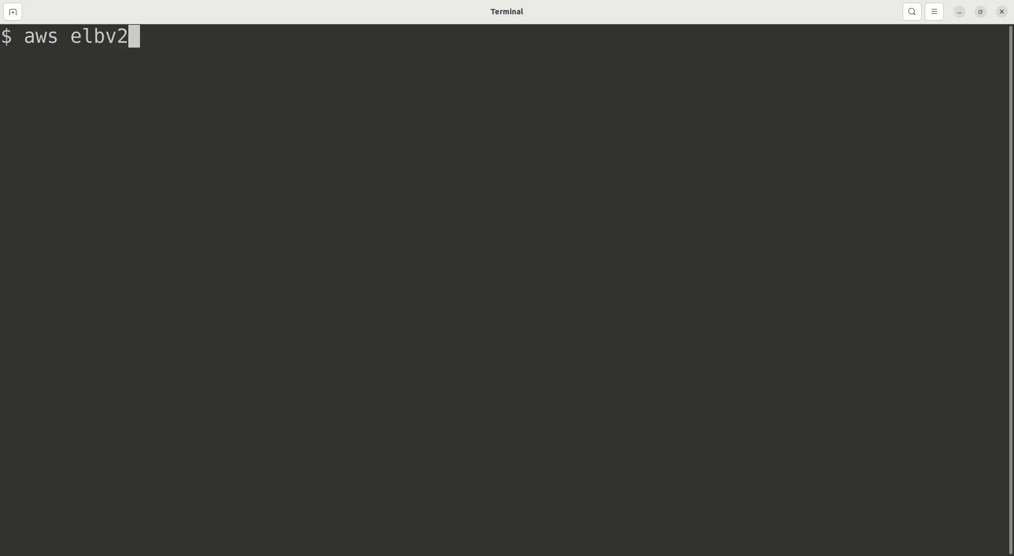
pyautogui.write(' create-')
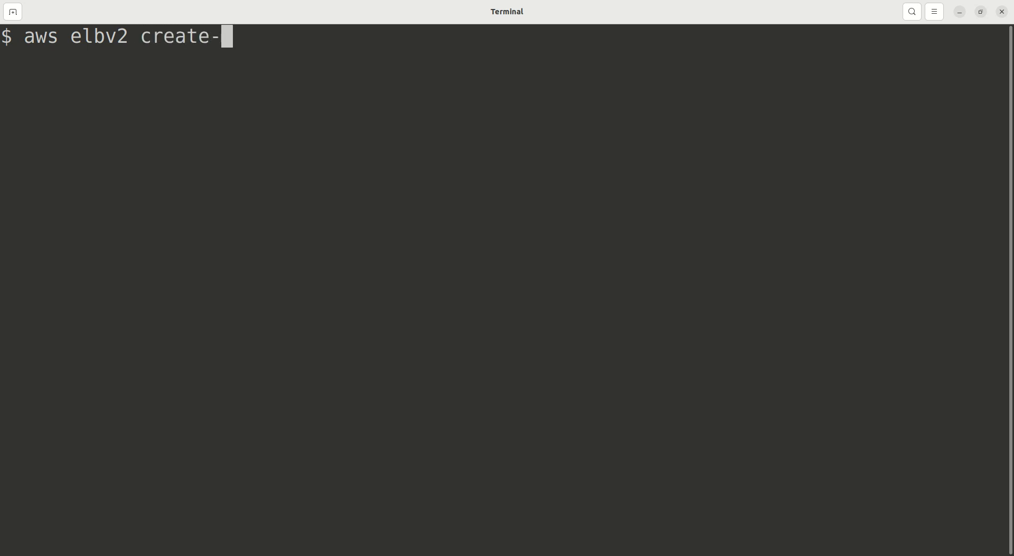
pyautogui.write('li')
pyautogui.press('Tab')
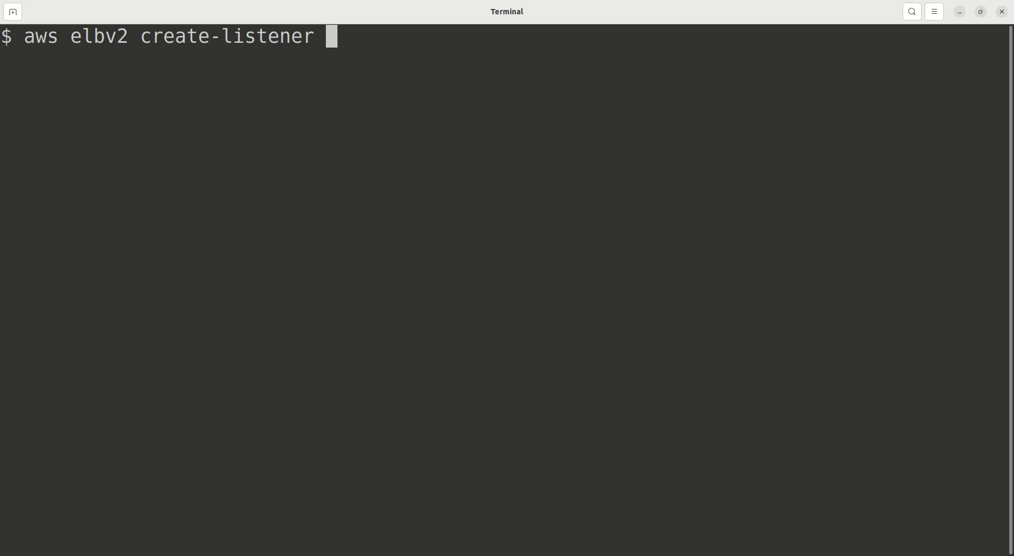
# Step: Add the --load-balancer-arn option to the create-listener command with the variable $lbarn as its value
pyautogui.write('--')
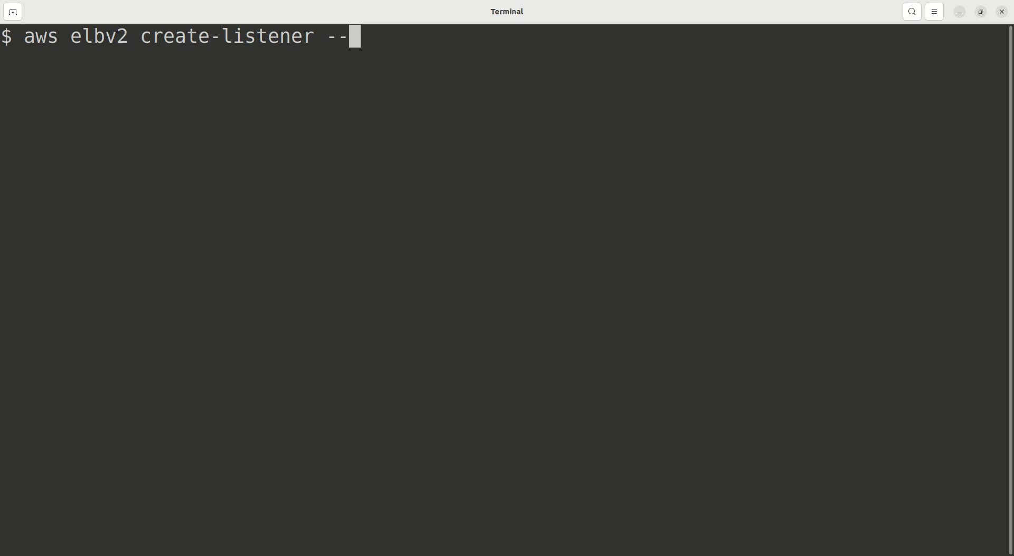
pyautogui.write('app')
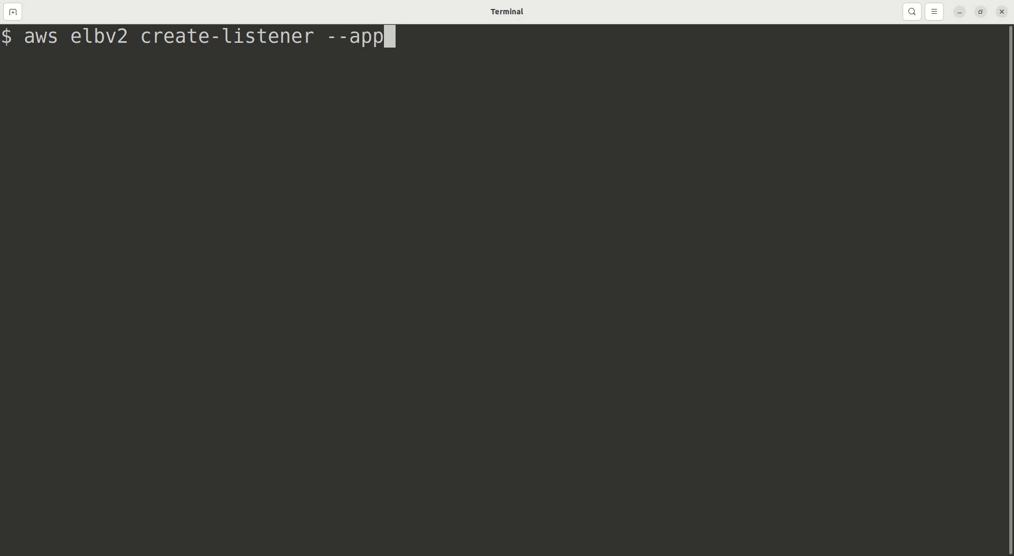
pyautogui.press('BackSpace')
pyautogui.press('BackSpace')
pyautogui.press('BackSpace')
pyautogui.write('l')
pyautogui.press('Tab')
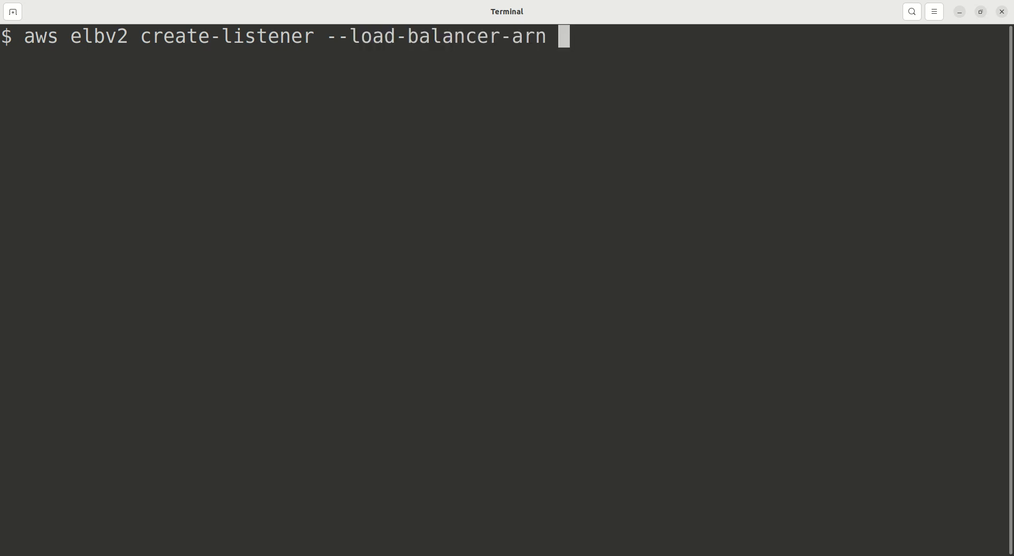
pyautogui.write('$')
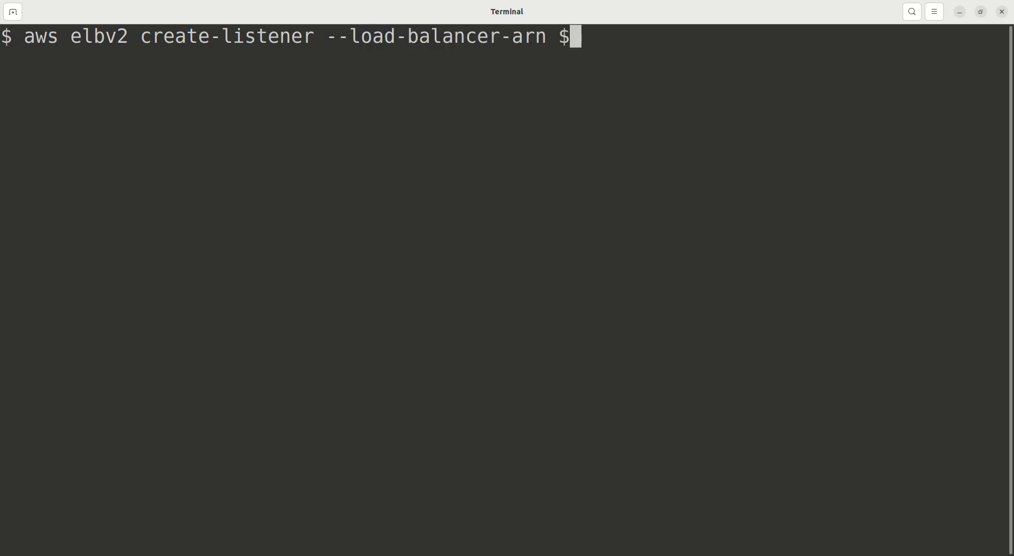
pyautogui.write('lbarm')
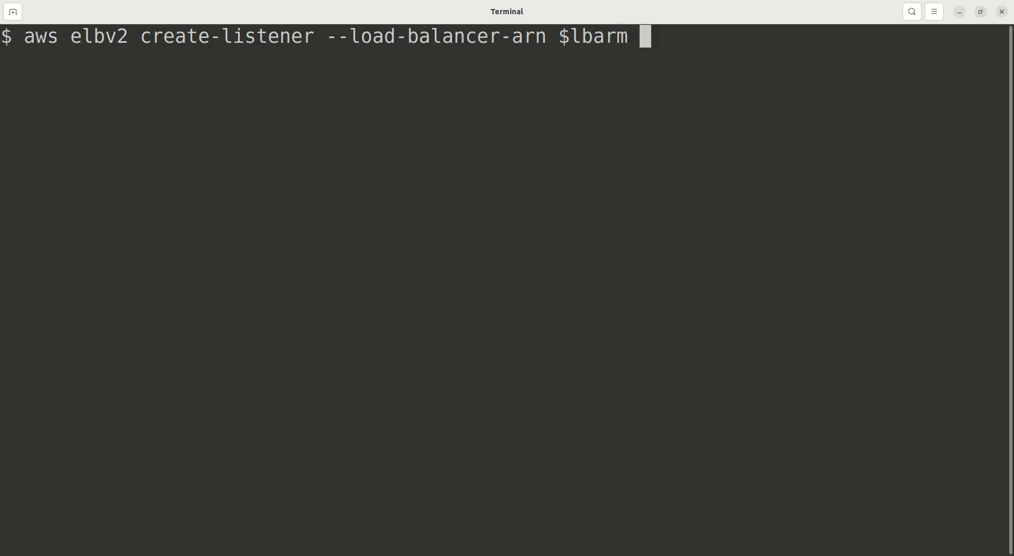
pyautogui.press('BackSpace')
pyautogui.press('BackSpace')
pyautogui.write('n --')
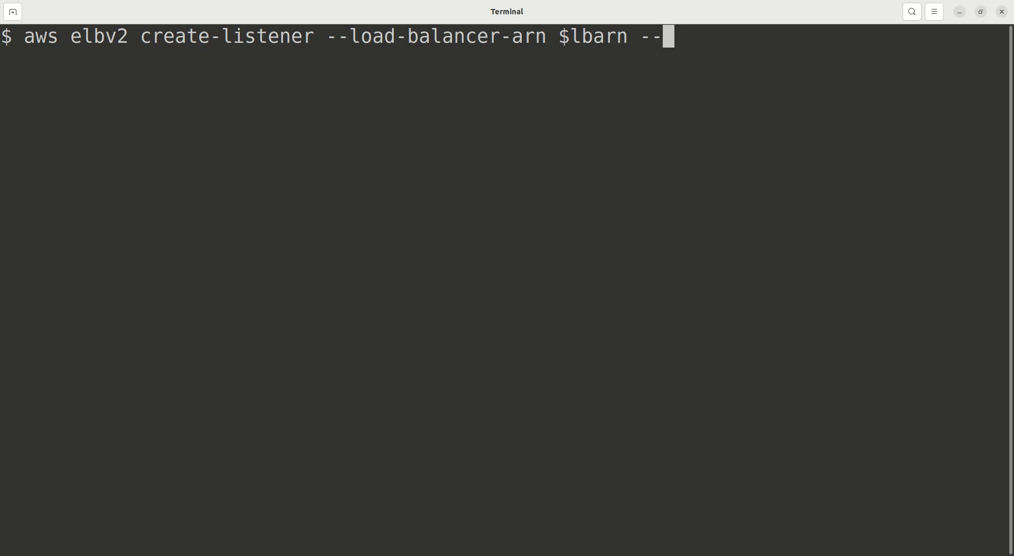
# Step: Add --protocol HTTP and --port 80 to the create-listener command
pyautogui.write('pro')
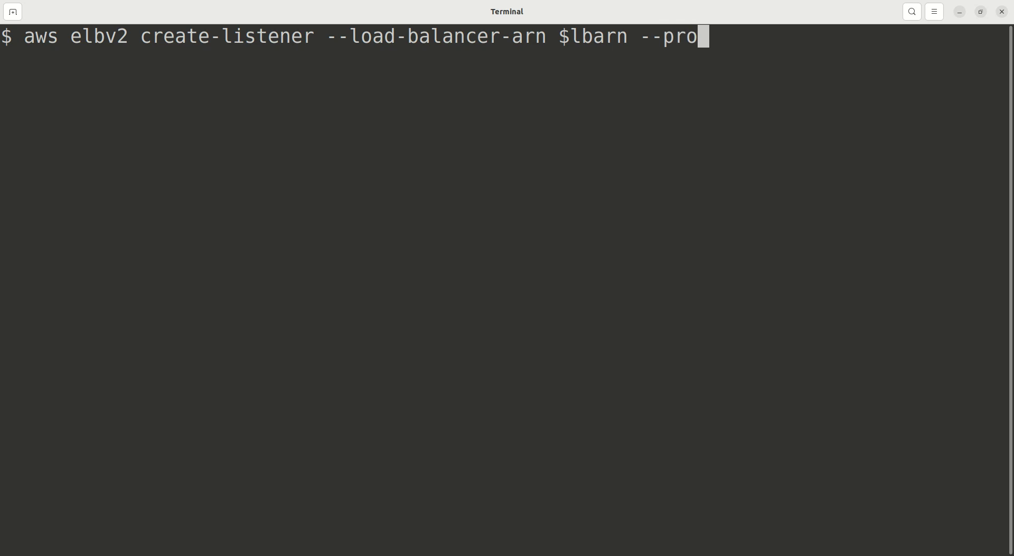
pyautogui.write('tocol ')
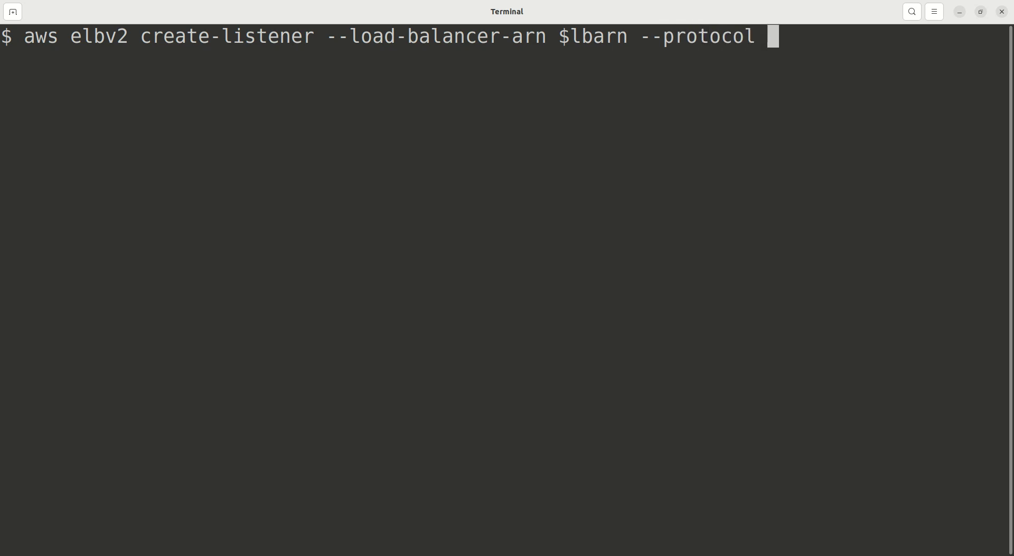
pyautogui.write('HTT')
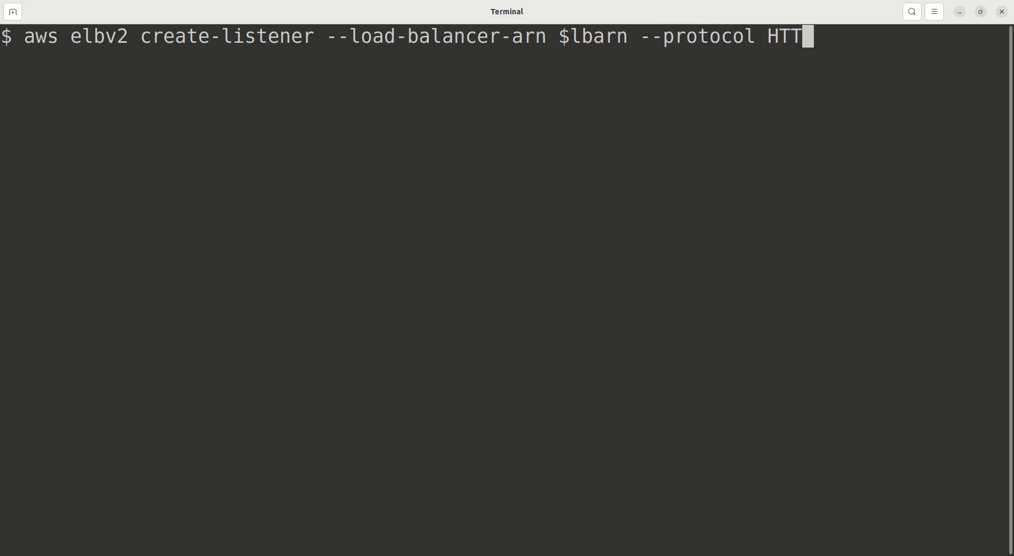
pyautogui.write('P ')
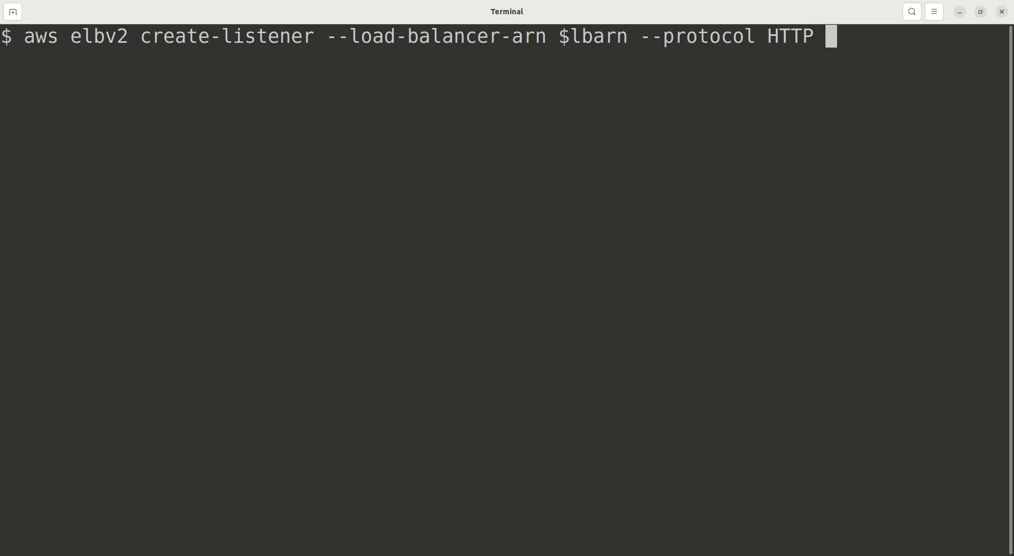
pyautogui.write('--port ')
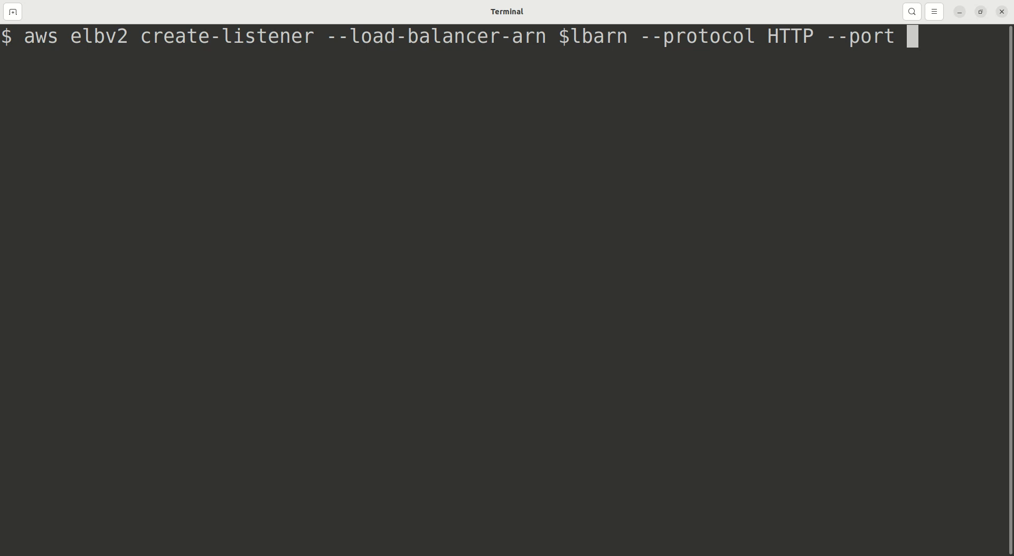
pyautogui.write('89')
pyautogui.press('BackSpace')
pyautogui.write('0 --ip')
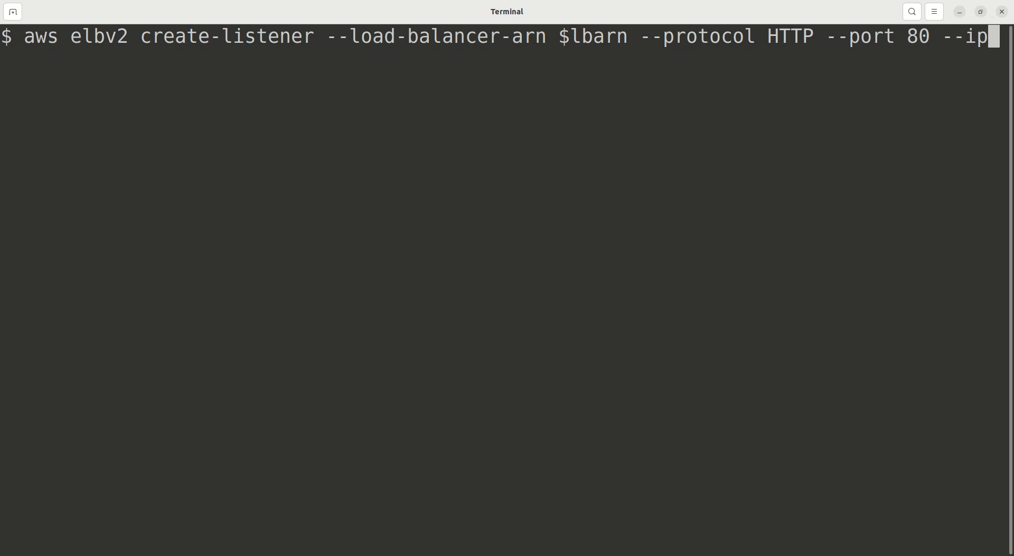
pyautogui.press('BackSpace')
pyautogui.press('BackSpace')
pyautogui.press('BackSpace')
pyautogui.press('BackSpace')
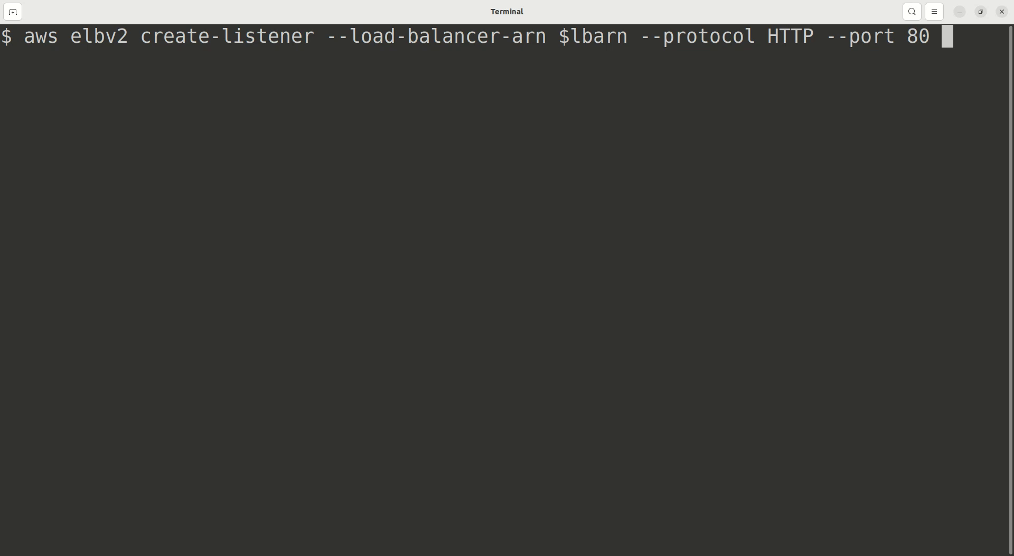
# Step: Add the --default-actions option to the create-listener command with the action Type=forward
pyautogui.write('--def')
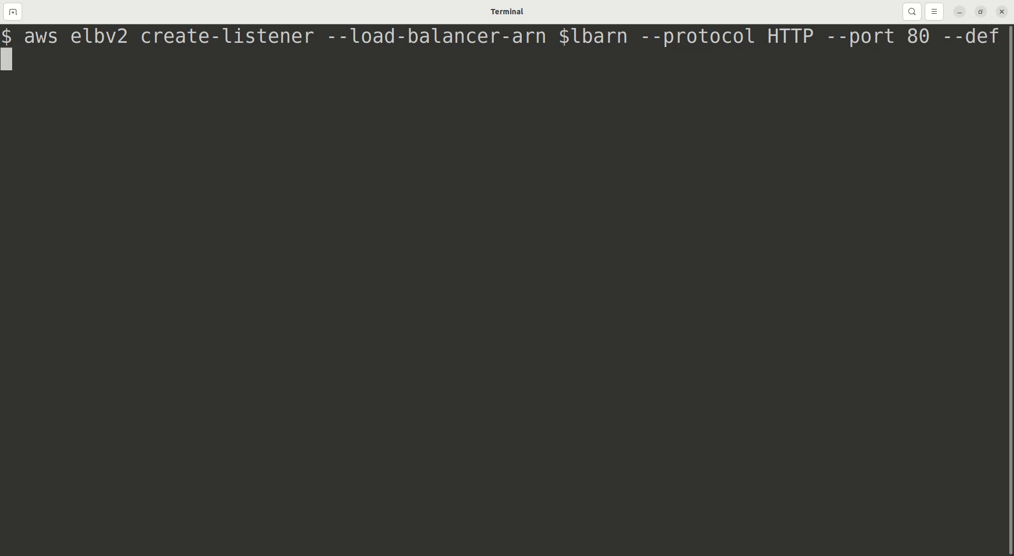
pyautogui.press('Tab')
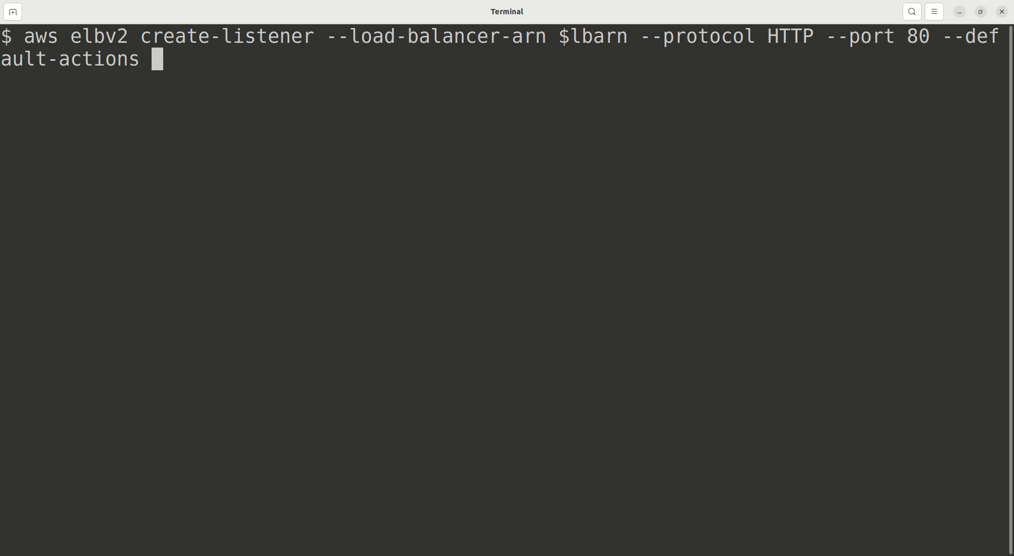
pyautogui.write('Type')
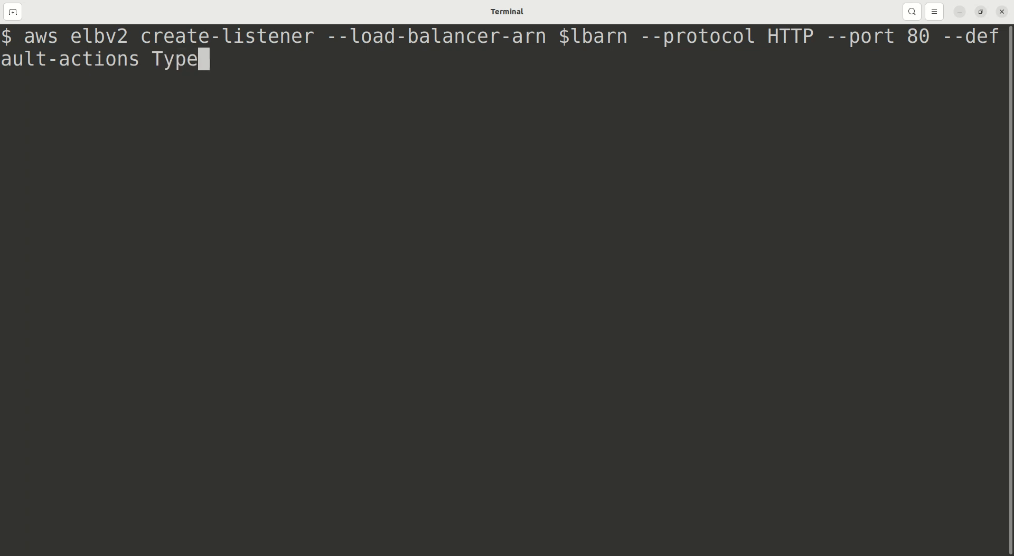
pyautogui.write('=')
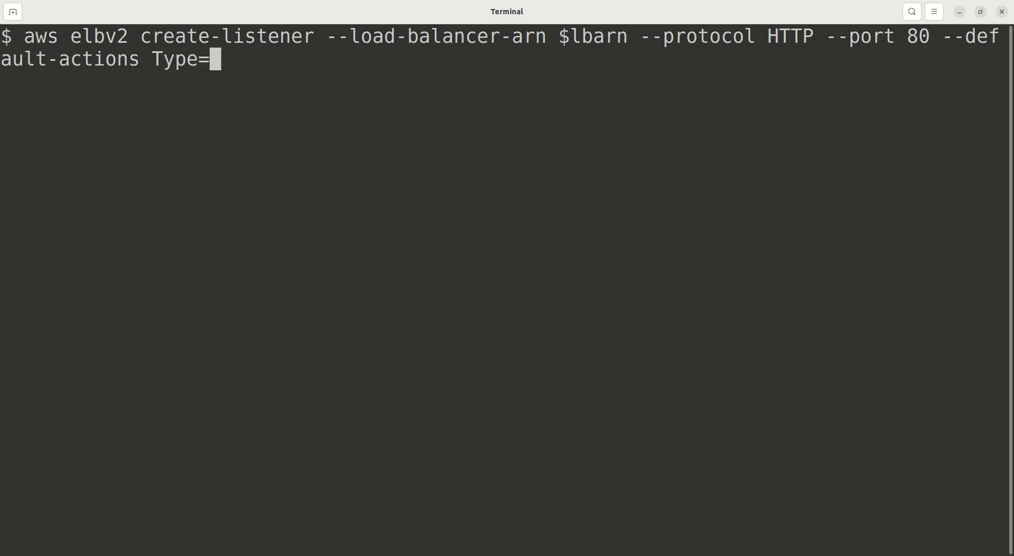
pyautogui.write('for')
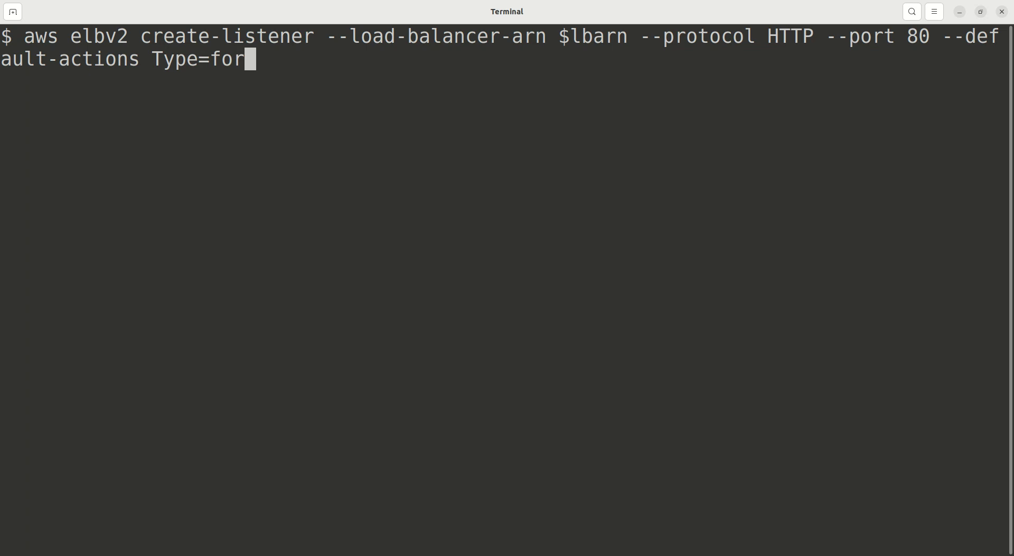
pyautogui.write('ward,')
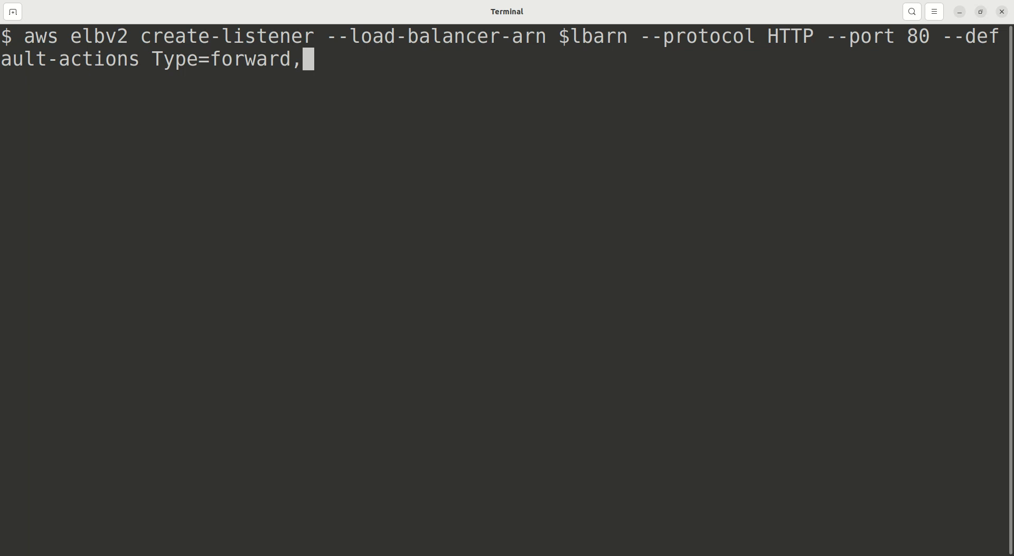
# Step: Complete the default action with TargetGroupArn set to the variable $targetGroupArn
pyautogui.write('TargetG')
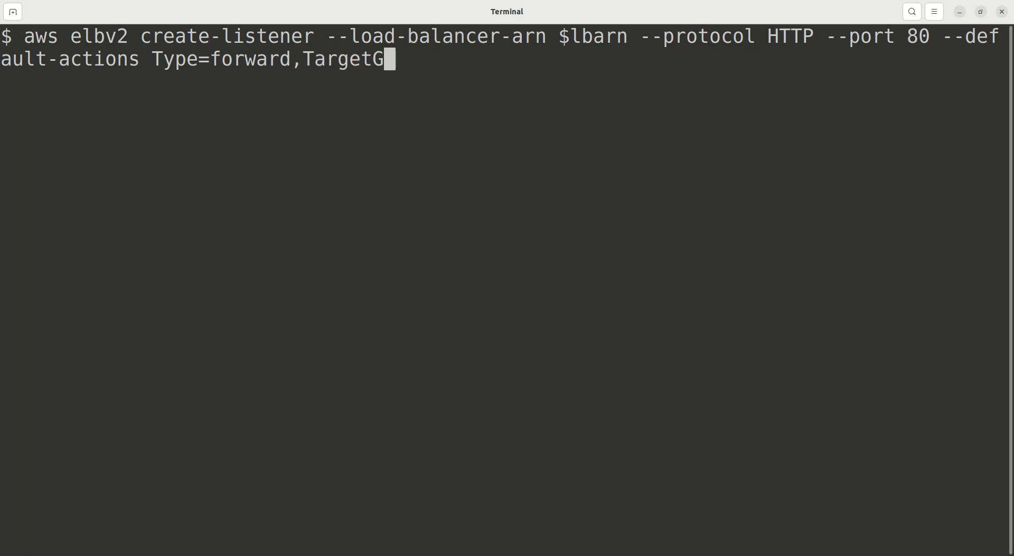
pyautogui.write('roupArn')
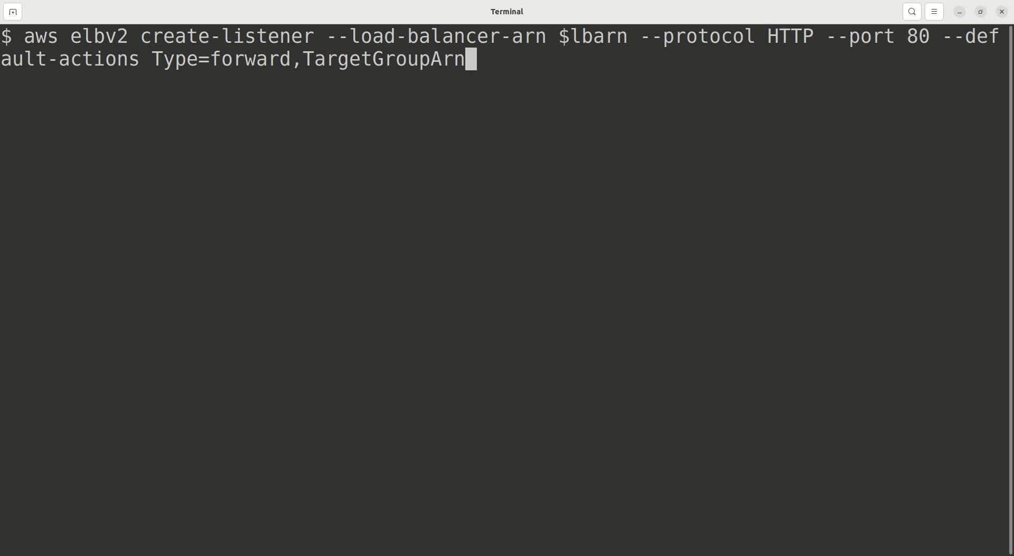
pyautogui.write('=$')
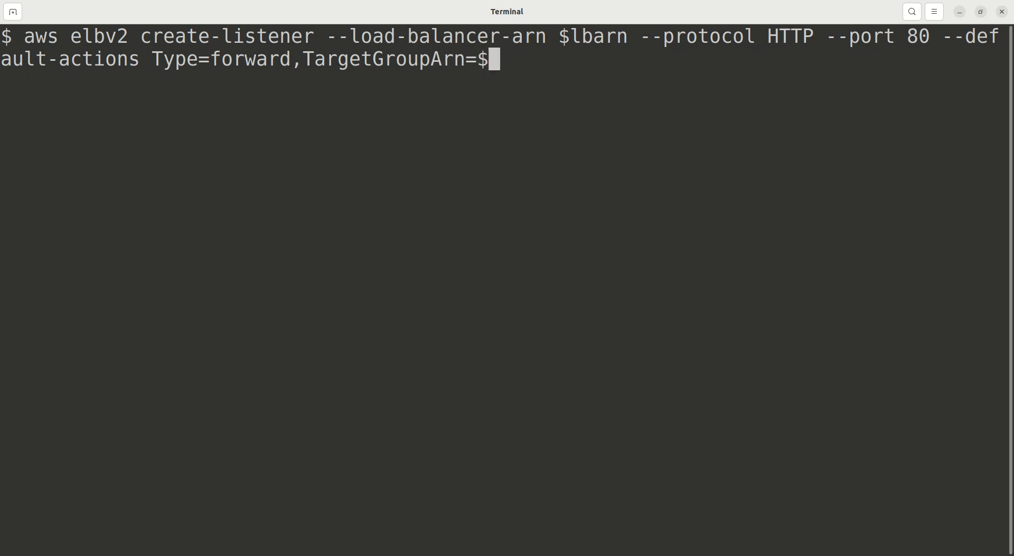
pyautogui.write('target')
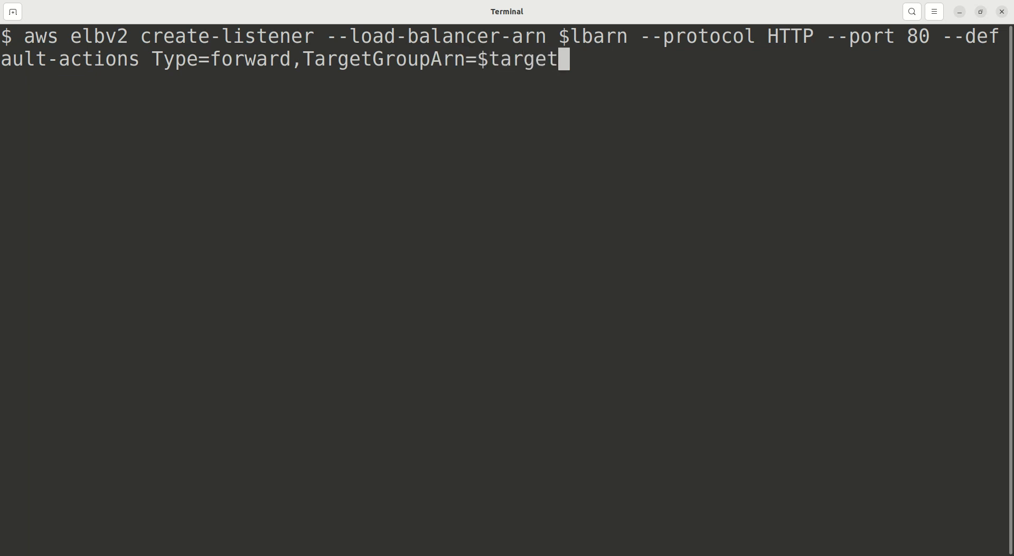
pyautogui.write('GroupArn')
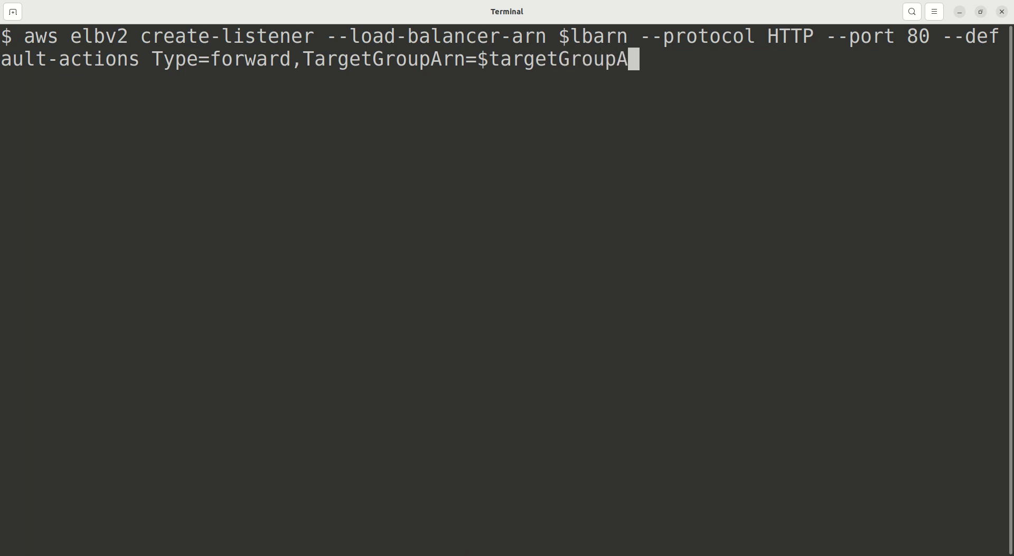
# Step: List the remaining create-listener options, run the command without adding any, and leave the output view
pyautogui.write(' --')
pyautogui.press('Tab')
pyautogui.press('Tab')
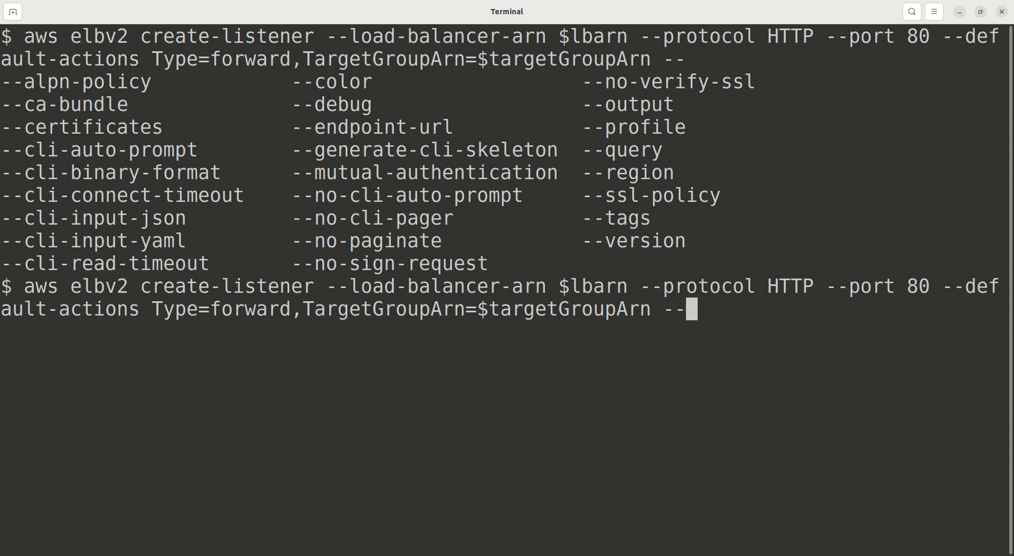
pyautogui.press('BackSpace')
pyautogui.press('BackSpace')
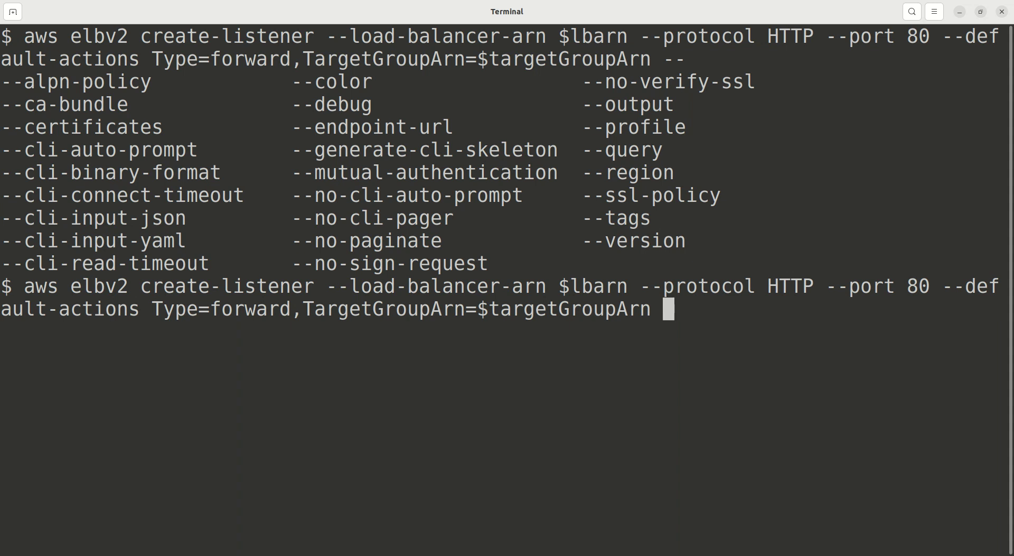
pyautogui.press('Return')
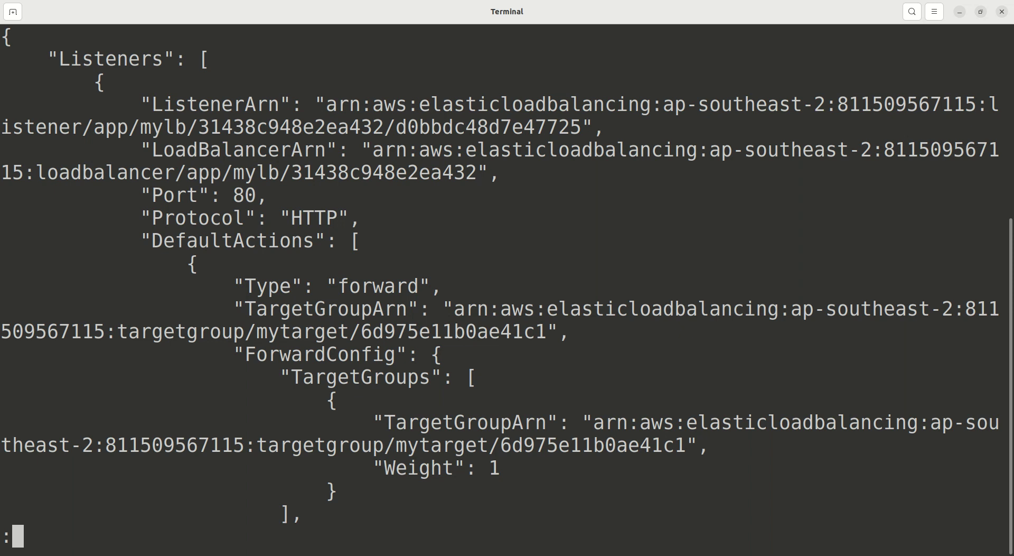
pyautogui.press('q')
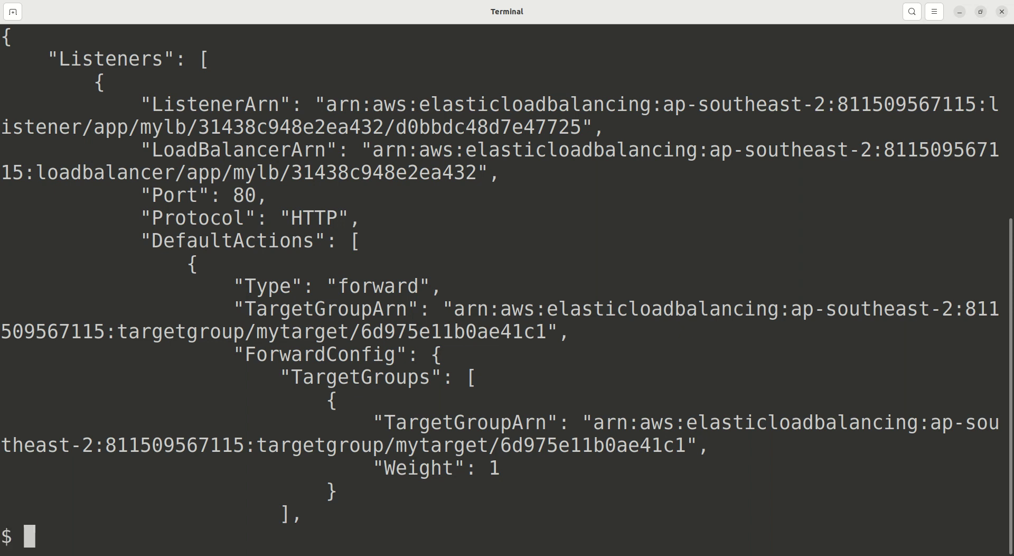
# Step: Switch to the AWS console in the browser and refresh the listeners and rules list of mylb
pyautogui.hotkey('alt', 'Tab')
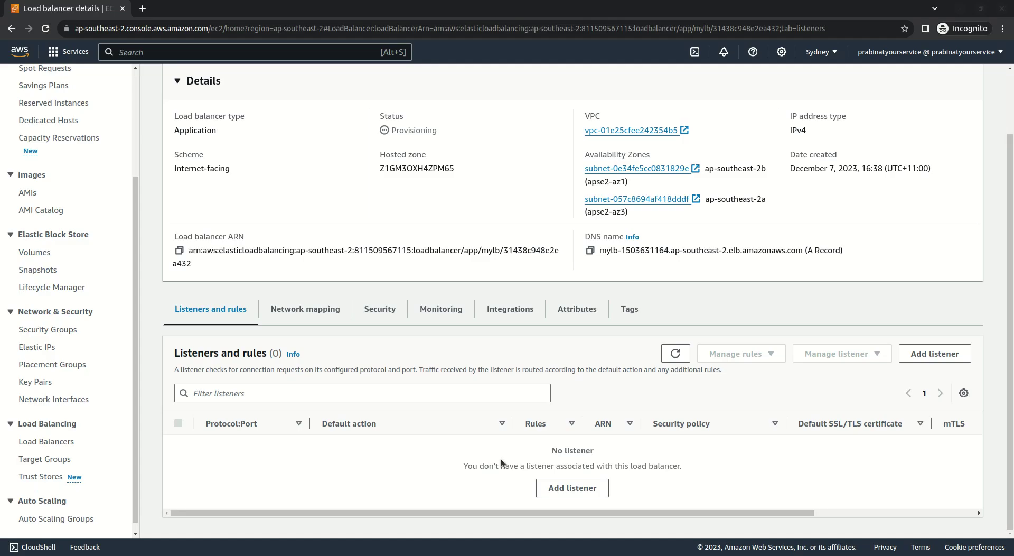
pyautogui.click(677, 355)
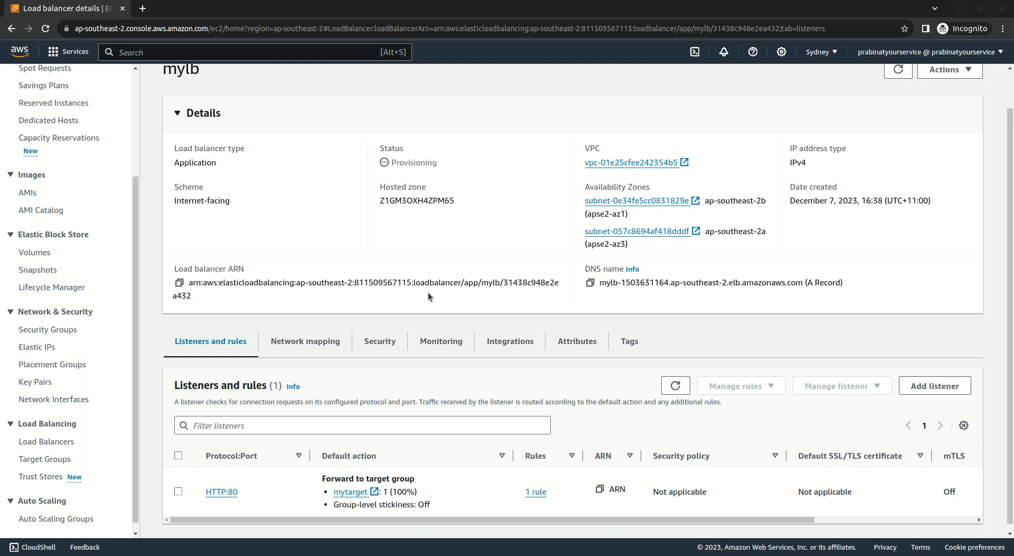
pyautogui.hotkey('alt', 'Tab')
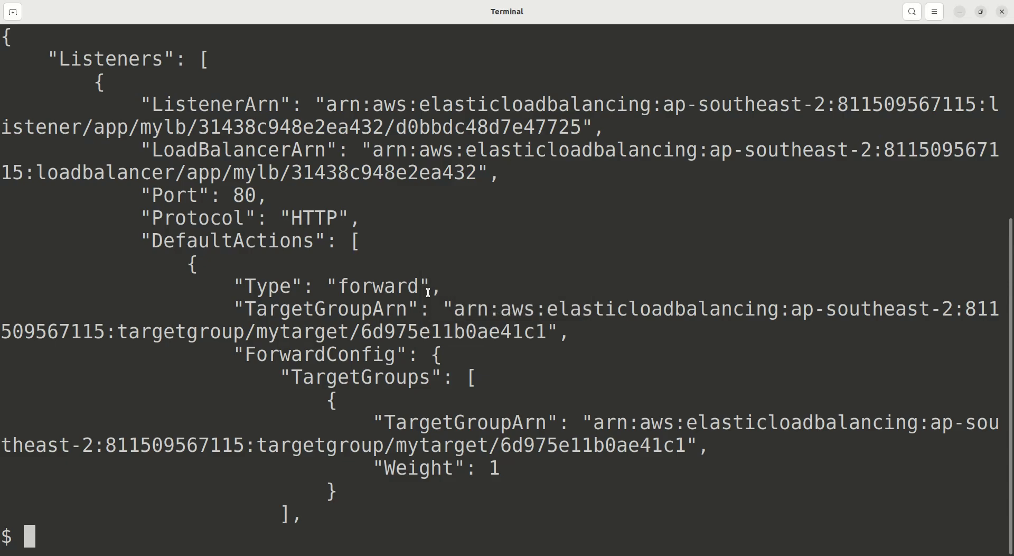
pyautogui.hotkey('alt', 'Tab')
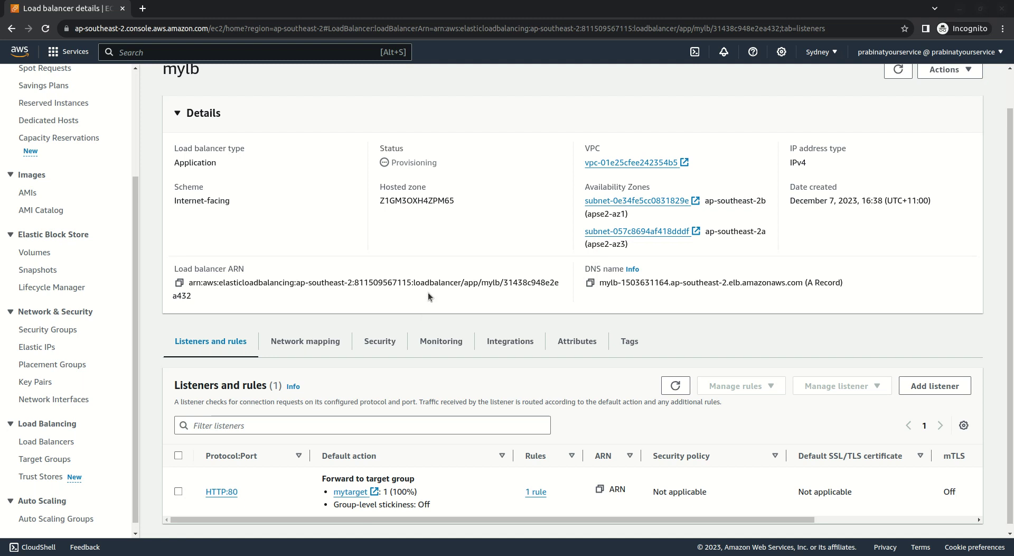
# Step: Search the AWS services for "ecs" and open Elastic Container Service
pyautogui.click(84, 52)
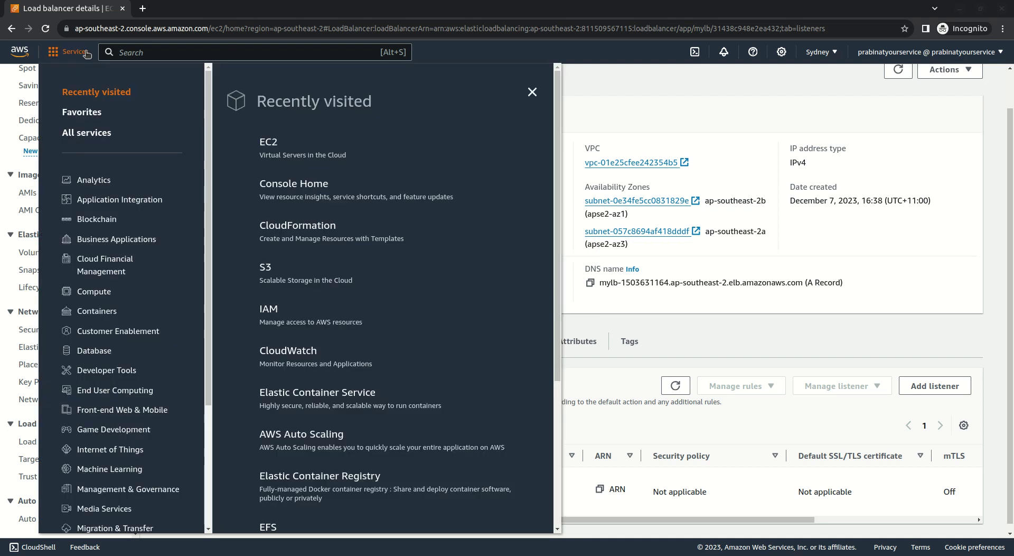
pyautogui.click(165, 48)
pyautogui.write('ecs')
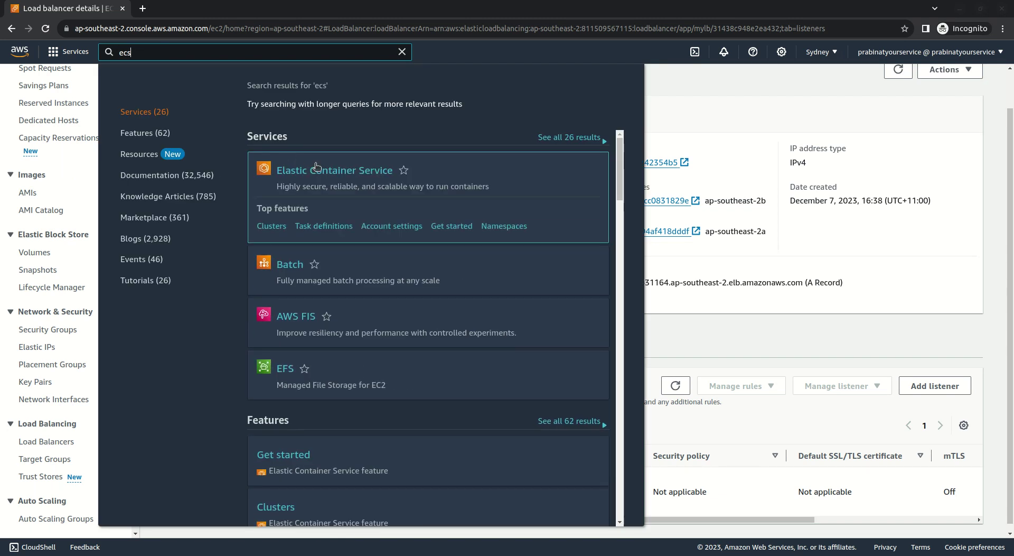
pyautogui.click(334, 170)
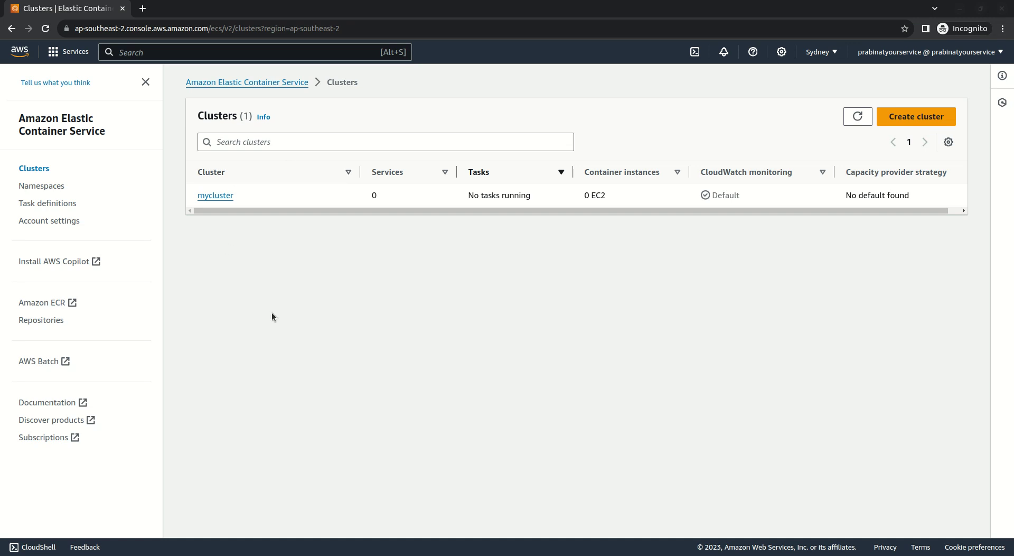
# Step: Check the services of mycluster and the revisions of the app task definition
pyautogui.click(222, 199)
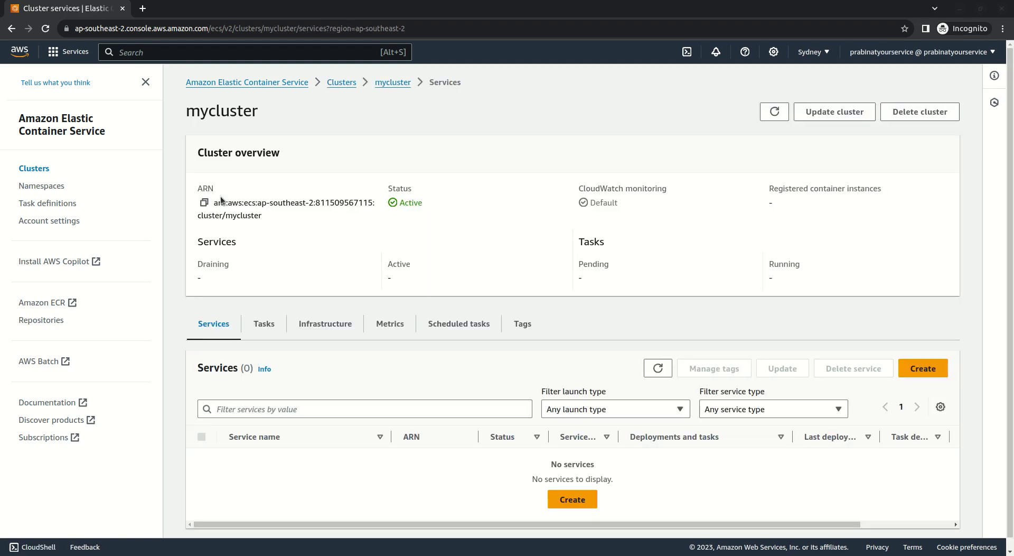
pyautogui.click(63, 206)
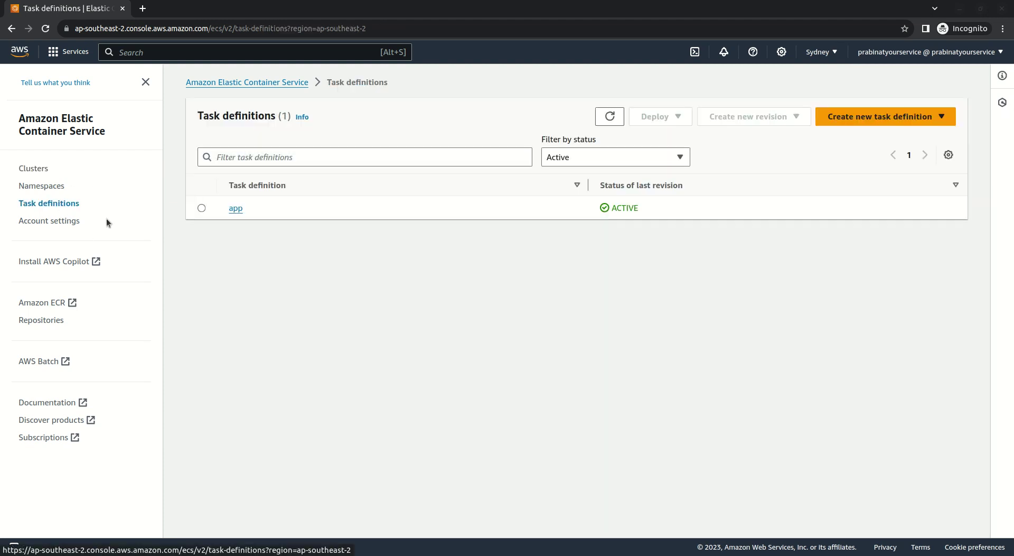
pyautogui.click(236, 208)
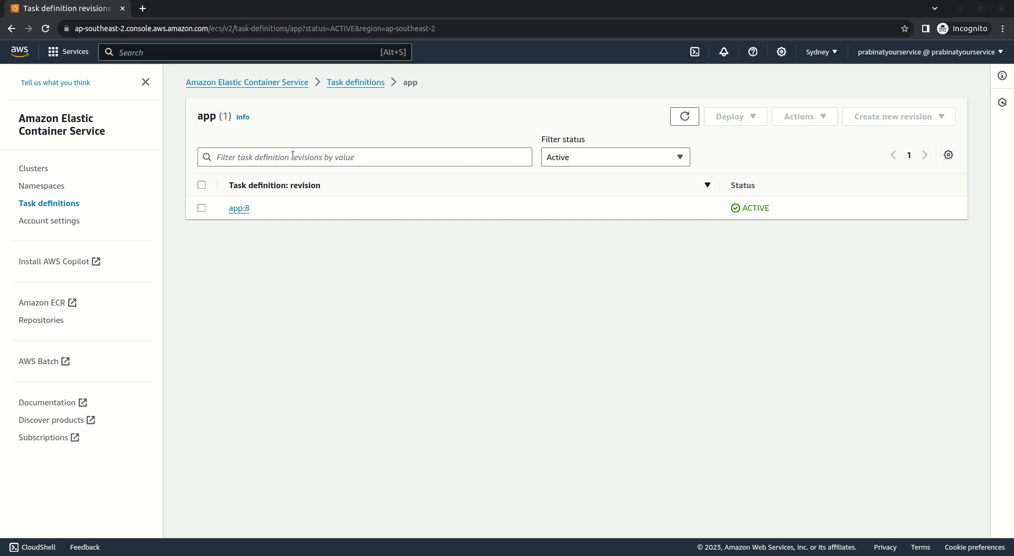
# Step: Go back to the clusters, open mycluster and start creating a service in it
pyautogui.click(35, 169)
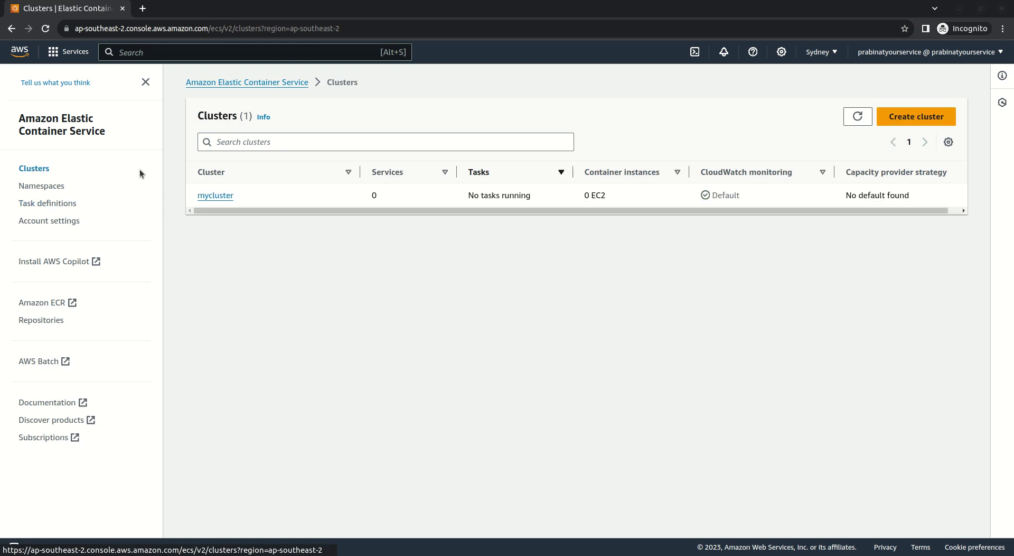
pyautogui.click(215, 196)
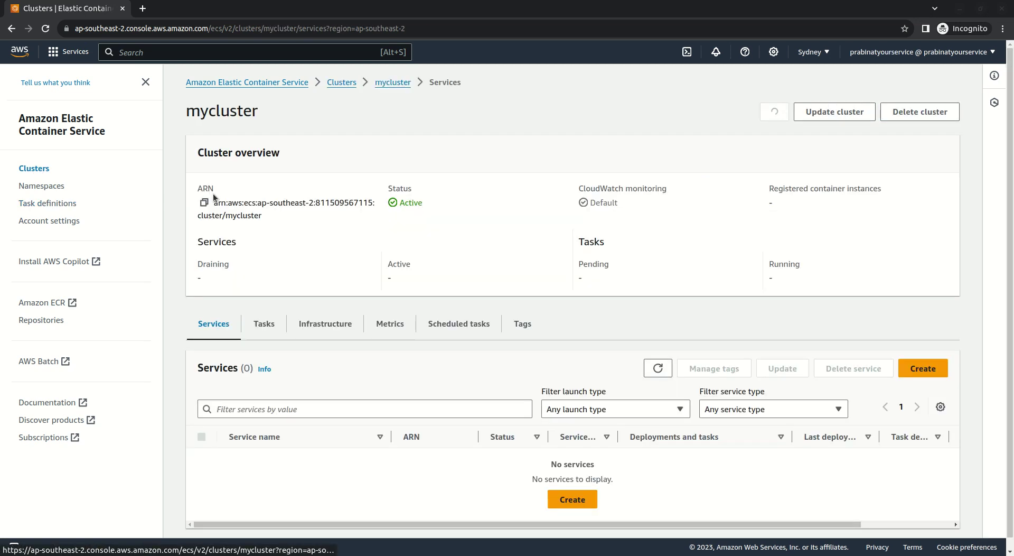
pyautogui.scroll(-1, 279, 245)
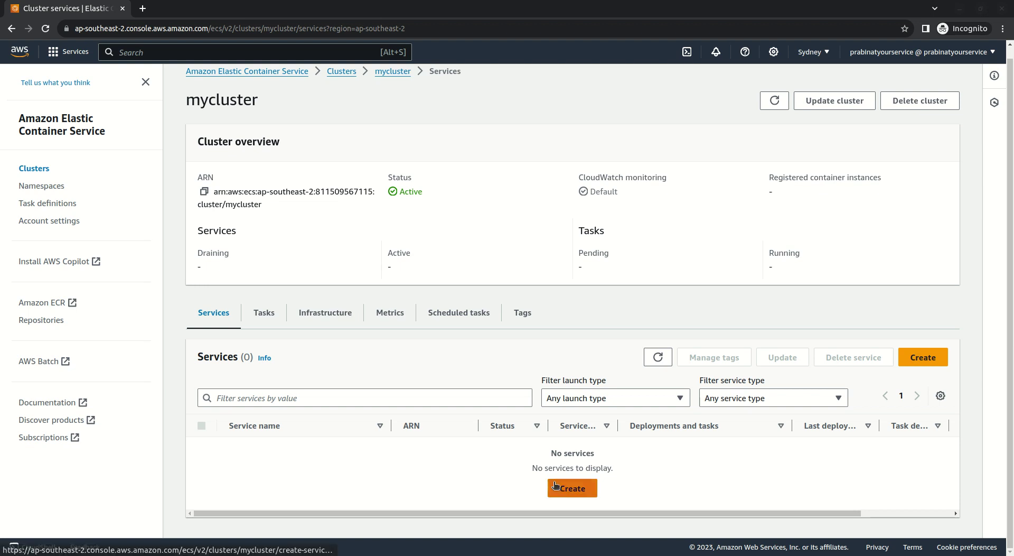
pyautogui.click(573, 487)
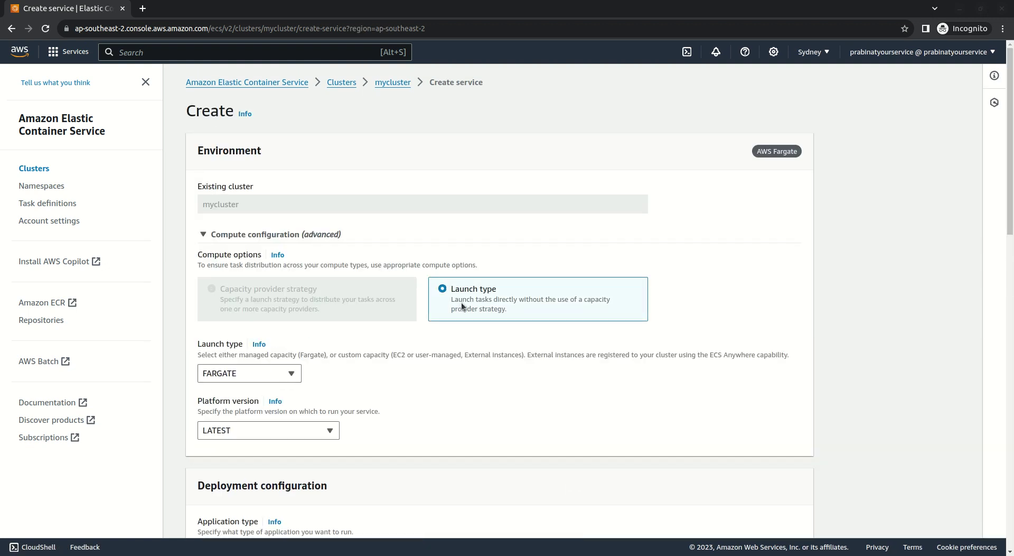
# Step: Choose the task definition family app for the new service and name the service app
pyautogui.scroll(-7, 461, 302)
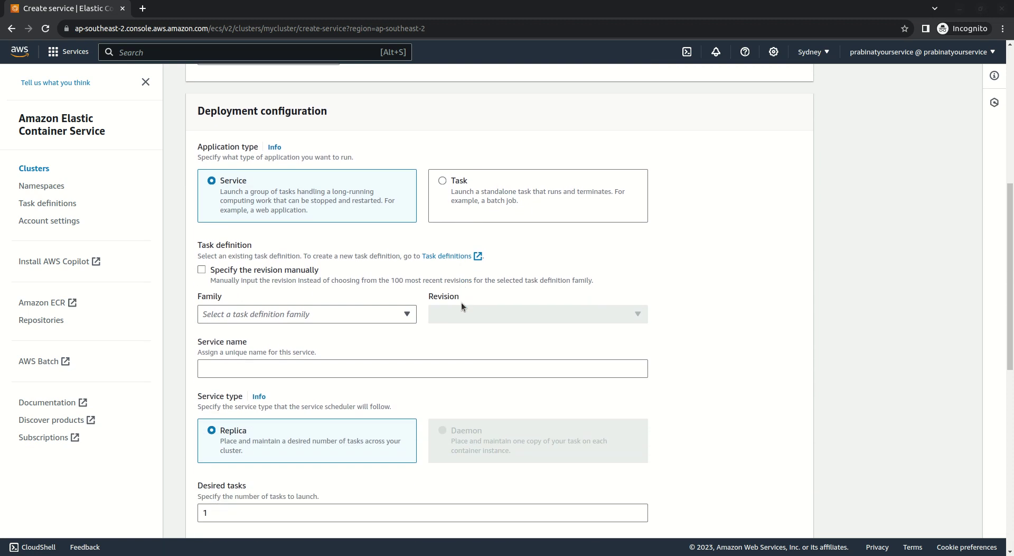
pyautogui.scroll(-1, 461, 306)
pyautogui.click(387, 285)
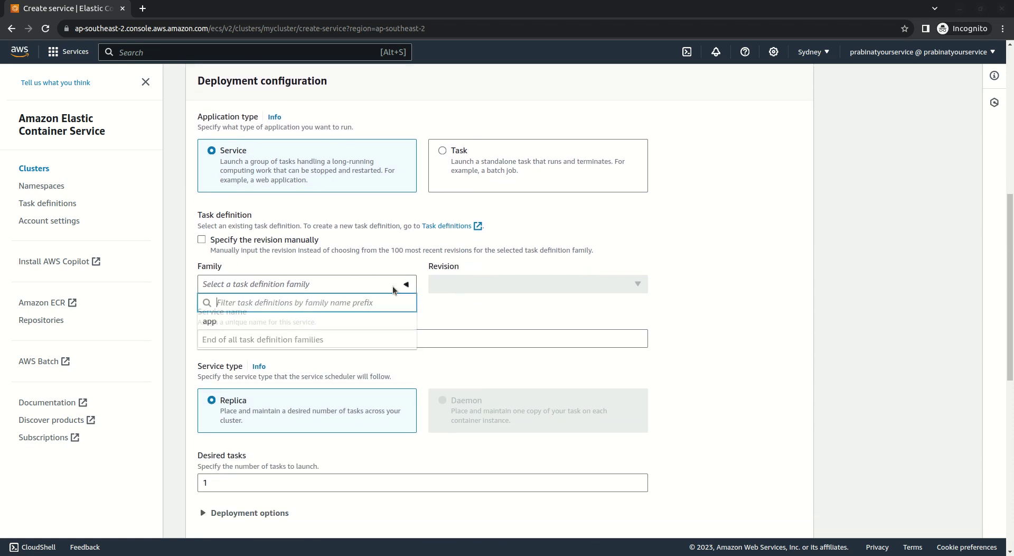
pyautogui.click(339, 323)
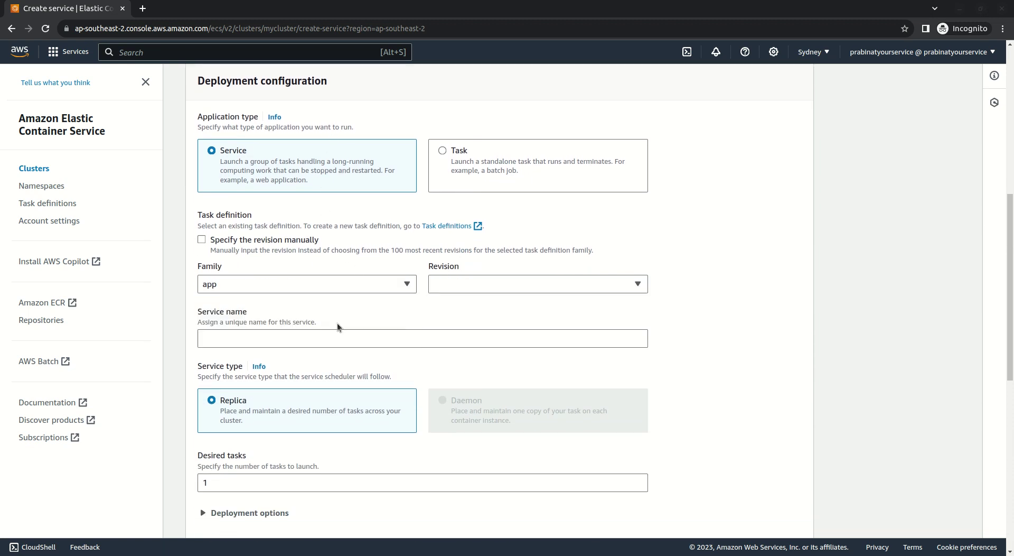
pyautogui.click(361, 337)
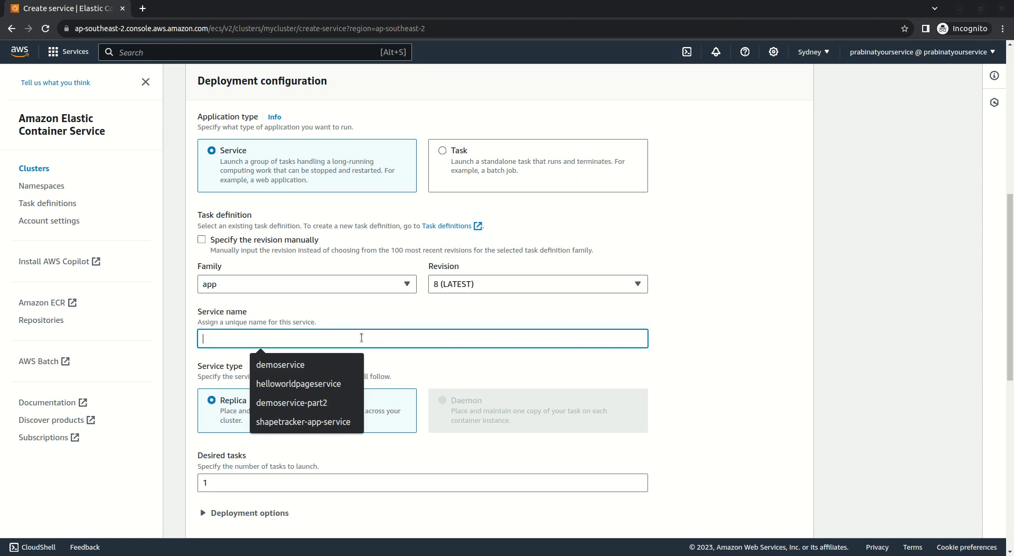
pyautogui.write('app')
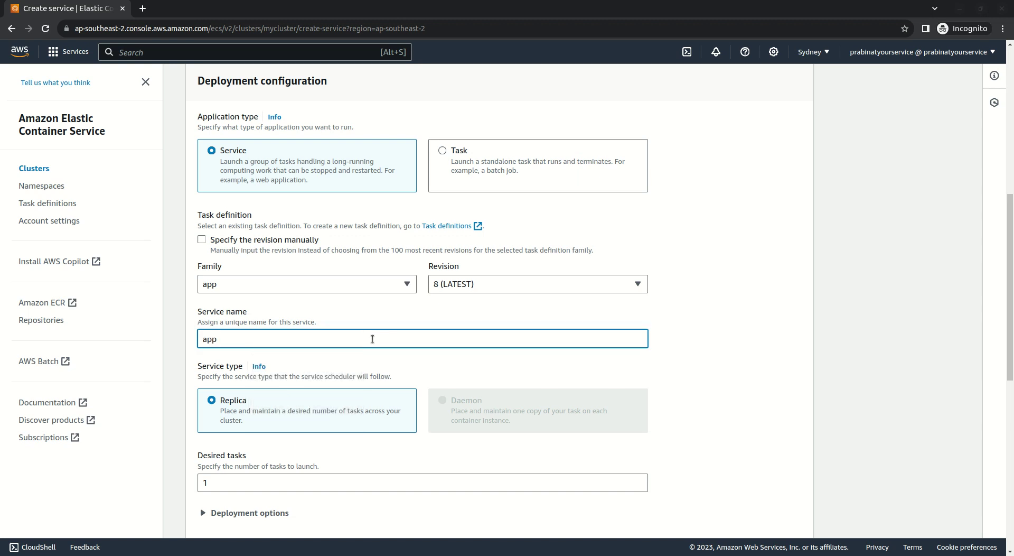
pyautogui.scroll(-3, 721, 388)
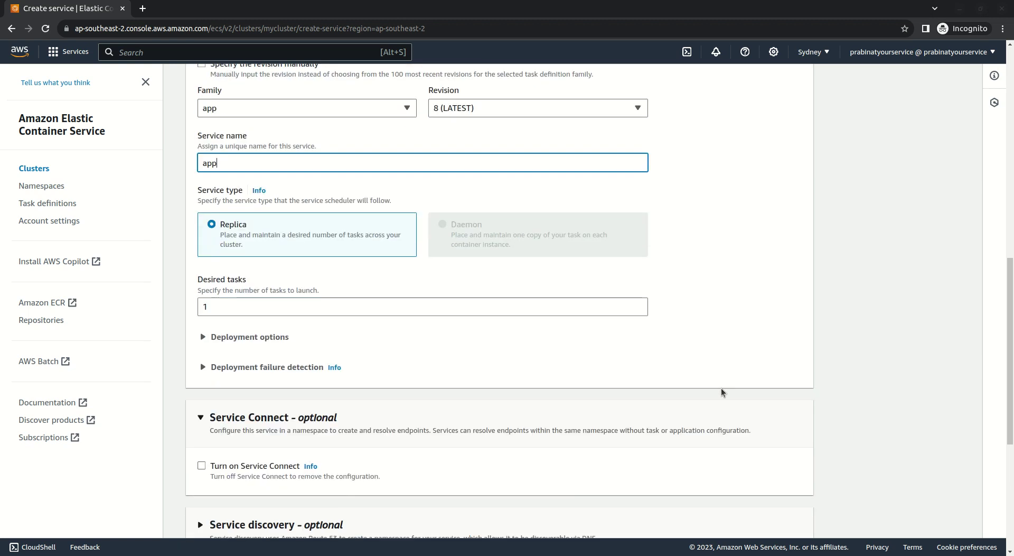
# Step: Select the VPC vpc-01e25cfee242354b5 with its two public subnets in the service's networking settings
pyautogui.click(224, 306)
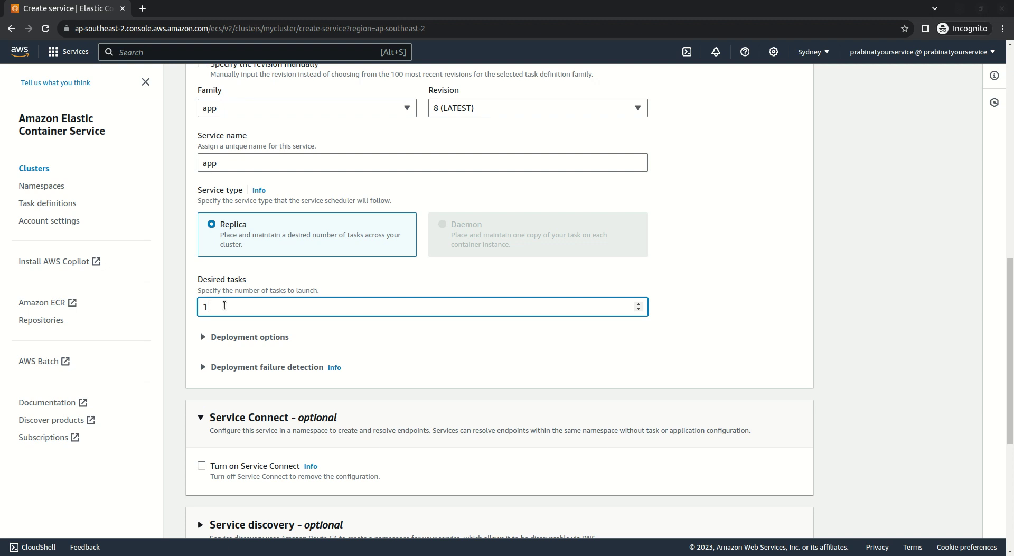
pyautogui.scroll(-3, 407, 360)
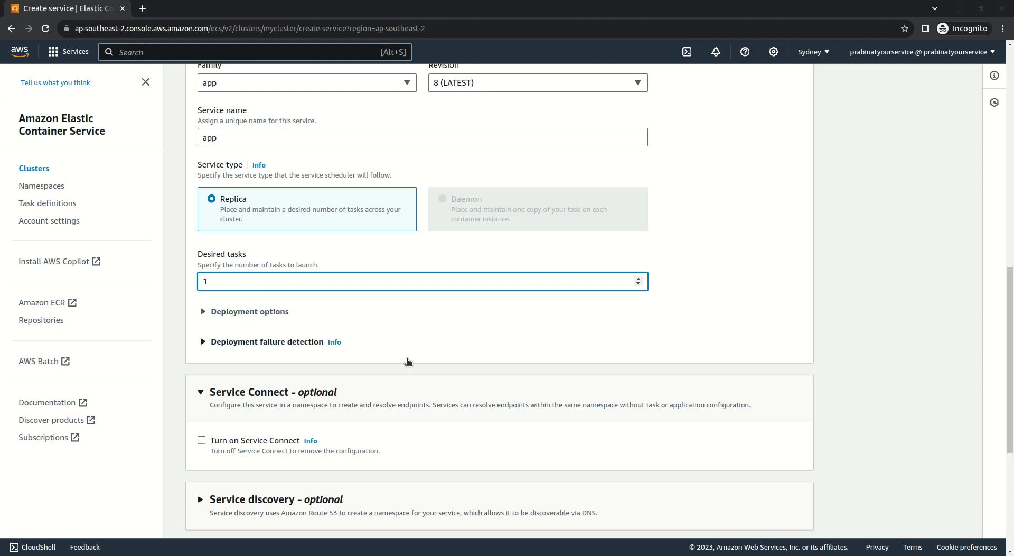
pyautogui.scroll(-2, 408, 361)
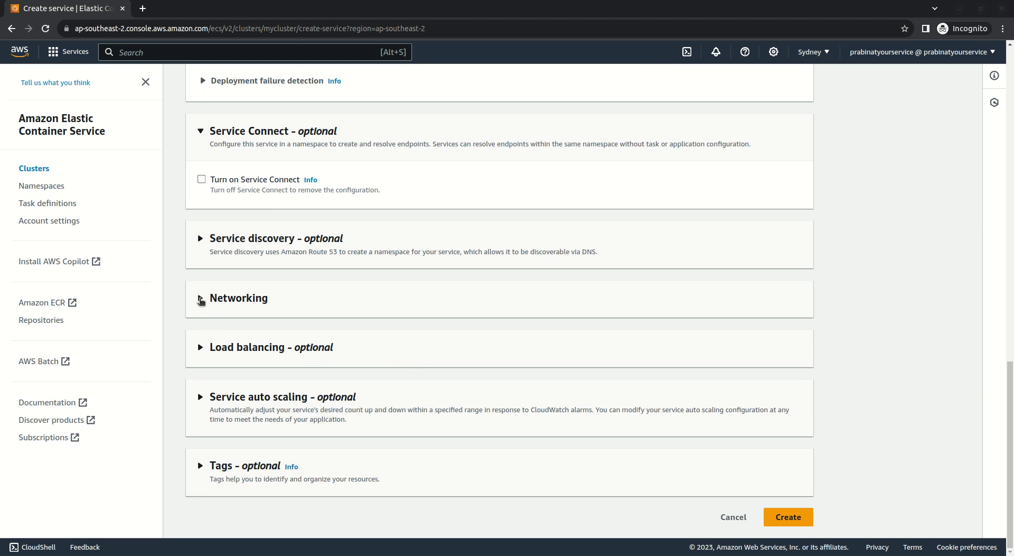
pyautogui.click(200, 299)
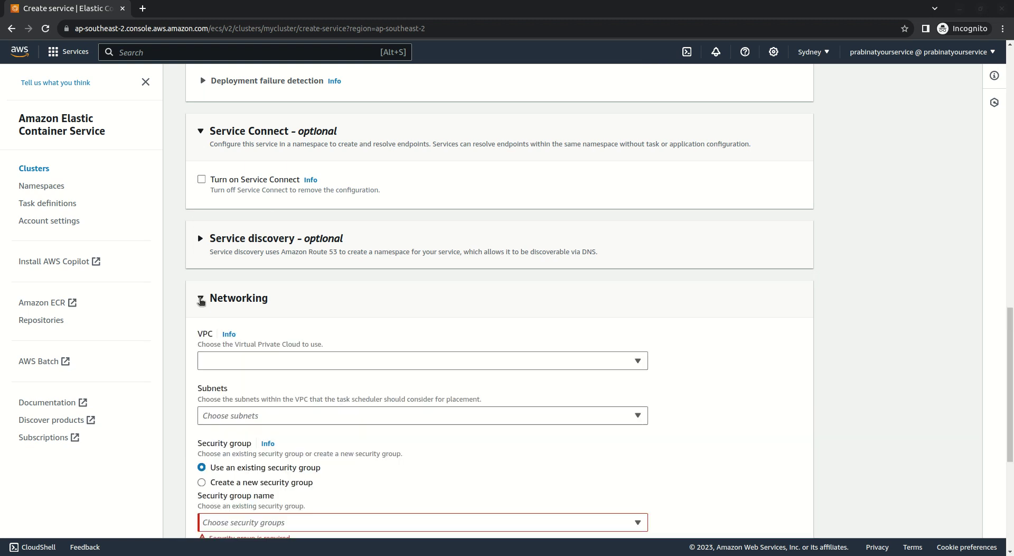
pyautogui.click(545, 360)
pyautogui.click(526, 382)
pyautogui.click(595, 420)
pyautogui.click(700, 425)
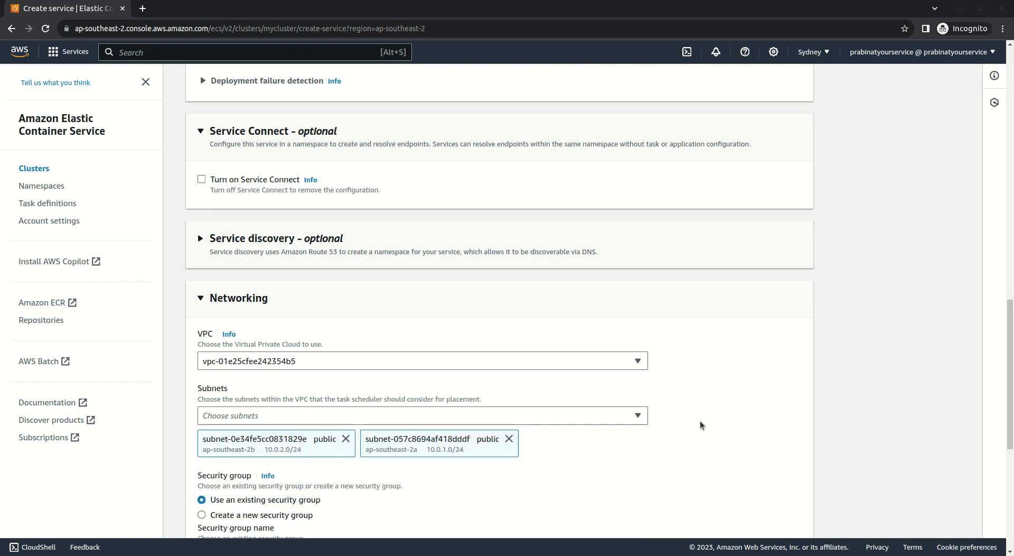
# Step: Replace the default security group of the service with the existing security group mysg
pyautogui.scroll(-4, 700, 424)
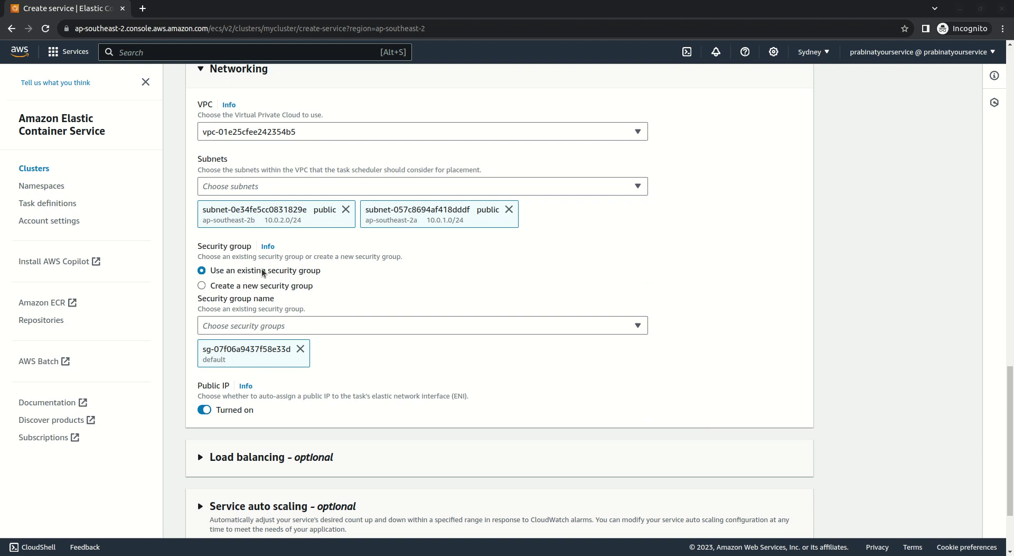
pyautogui.click(300, 349)
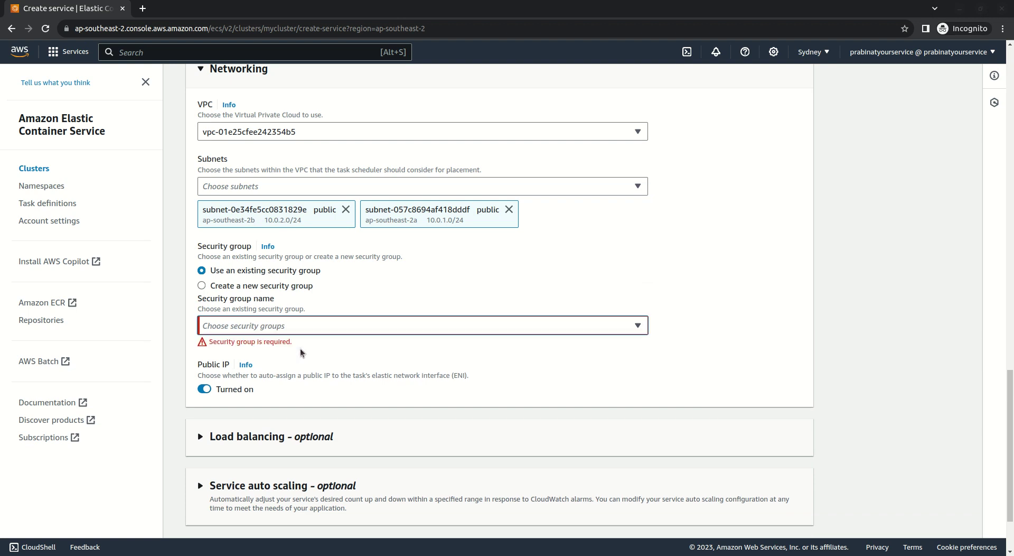
pyautogui.click(622, 328)
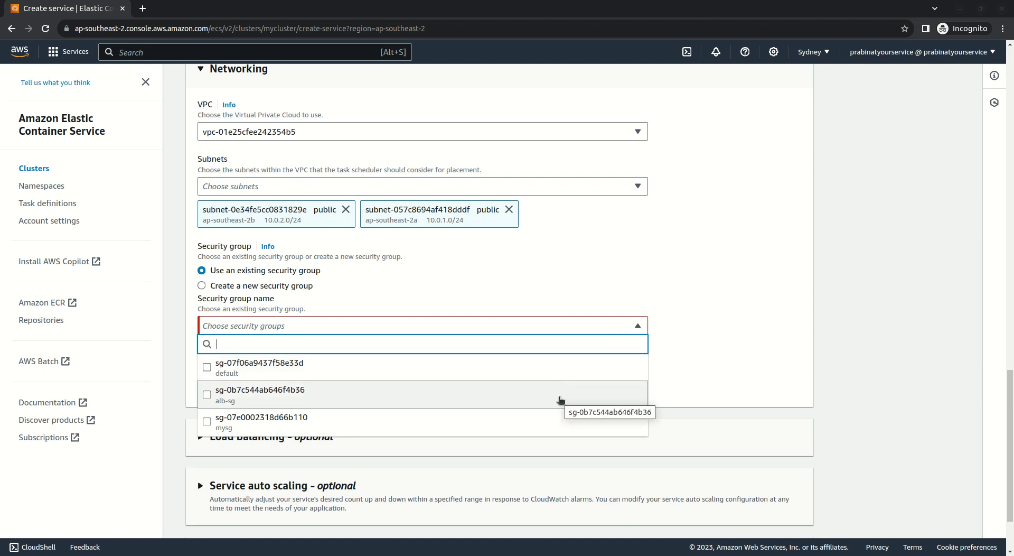
pyautogui.click(561, 430)
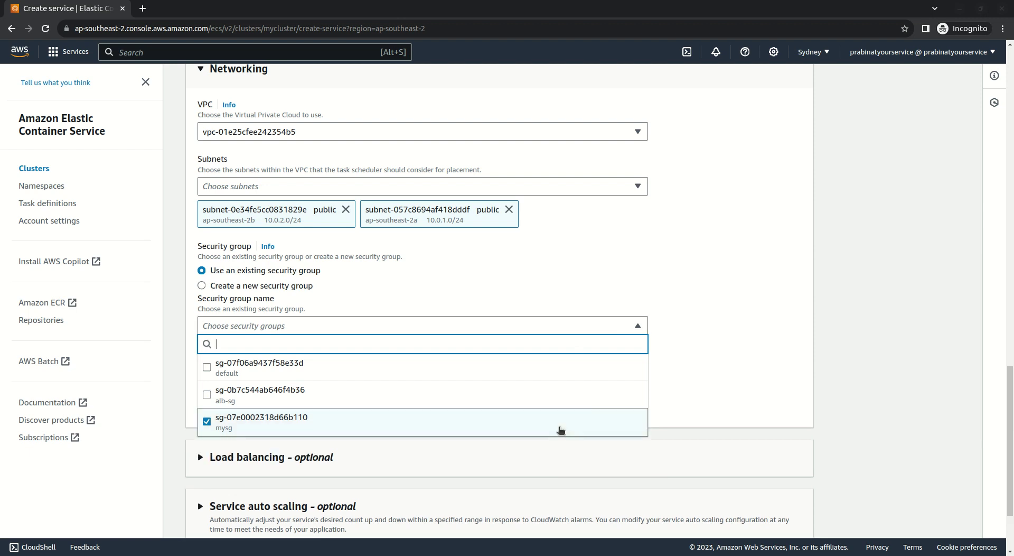
pyautogui.click(696, 393)
pyautogui.scroll(-2, 696, 393)
pyautogui.scroll(-2, 696, 393)
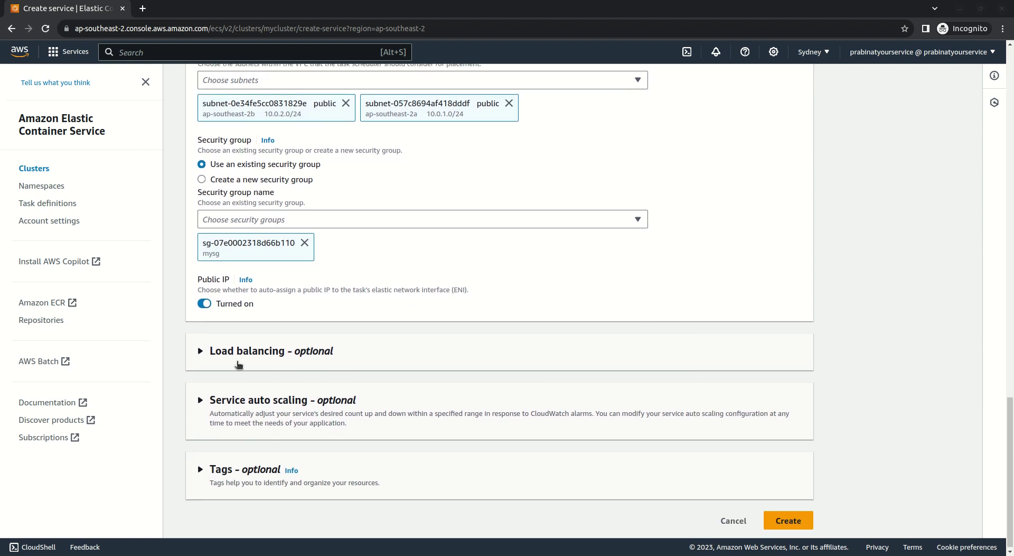
# Step: Set the load balancer type of the service to Application Load Balancer
pyautogui.click(202, 352)
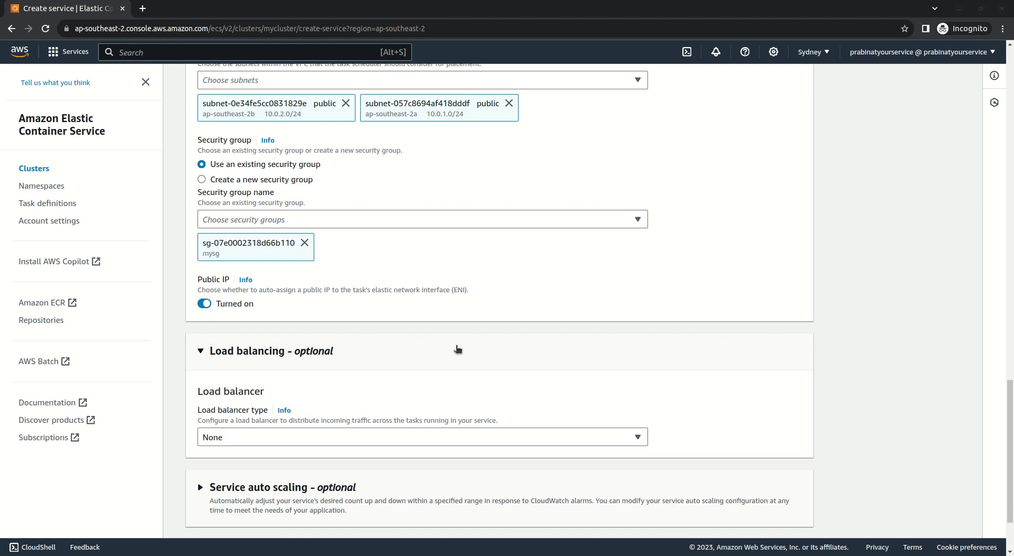
pyautogui.scroll(-2, 590, 349)
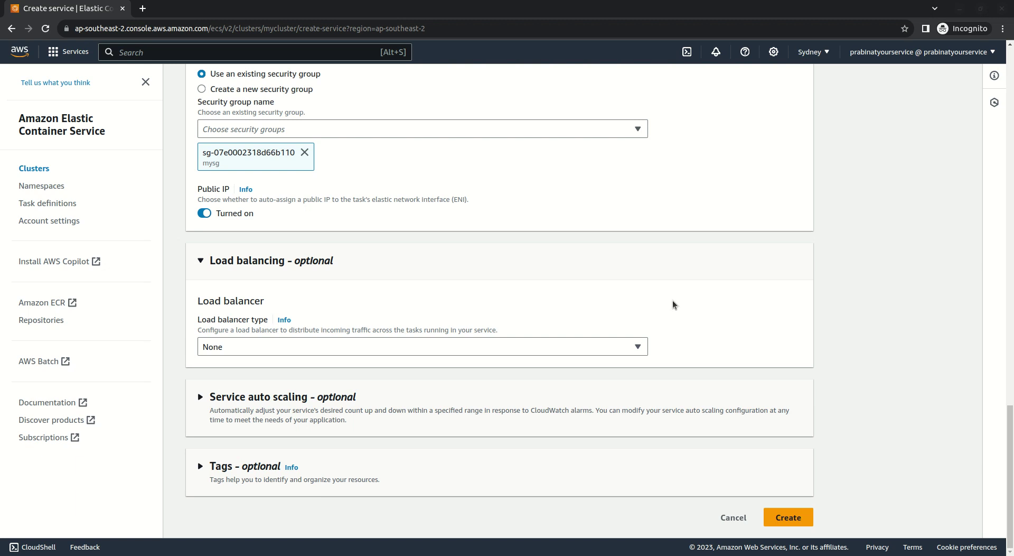
pyautogui.click(638, 347)
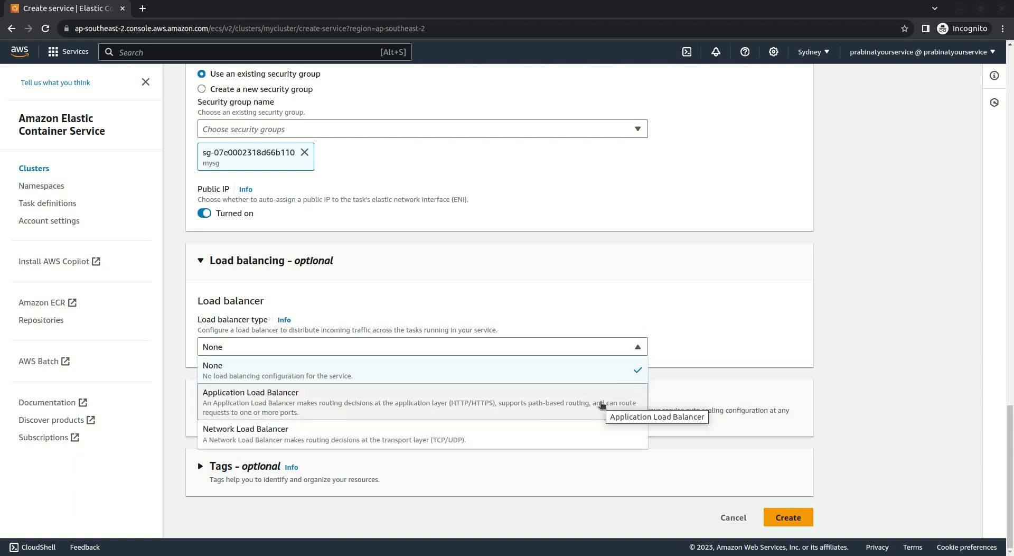
pyautogui.click(556, 411)
pyautogui.scroll(-5, 568, 382)
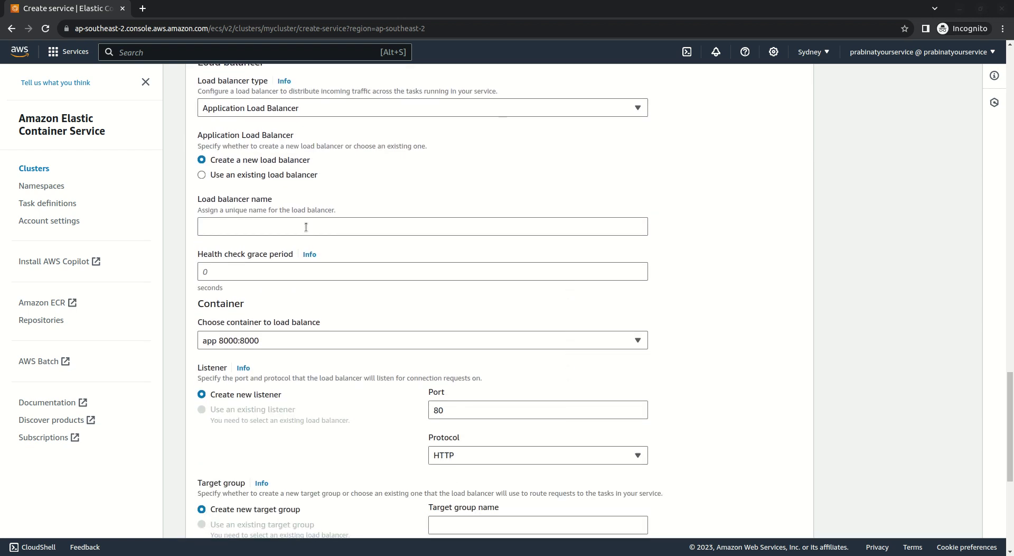
# Step: Use the existing load balancer mylb and set the health check grace period to 40 seconds
pyautogui.doubleClick(203, 194)
pyautogui.click(202, 175)
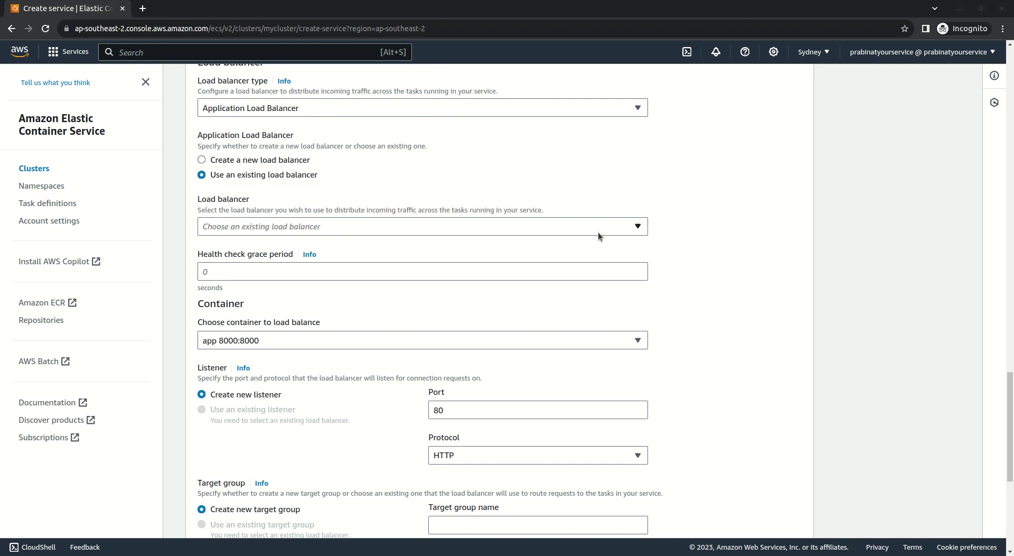
pyautogui.click(624, 231)
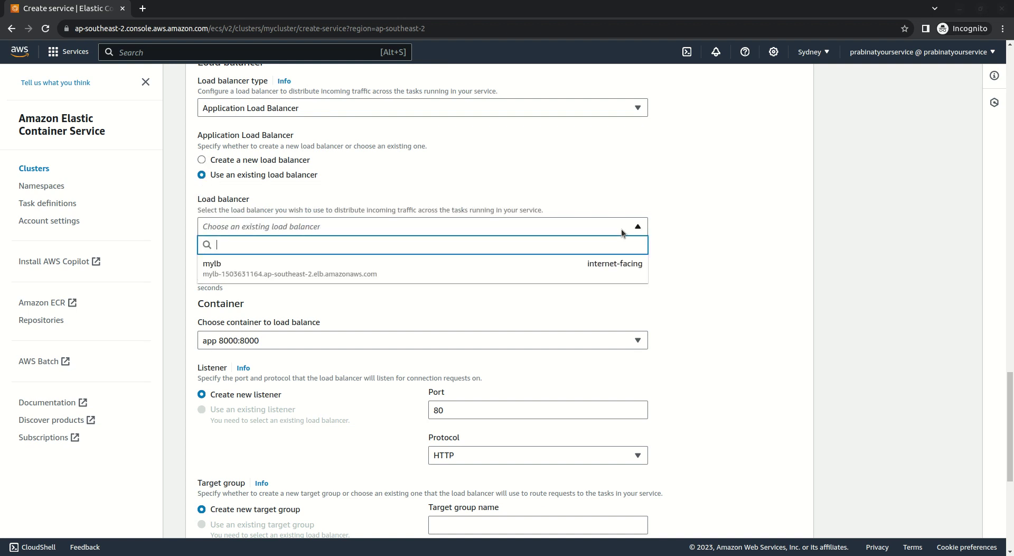
pyautogui.click(554, 274)
pyautogui.click(430, 278)
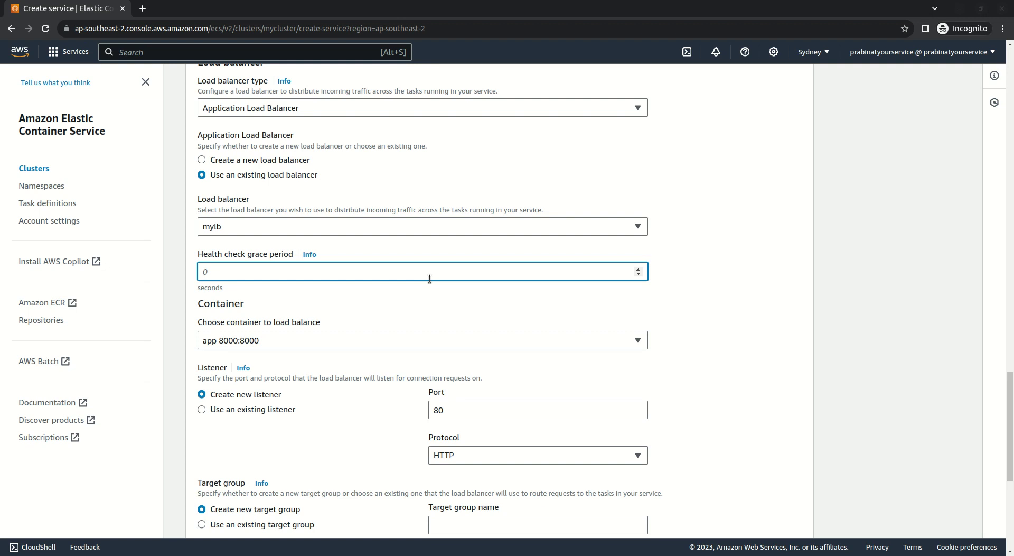
pyautogui.write('40')
# Step: Use the existing listener 80:HTTP for the load-balanced container app 8000:8000
pyautogui.scroll(-2, 712, 327)
pyautogui.scroll(-2, 712, 331)
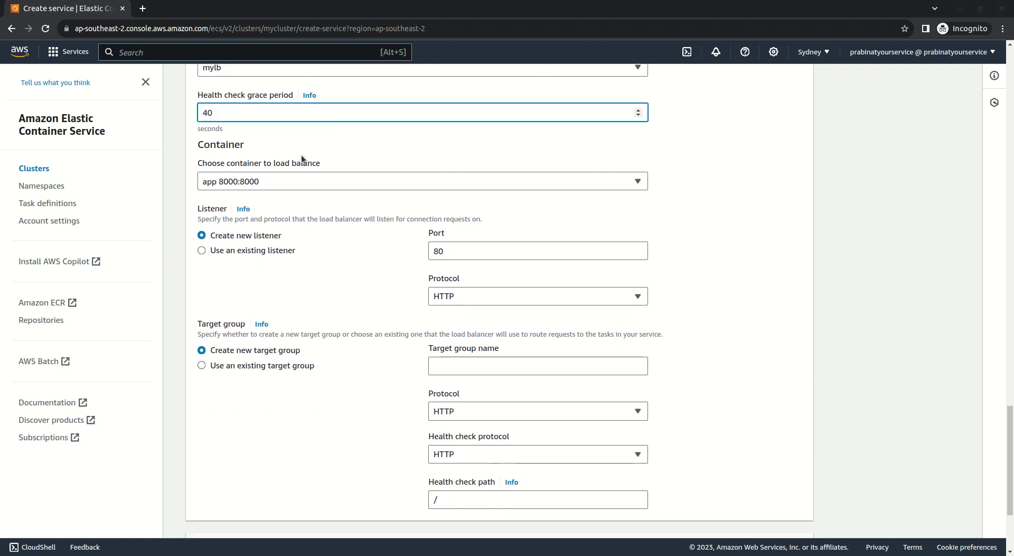
pyautogui.click(245, 184)
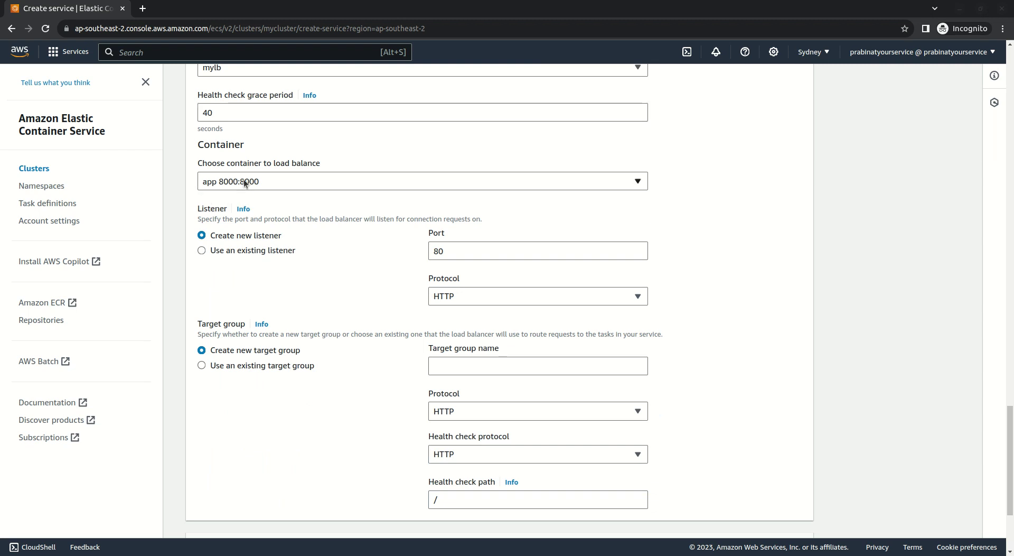
pyautogui.click(245, 183)
pyautogui.click(201, 251)
pyautogui.click(628, 253)
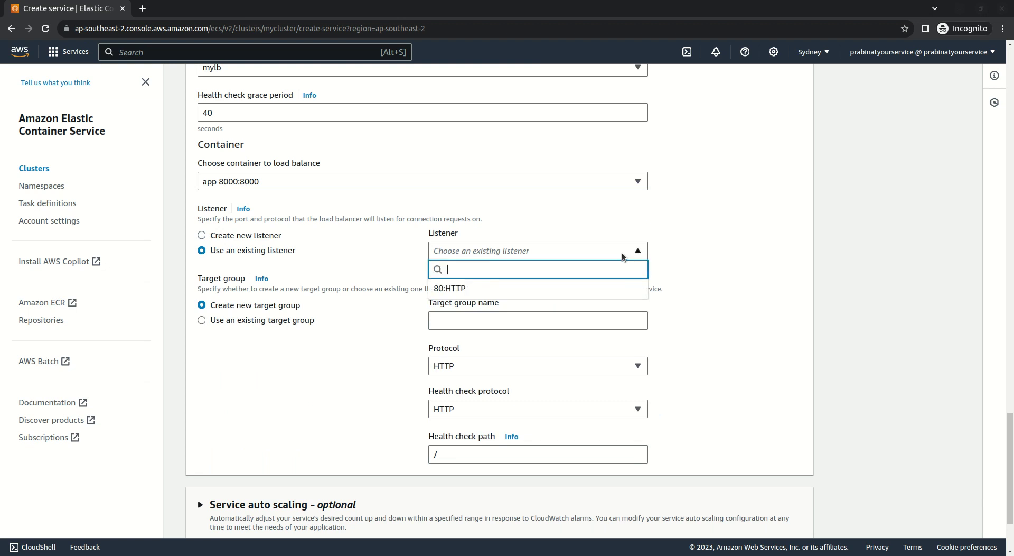
pyautogui.click(576, 292)
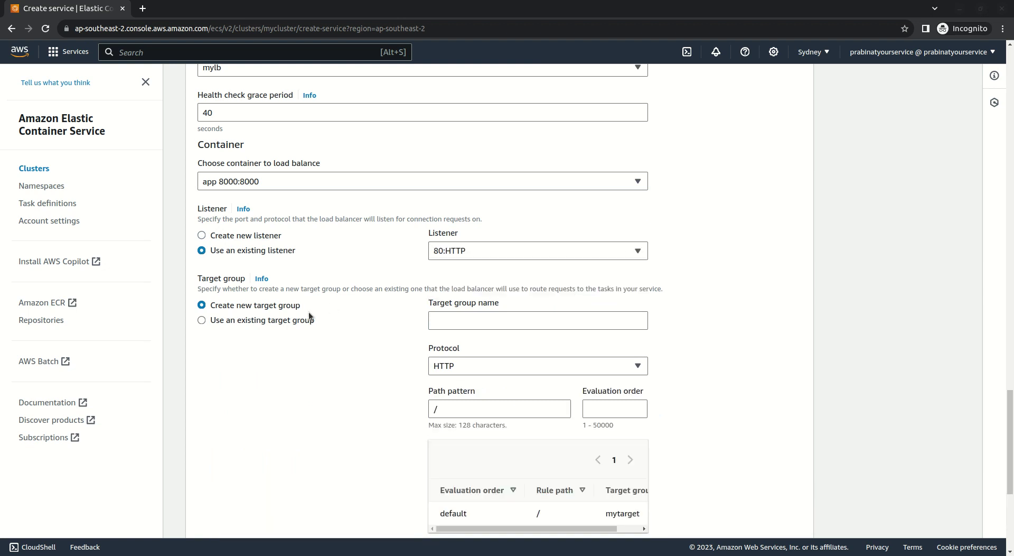
# Step: Choose the existing target group mytarget and create the service
pyautogui.click(200, 320)
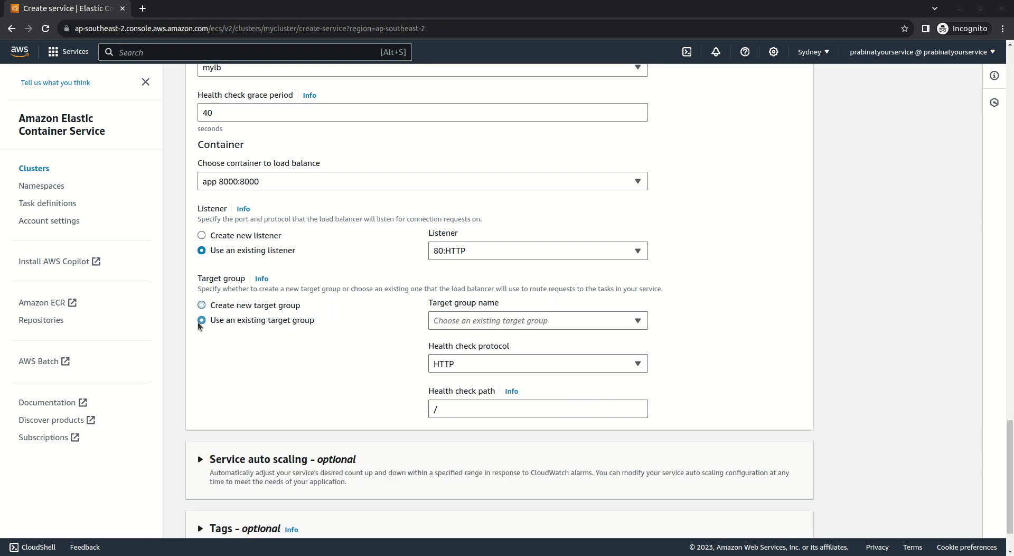
pyautogui.click(593, 323)
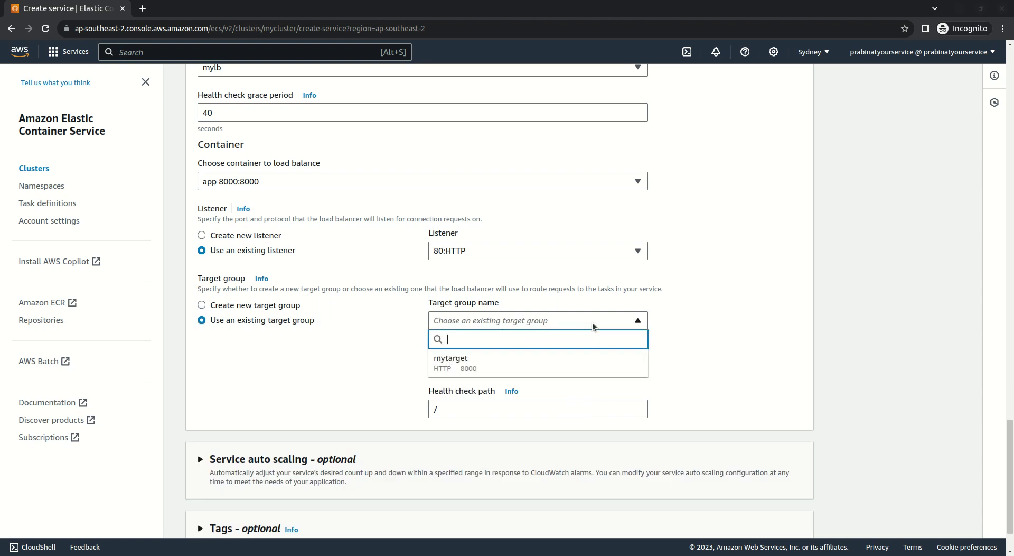
pyautogui.click(598, 358)
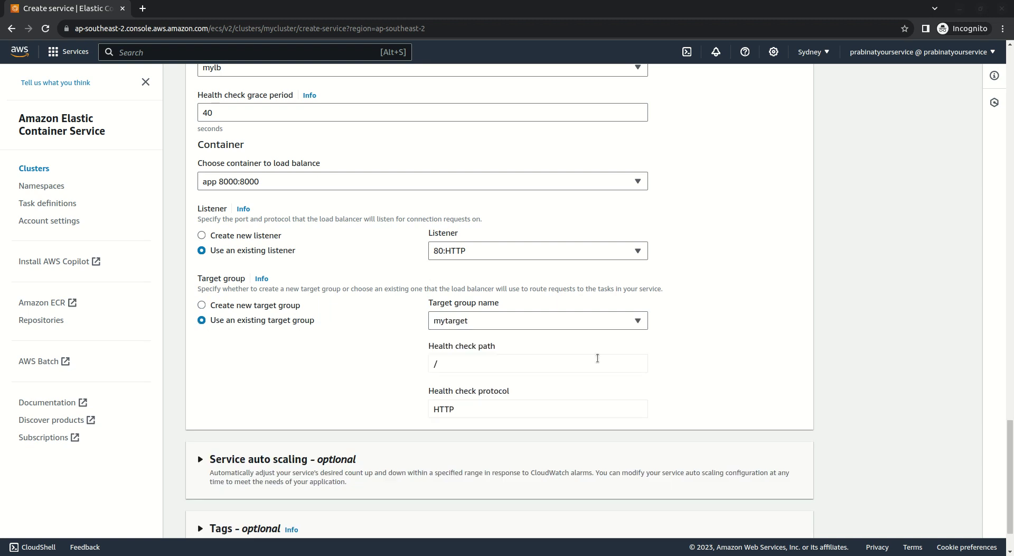
pyautogui.scroll(-2, 385, 414)
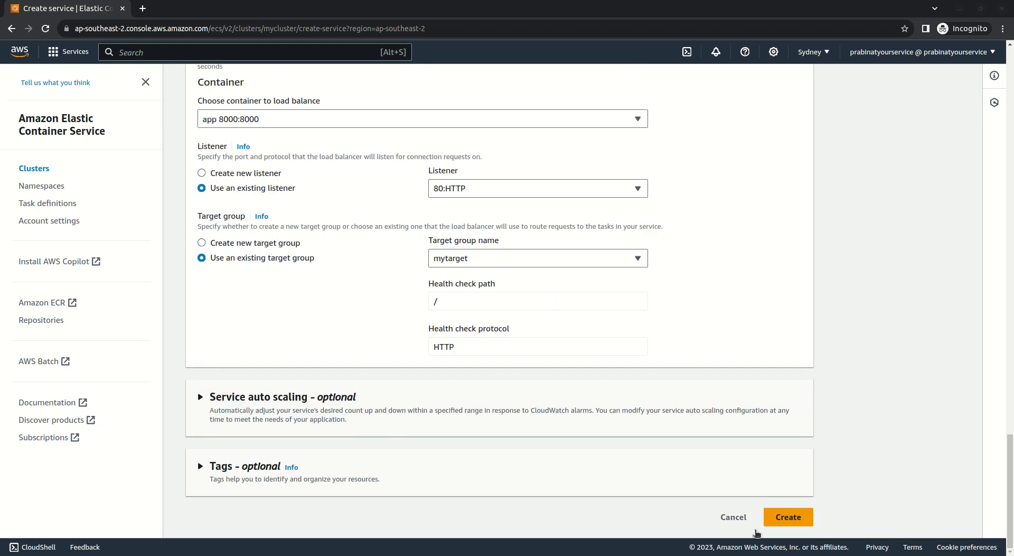
pyautogui.click(802, 521)
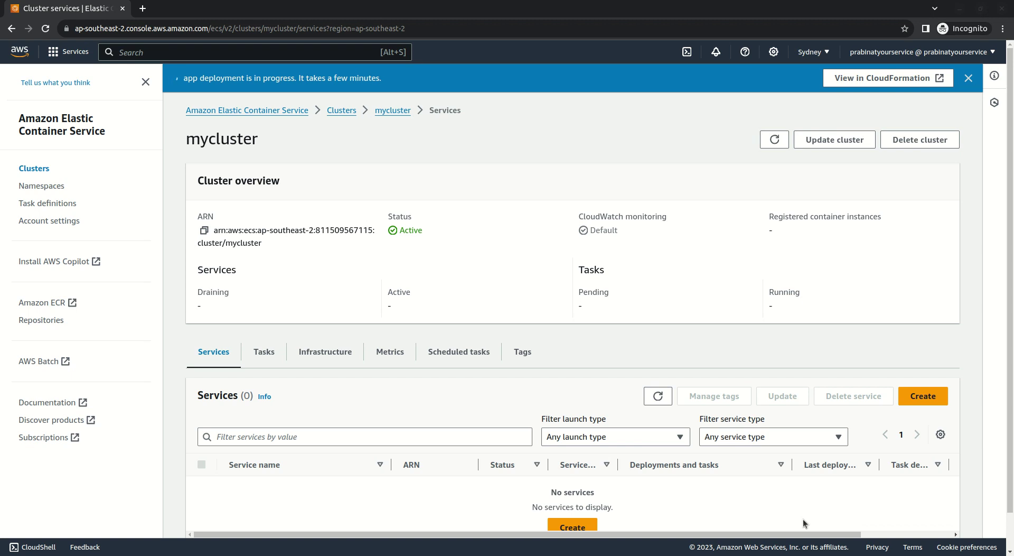
# Step: Refresh the services of mycluster and open the tasks of the service app
pyautogui.click(660, 398)
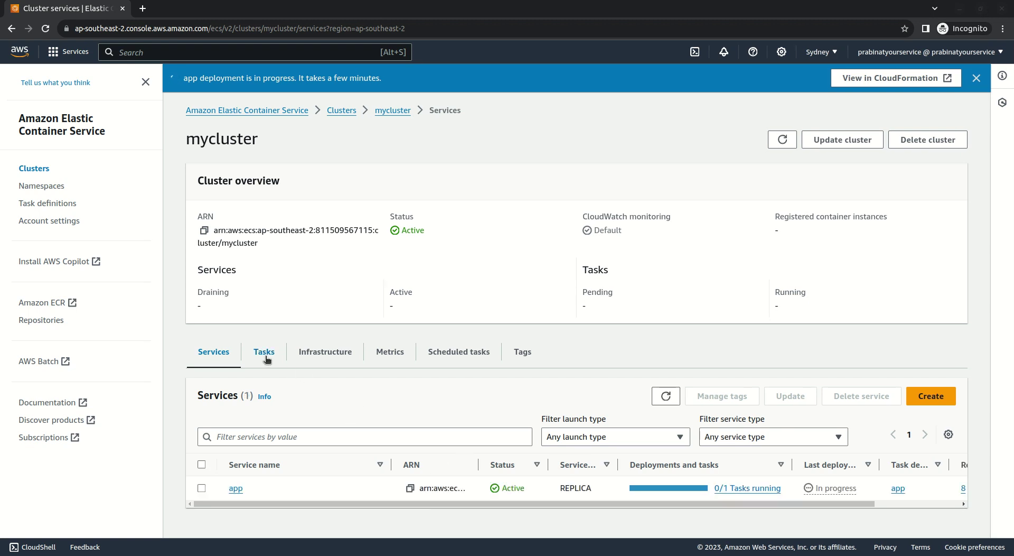
pyautogui.click(235, 489)
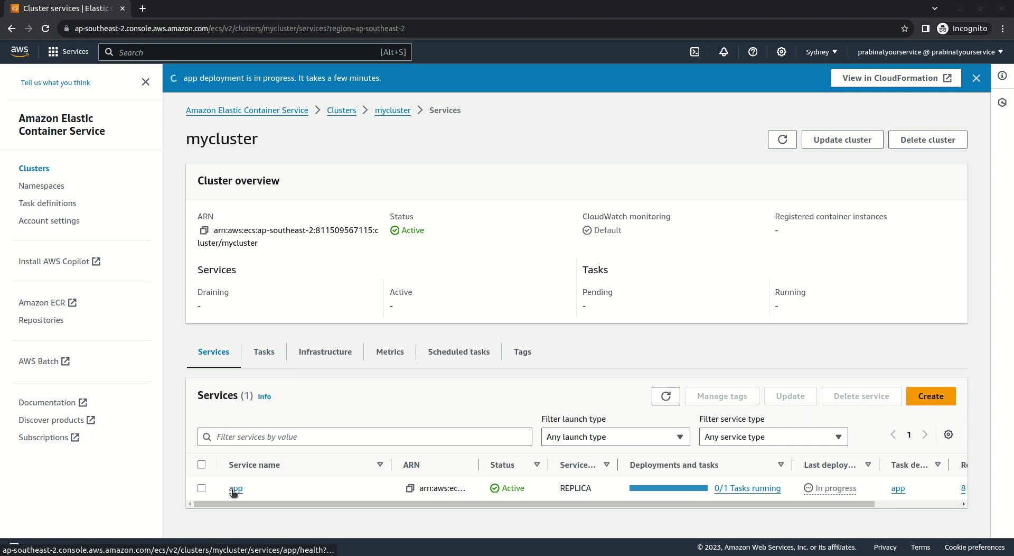
pyautogui.scroll(-5, 232, 490)
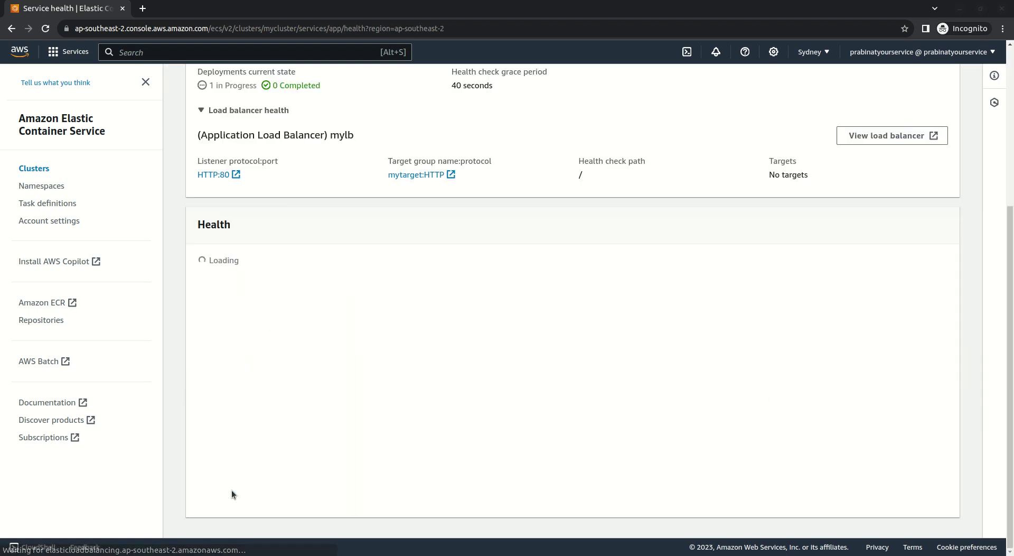
pyautogui.scroll(5, 329, 336)
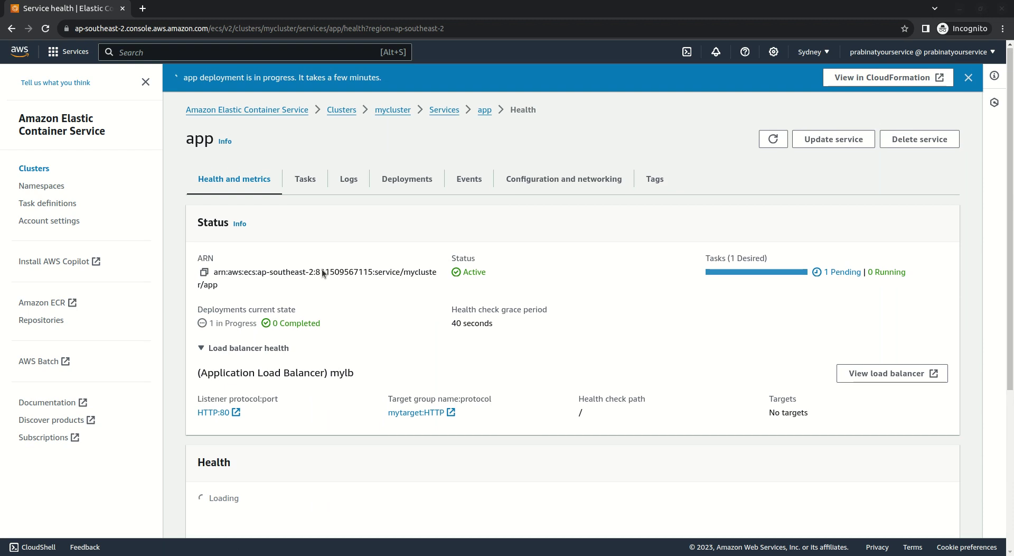
pyautogui.click(304, 180)
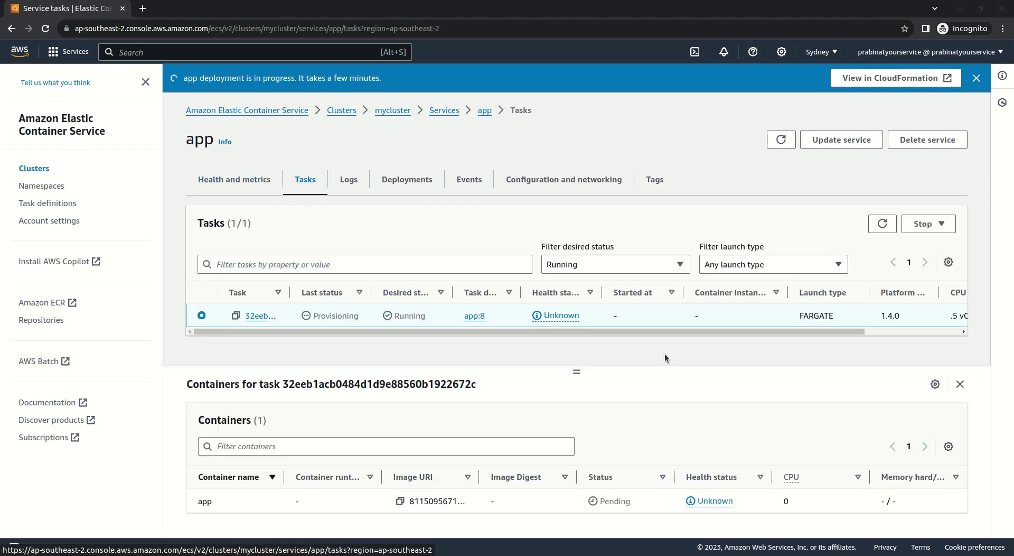
# Step: Refresh the task list of the service app repeatedly to follow the status of its task
pyautogui.click(882, 224)
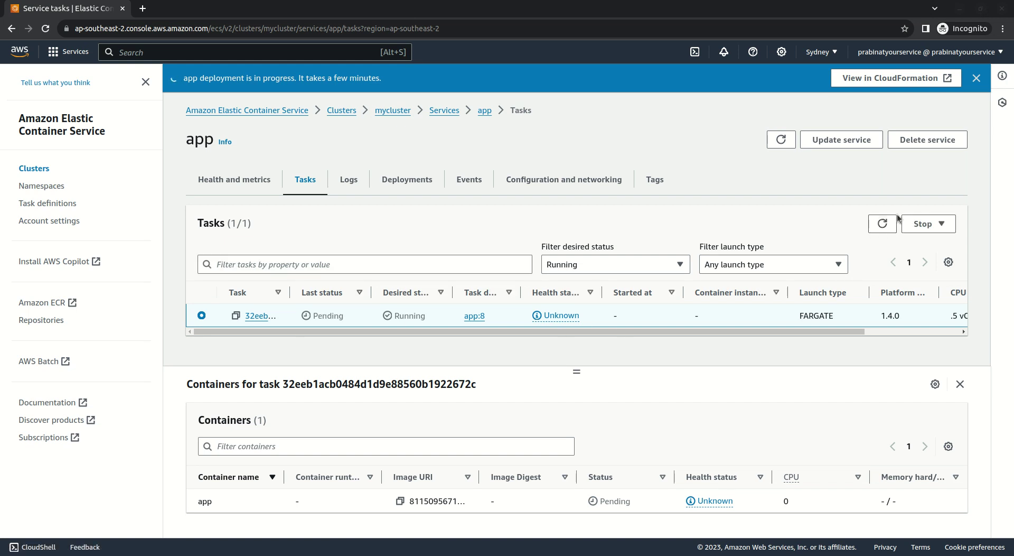
pyautogui.click(884, 224)
pyautogui.click(884, 225)
pyautogui.click(884, 224)
pyautogui.click(884, 224)
pyautogui.click(883, 224)
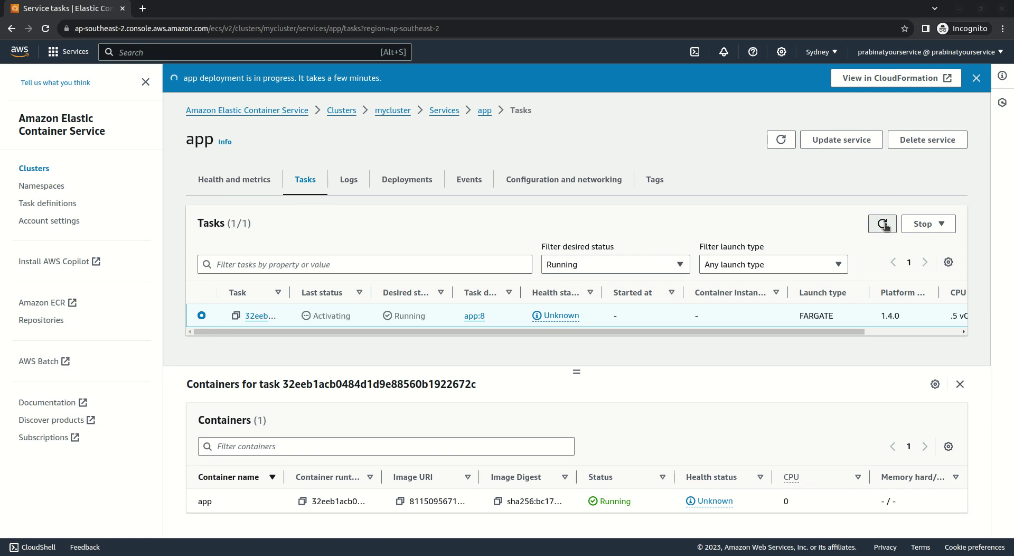
pyautogui.click(884, 224)
pyautogui.click(884, 224)
pyautogui.click(884, 225)
pyautogui.click(883, 224)
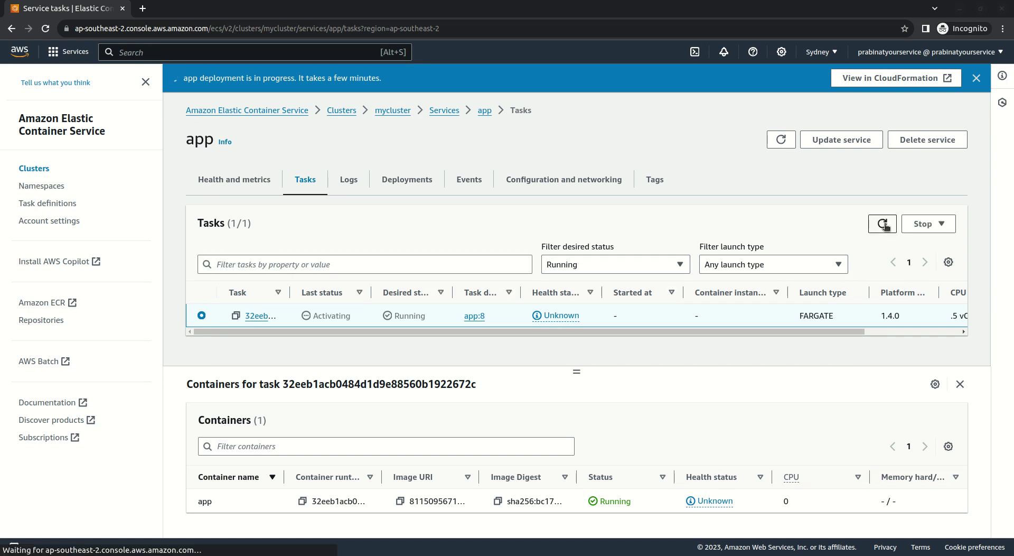
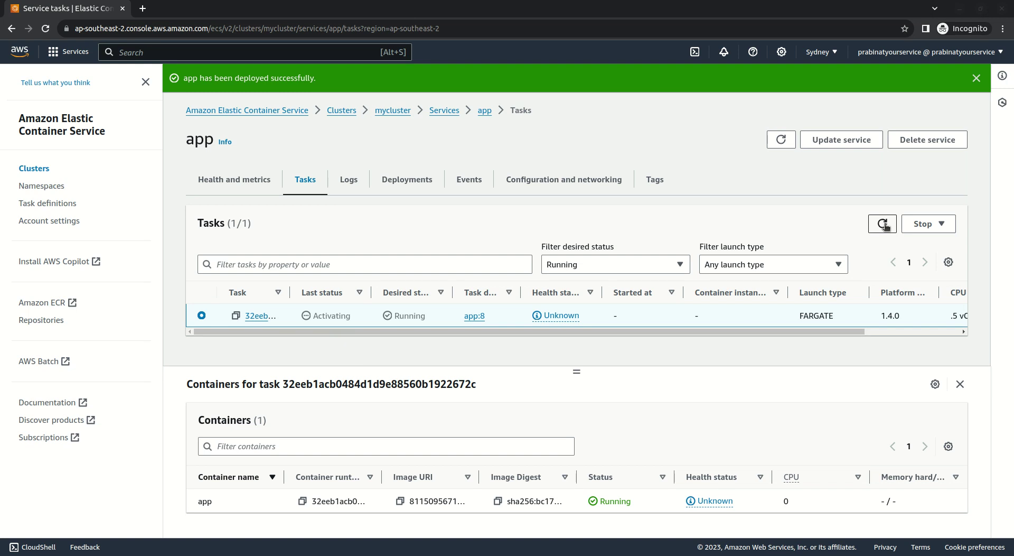
# Step: Refresh the task list, open the networking details of the app service's task and copy its public IP
pyautogui.click(883, 225)
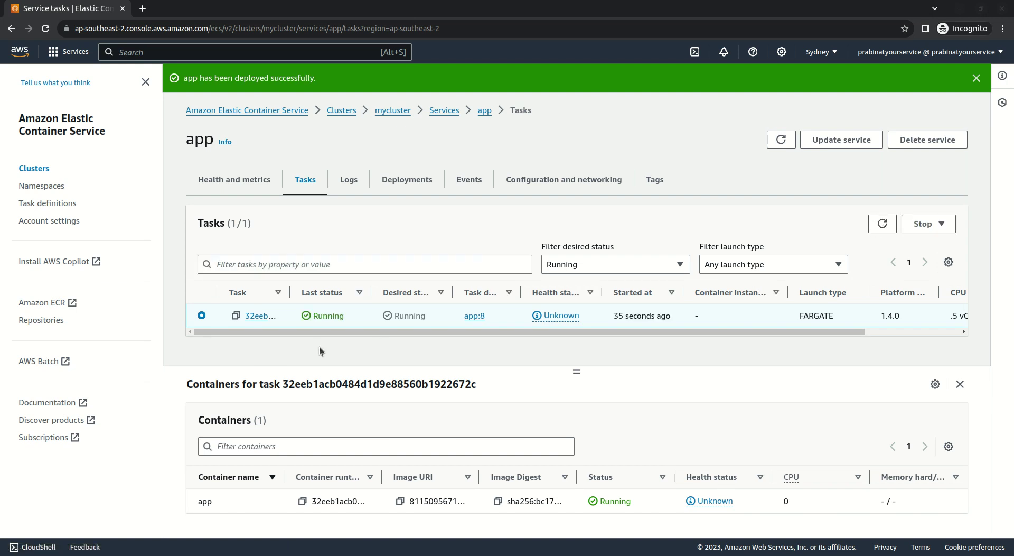
pyautogui.click(259, 317)
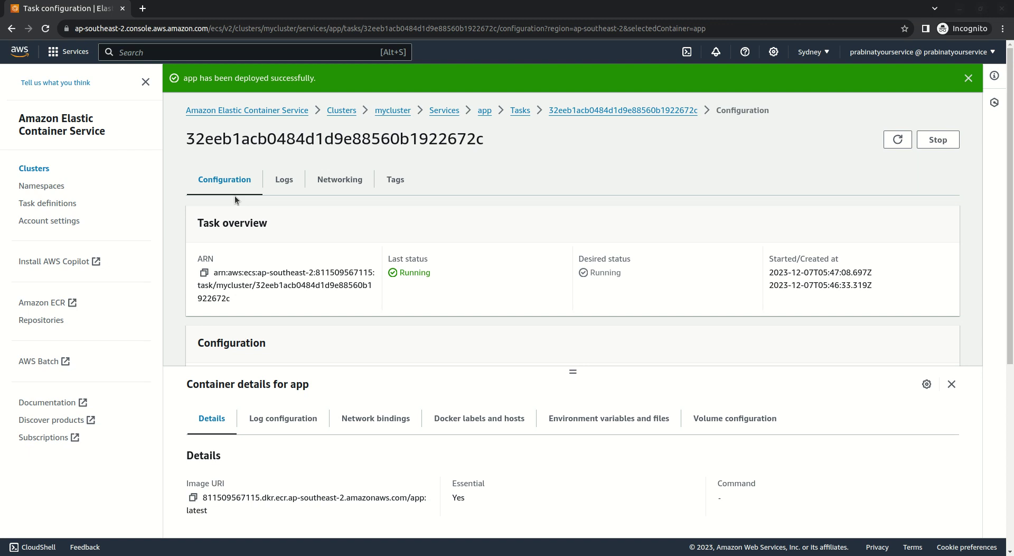
pyautogui.click(340, 182)
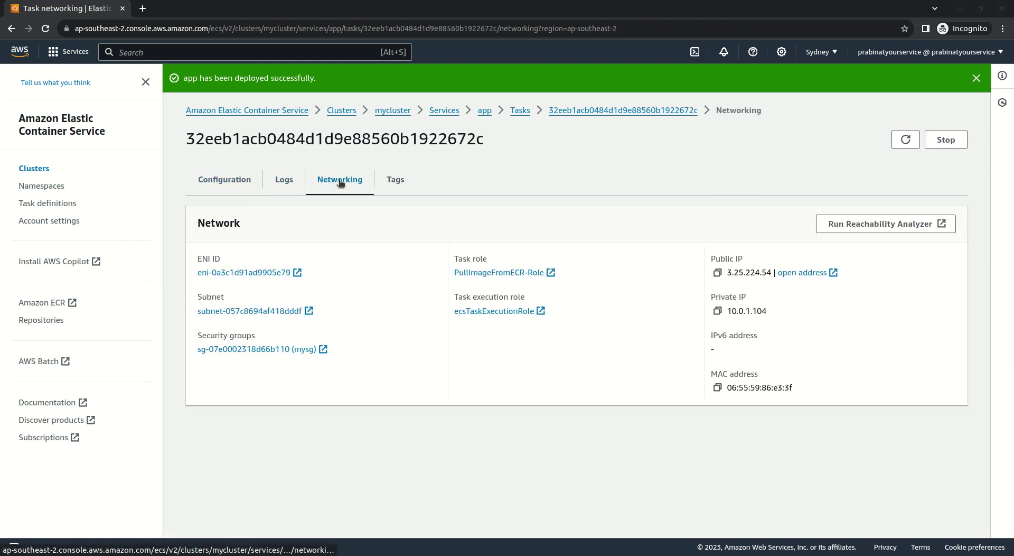
pyautogui.click(718, 274)
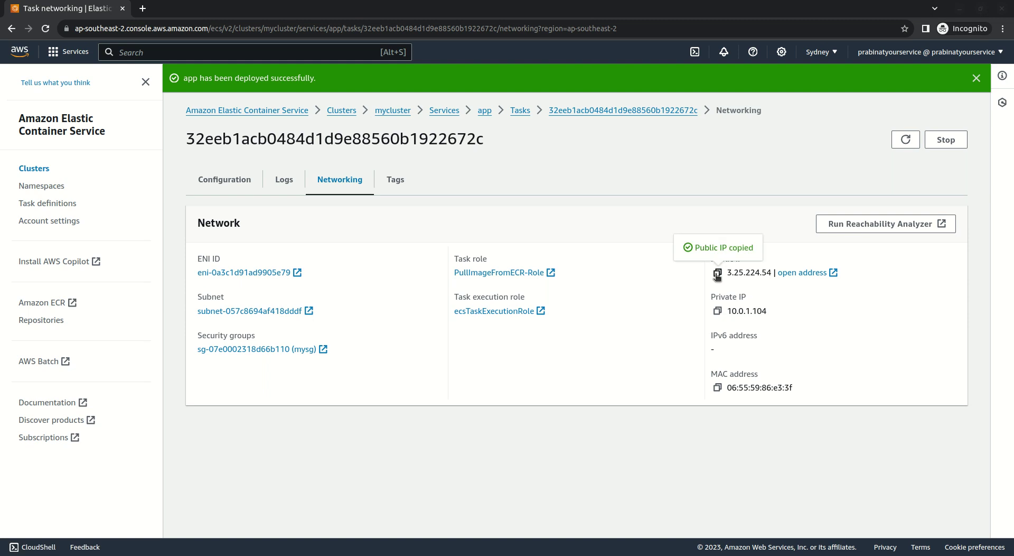
pyautogui.click(143, 9)
pyautogui.write('h')
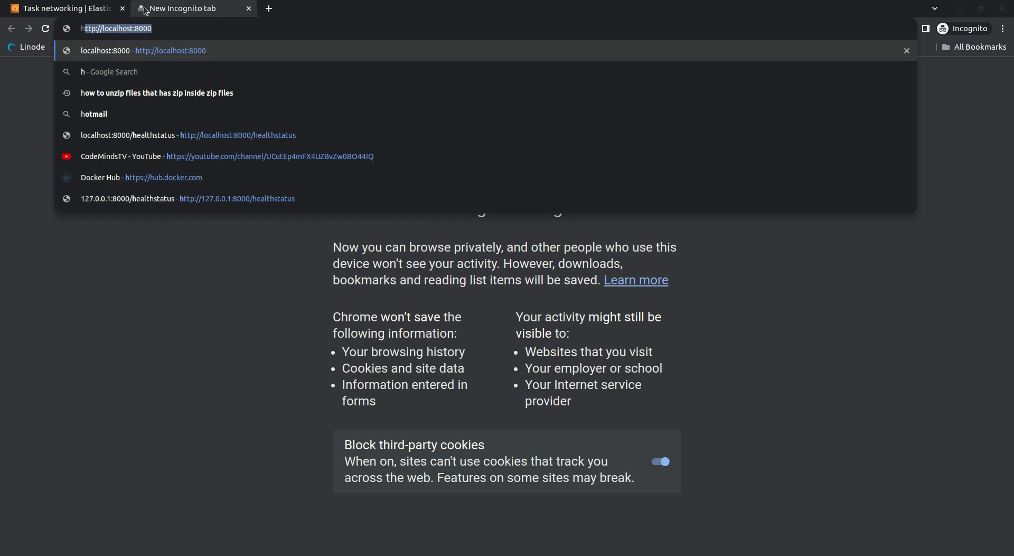
pyautogui.write('ttp://')
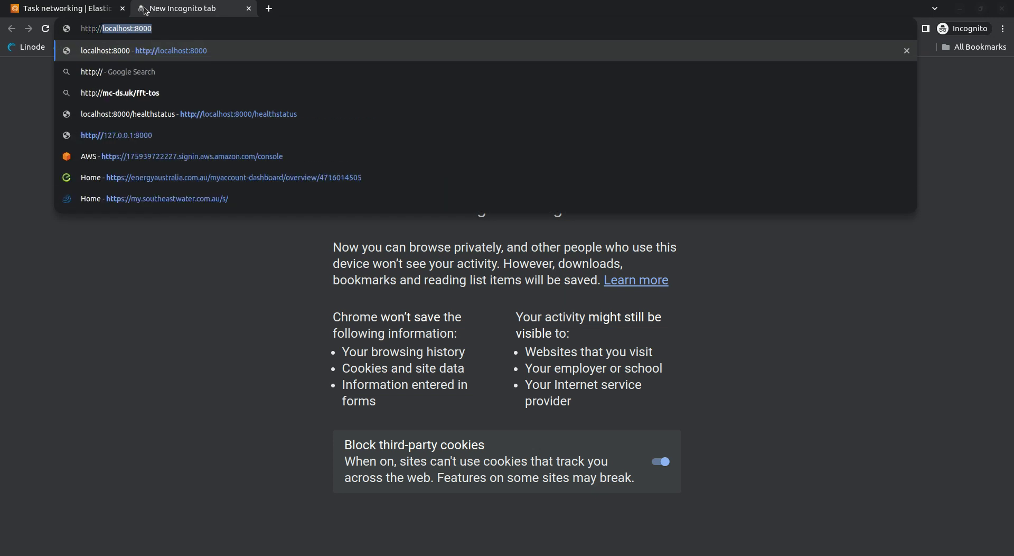
pyautogui.hotkey('ctrl', 'v')
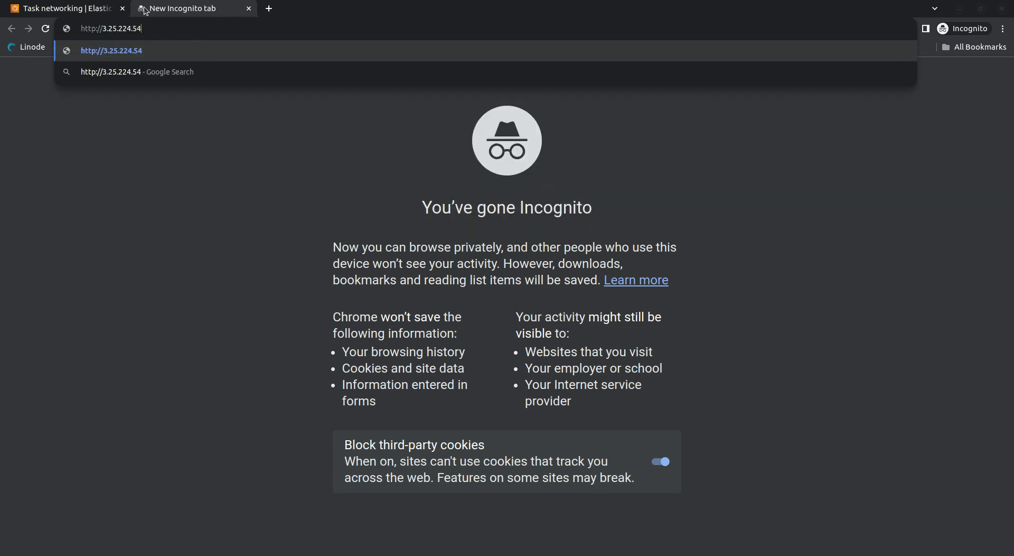
pyautogui.write(':8000')
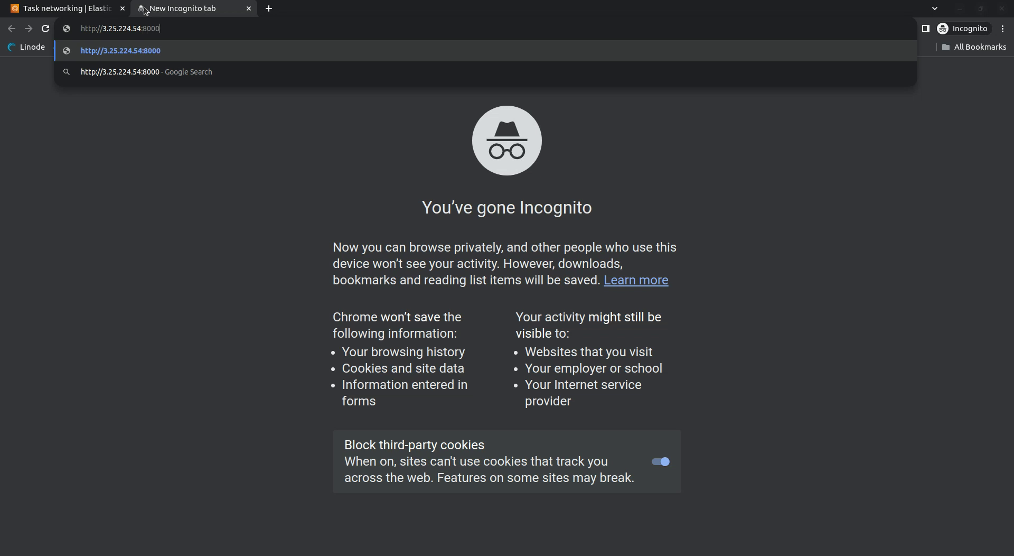
pyautogui.press('Return')
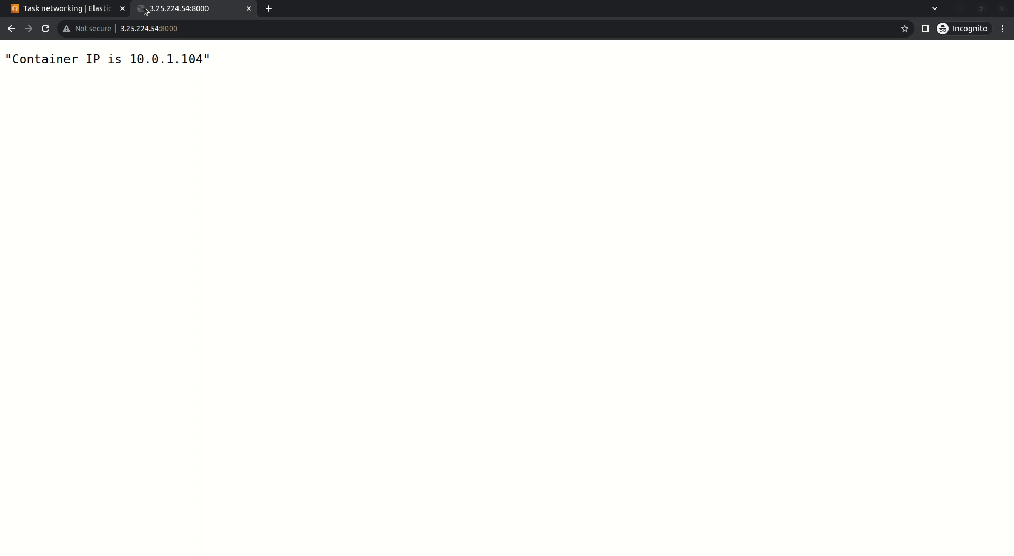
# Step: Return to the AWS console and open the EC2 dashboard in a separate browser tab
pyautogui.click(79, 8)
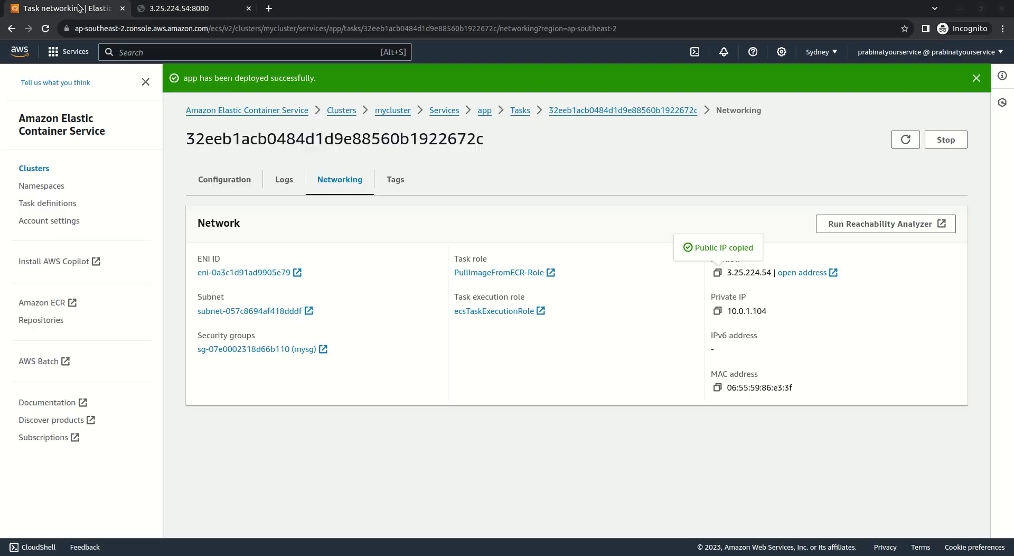
pyautogui.click(69, 51)
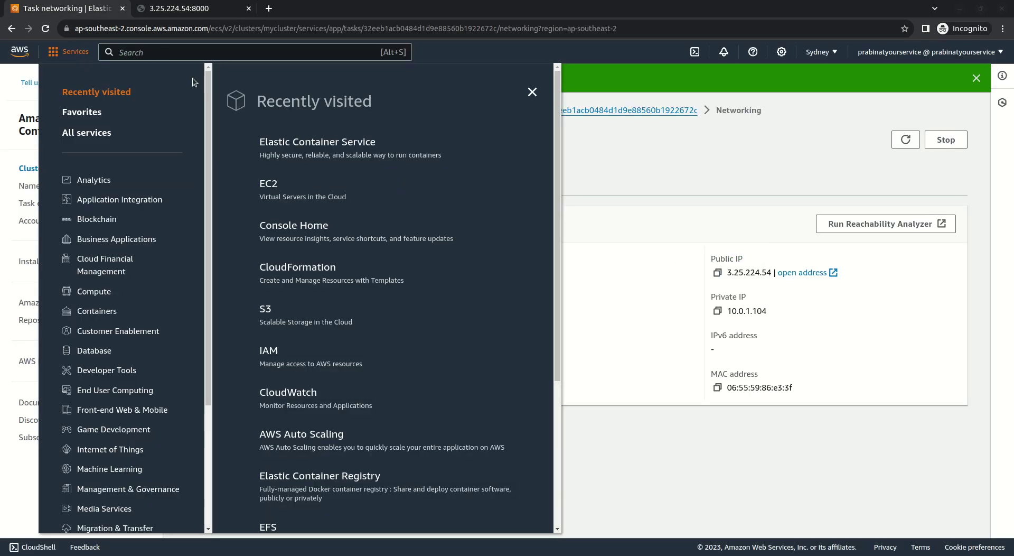
pyautogui.rightClick(276, 186)
pyautogui.click(317, 194)
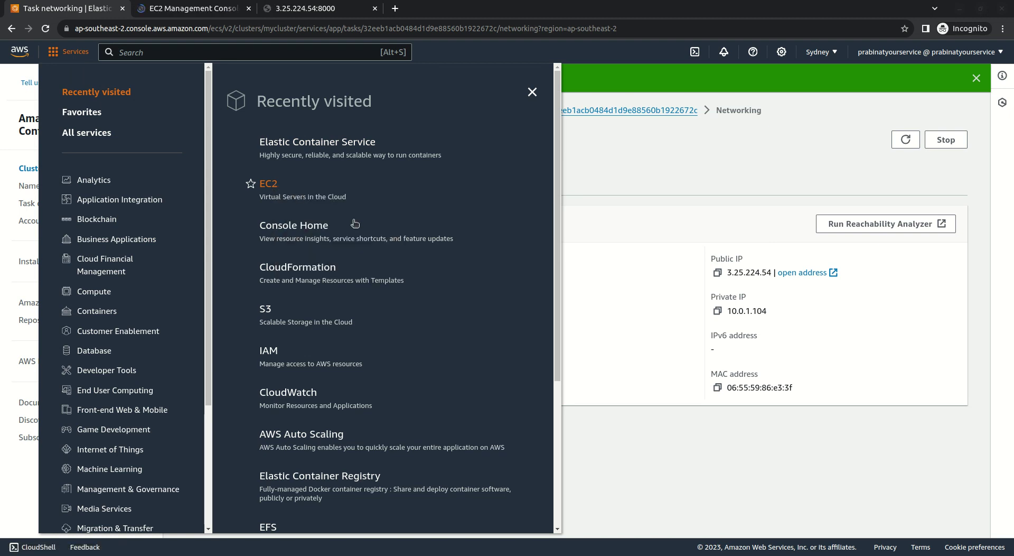
pyautogui.click(717, 500)
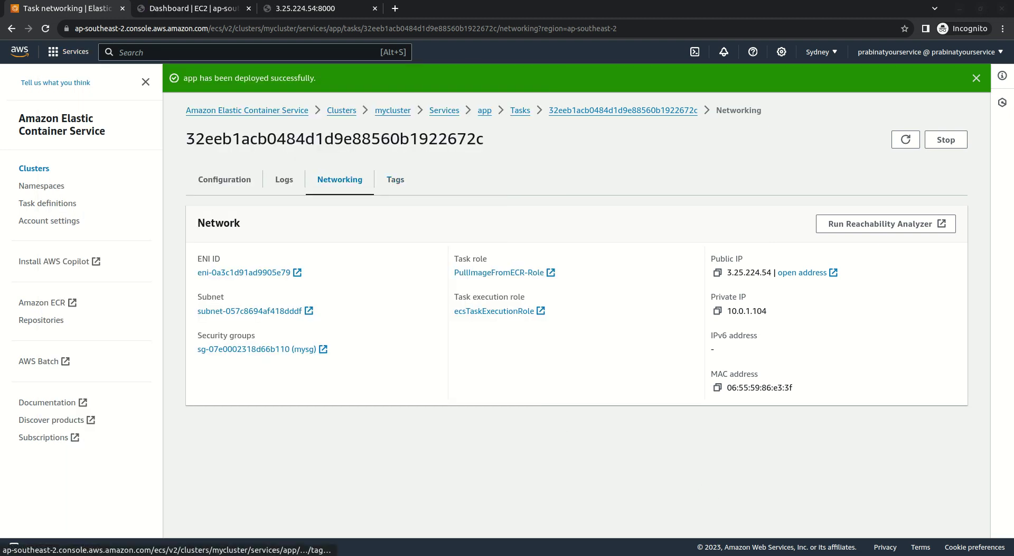
pyautogui.click(203, 9)
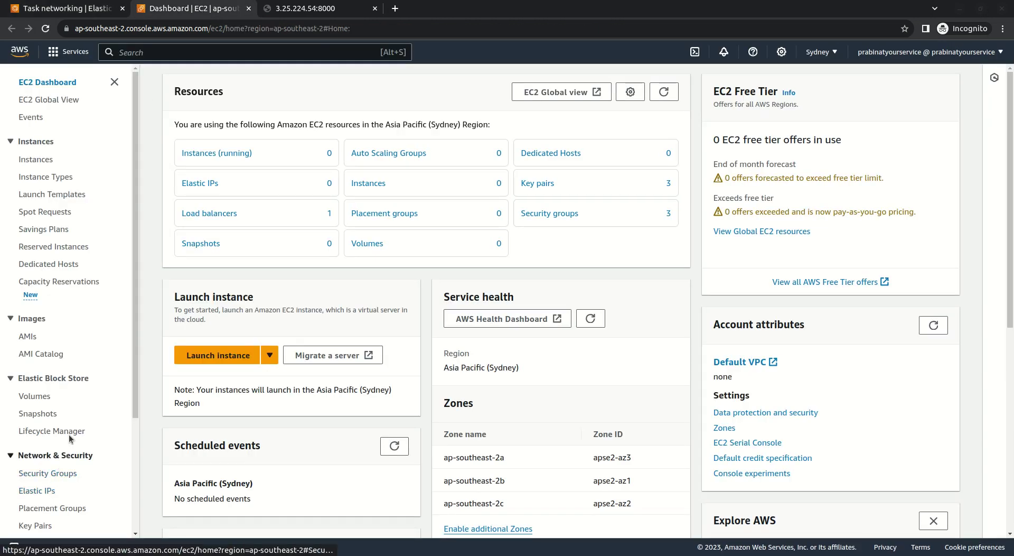
# Step: Open the EC2 load balancers list and copy the DNS name of mylb
pyautogui.scroll(-3, 67, 444)
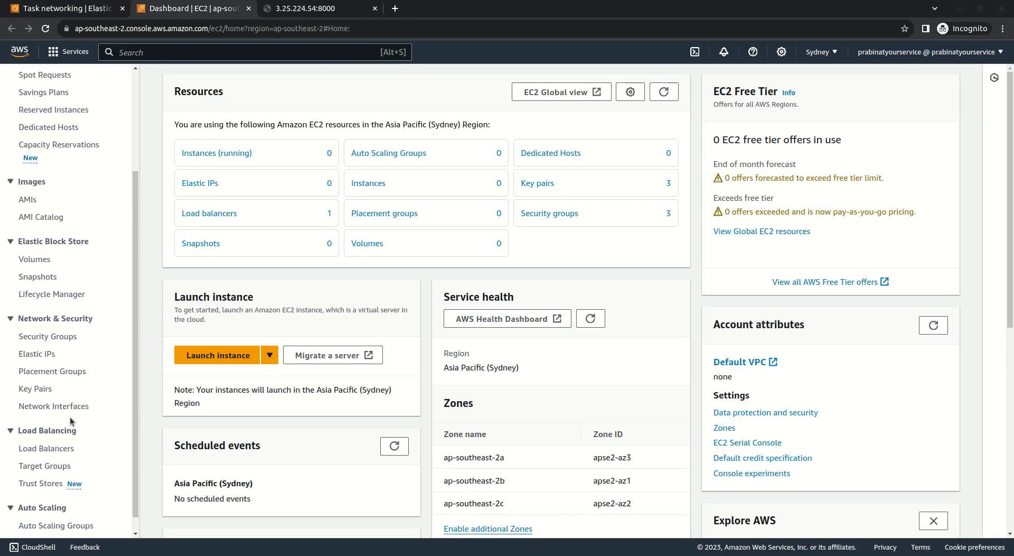
pyautogui.click(61, 449)
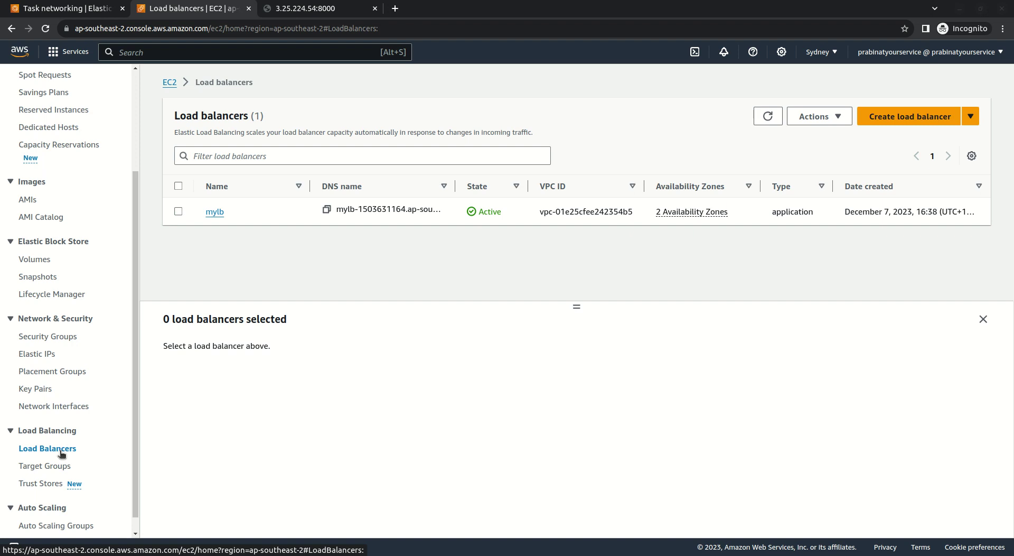
pyautogui.click(328, 211)
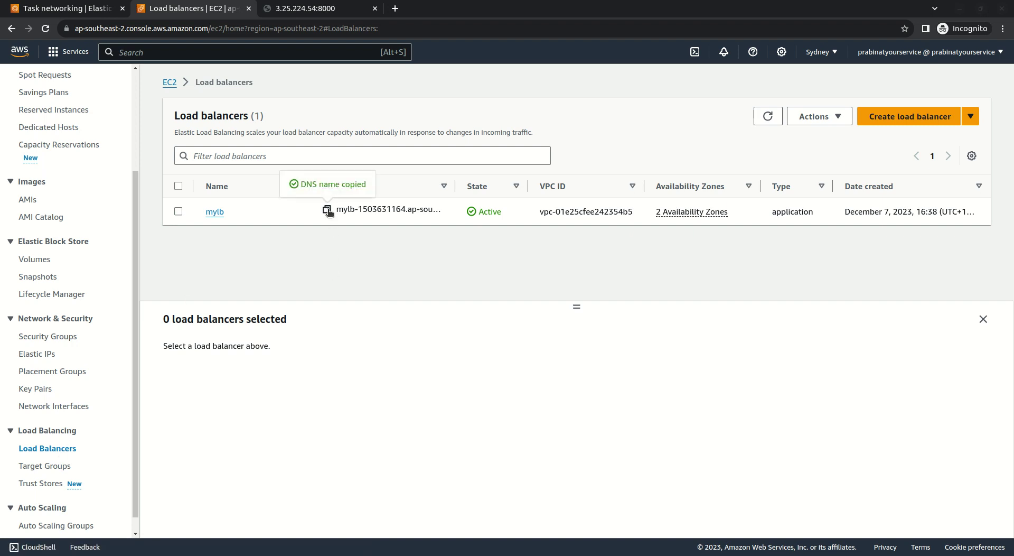
pyautogui.click(395, 8)
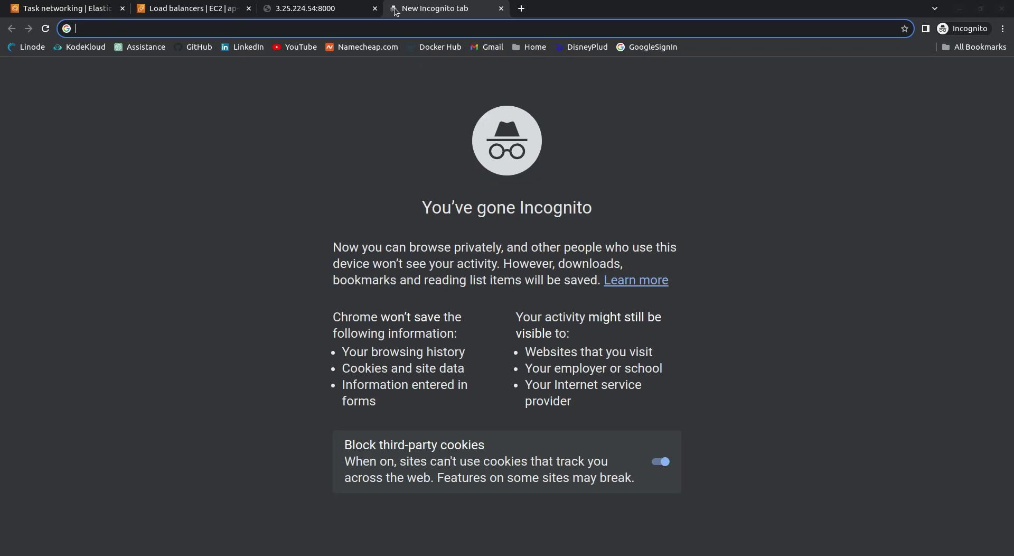
pyautogui.write('http://')
pyautogui.hotkey('ctrl', 'v')
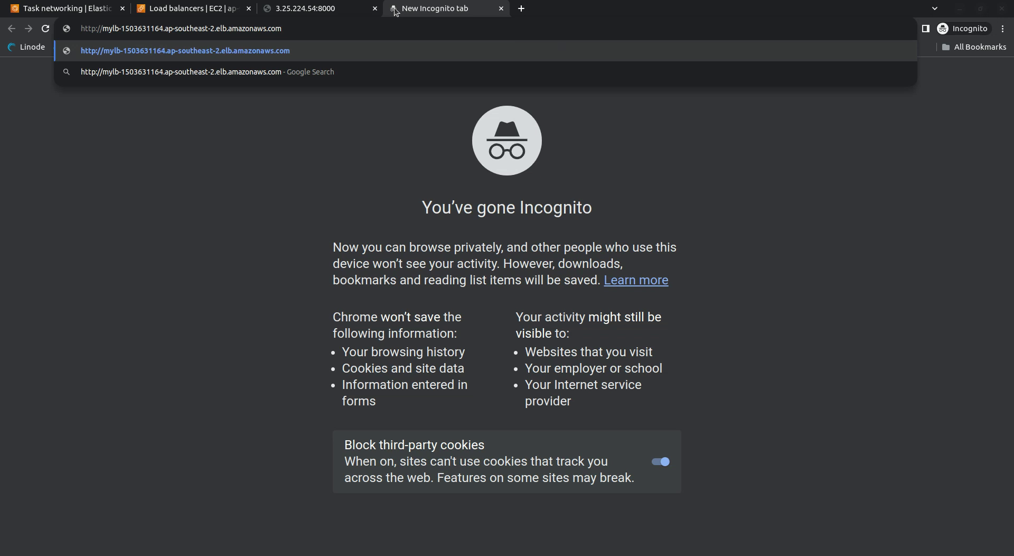
pyautogui.press('Return')
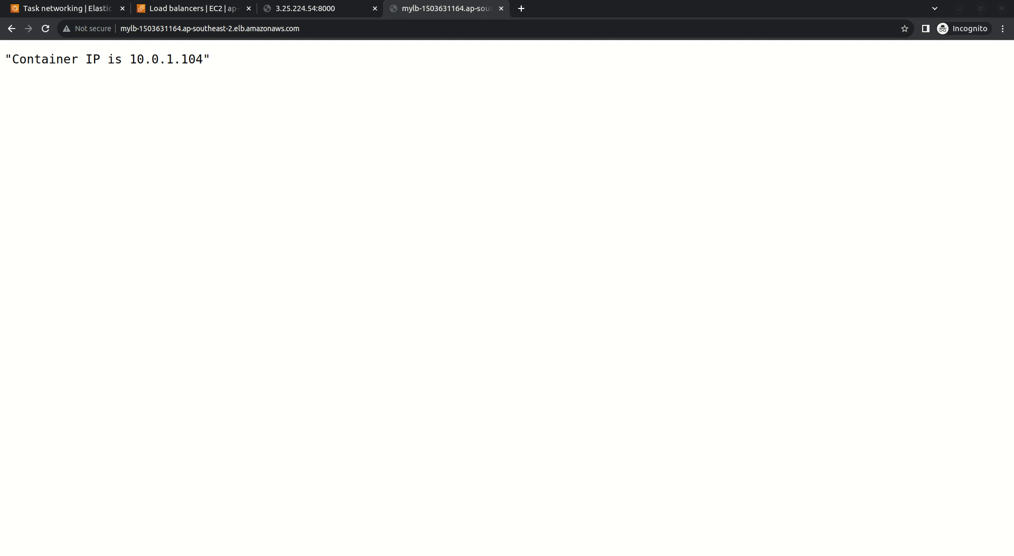
# Step: Open the inbound rules of the security group mysg for editing from the EC2 security groups list
pyautogui.click(188, 13)
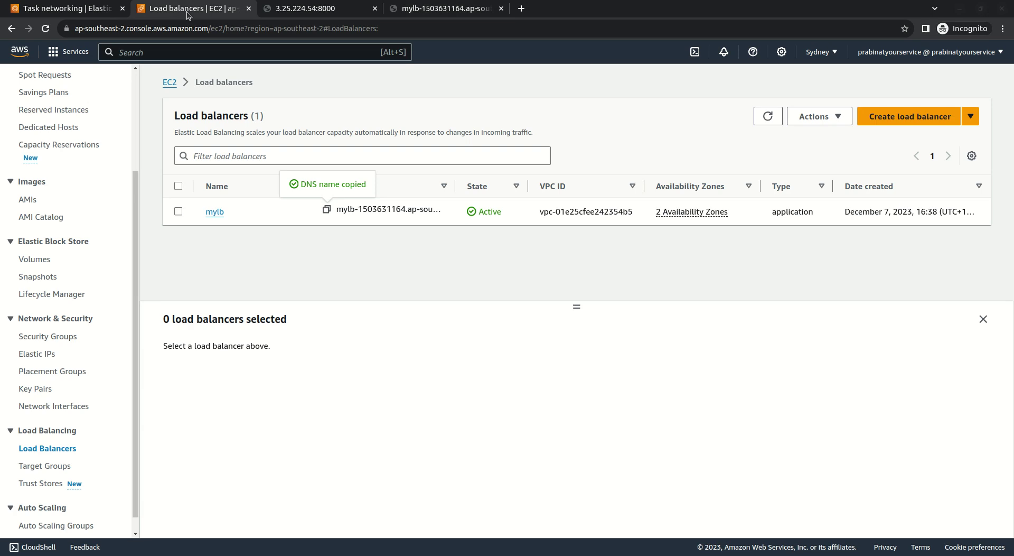
pyautogui.scroll(-1, 90, 317)
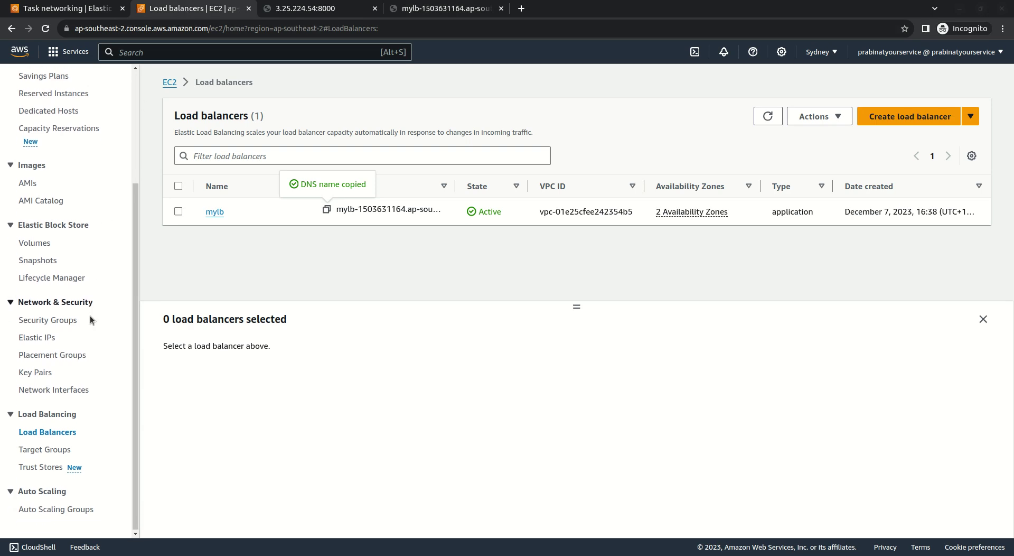
pyautogui.click(55, 321)
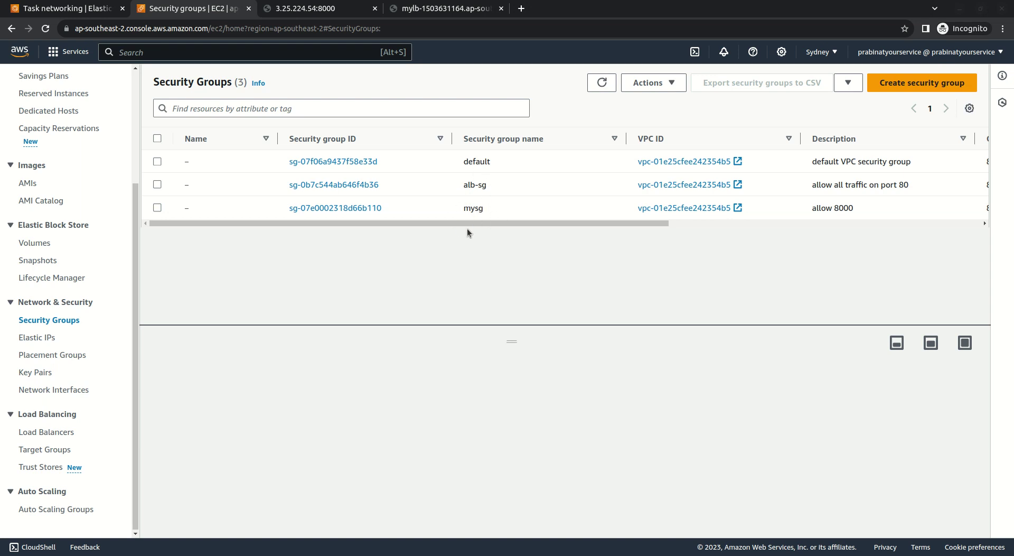
pyautogui.click(156, 208)
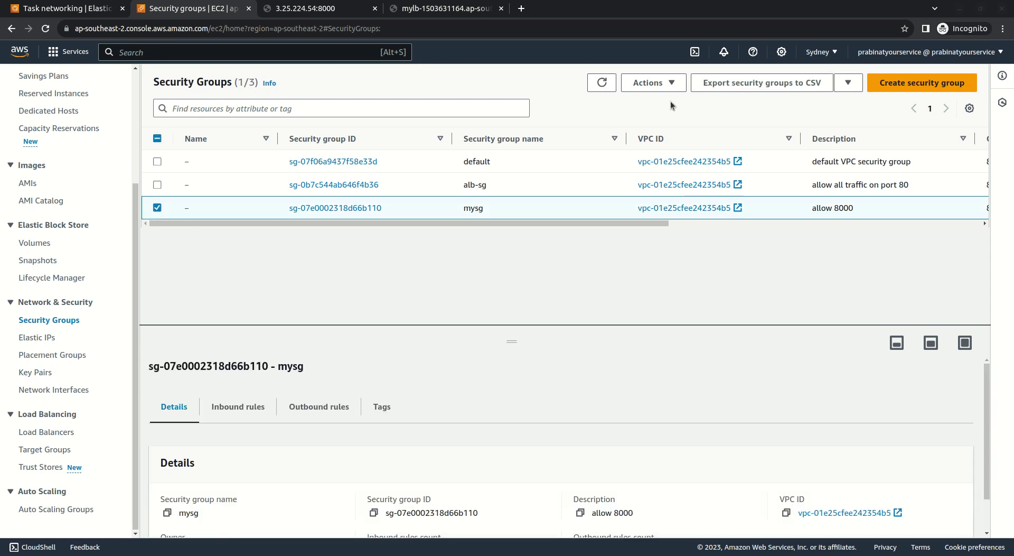
pyautogui.click(664, 82)
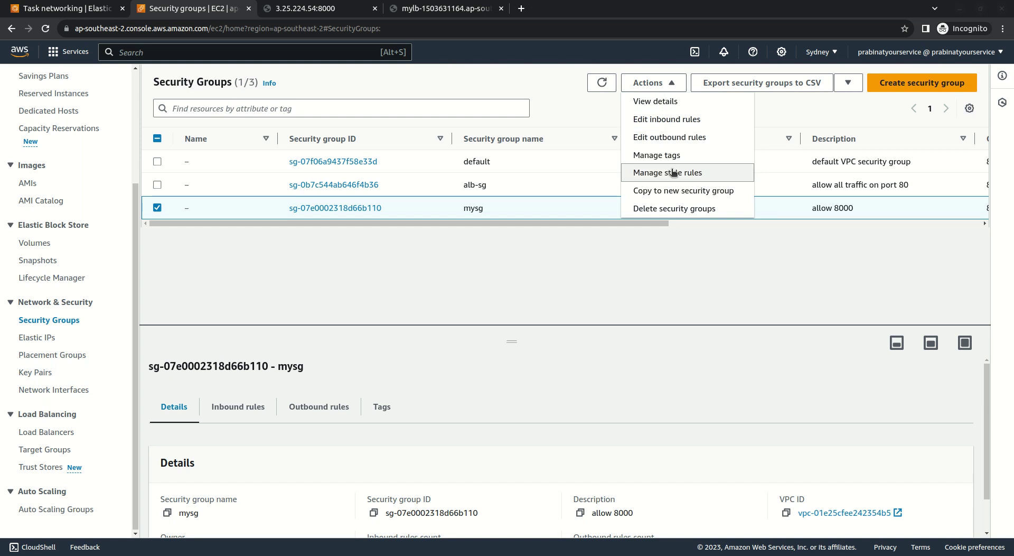
pyautogui.click(676, 120)
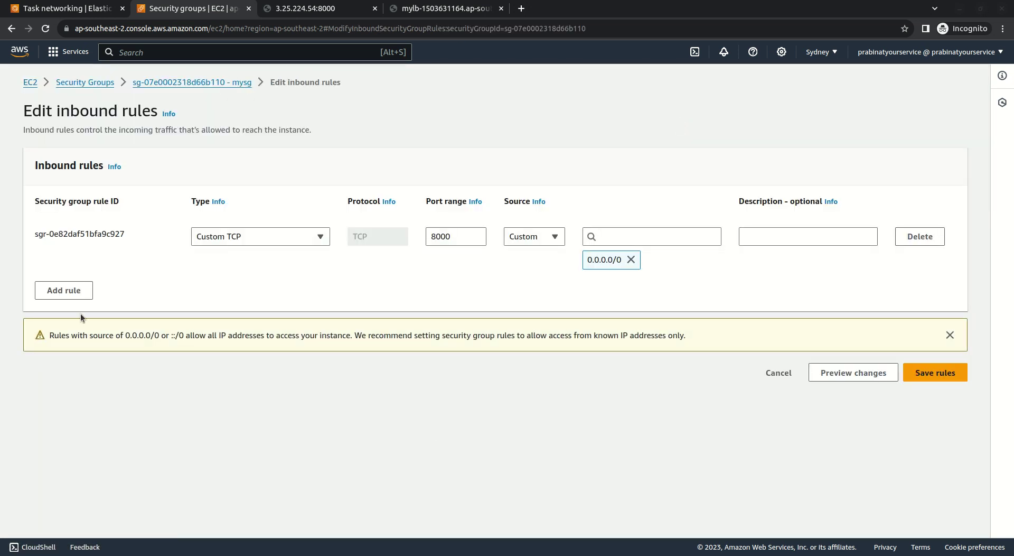
# Step: Add a second inbound rule to mysg with the type All traffic
pyautogui.click(68, 290)
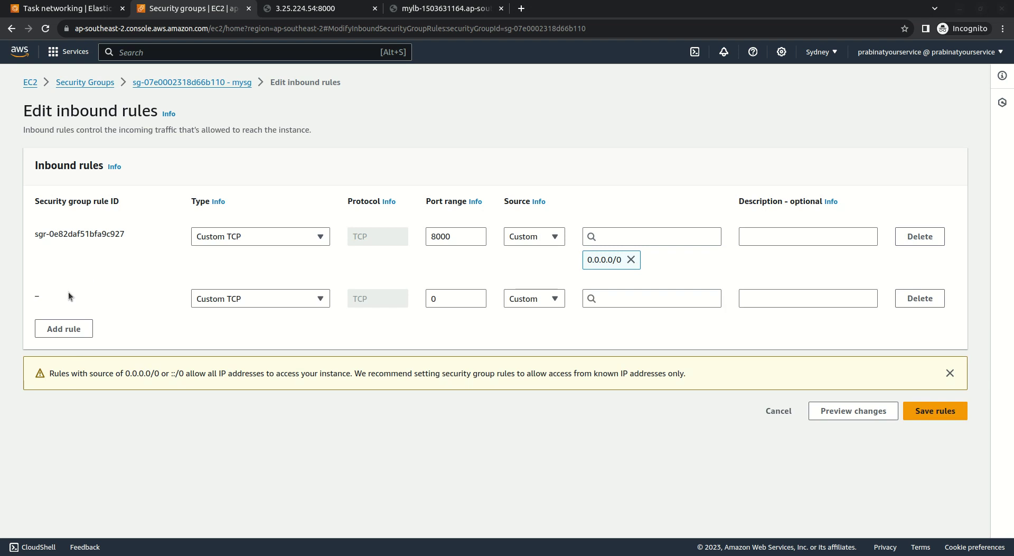
pyautogui.click(318, 301)
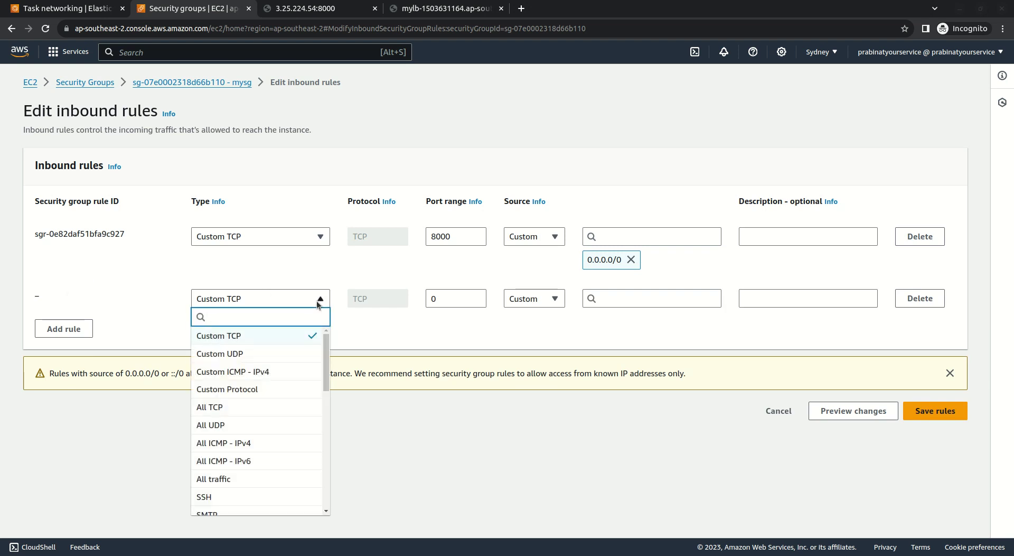
pyautogui.write('all')
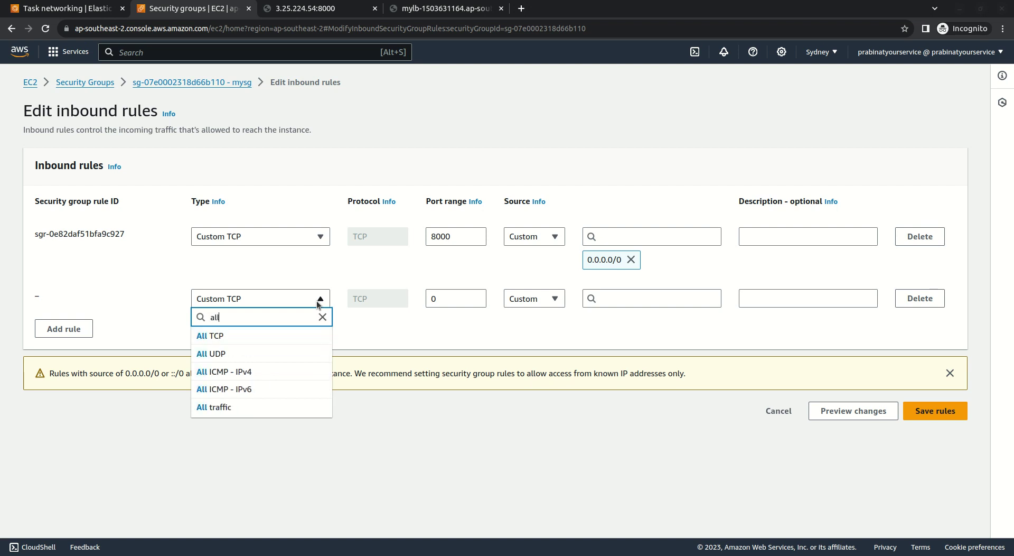
pyautogui.click(295, 408)
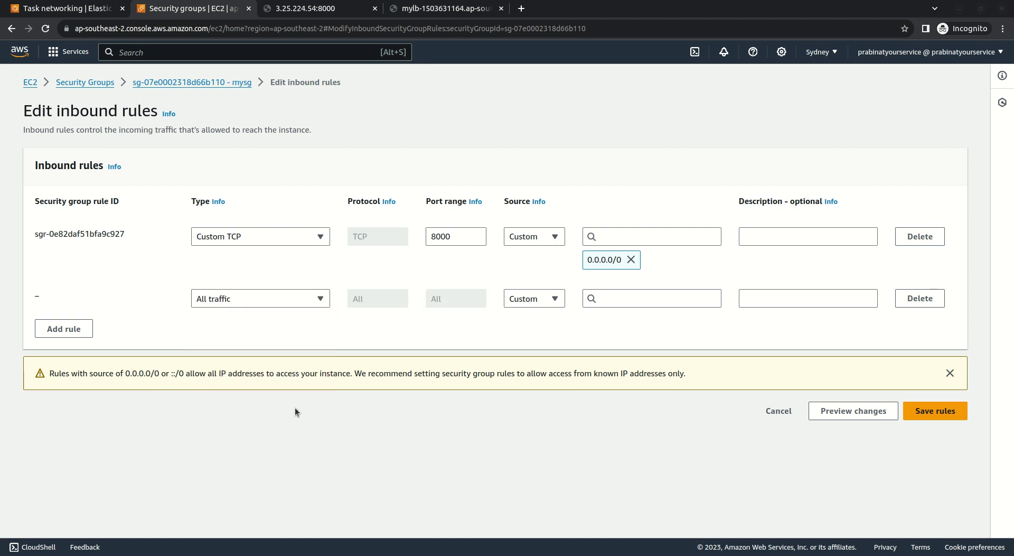
# Step: Set the All traffic rule's custom source to the security group alb-sg and delete the Custom TCP rule for port 8000
pyautogui.click(557, 300)
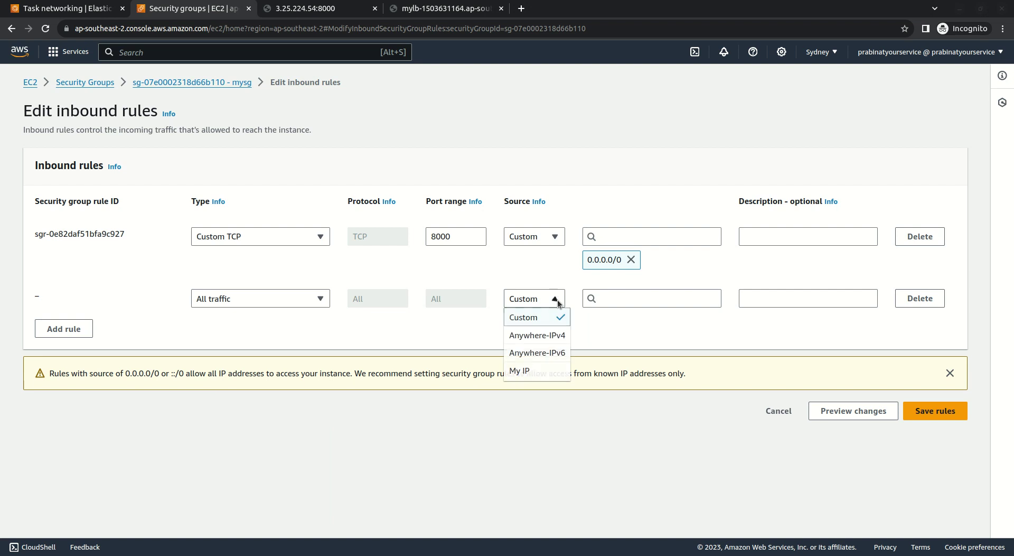
pyautogui.click(557, 299)
pyautogui.click(612, 297)
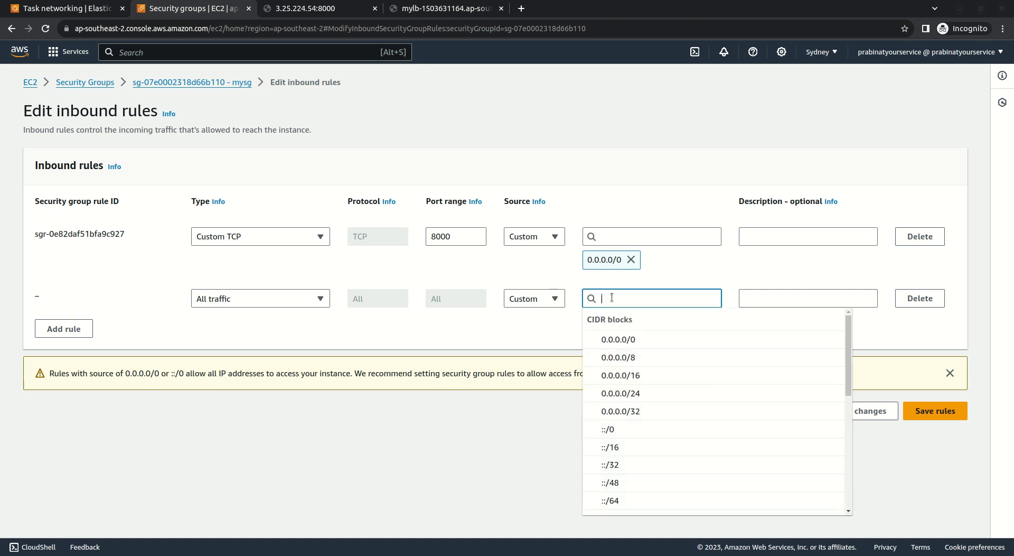
pyautogui.write('sg')
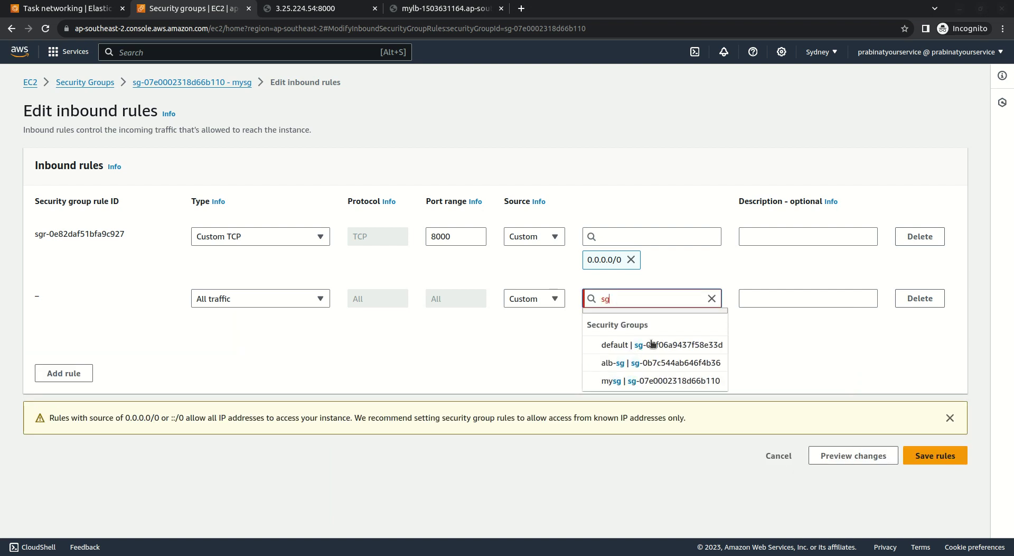
pyautogui.click(678, 363)
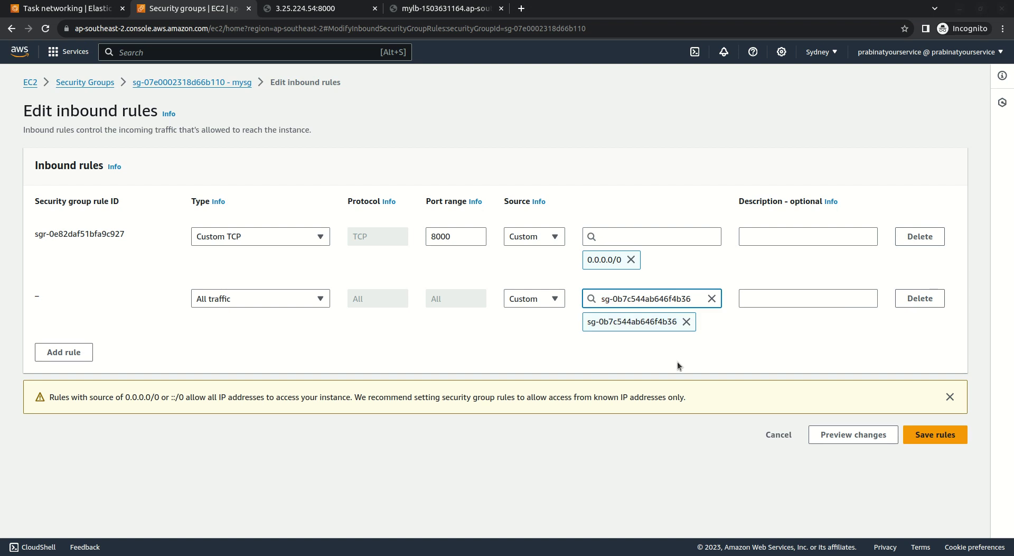
pyautogui.click(917, 238)
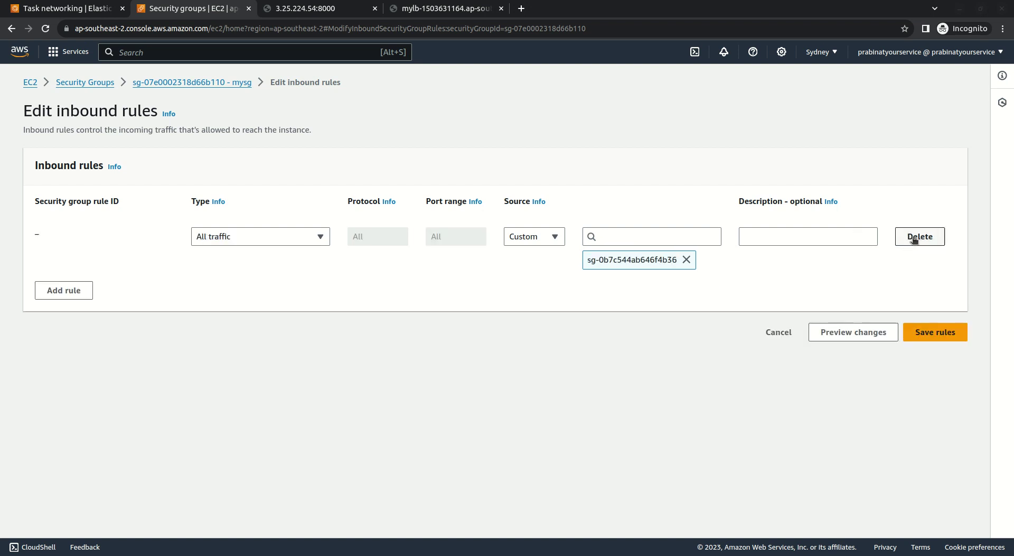
# Step: Save the inbound rule changes to the security group mysg and close the browser tab showing 3.25.224.54:8000
pyautogui.click(944, 333)
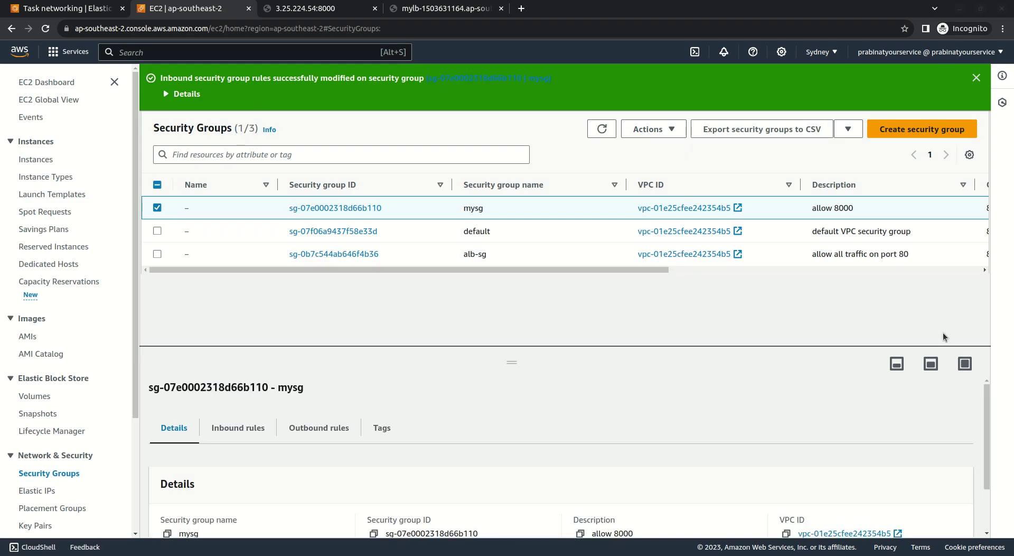
pyautogui.click(339, 11)
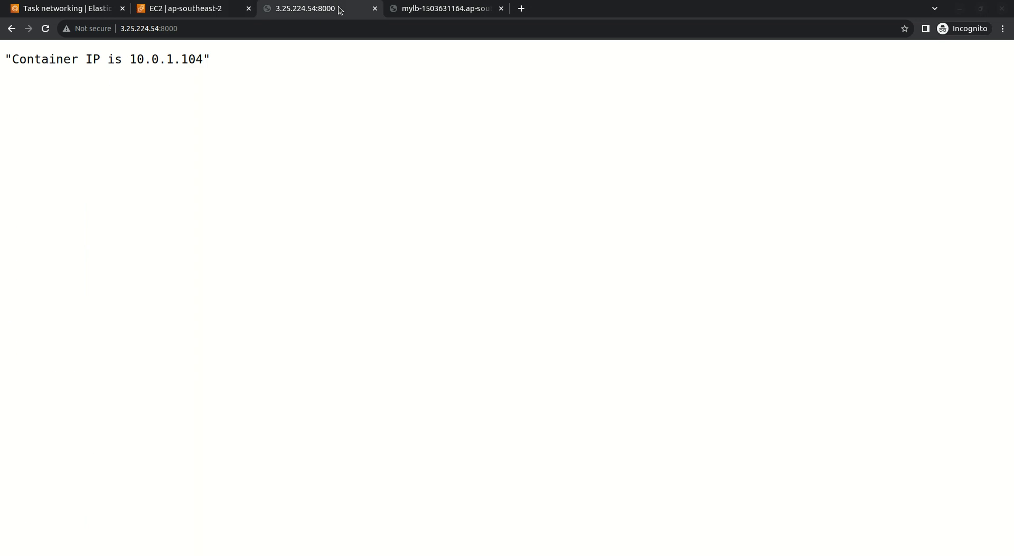
pyautogui.click(376, 10)
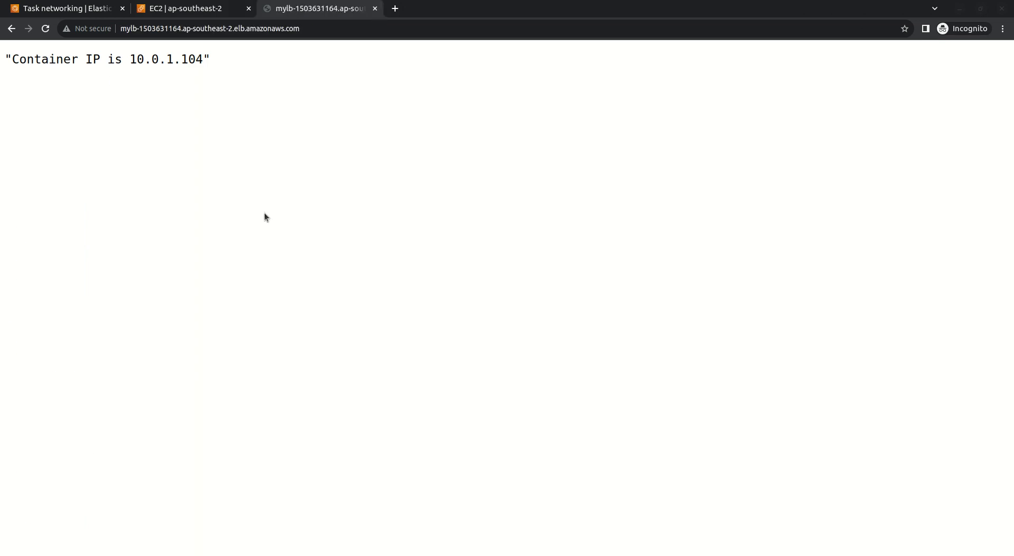
# Step: Copy the public IP of the app service's running ECS task from its networking details
pyautogui.click(203, 10)
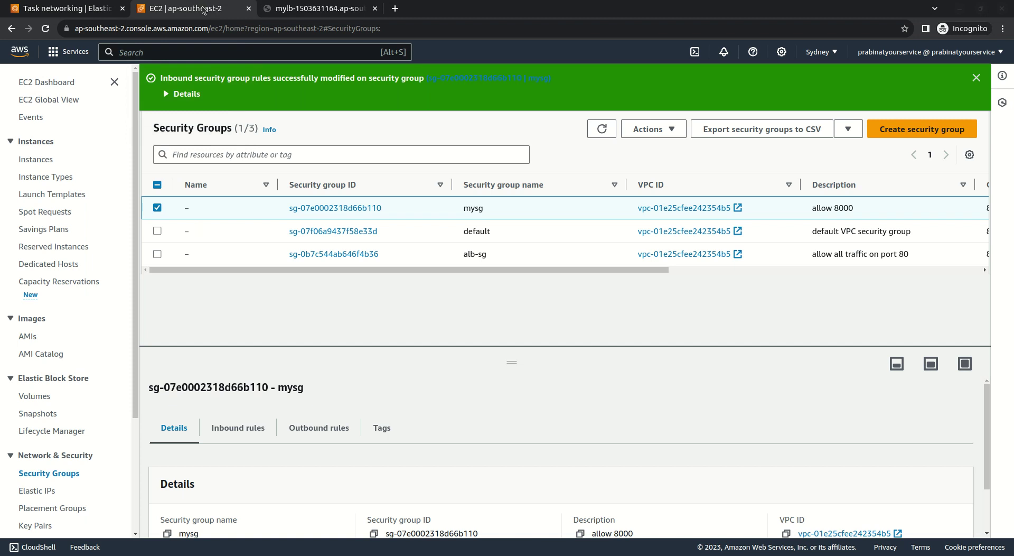
pyautogui.click(82, 13)
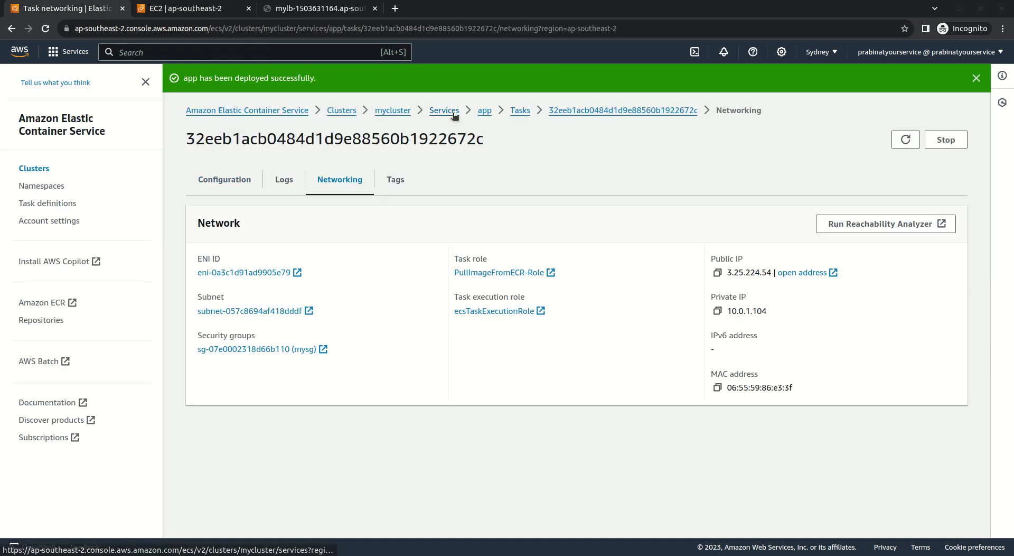
pyautogui.click(520, 111)
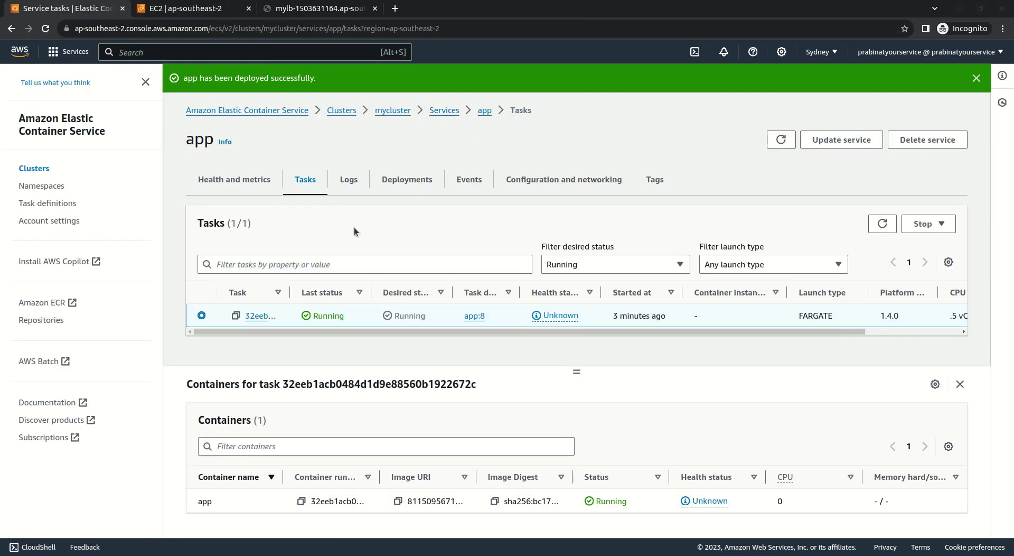
pyautogui.click(256, 316)
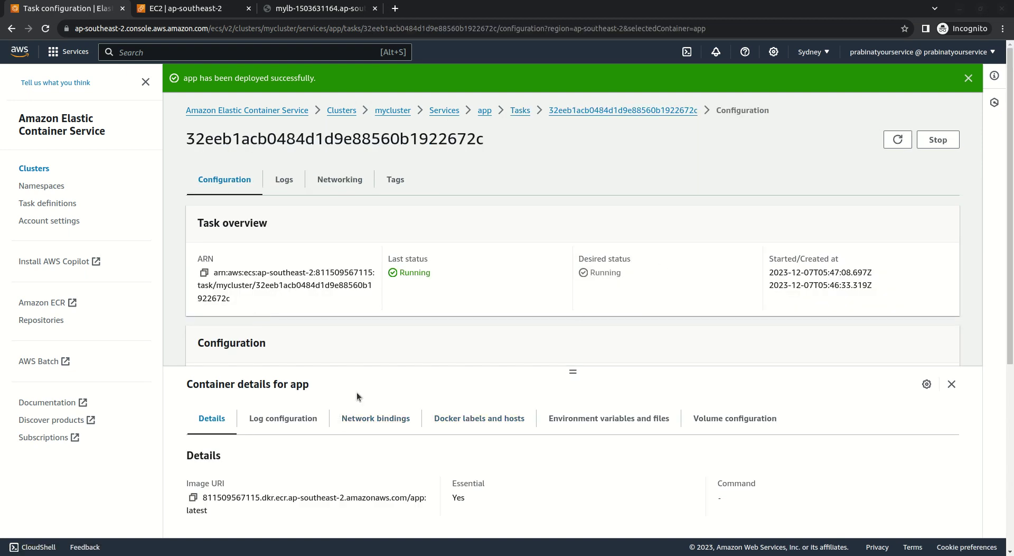
pyautogui.click(348, 184)
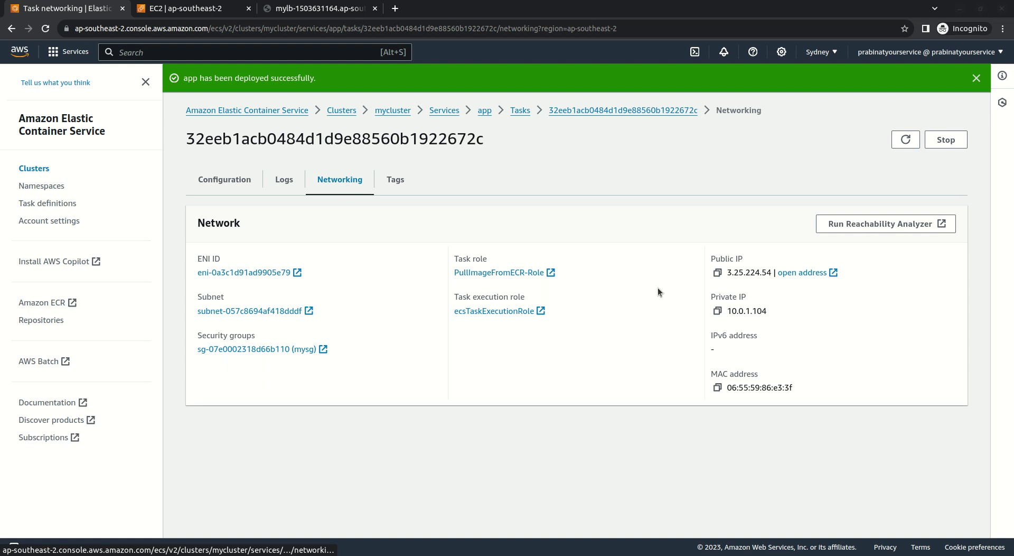
pyautogui.click(717, 273)
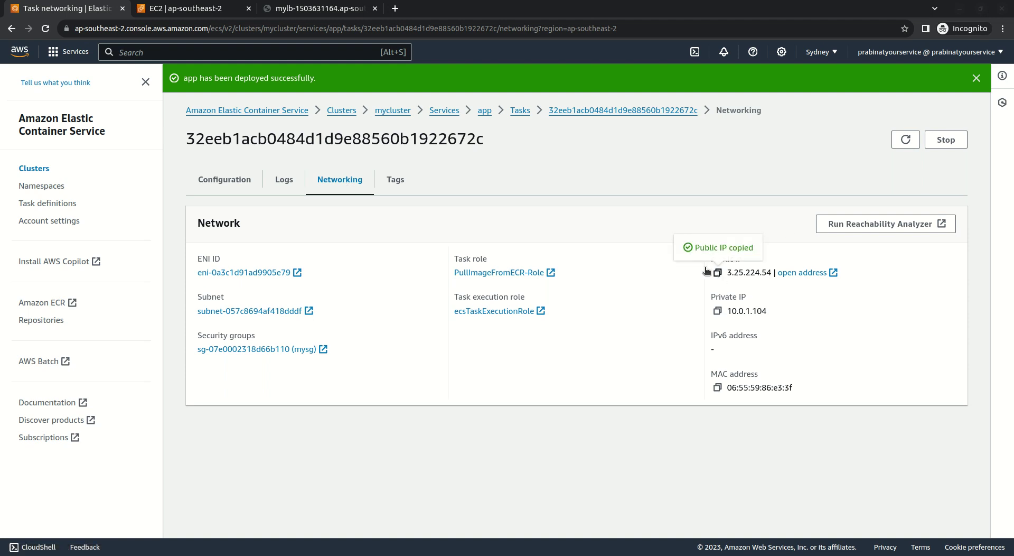
pyautogui.click(396, 10)
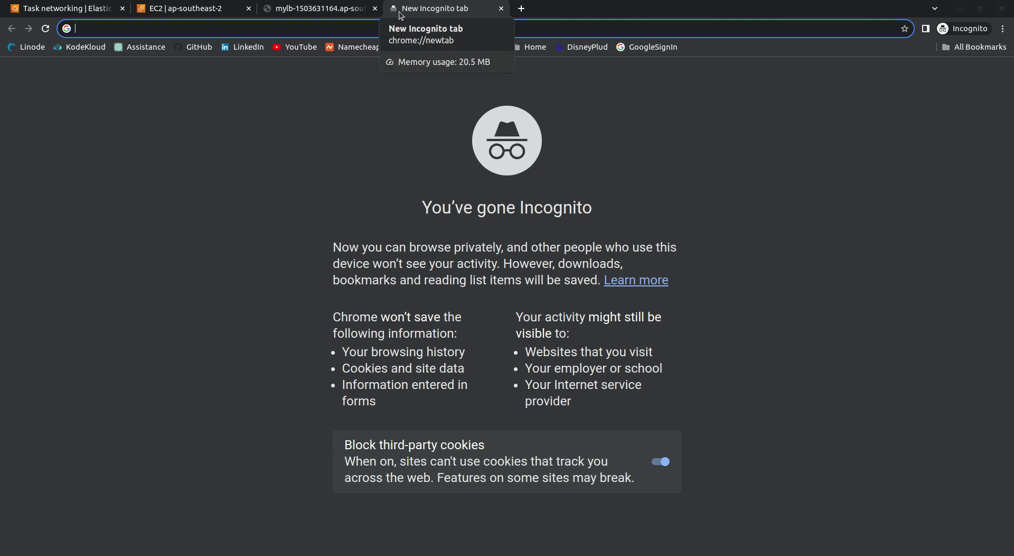
pyautogui.write('http')
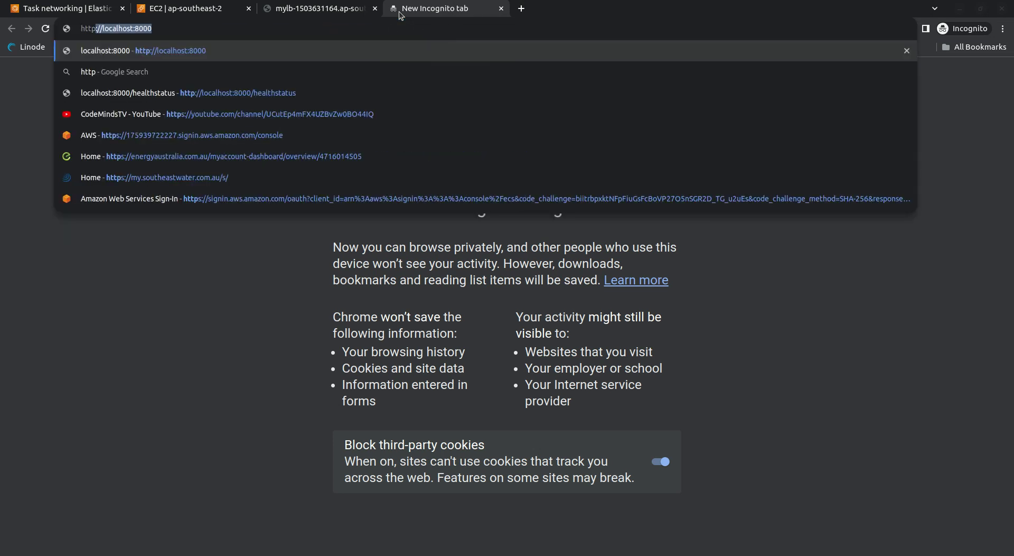
pyautogui.write('://')
pyautogui.hotkey('ctrl', 'v')
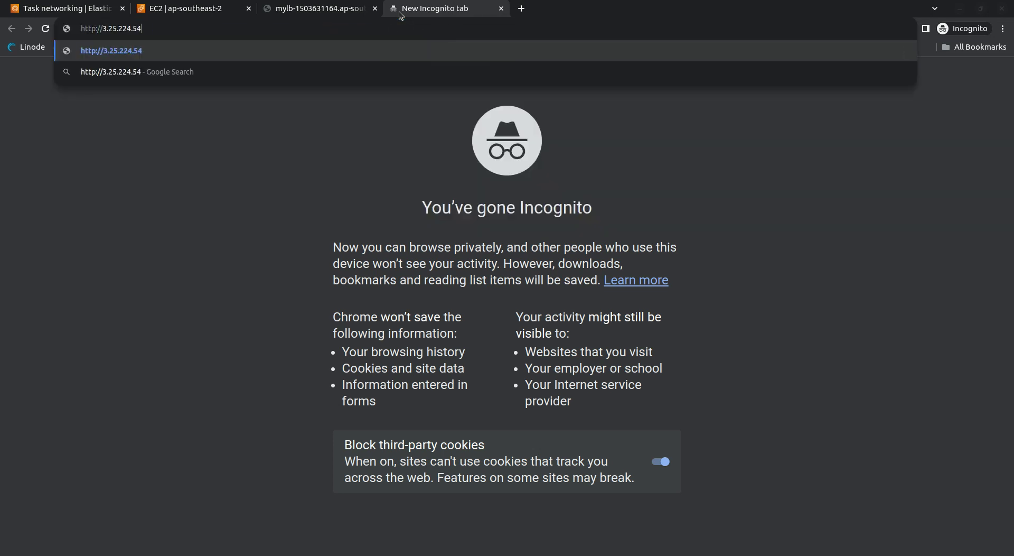
pyautogui.write(':8000')
pyautogui.press('Return')
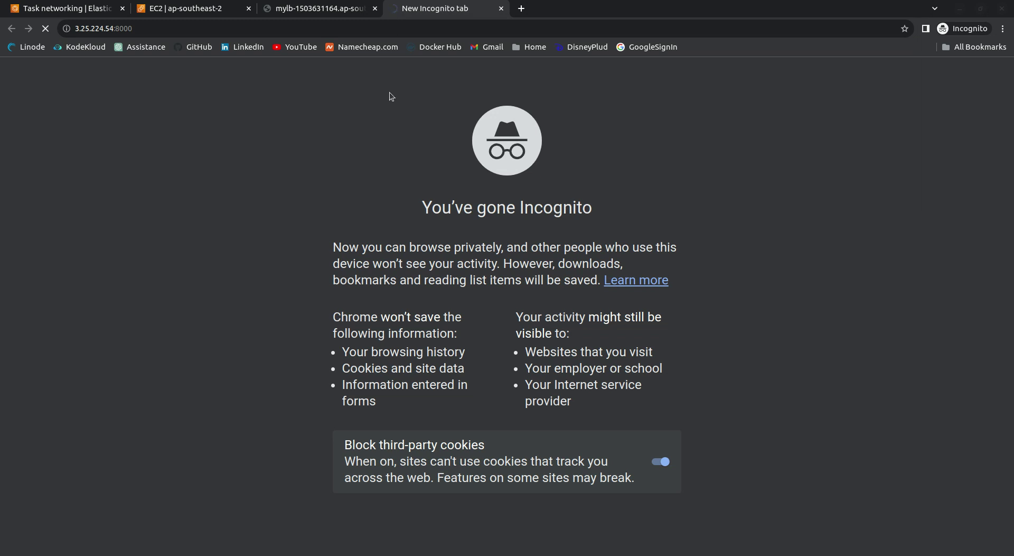
pyautogui.click(501, 9)
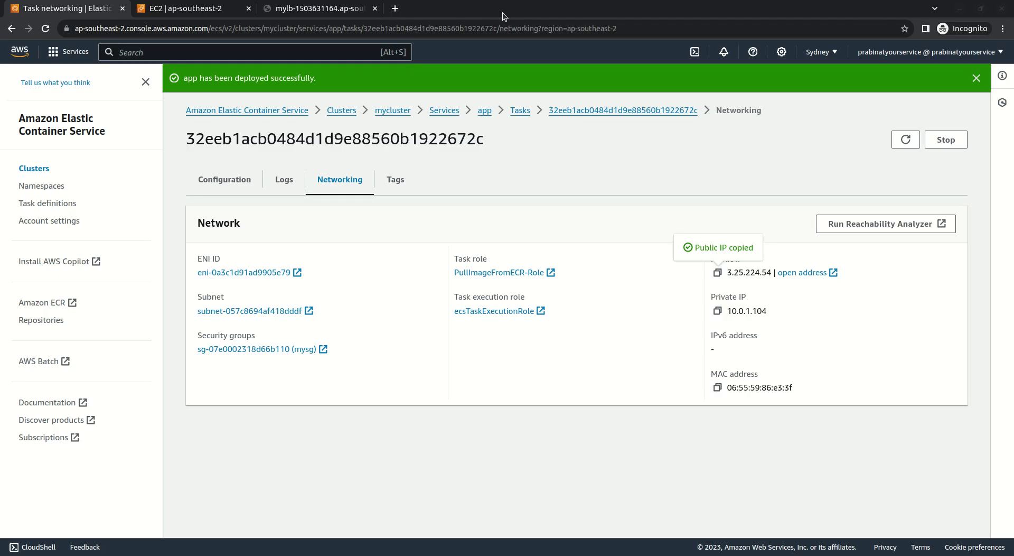
# Step: Reload the mylb load balancer page several times to test access and examine the container IP in the response
pyautogui.click(344, 8)
pyautogui.click(46, 29)
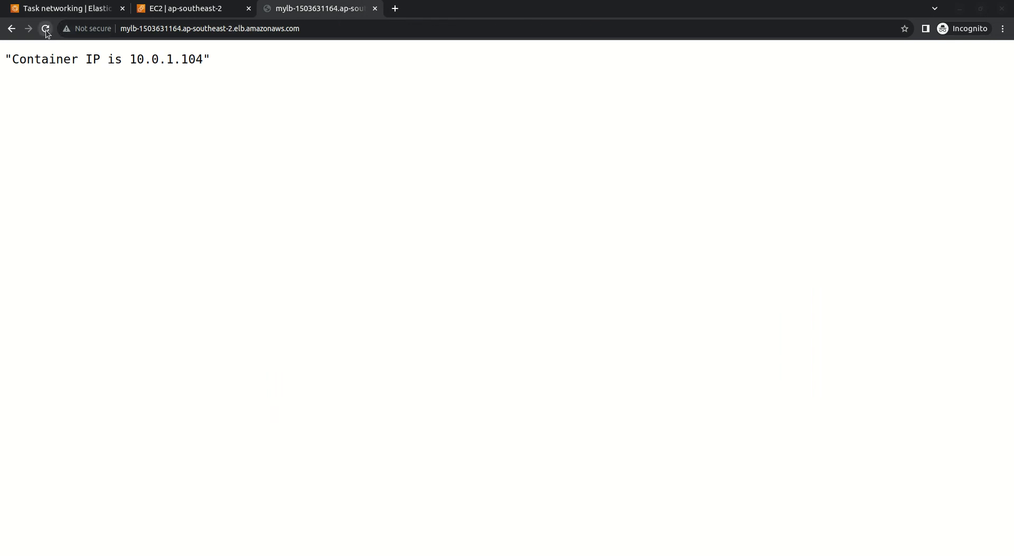
pyautogui.click(46, 30)
pyautogui.click(46, 30)
pyautogui.click(46, 29)
pyautogui.click(46, 29)
pyautogui.tripleClick(88, 59)
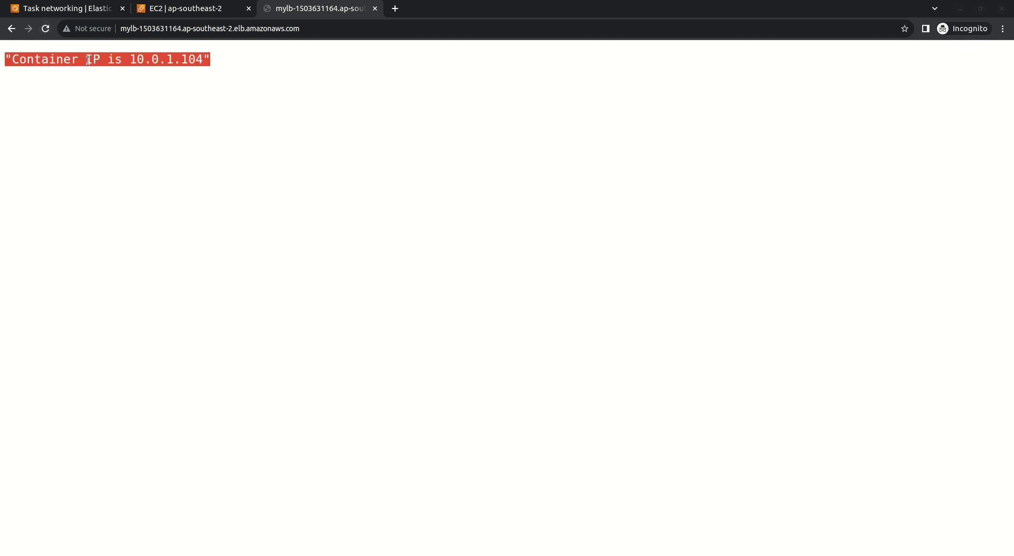
# Step: Stop the app service's running task from the task list of the ECS cluster mycluster
pyautogui.click(88, 9)
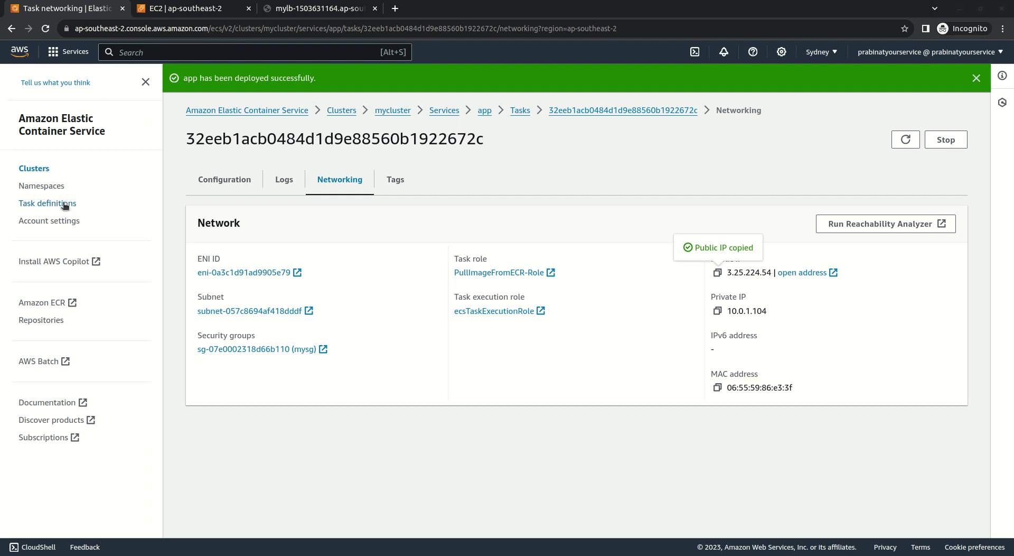
pyautogui.click(45, 170)
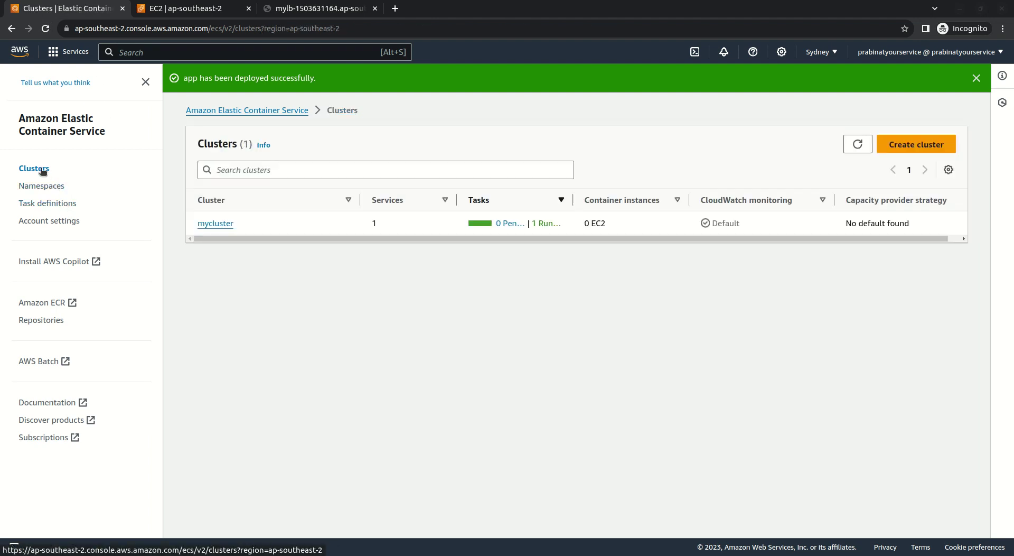
pyautogui.click(218, 224)
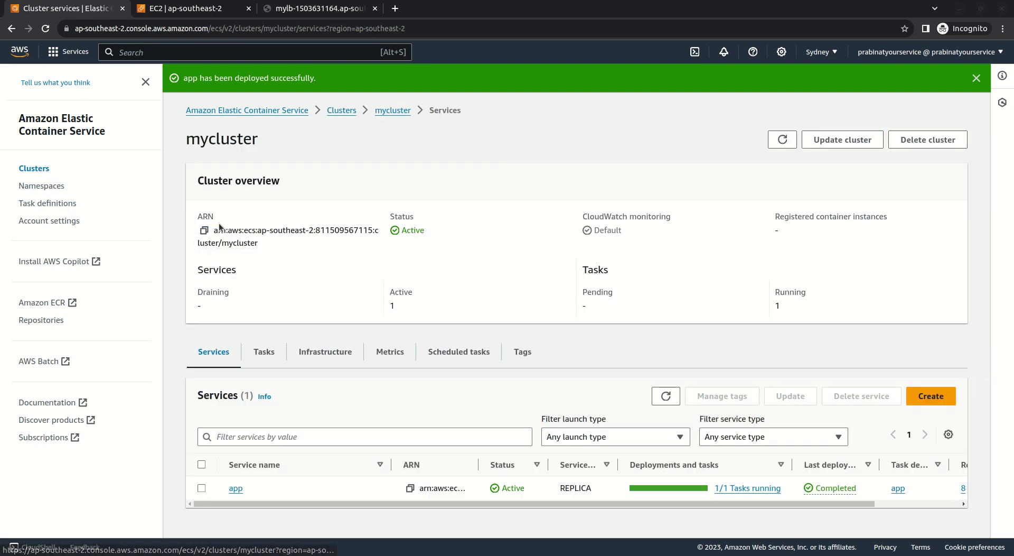
pyautogui.click(267, 354)
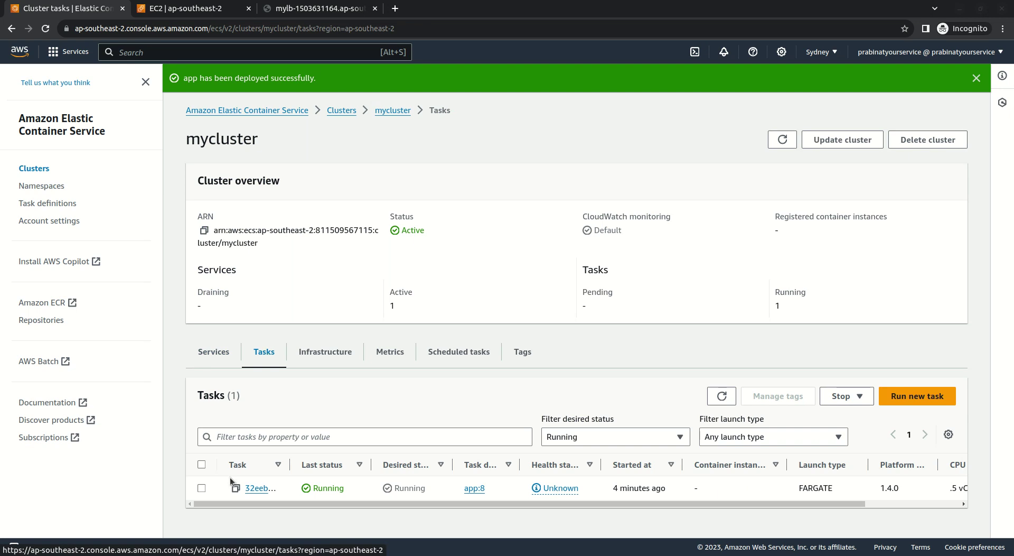
pyautogui.click(201, 488)
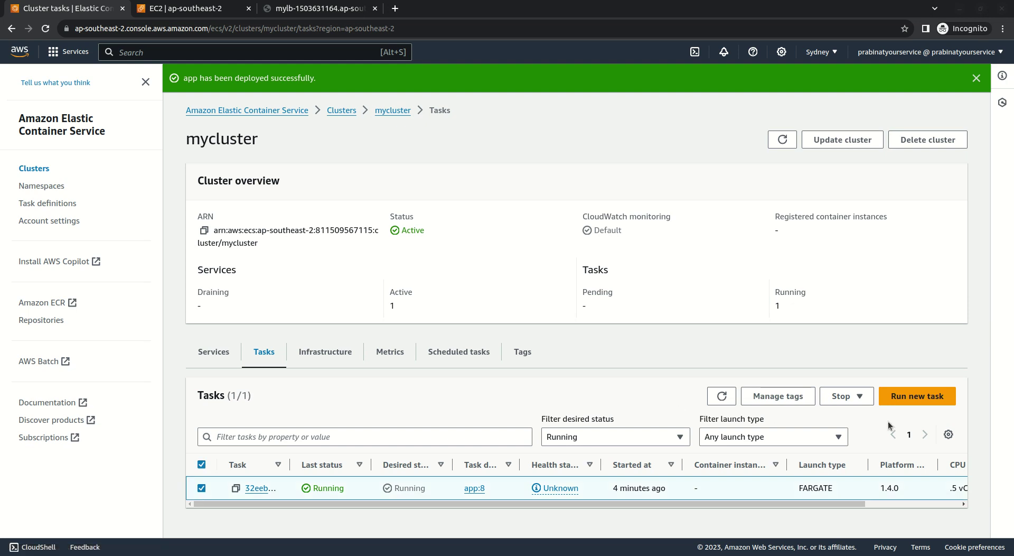
pyautogui.click(852, 397)
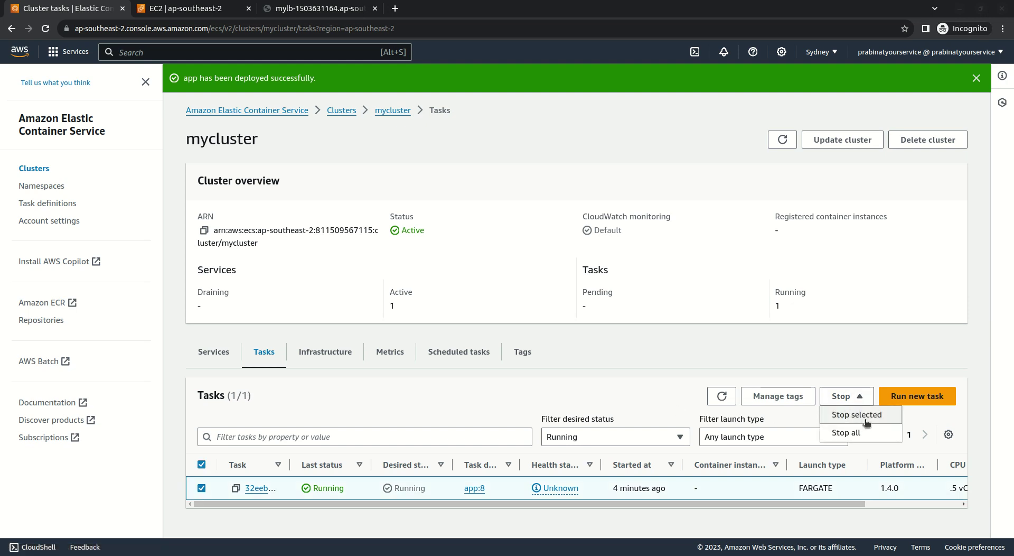
pyautogui.click(874, 415)
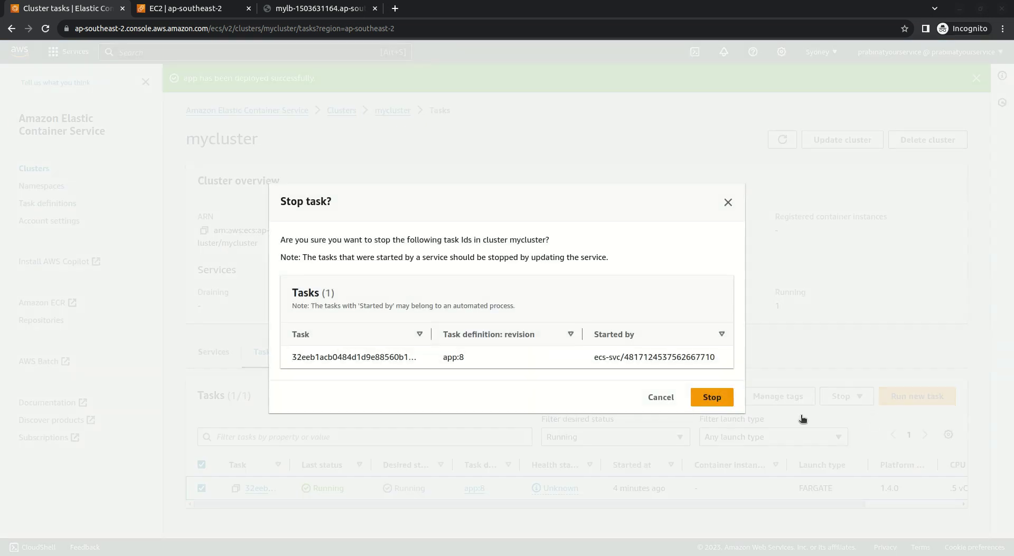
pyautogui.click(717, 406)
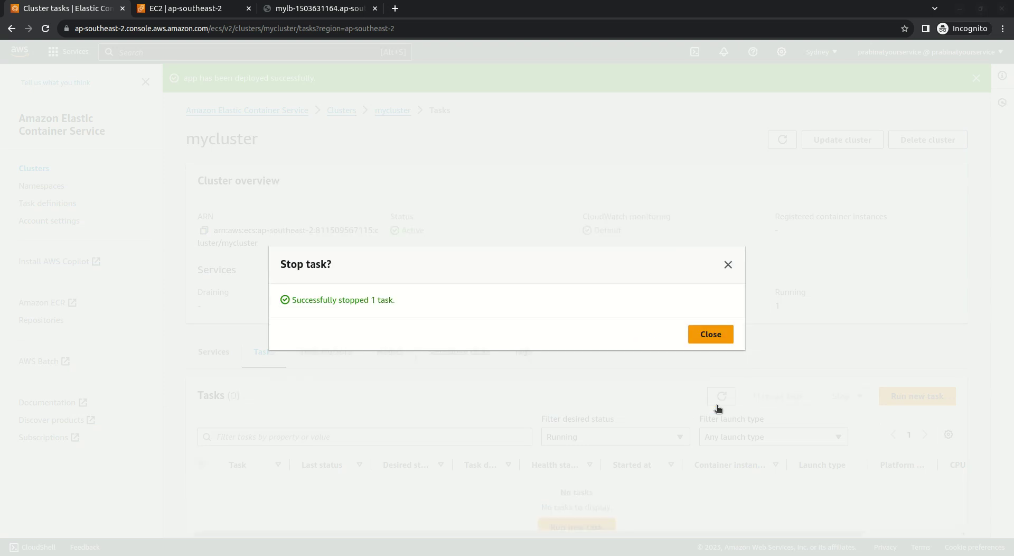
pyautogui.click(728, 264)
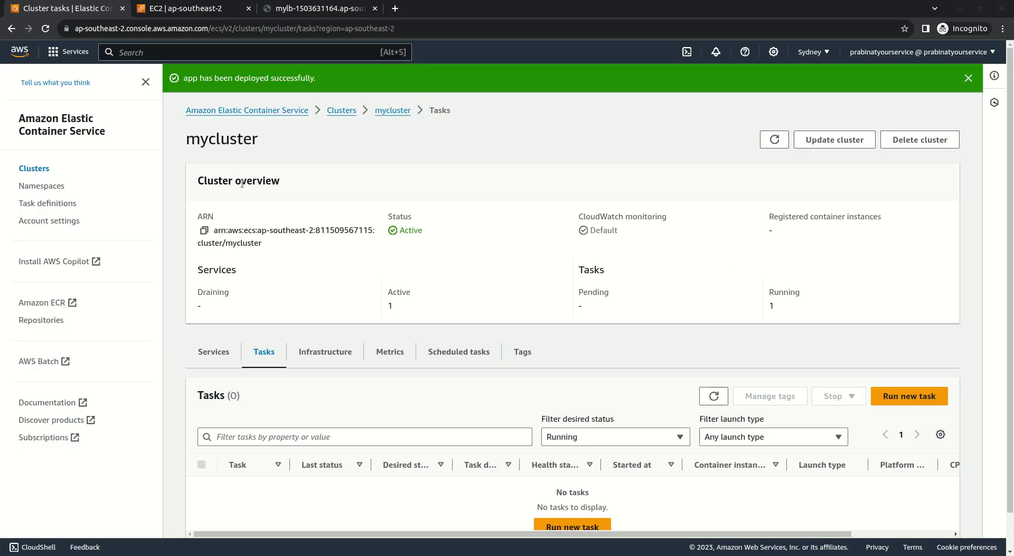
# Step: Examine the registered targets of the EC2 target group mytarget, refreshing the list repeatedly to check their health status
pyautogui.click(201, 12)
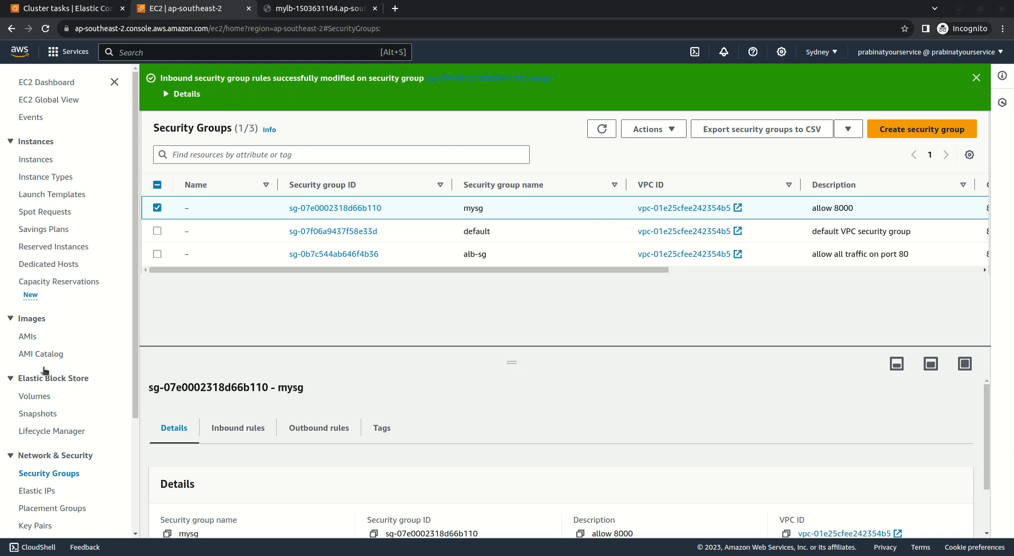
pyautogui.scroll(-3, 44, 365)
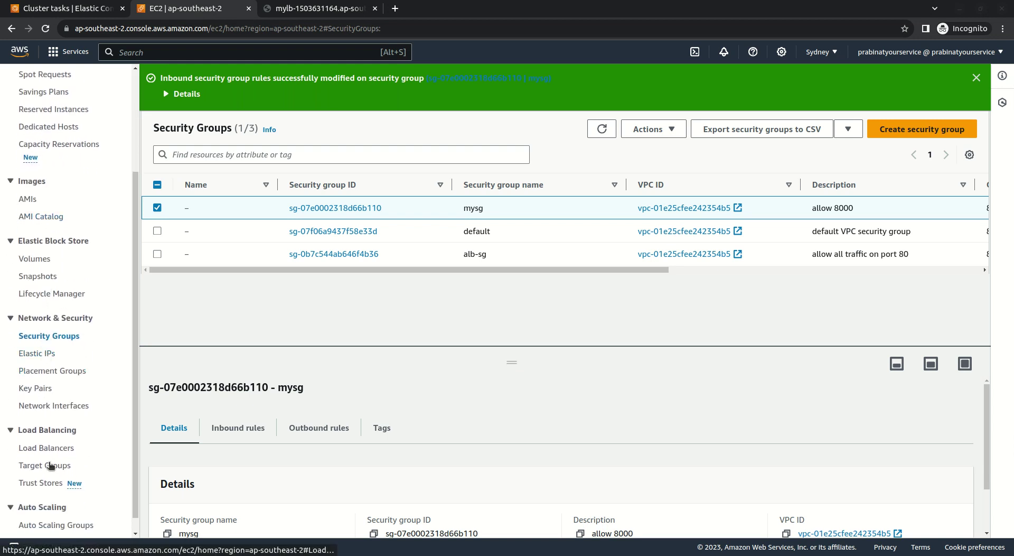
pyautogui.click(51, 465)
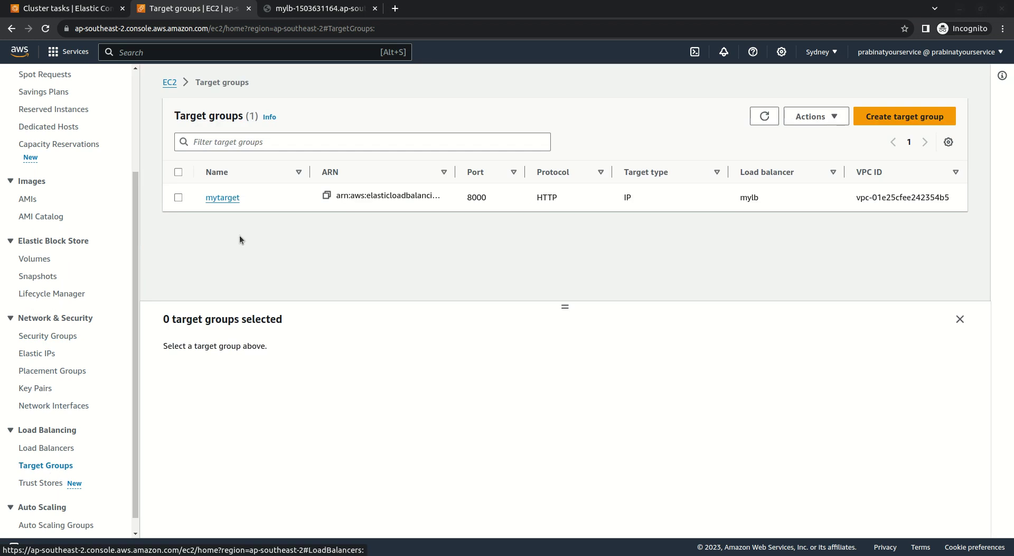
pyautogui.click(182, 198)
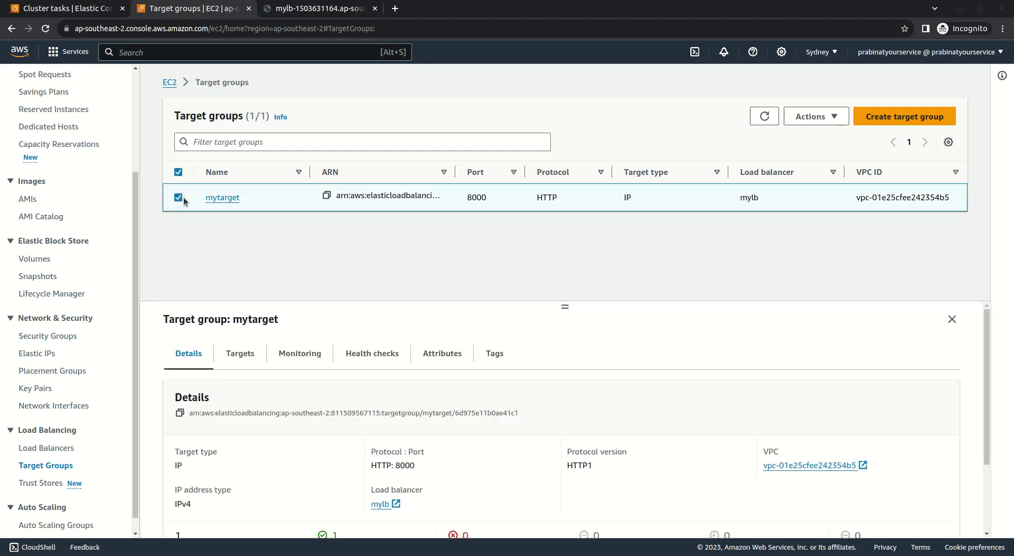
pyautogui.click(250, 355)
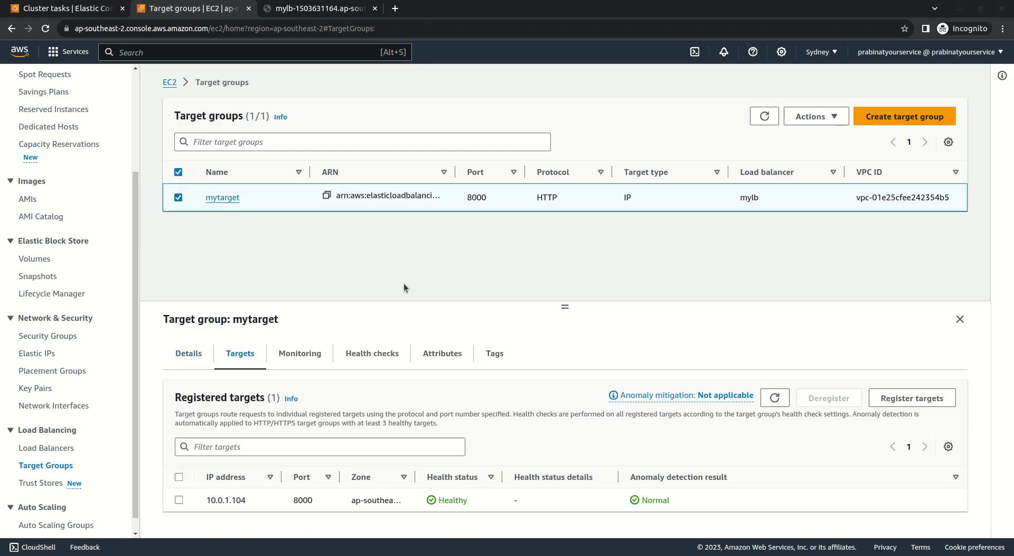
pyautogui.click(777, 399)
pyautogui.click(776, 400)
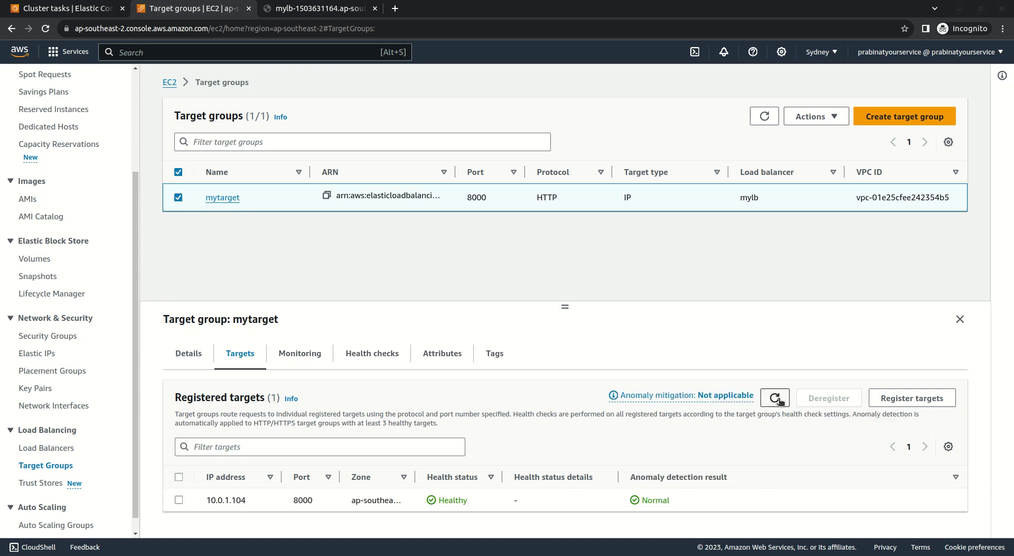
pyautogui.click(775, 399)
pyautogui.click(776, 400)
pyautogui.click(775, 400)
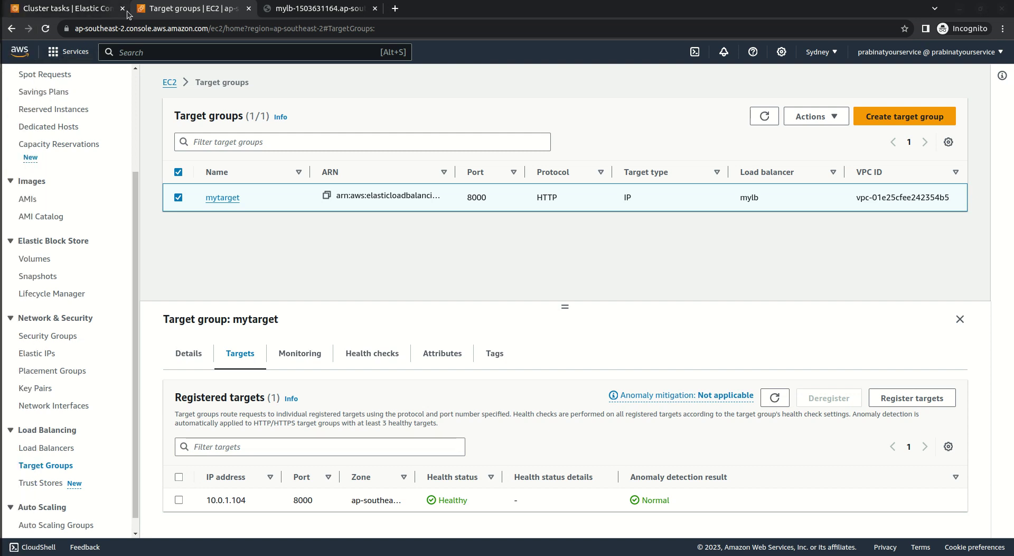
# Step: Refresh the task list of mycluster in ECS to check for a replacement task
pyautogui.click(93, 8)
pyautogui.click(713, 396)
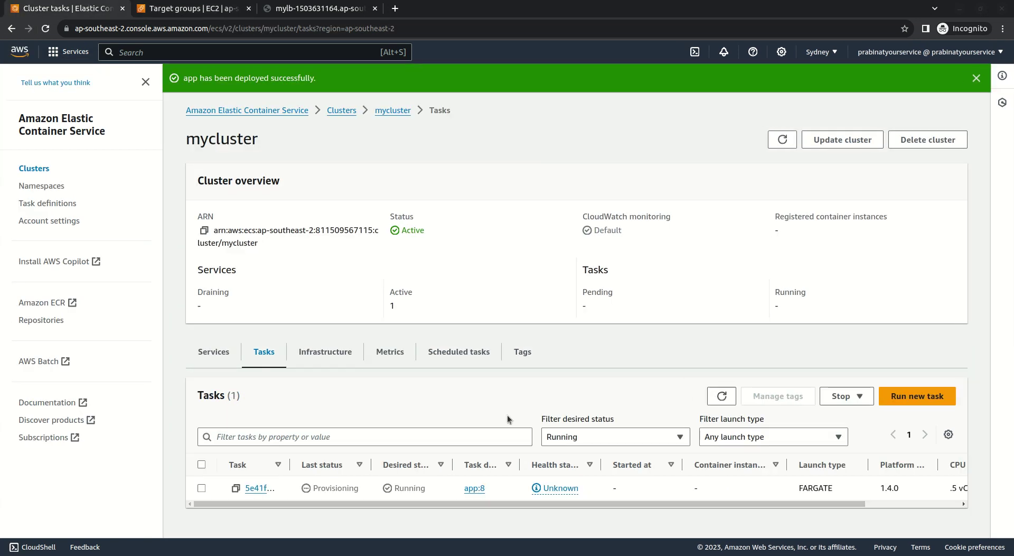
pyautogui.click(724, 398)
# Step: Show the health check settings of the target group mytarget in EC2
pyautogui.click(205, 14)
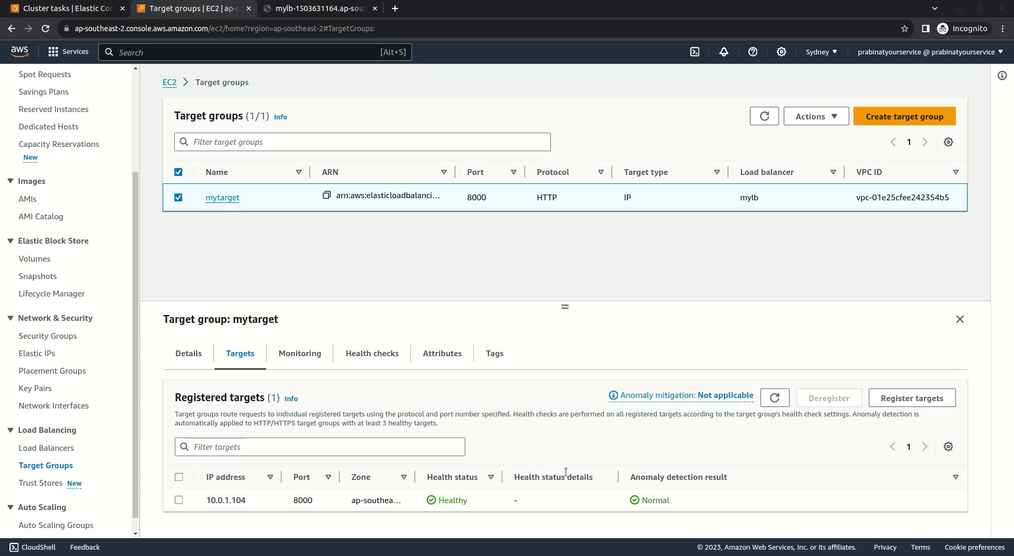
pyautogui.click(388, 357)
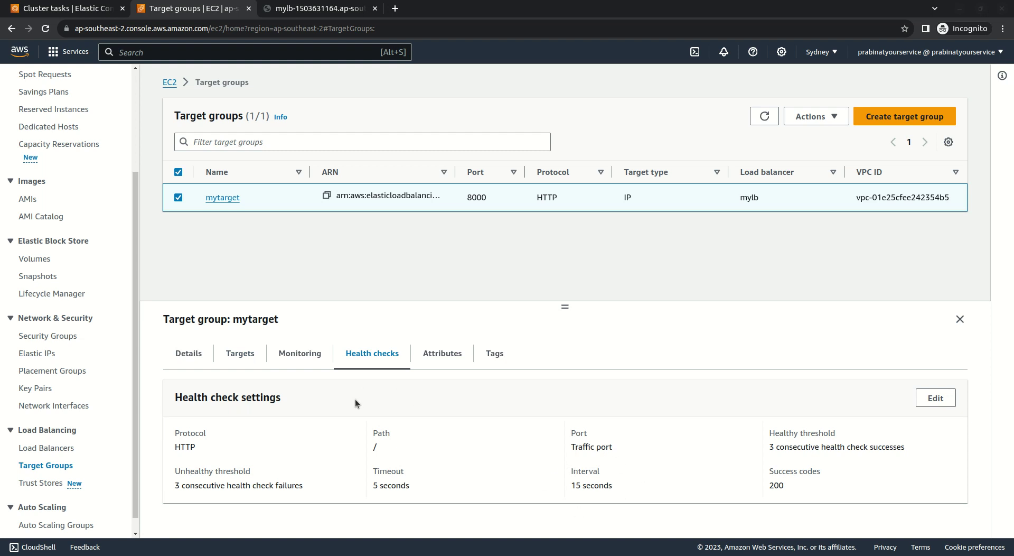
# Step: Refresh the registered targets of mytarget repeatedly to check their health status, and show the group's health check settings again
pyautogui.click(181, 363)
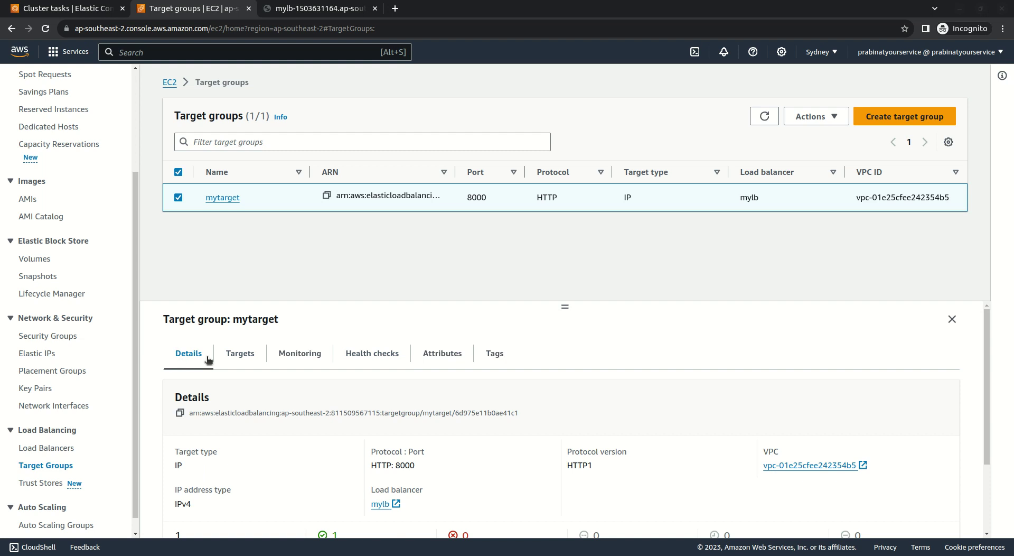
pyautogui.click(248, 360)
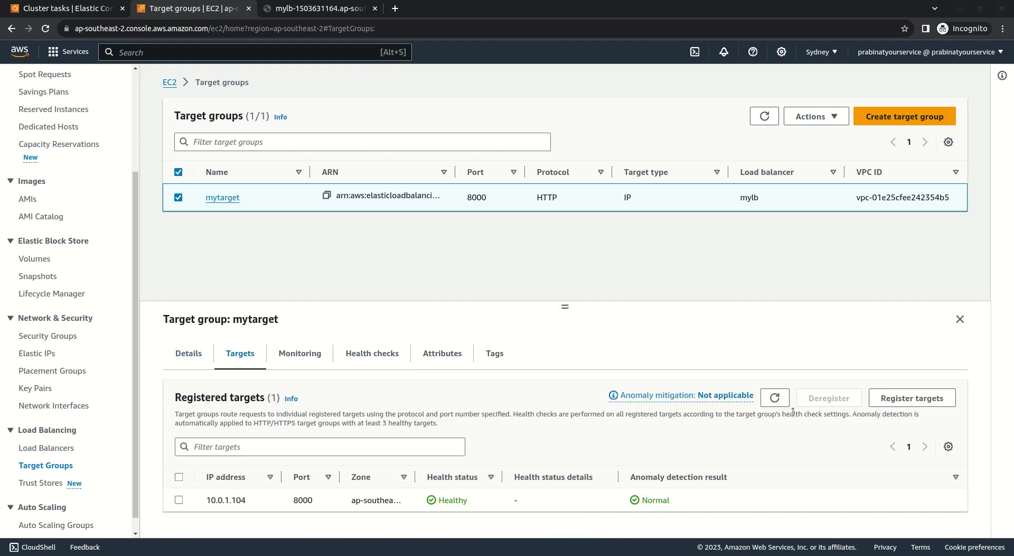
pyautogui.click(780, 401)
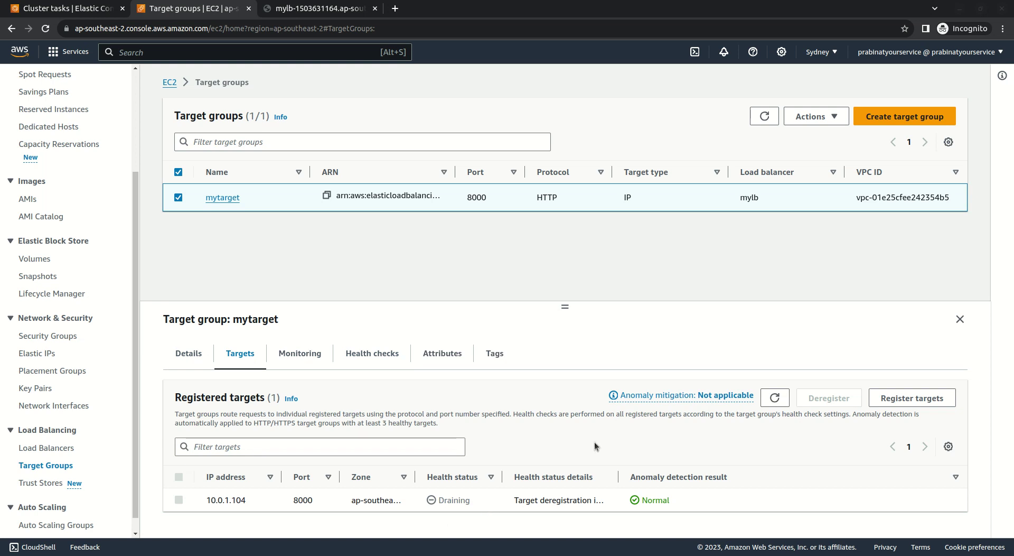
pyautogui.click(774, 400)
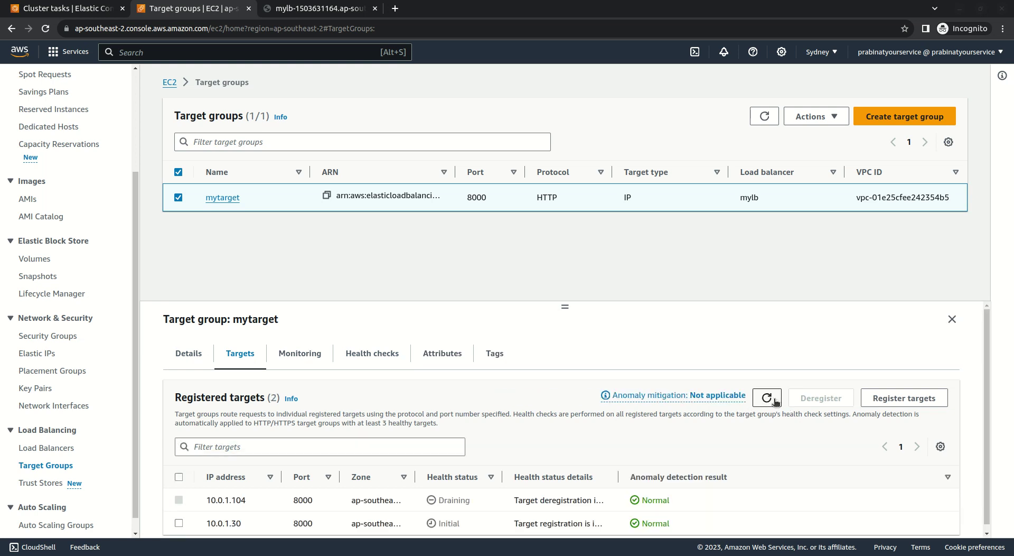
pyautogui.scroll(-1, 743, 454)
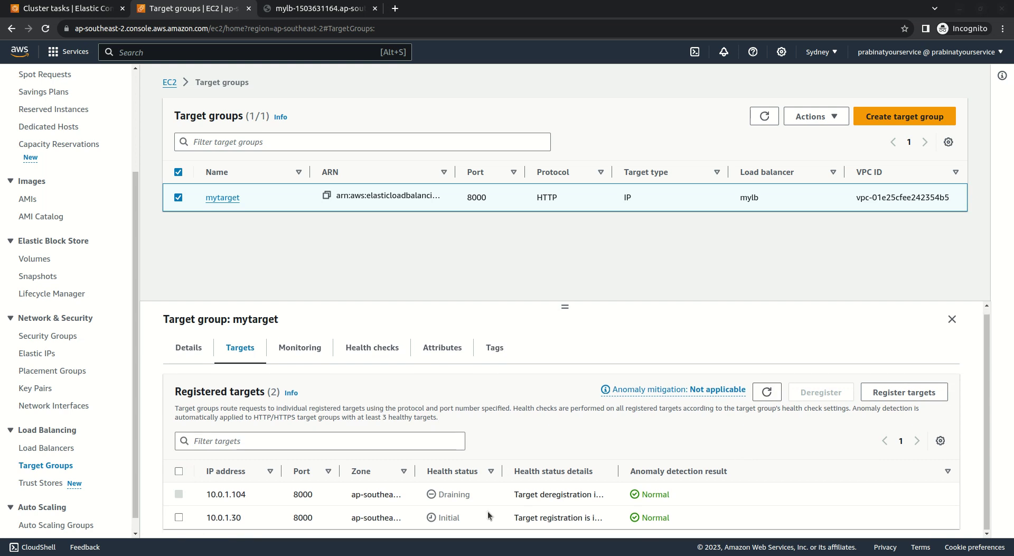
pyautogui.doubleClick(442, 518)
pyautogui.moveTo(565, 304); pyautogui.dragTo(578, 245)
pyautogui.click(774, 336)
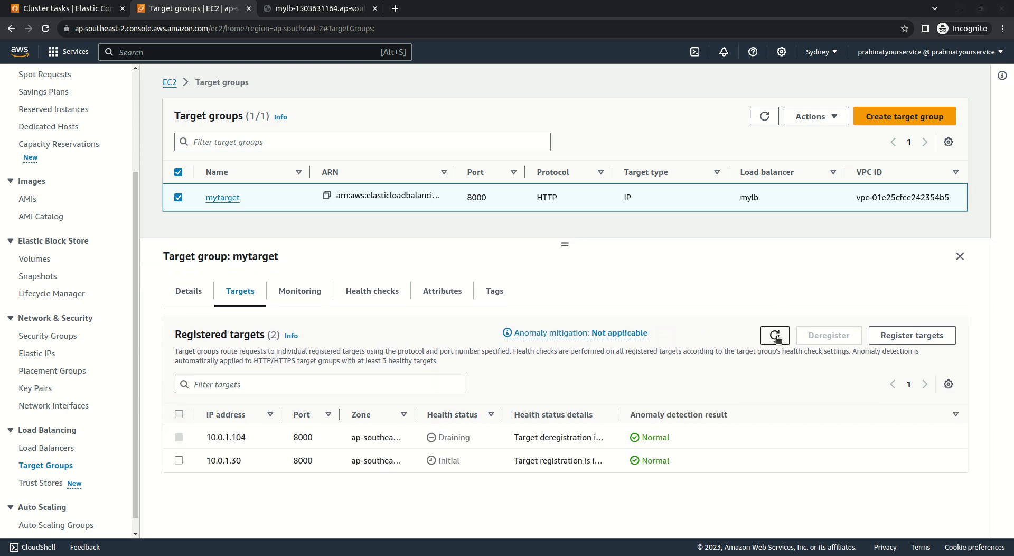
pyautogui.click(774, 336)
pyautogui.click(775, 336)
pyautogui.click(775, 336)
pyautogui.click(775, 336)
pyautogui.click(775, 336)
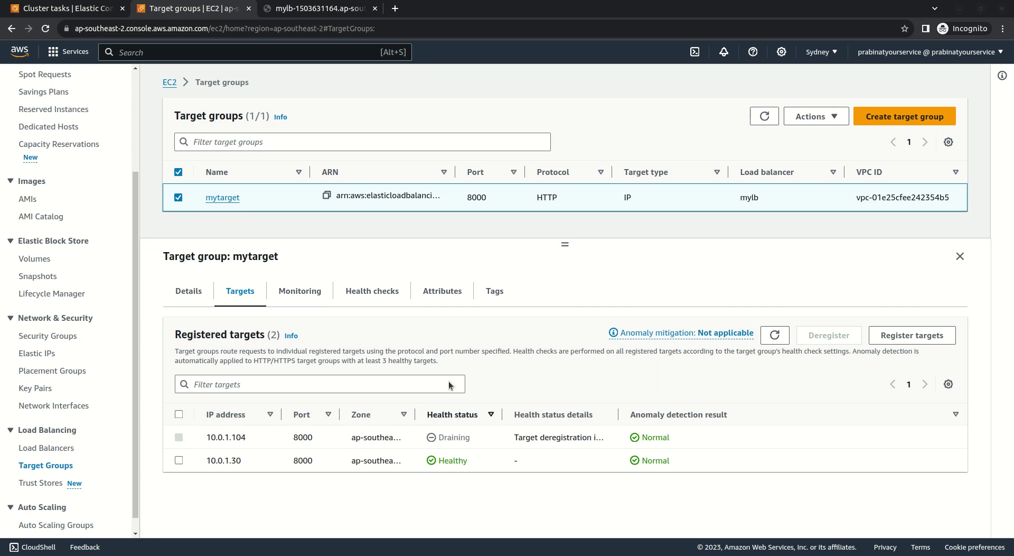
pyautogui.click(375, 294)
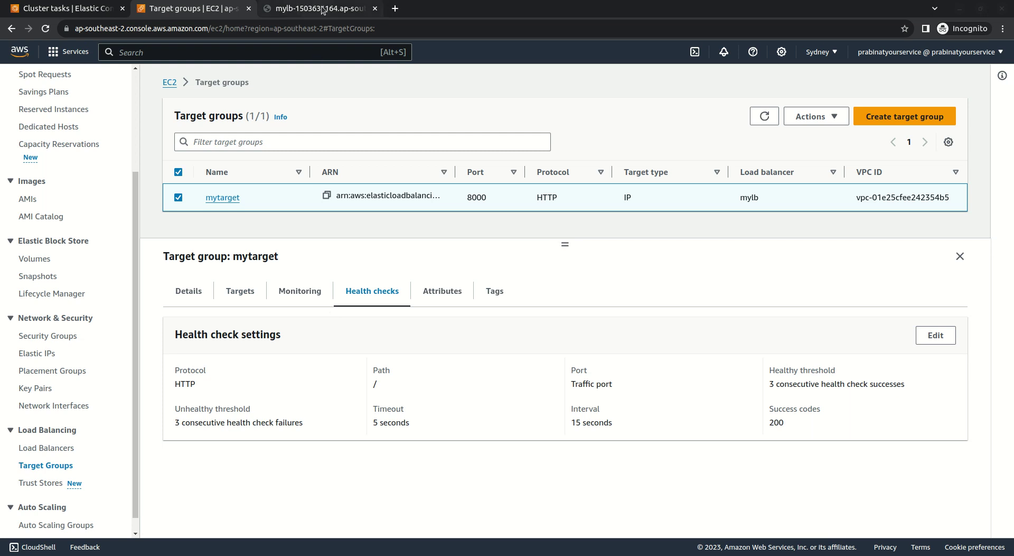
# Step: Refresh the task list of mycluster in ECS and reload the mylb load balancer page to check the container IP
pyautogui.click(78, 9)
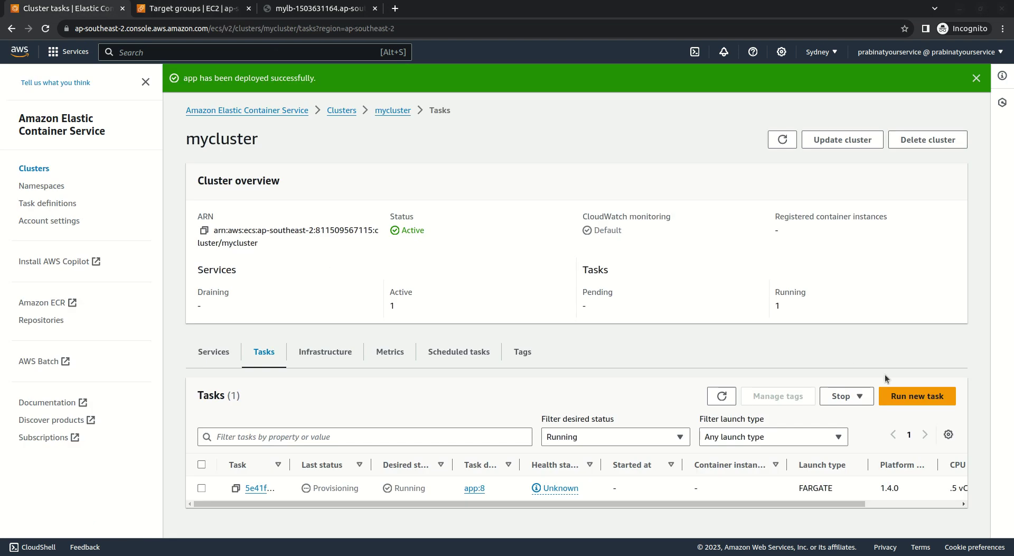
pyautogui.click(722, 398)
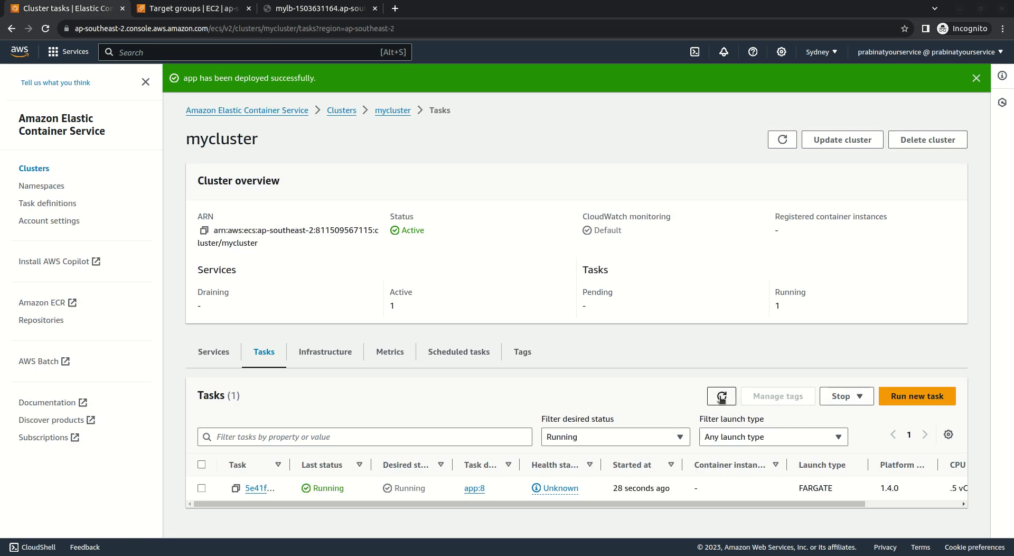
pyautogui.click(342, 9)
pyautogui.click(140, 85)
pyautogui.click(46, 29)
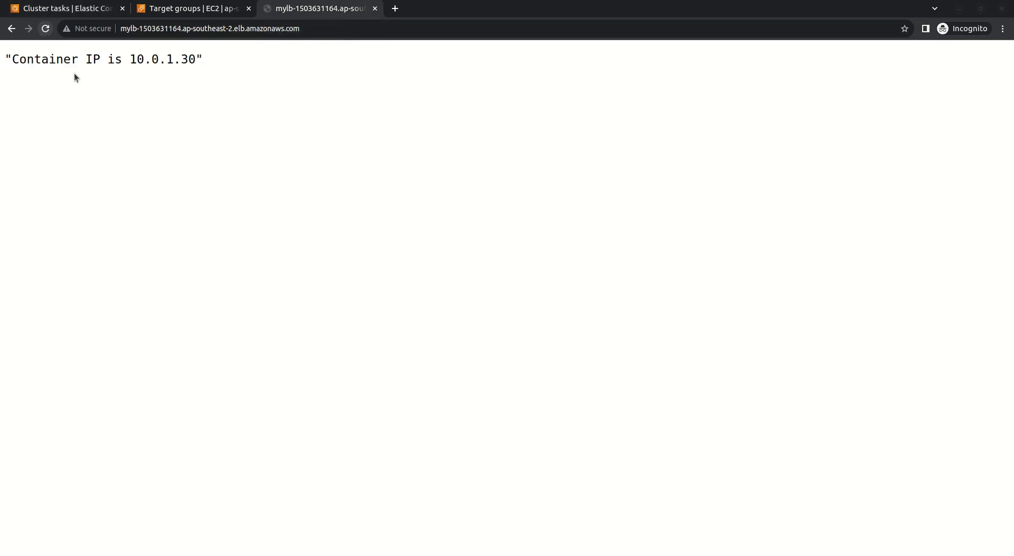
pyautogui.tripleClick(155, 58)
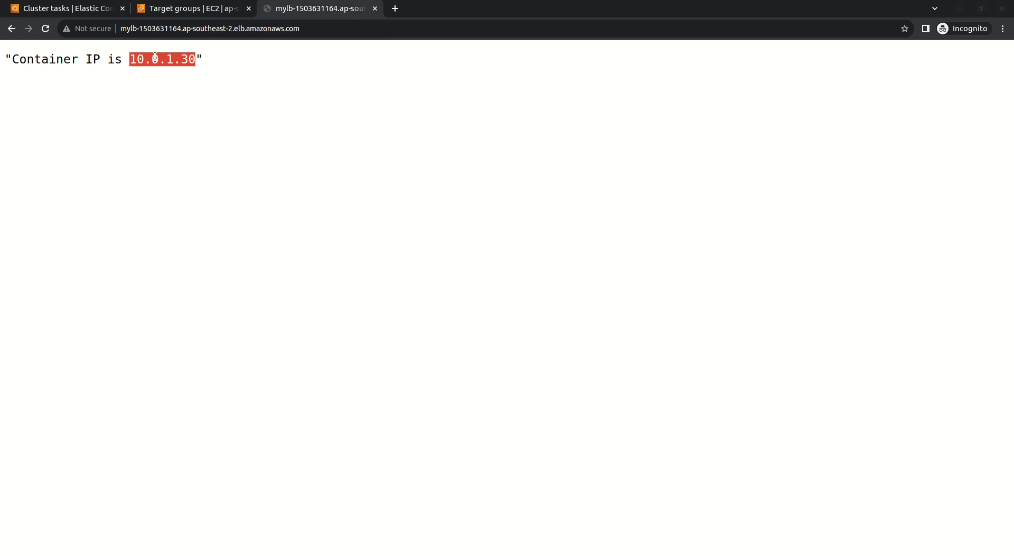
pyautogui.click(169, 99)
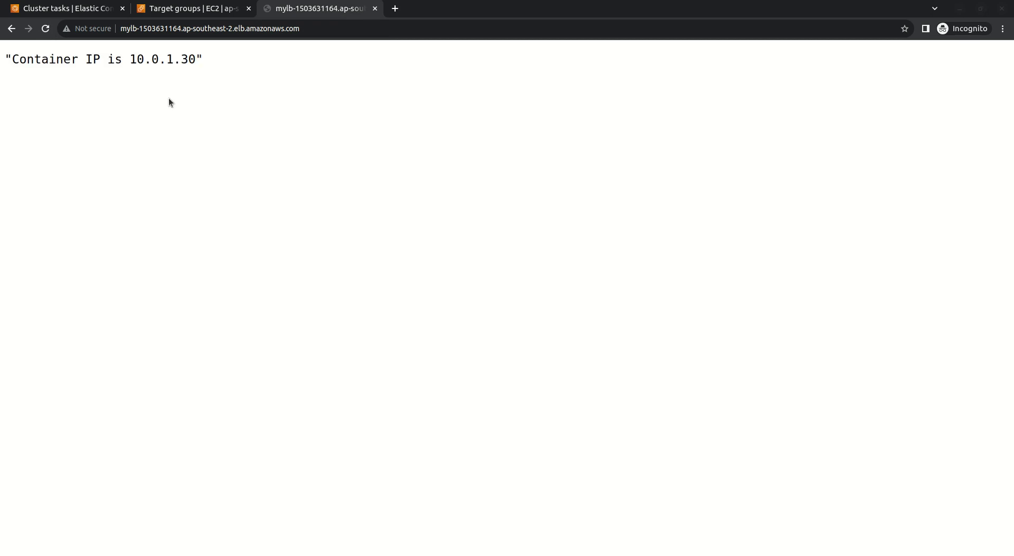
# Step: Update the app service in the ECS cluster mycluster to 2 desired tasks
pyautogui.click(78, 10)
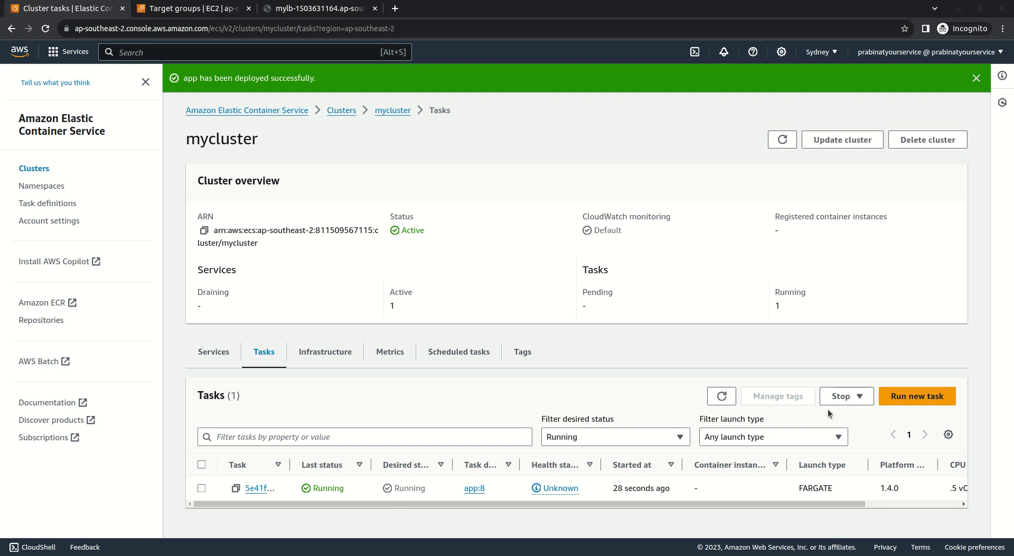
pyautogui.click(213, 351)
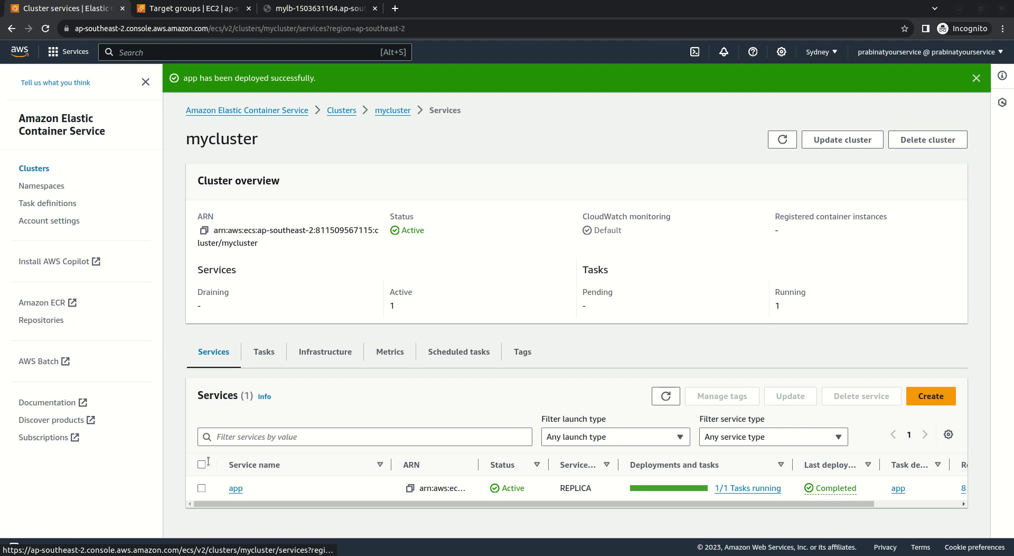
pyautogui.click(201, 488)
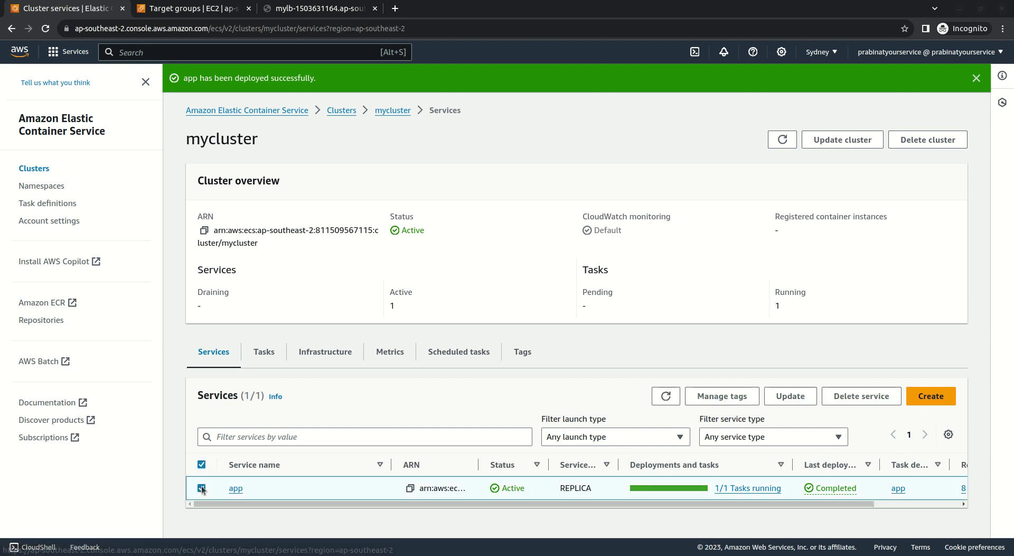
pyautogui.click(792, 397)
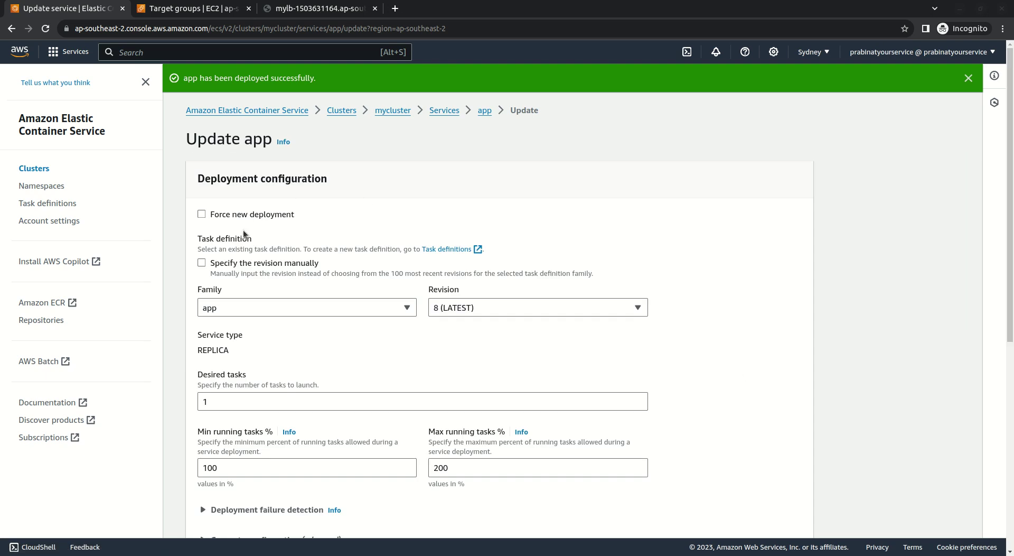
pyautogui.scroll(-2, 419, 351)
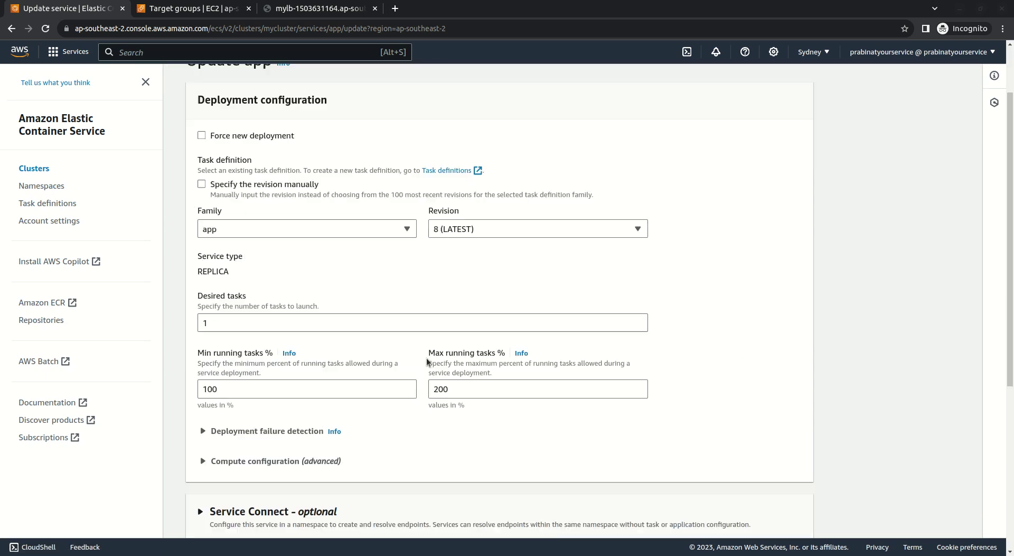
pyautogui.click(405, 299)
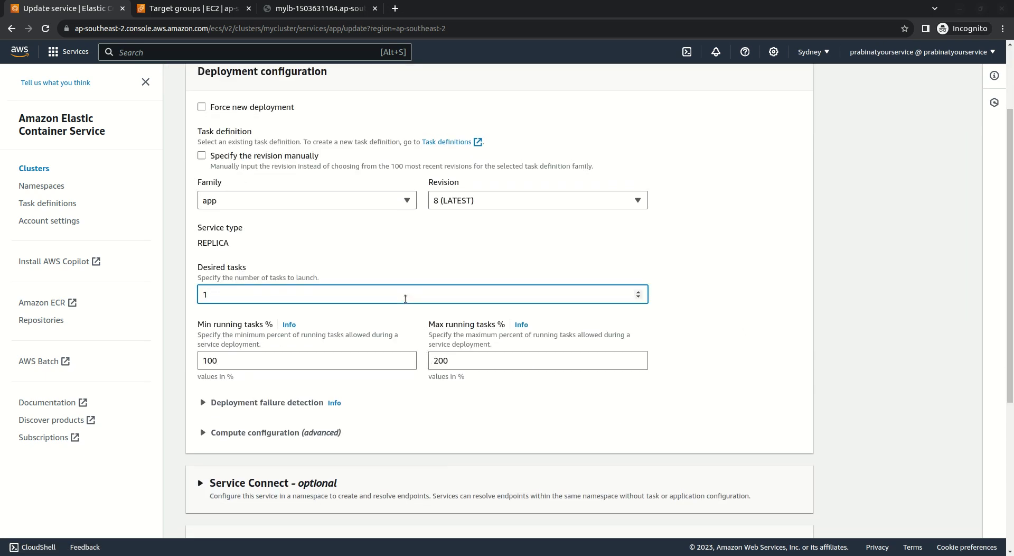
pyautogui.scroll(-5, 672, 389)
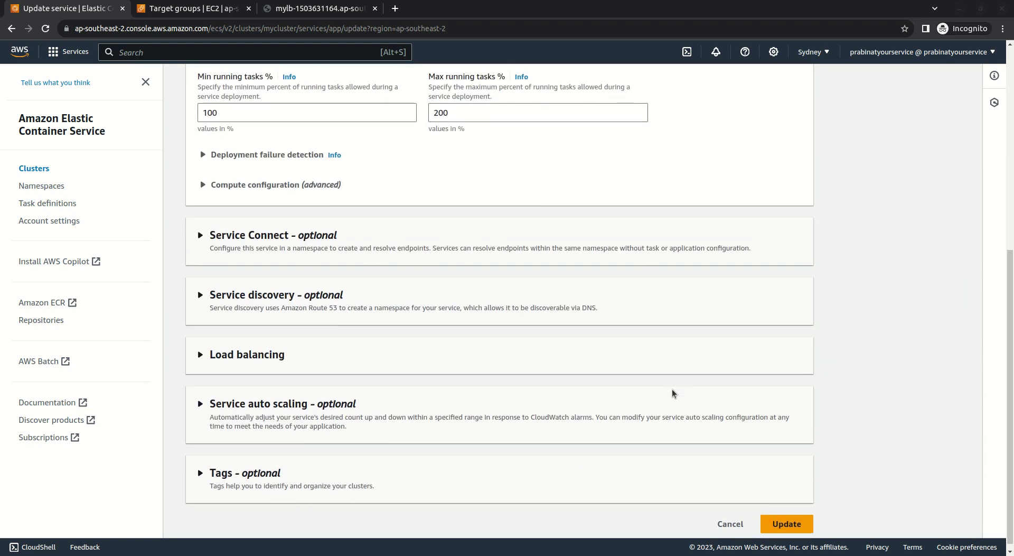
pyautogui.click(794, 524)
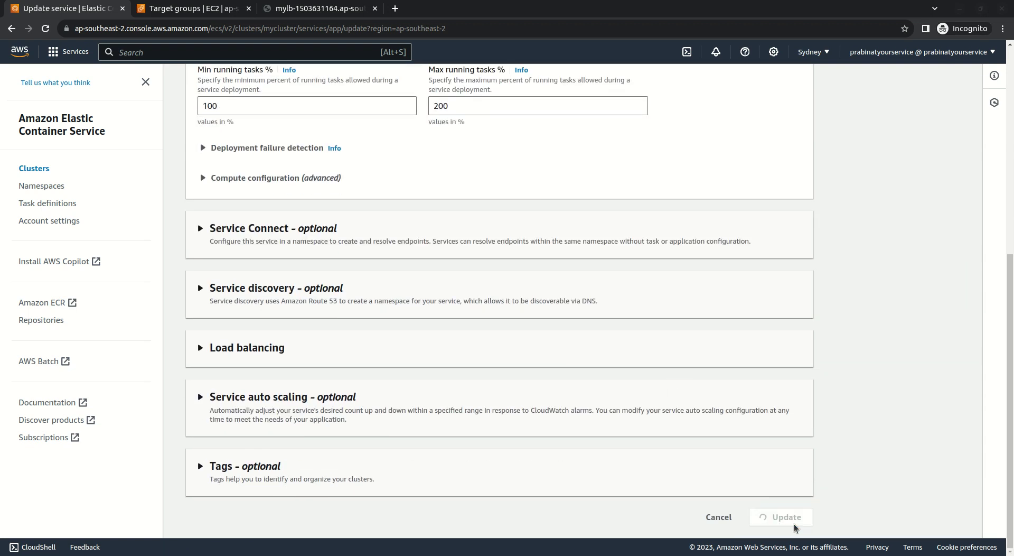
pyautogui.scroll(-6, 681, 356)
pyautogui.scroll(6, 682, 355)
pyautogui.scroll(-8, 683, 356)
pyautogui.scroll(8, 684, 359)
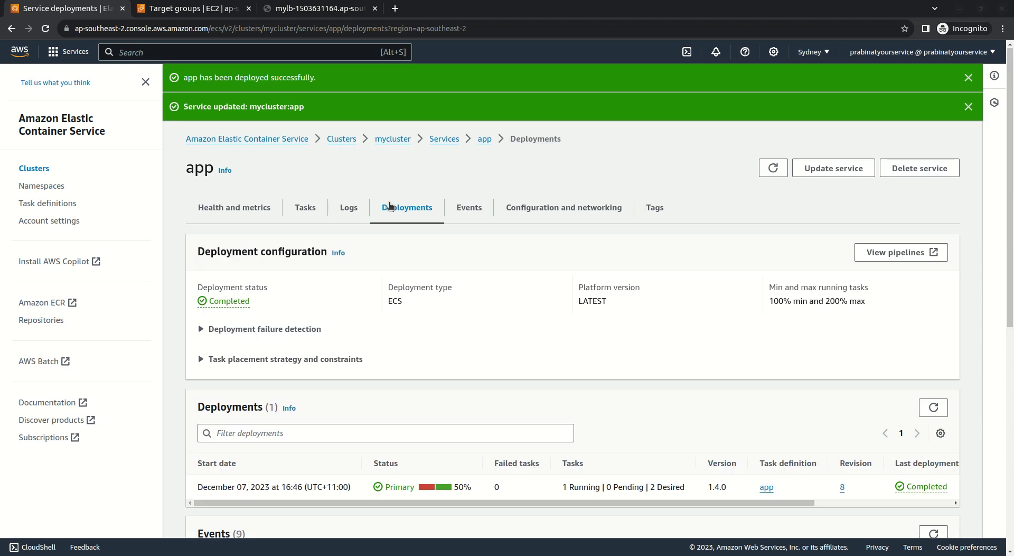
# Step: Examine the app service's task list, enlarging its area and refreshing it repeatedly to follow the status of the additional task
pyautogui.click(303, 208)
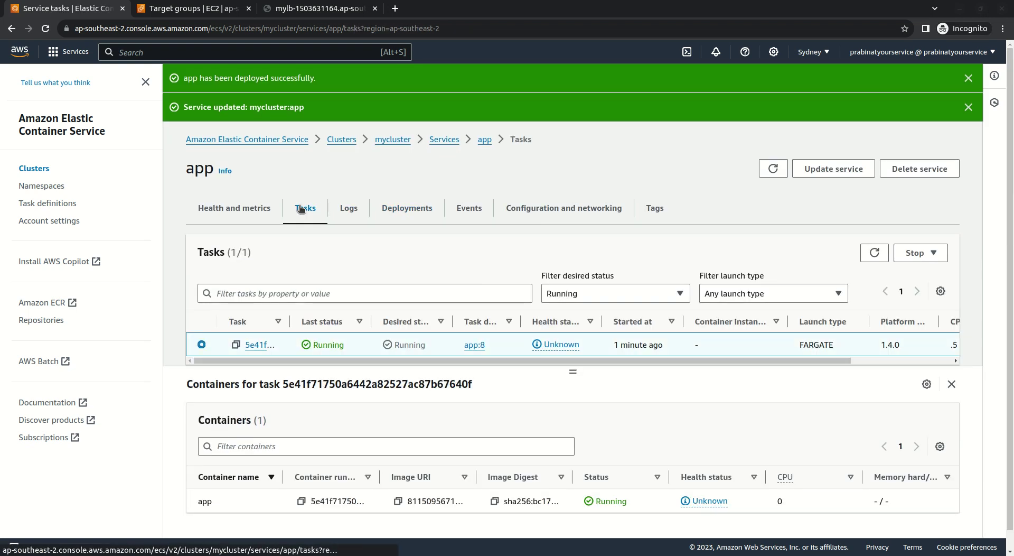
pyautogui.click(877, 255)
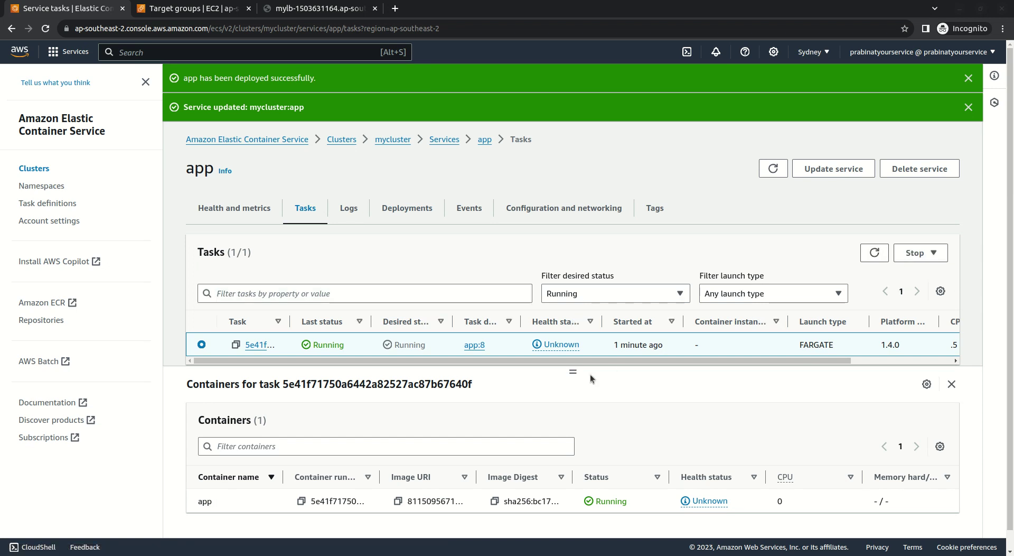
pyautogui.moveTo(574, 369); pyautogui.dragTo(578, 422)
pyautogui.click(891, 254)
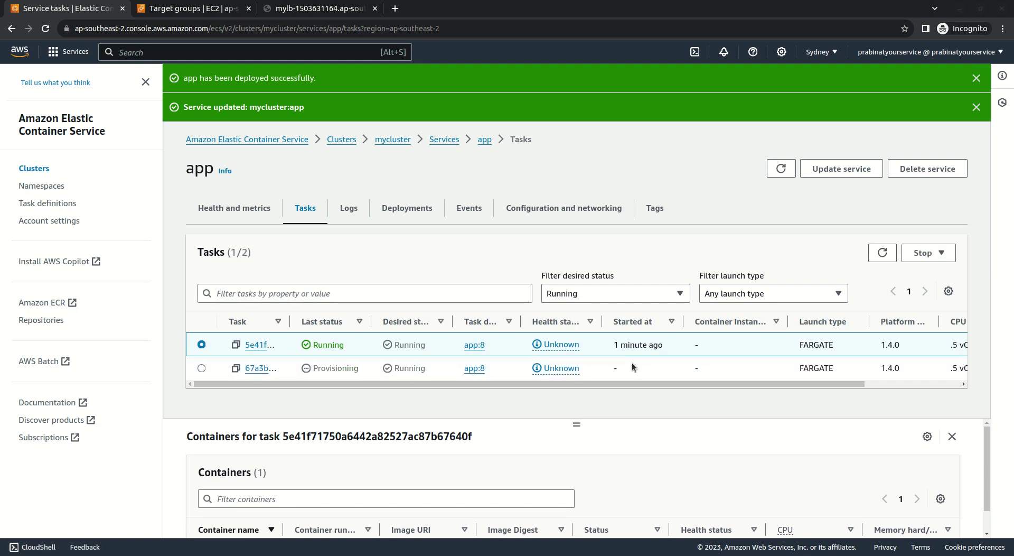
pyautogui.click(889, 255)
pyautogui.click(889, 255)
pyautogui.click(888, 255)
pyautogui.click(889, 256)
pyautogui.click(889, 256)
pyautogui.click(889, 255)
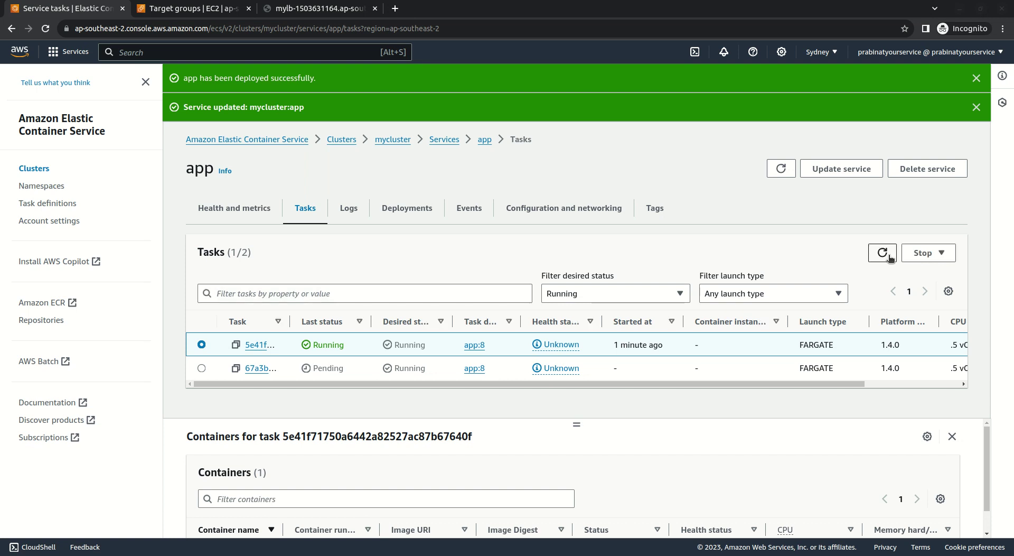
pyautogui.click(889, 256)
pyautogui.click(889, 256)
pyautogui.click(888, 258)
pyautogui.click(888, 255)
pyautogui.click(889, 255)
pyautogui.click(889, 256)
pyautogui.click(889, 257)
pyautogui.click(890, 257)
pyautogui.click(890, 258)
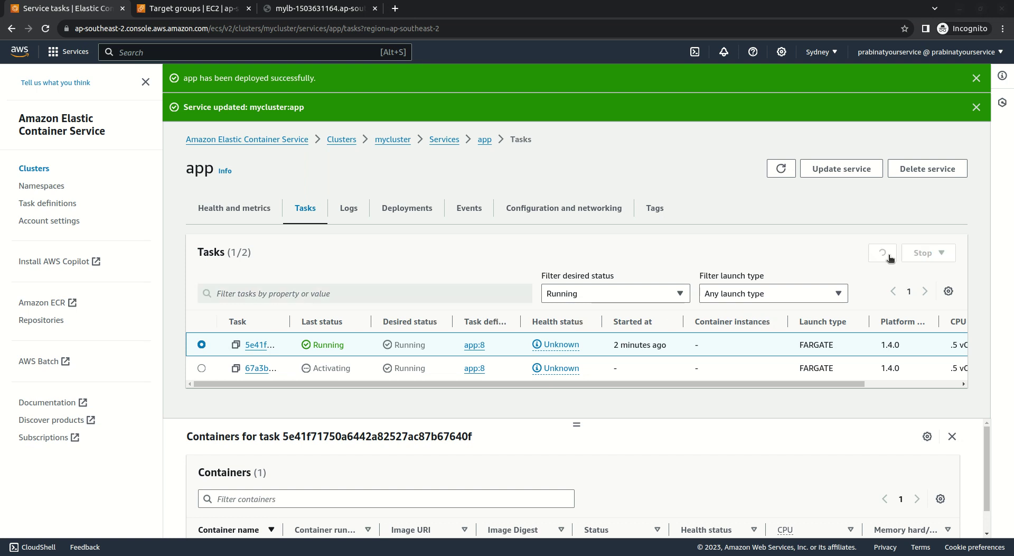
pyautogui.click(890, 258)
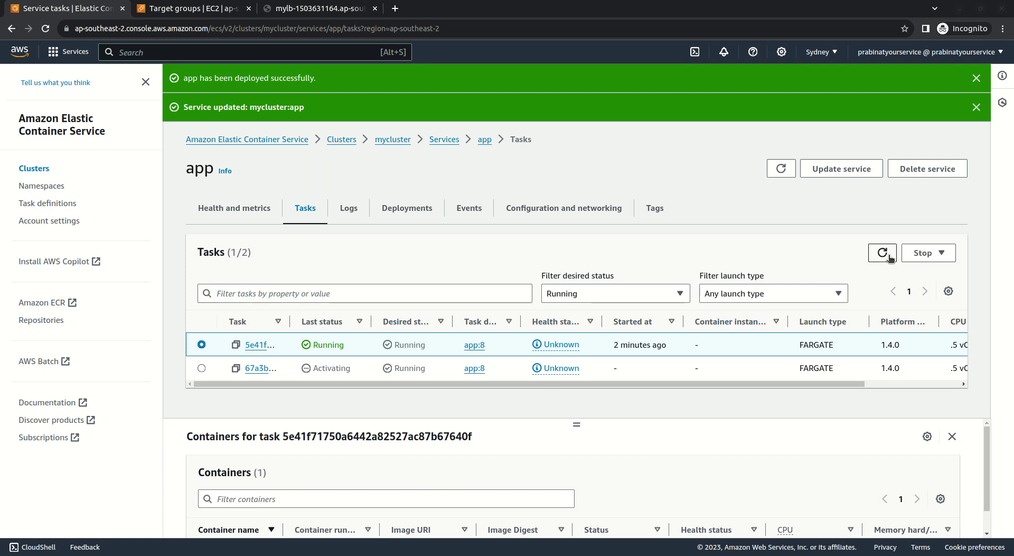
pyautogui.click(889, 257)
pyautogui.click(889, 257)
pyautogui.click(889, 258)
pyautogui.click(890, 257)
# Step: Refresh the registered targets of the EC2 target group mytarget to check the health of the service's tasks
pyautogui.click(189, 9)
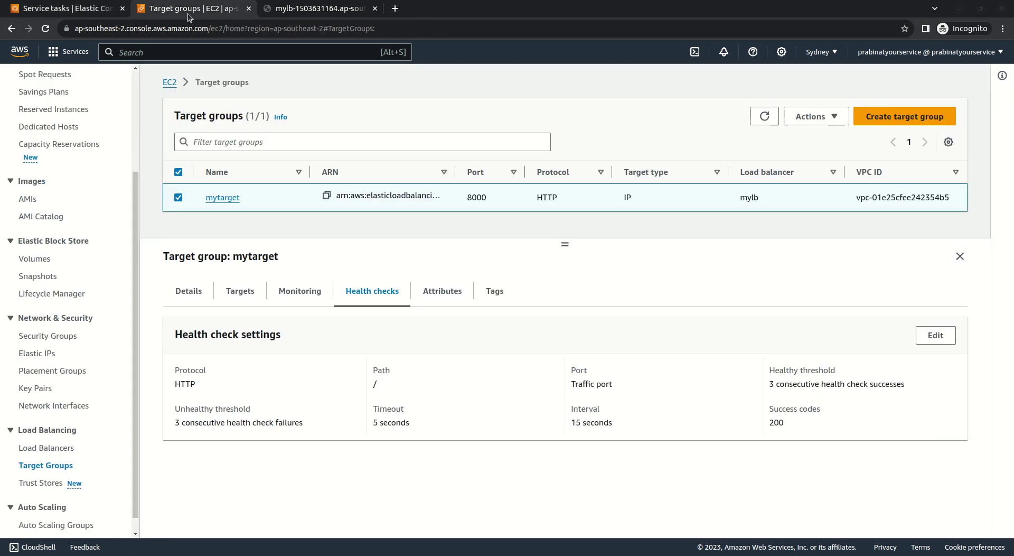
pyautogui.click(249, 290)
pyautogui.click(774, 334)
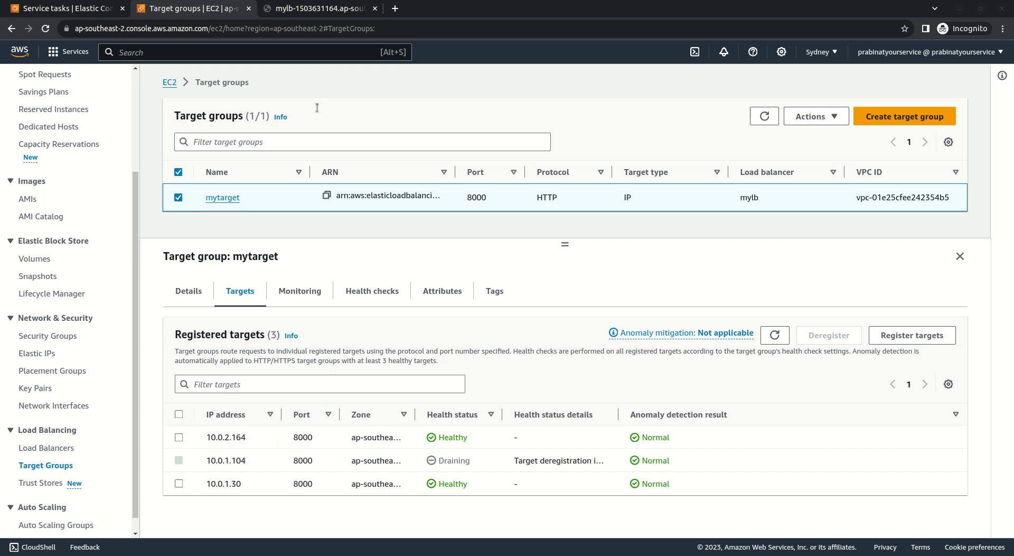
# Step: Reload the mylb load balancer page several times to check which container IP responds, and return to the app service's tasks in ECS
pyautogui.click(315, 9)
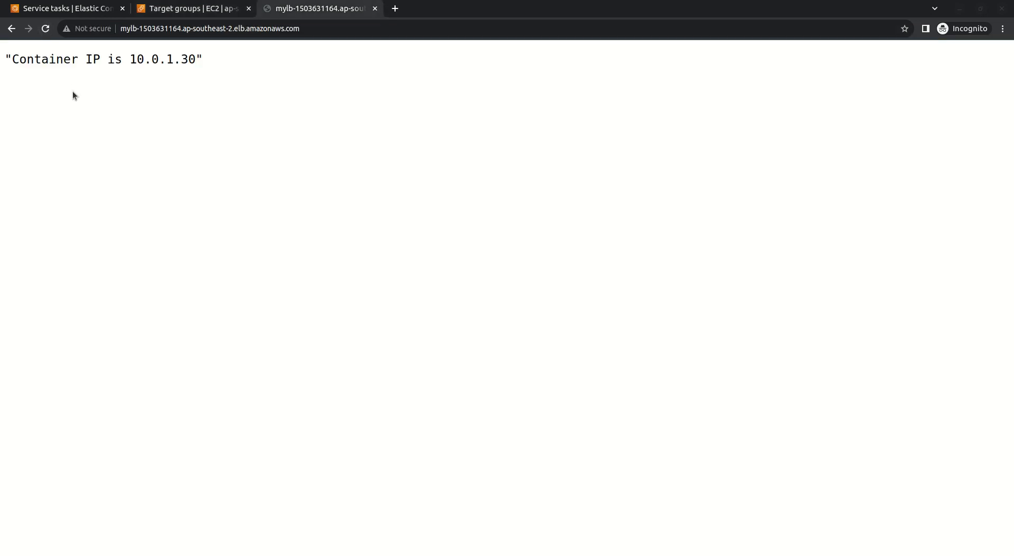
pyautogui.click(46, 29)
pyautogui.click(46, 29)
pyautogui.click(48, 33)
pyautogui.click(48, 33)
pyautogui.click(78, 8)
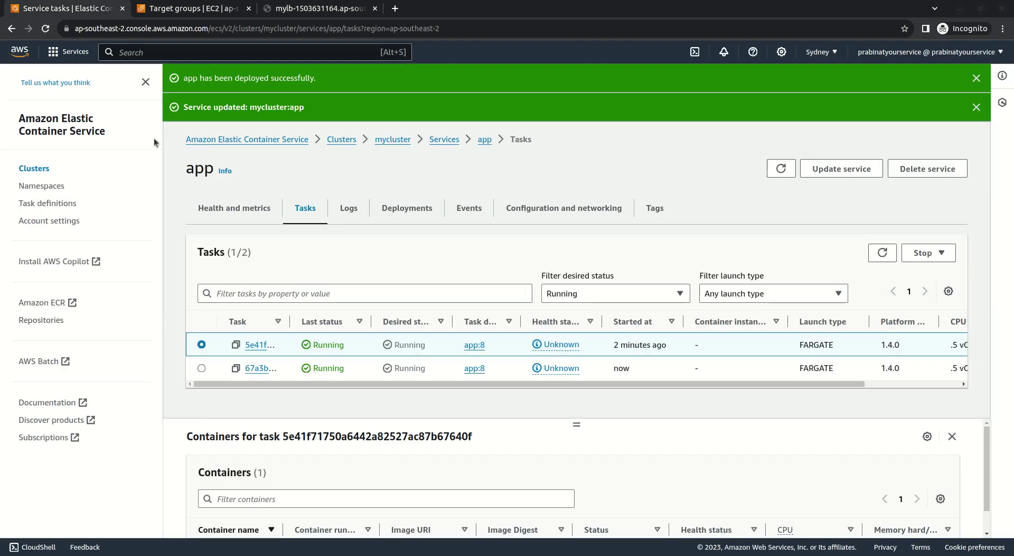